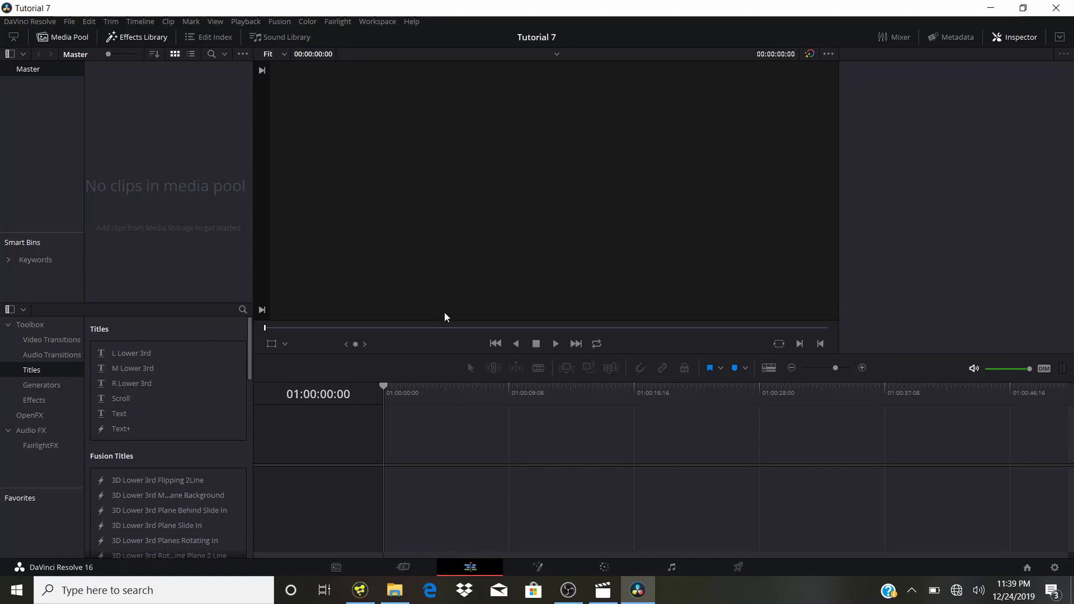
Set the project's timeline frame rate to 24 frames per second and save the project settings.
left_click(1055, 568)
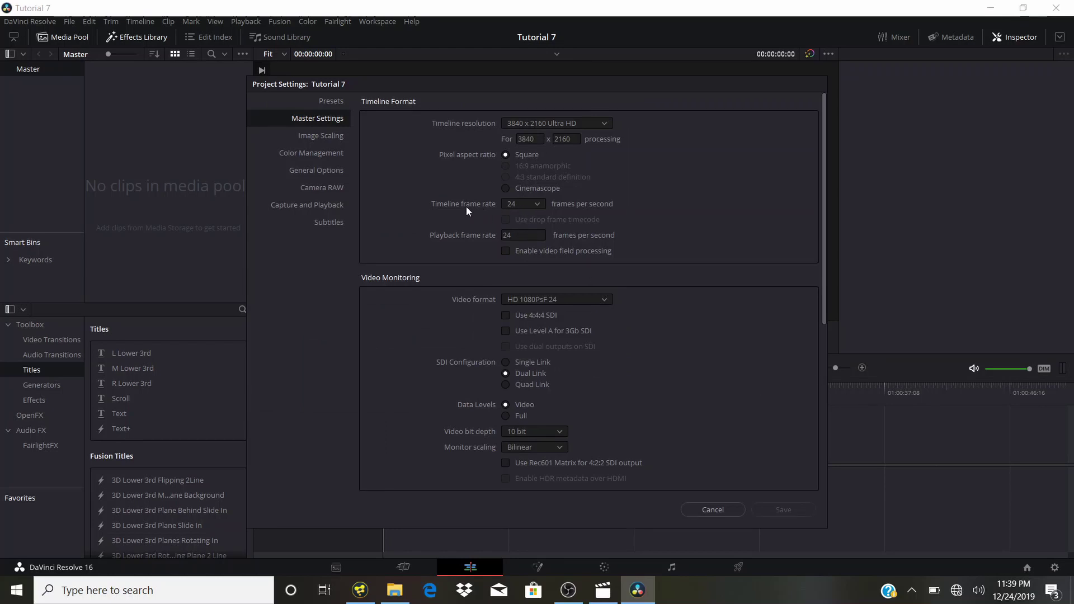
left_click(519, 204)
left_click(522, 250)
left_click(773, 506)
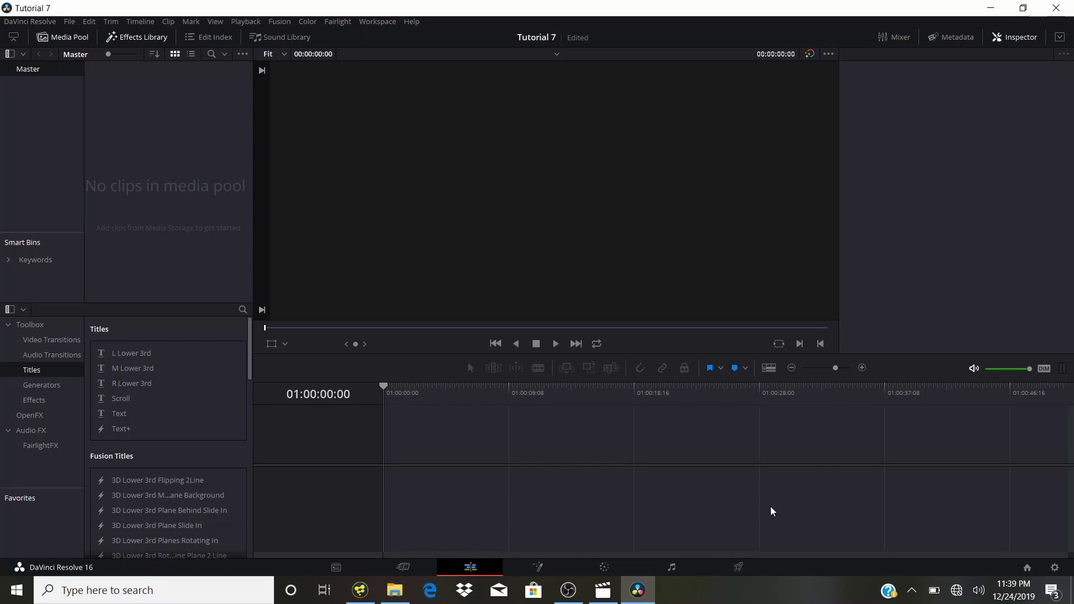
Create a 5-second, 24 fps Fusion composition clip in the media pool and place it at the start of the timeline.
right_click(172, 200)
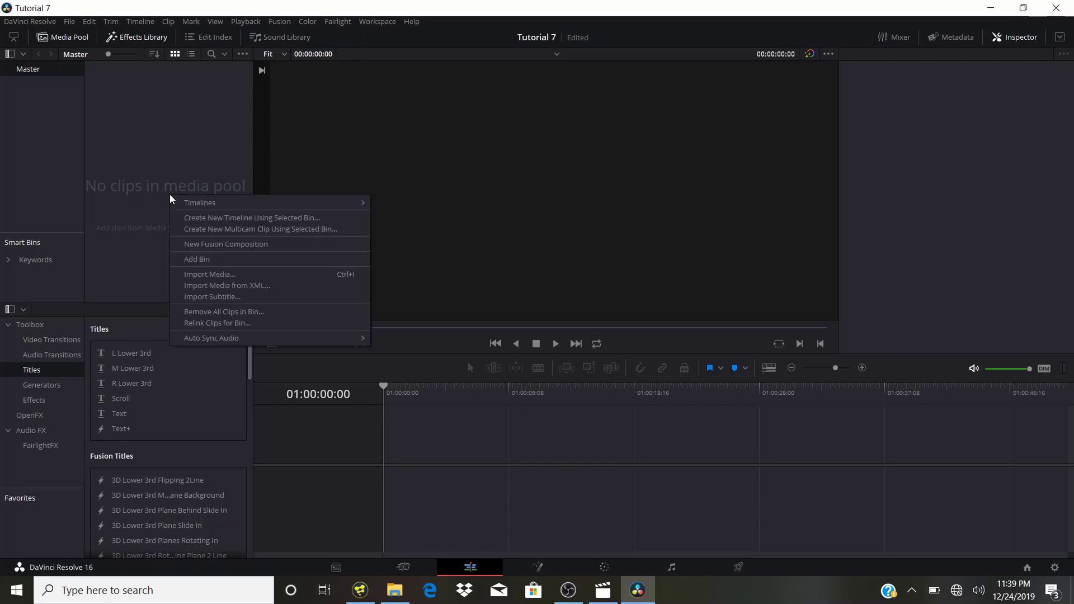
left_click(202, 247)
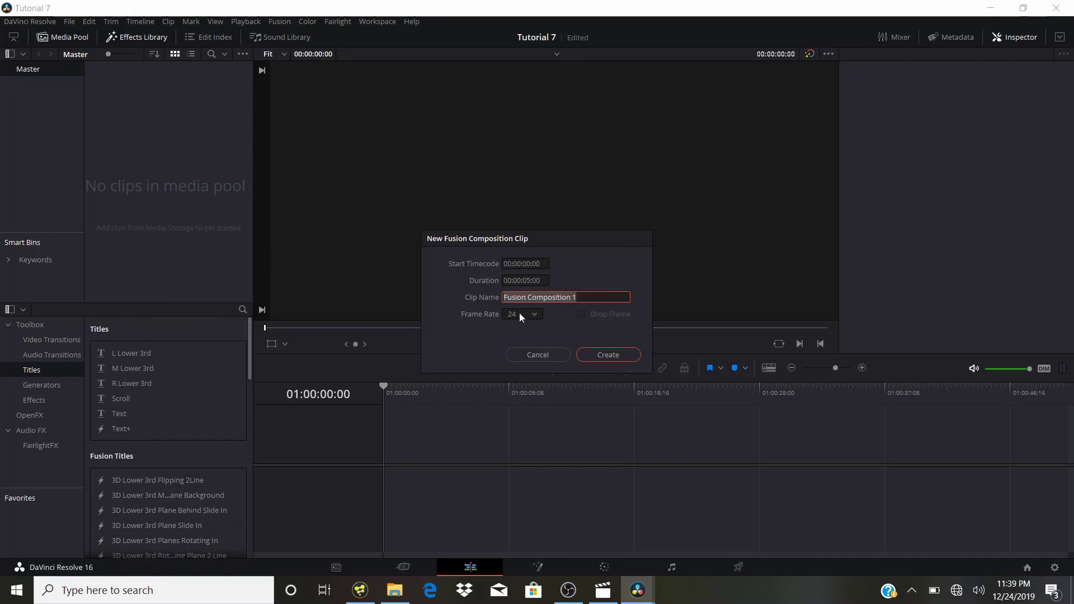
left_click(609, 354)
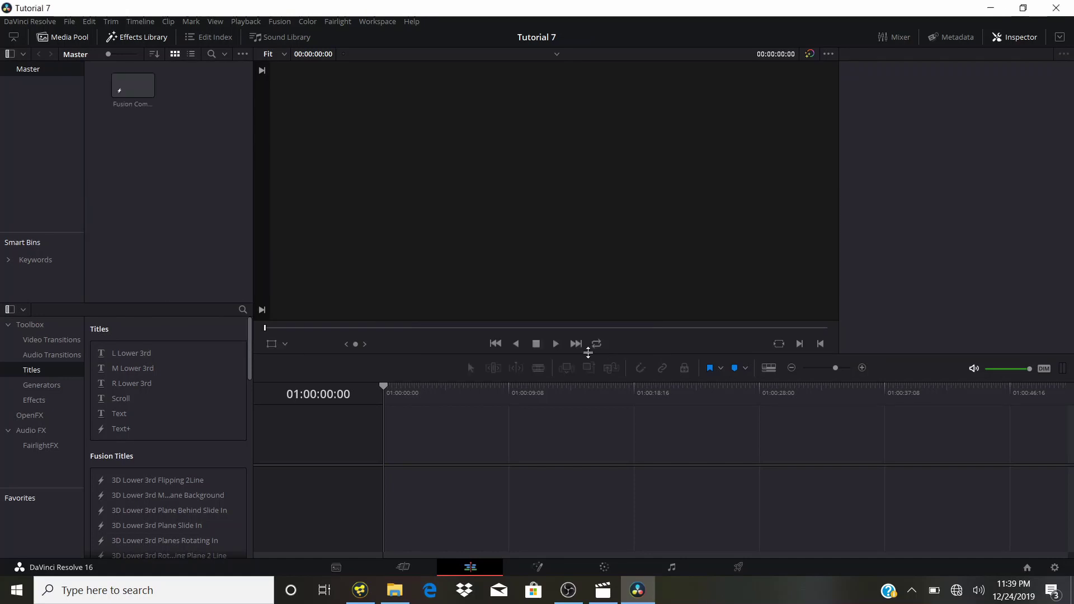
left_click_drag(134, 87, 406, 442)
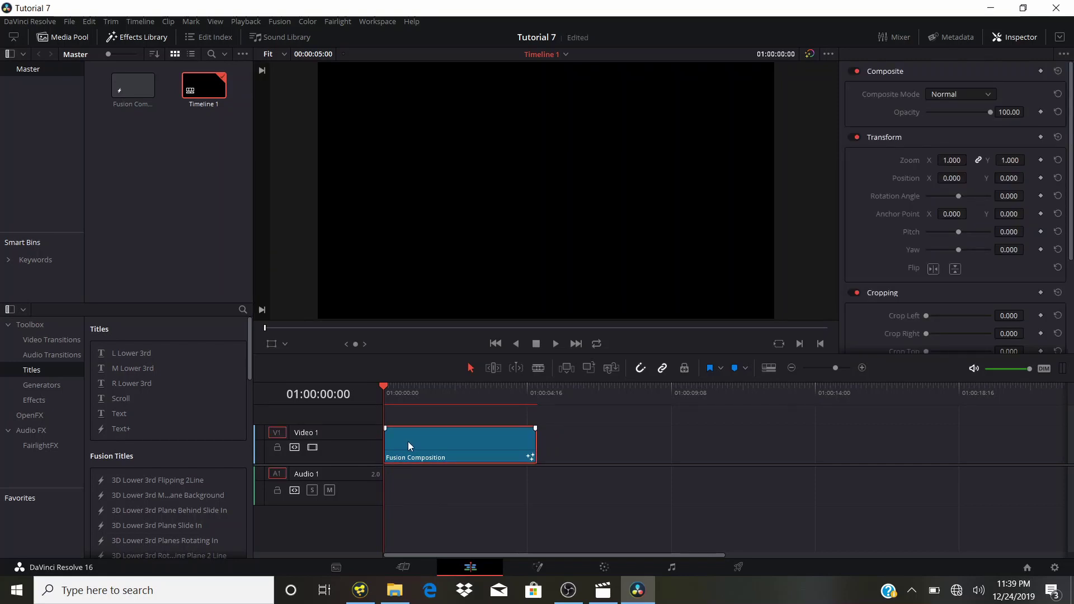
Open the composition on the Fusion page and move the MediaOut1 node to the lower-right area of the node graph.
left_click(535, 565)
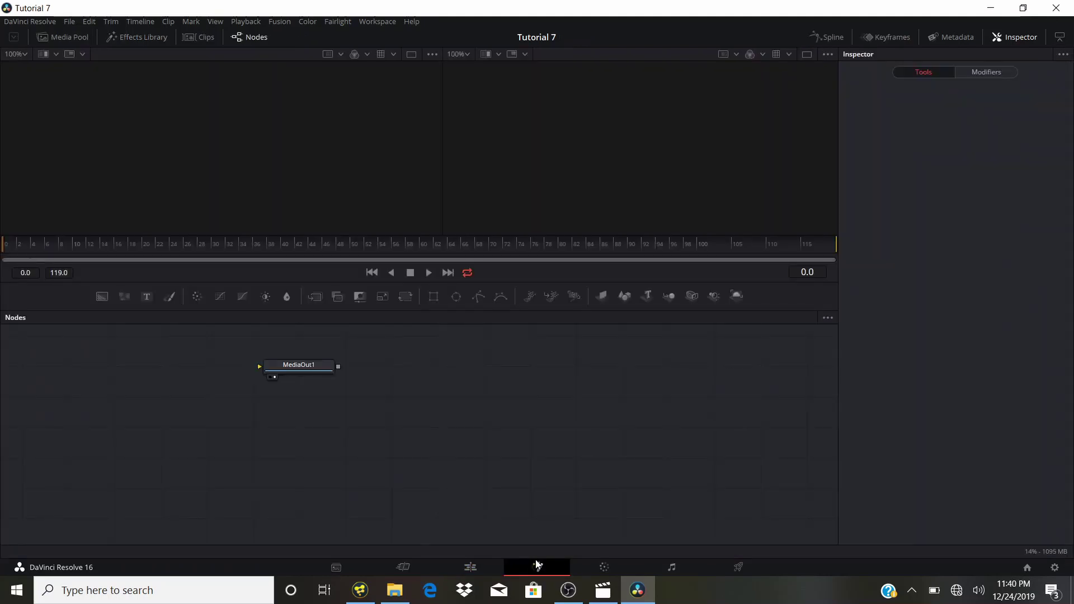
left_click_drag(329, 367, 779, 519)
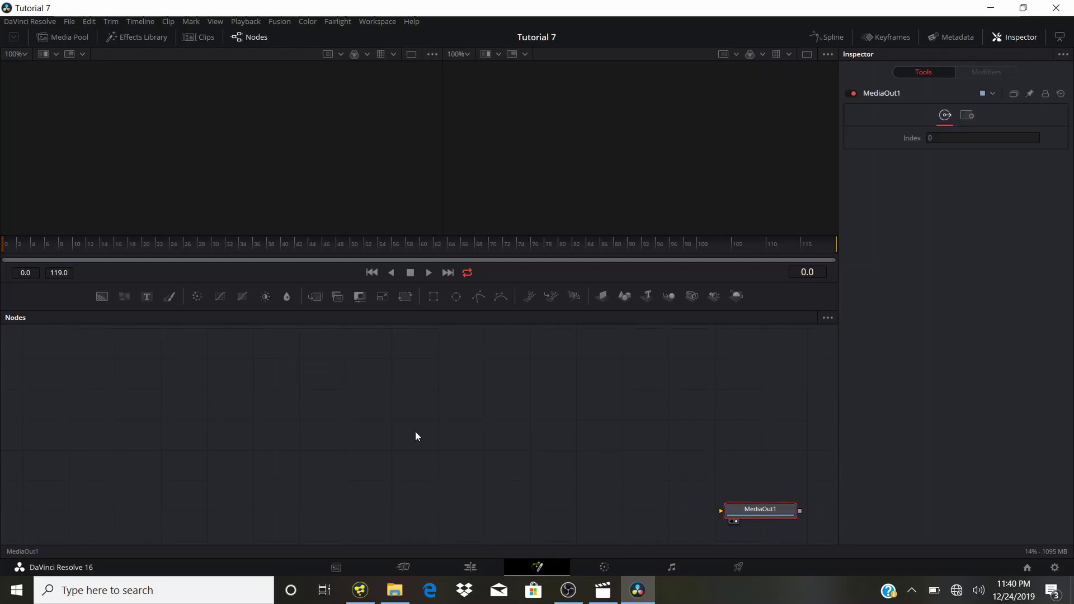
Set the node graph's connections to Orthogonal Pipes and toggle the option that arranges tools to the grid.
right_click(317, 405)
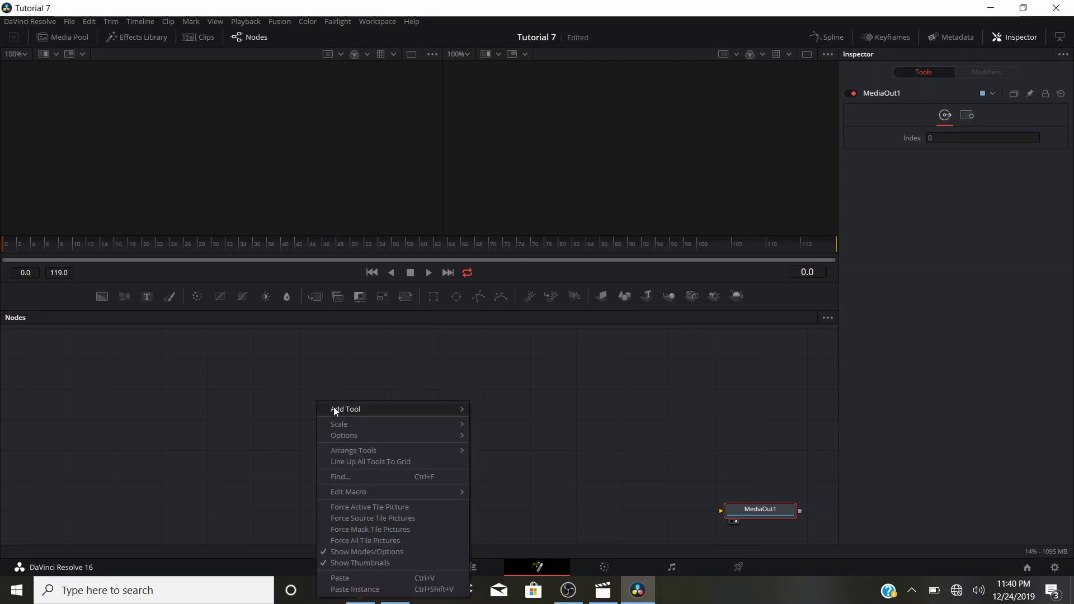
mouse_move(350, 435)
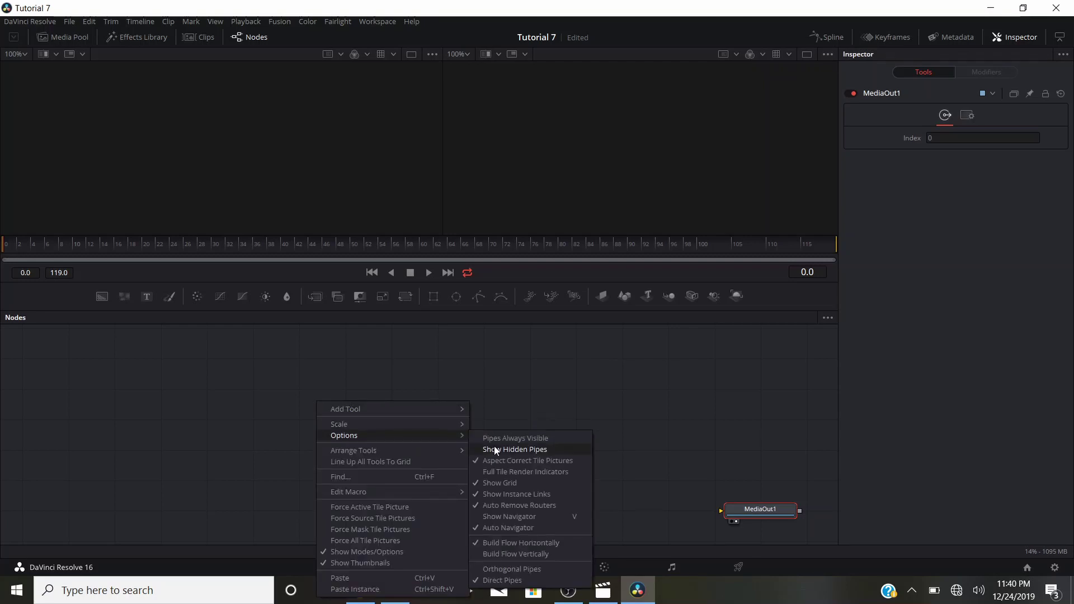
left_click(487, 569)
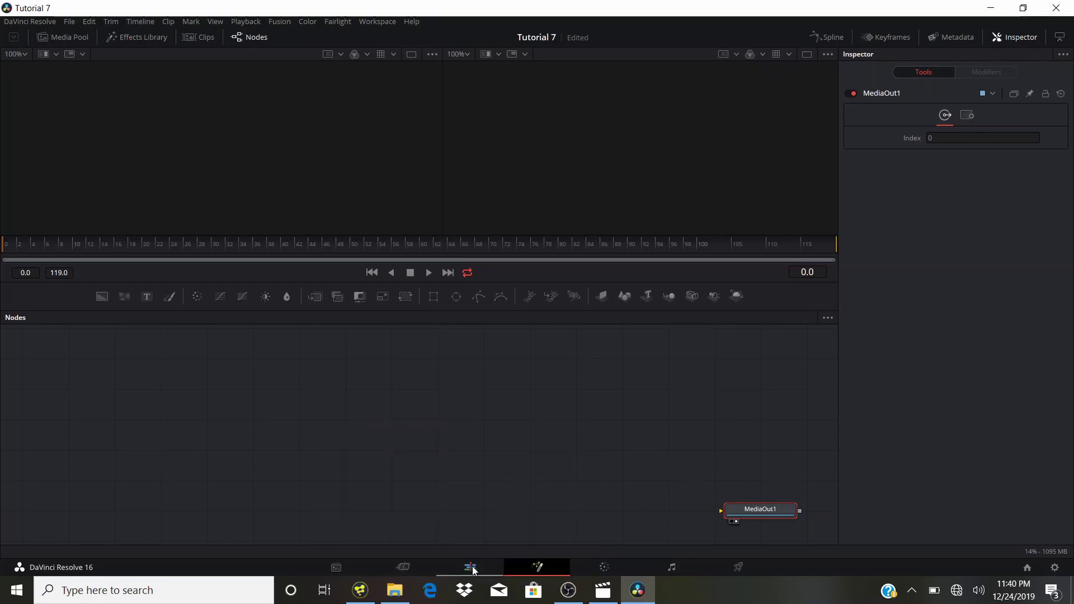
right_click(341, 386)
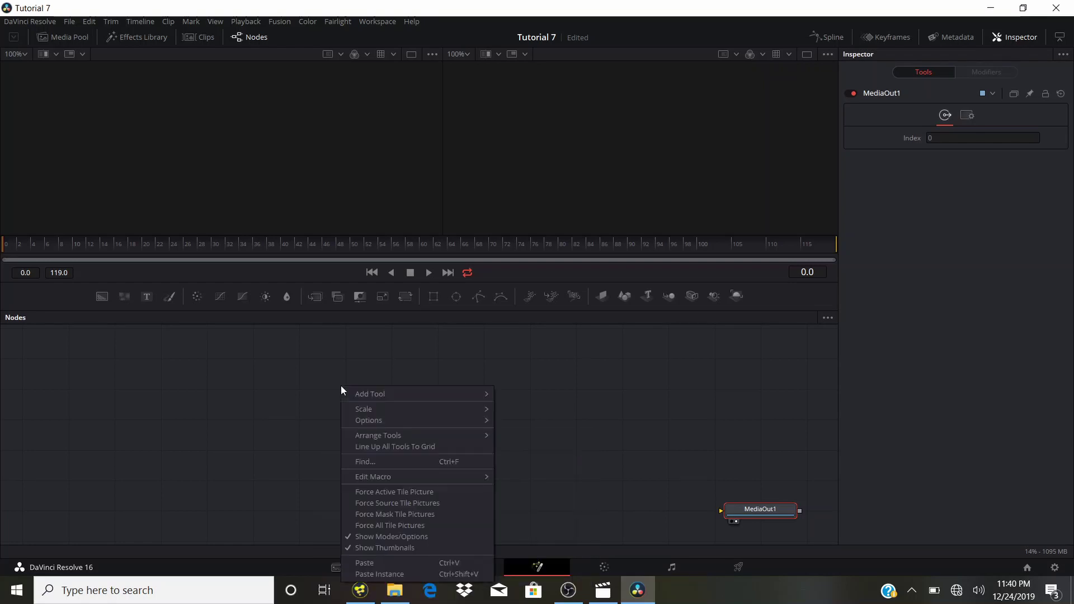
mouse_move(390, 435)
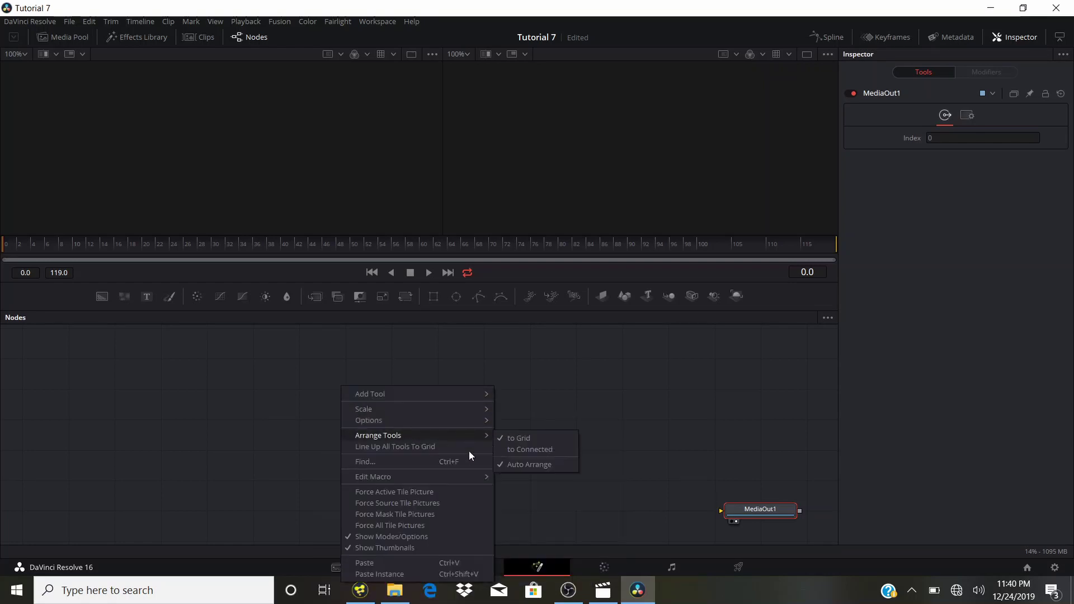
left_click(502, 438)
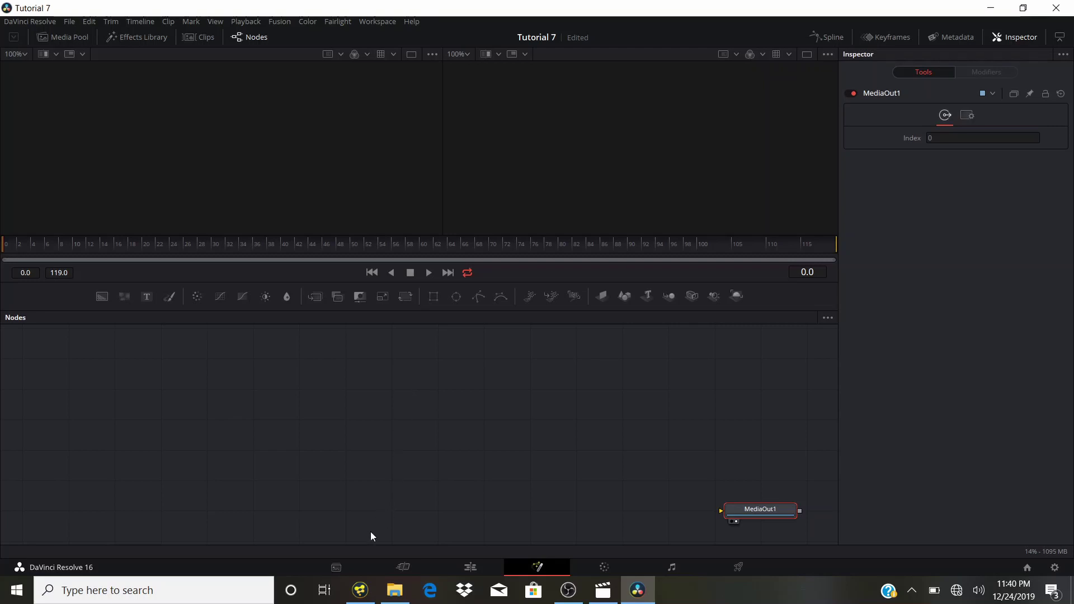
Switch to the standalone Fusion application with the Tutorial 7 composition and close DaVinci Resolve.
mouse_move(364, 594)
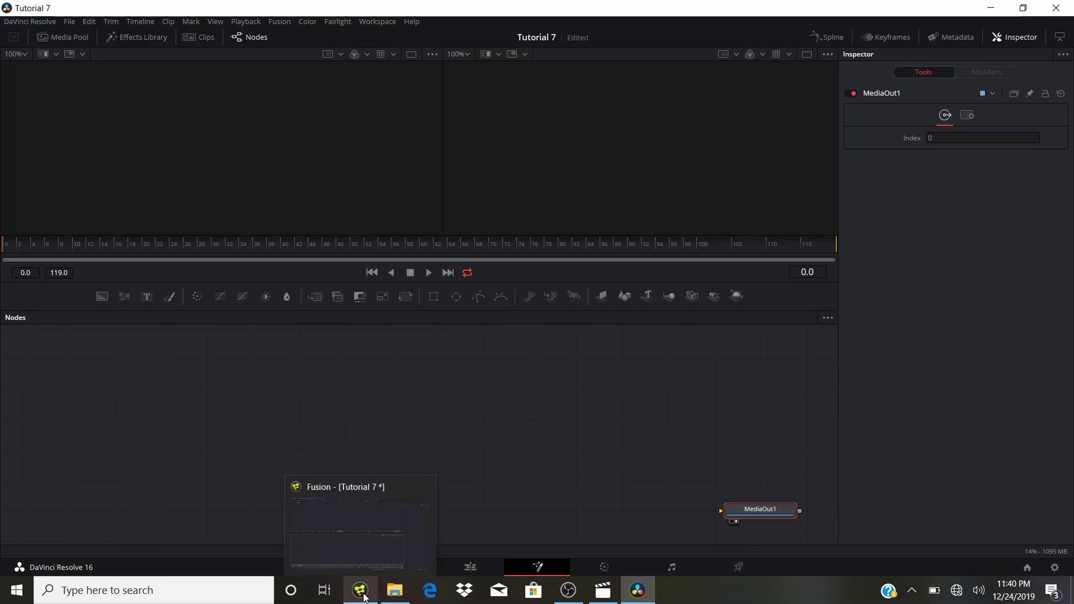
left_click(363, 597)
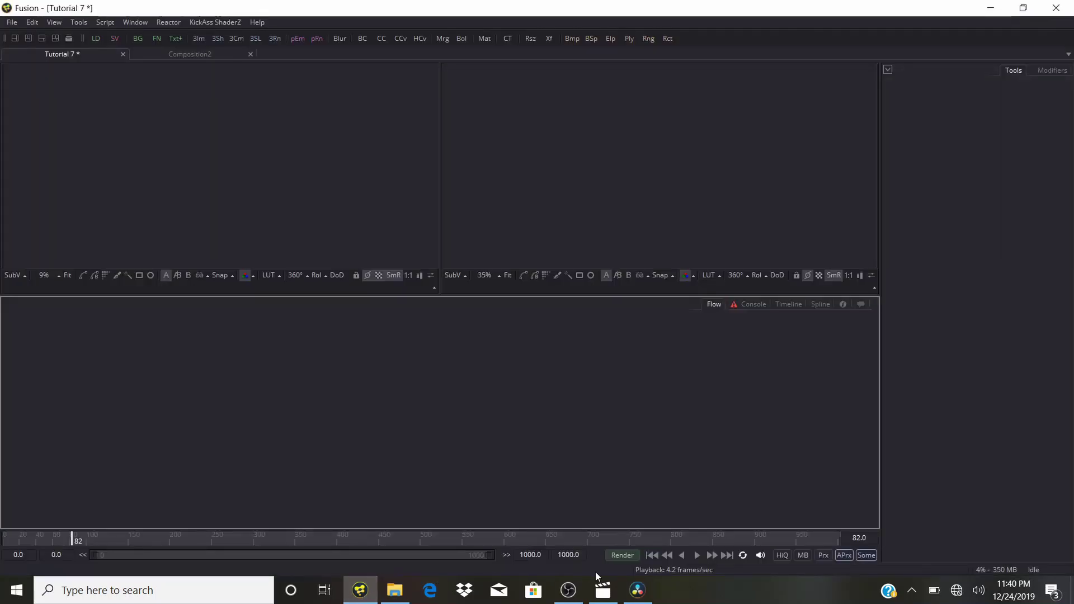
mouse_move(638, 590)
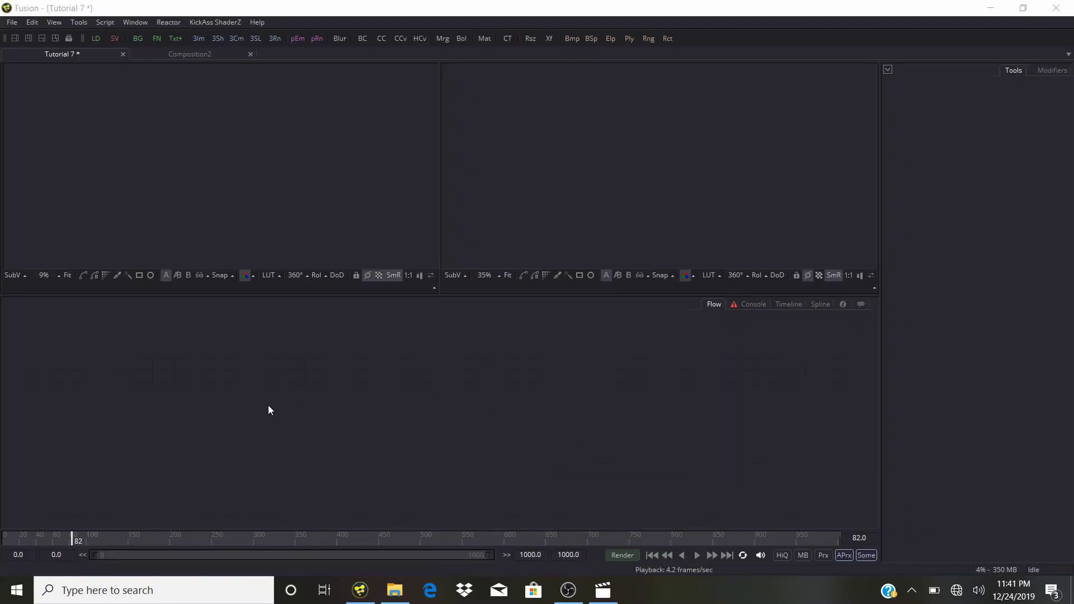
Add a Text+ node to the empty flow area by searching the tool list for "text+".
left_click(269, 390)
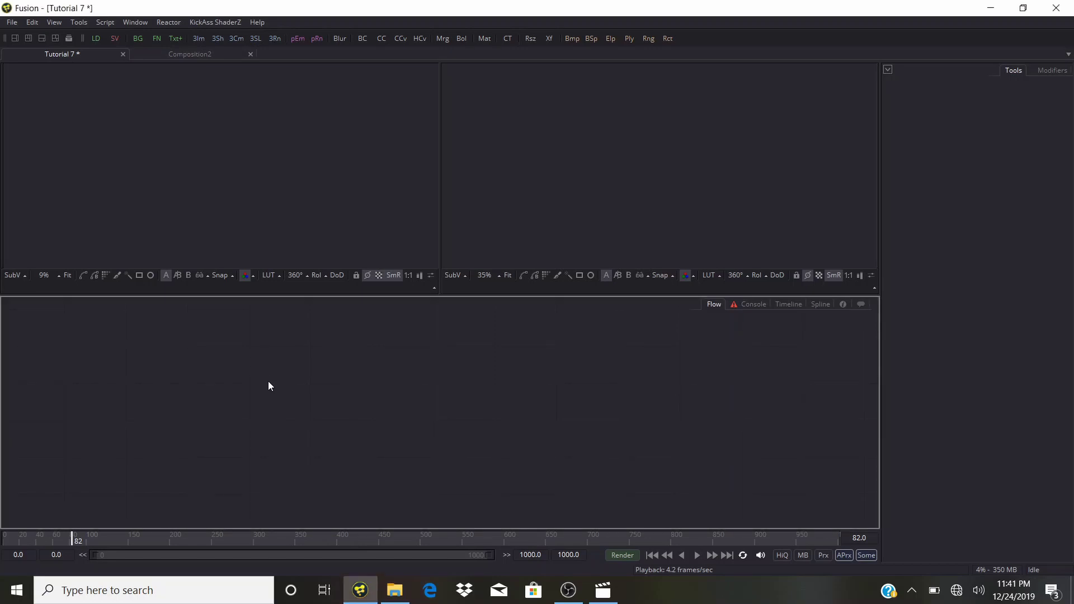
key("ctrl+space")
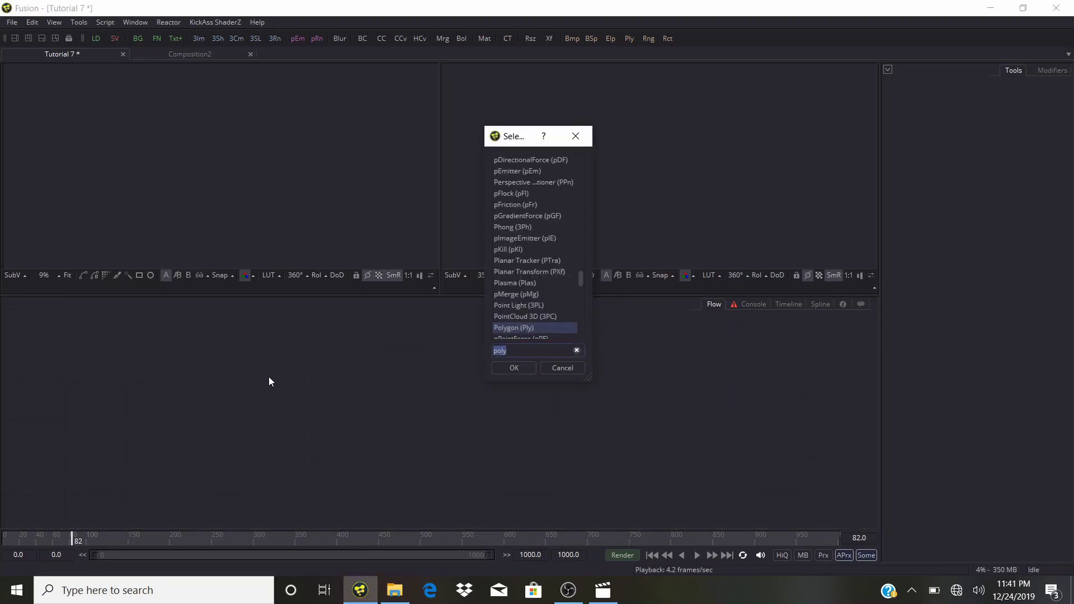
type("te")
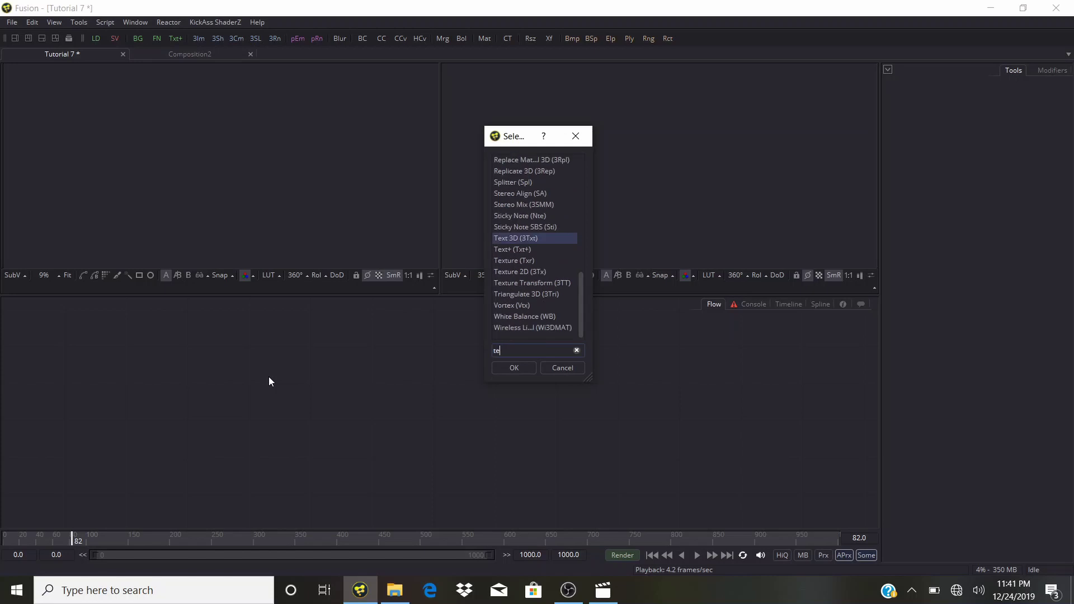
type("xt+")
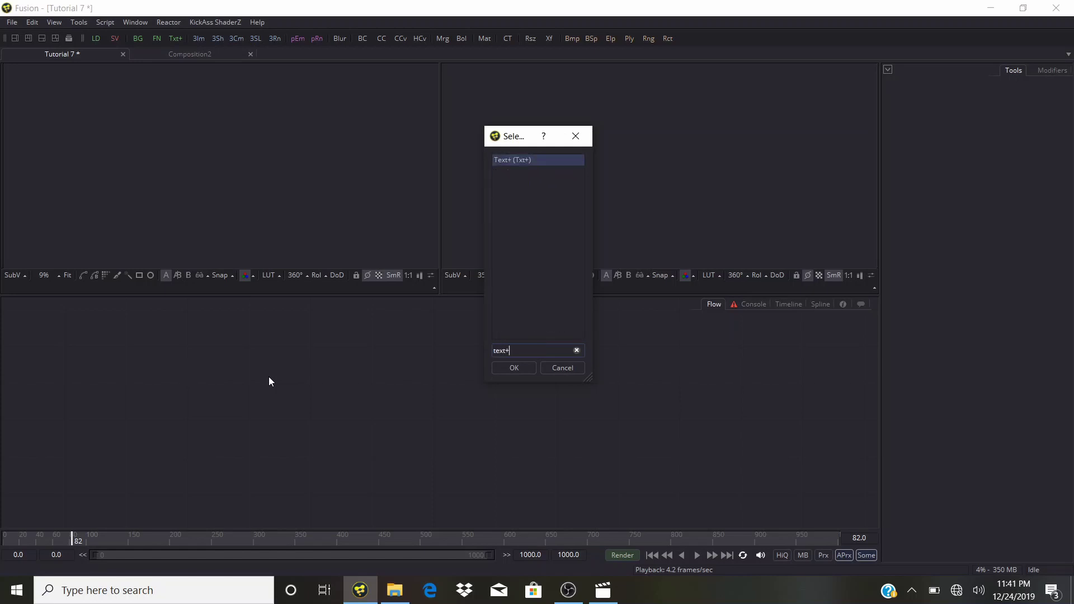
key("Return")
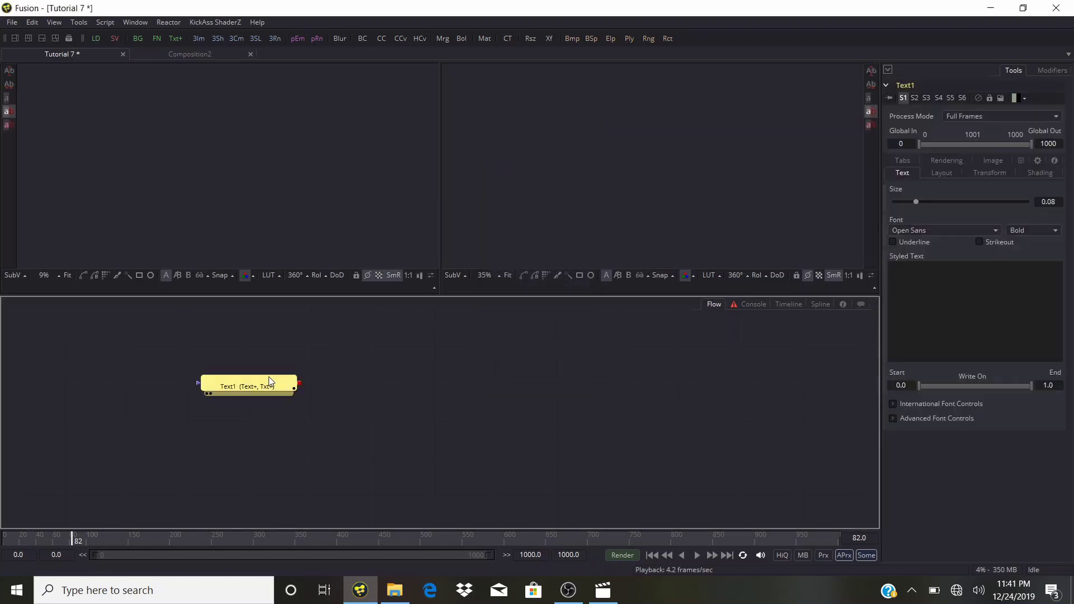
Display the Text1 node in the second viewer and enable that viewer's checker underlay.
left_click(210, 394)
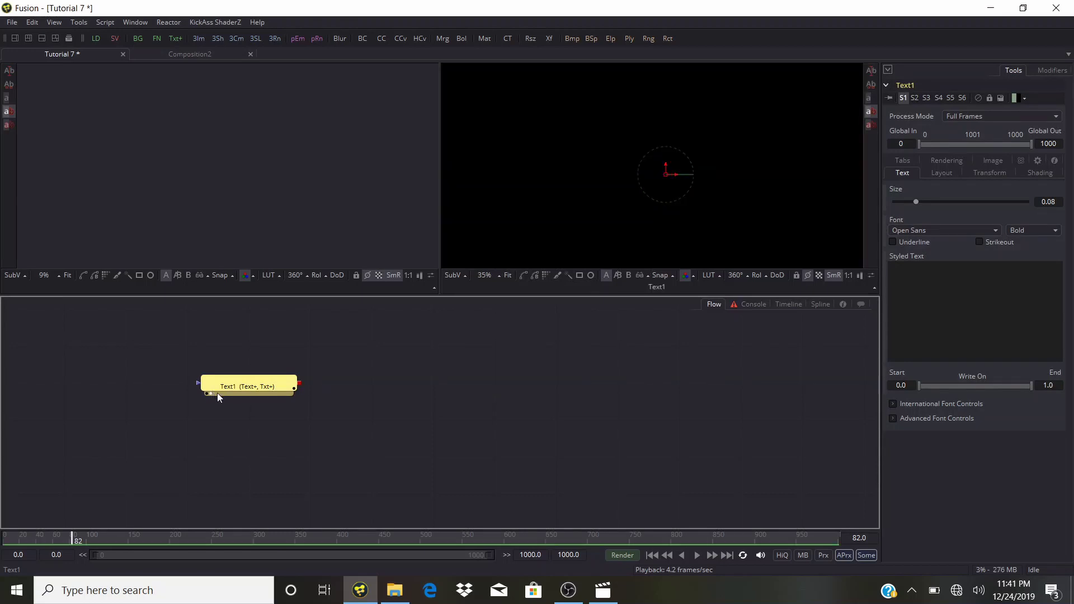
scroll(578, 133, "down", 2)
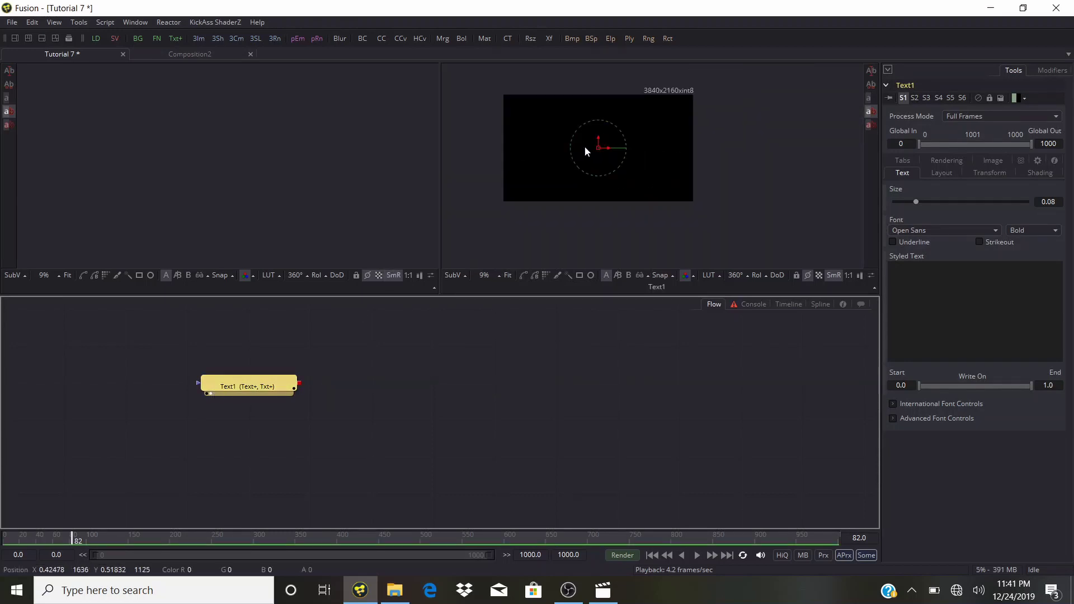
left_click(820, 275)
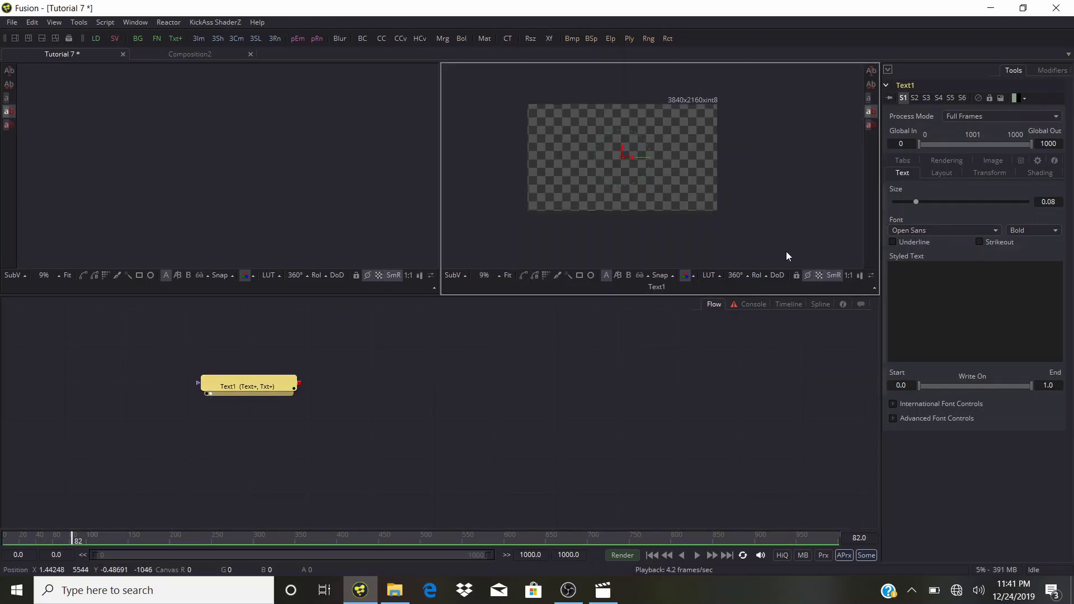
scroll(618, 152, "up", 2)
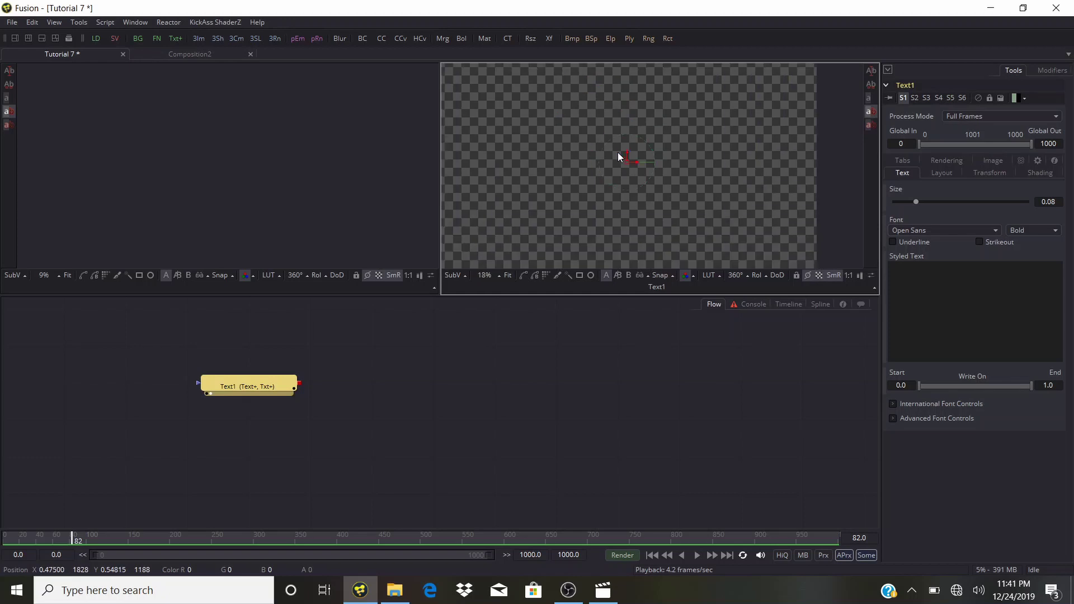
Turn the viewer's Checker Underlay option off and back on.
right_click(556, 133)
mouse_move(584, 179)
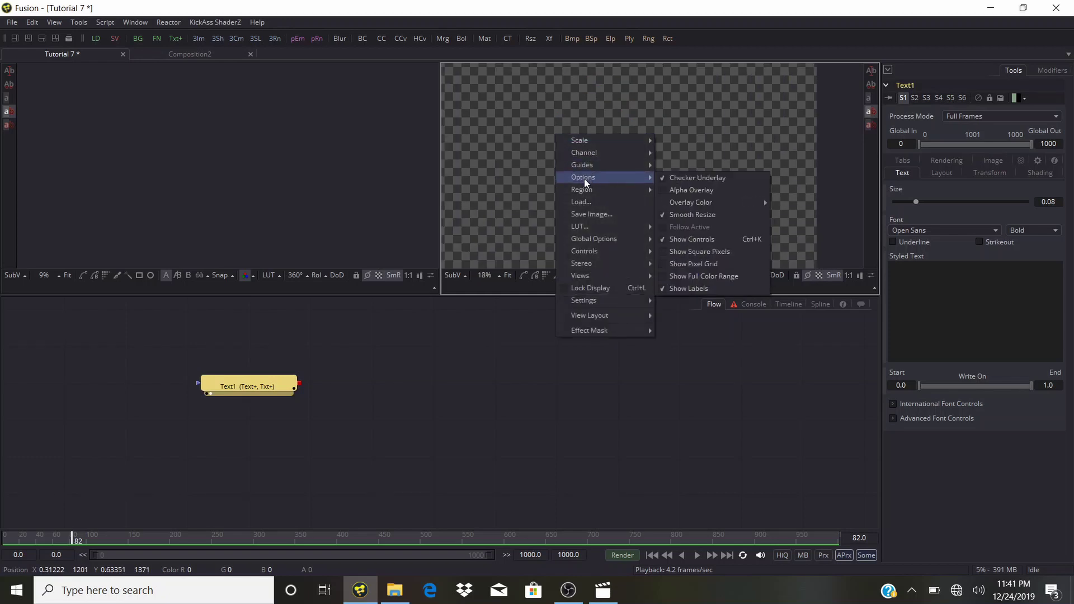
left_click(666, 177)
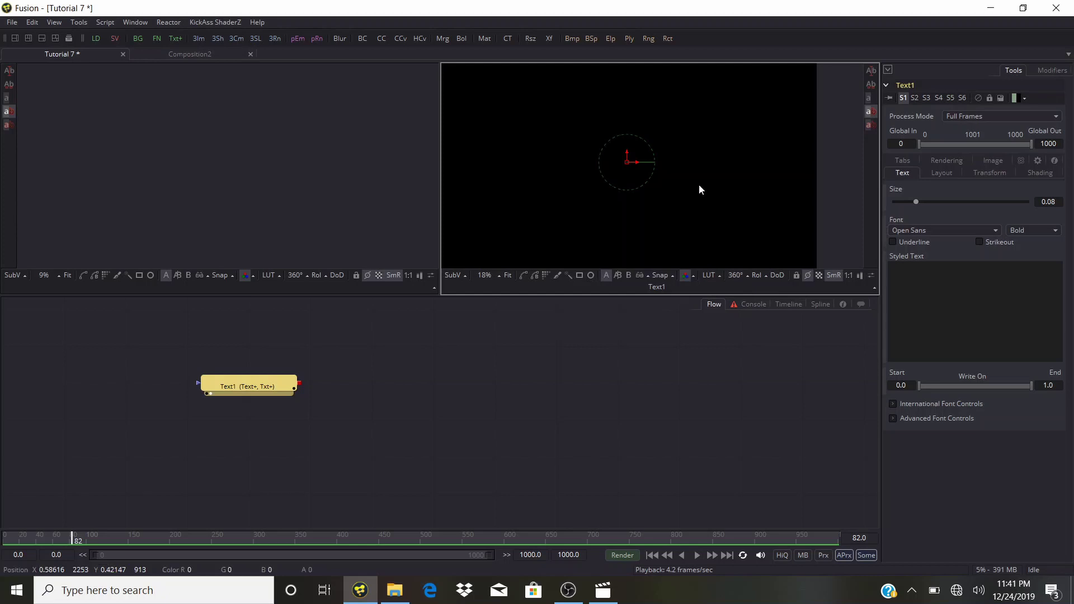
left_click(821, 278)
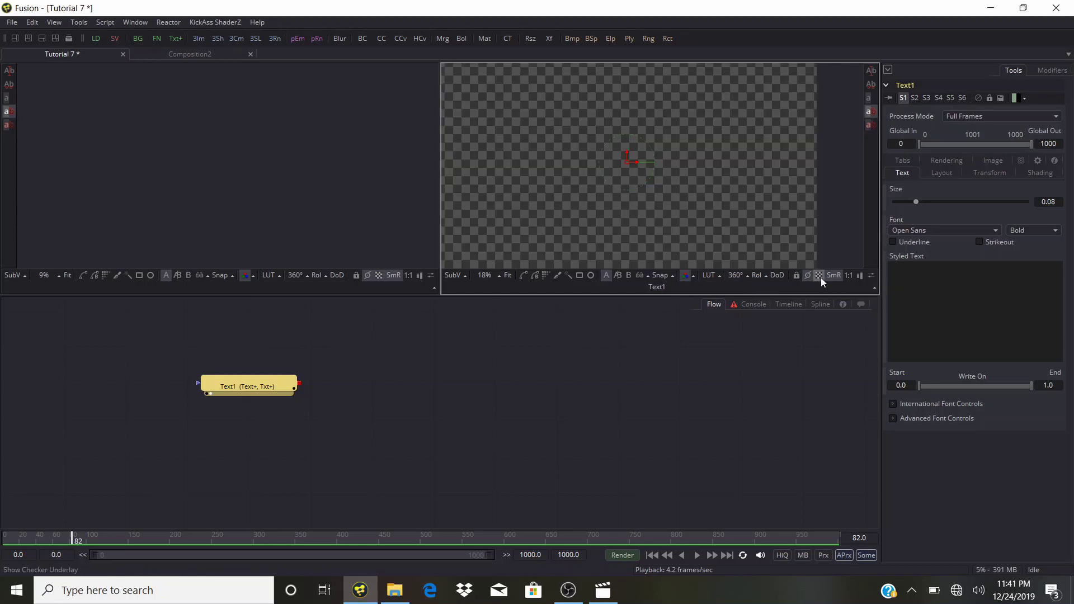
Enter "davinci" as the Text1 node's styled text and set its font to Cyberdyne.
left_click(931, 285)
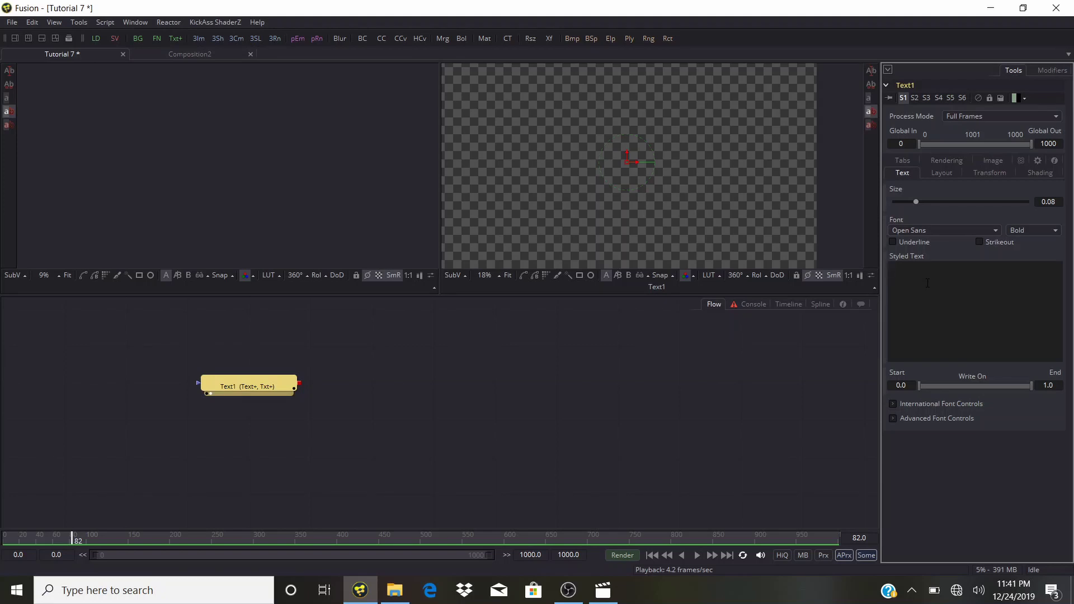
type("davinci")
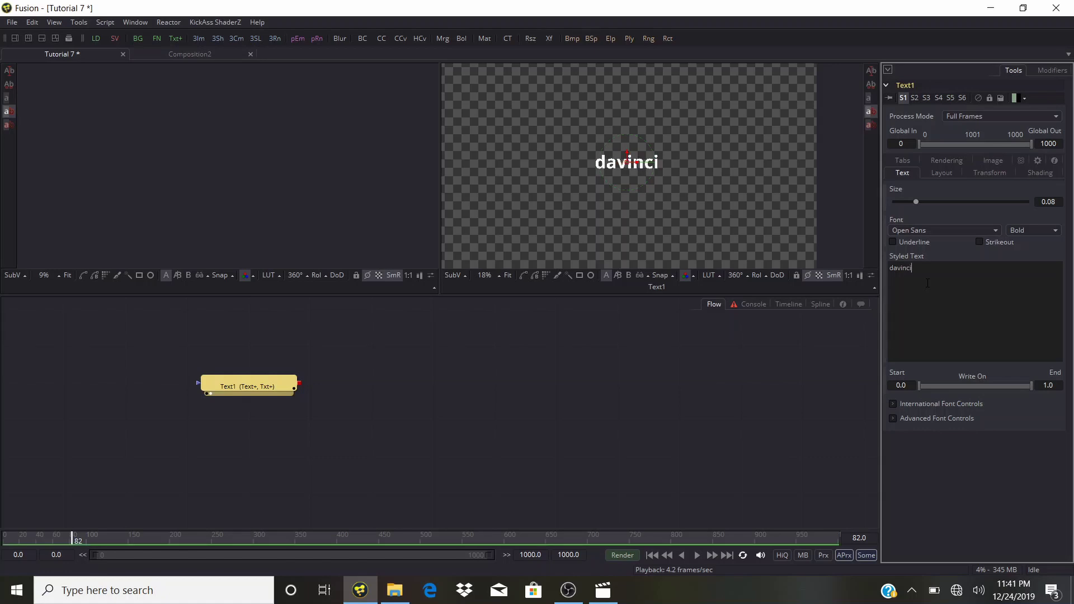
left_click(932, 230)
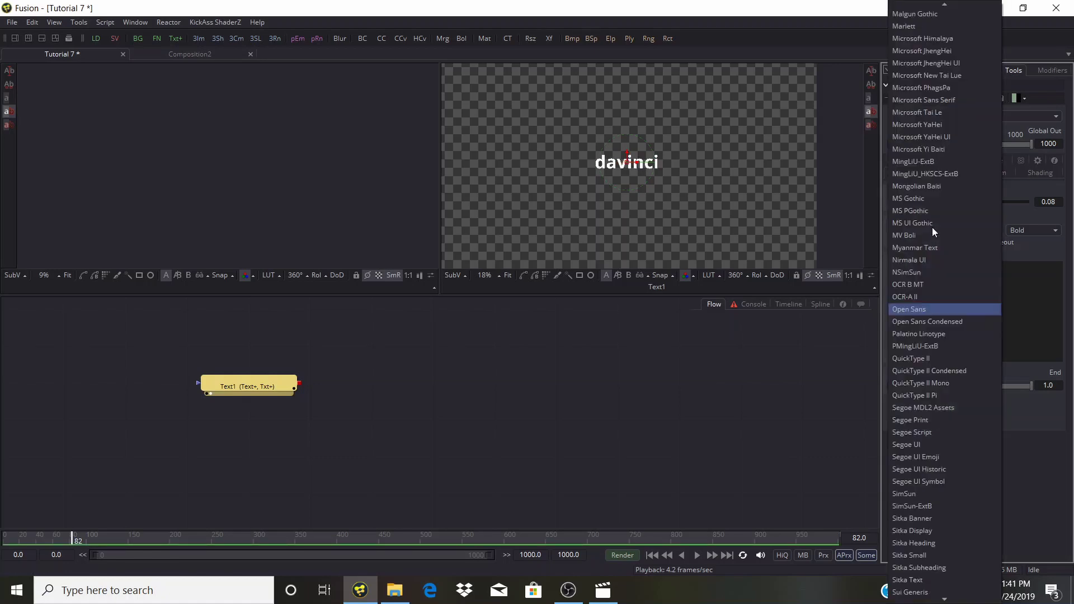
left_click(938, 123)
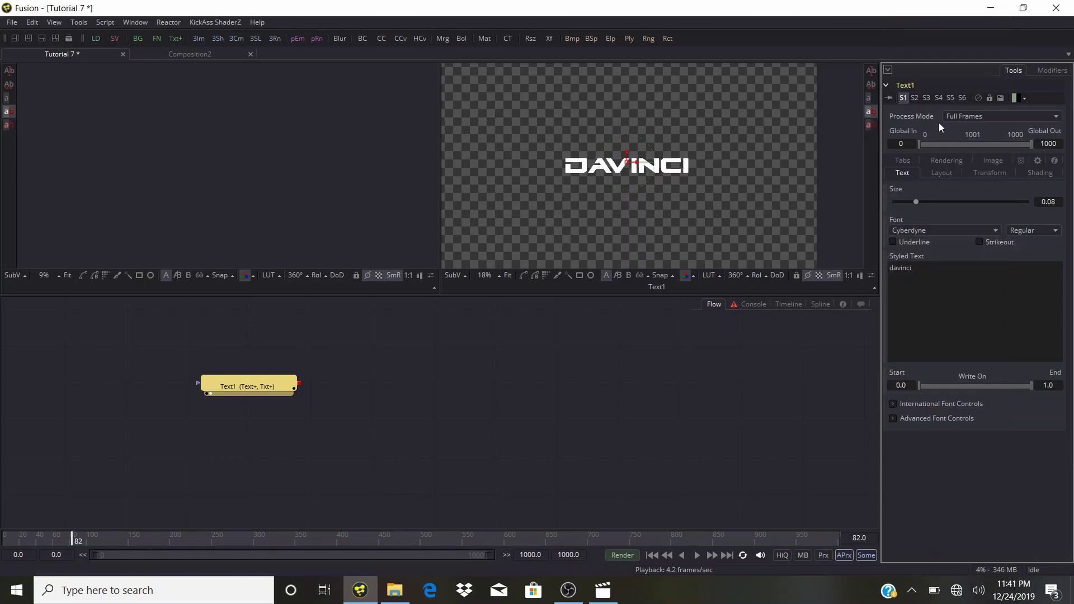
Enlarge the davinci text to a size of about 0.141.
scroll(629, 160, "down", 3)
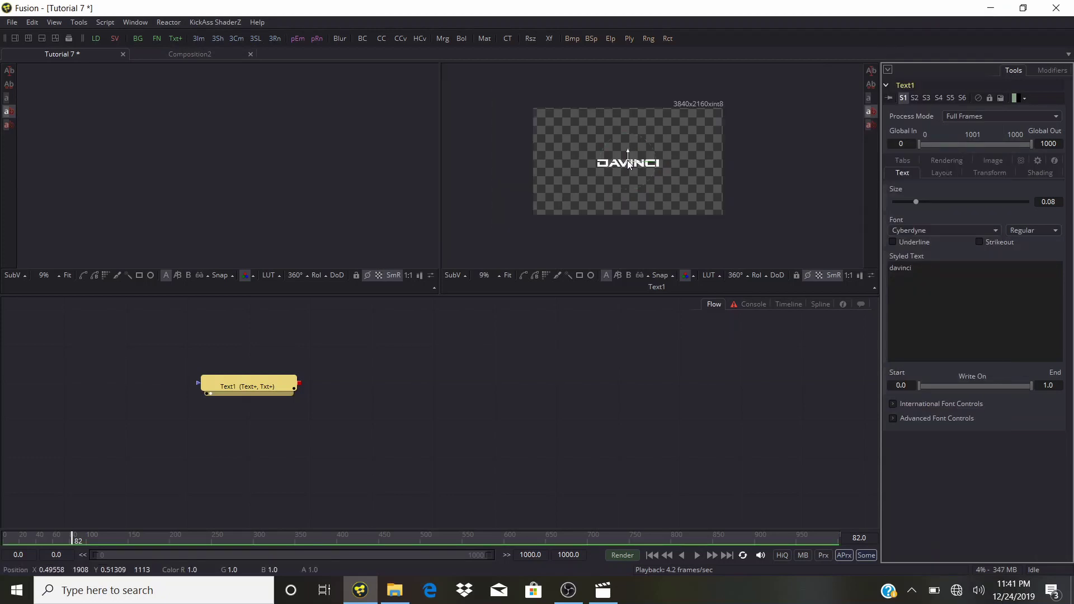
left_click_drag(918, 200, 935, 203)
scroll(629, 150, "up", 3)
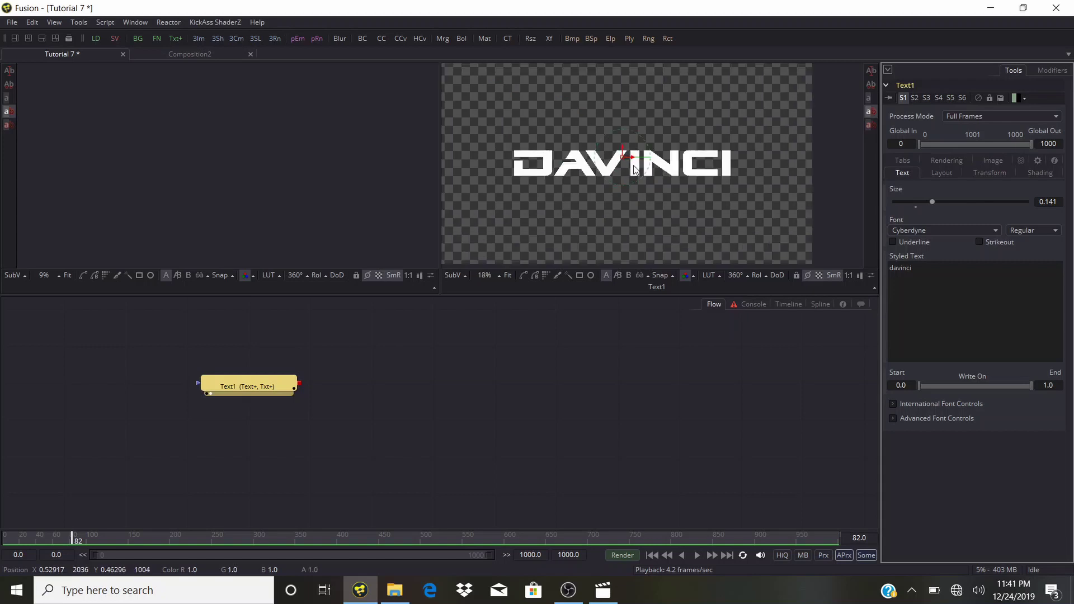
Reposition the davinci text vertically so it sits near the middle of the frame.
left_click_drag(625, 149, 622, 137)
scroll(621, 139, "down", 3)
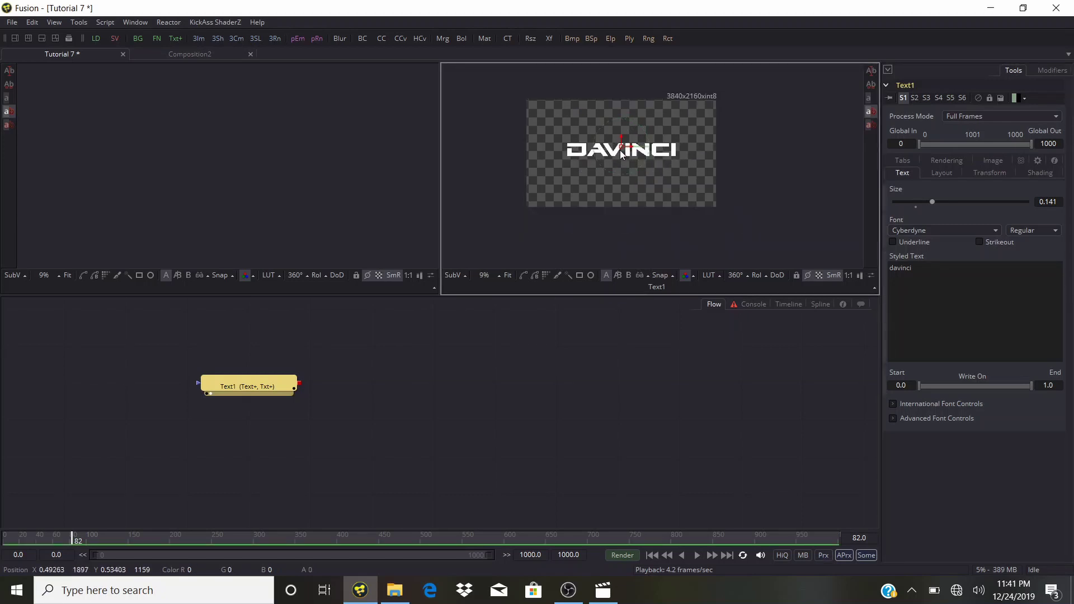
left_click_drag(621, 138, 621, 140)
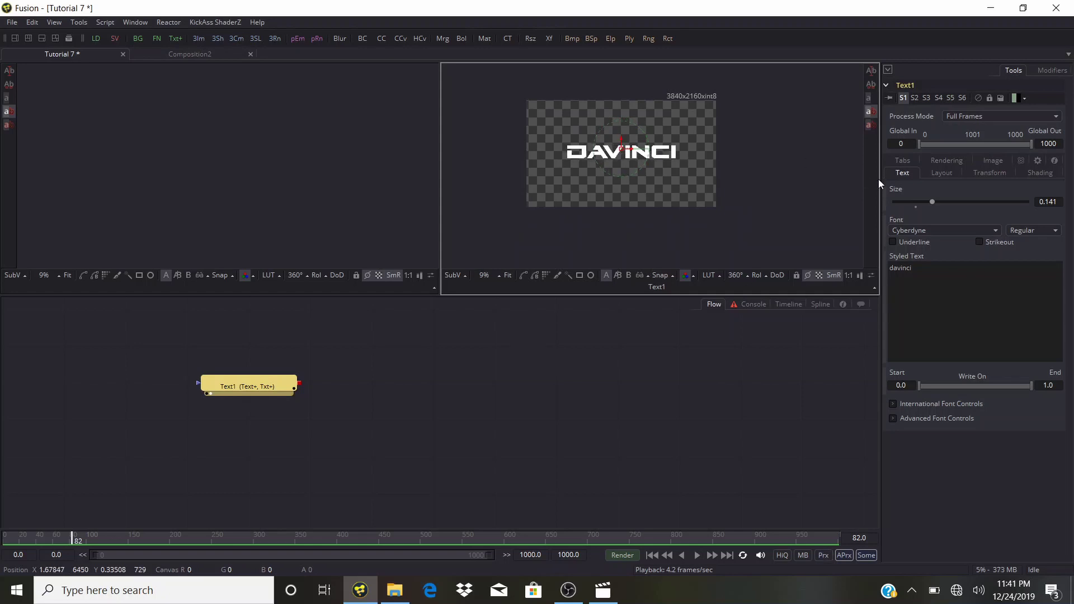
Enlarge the davinci text to a size of about 0.235 so it nearly fills the frame's width.
left_click_drag(930, 203, 956, 213)
scroll(714, 152, "up", 3)
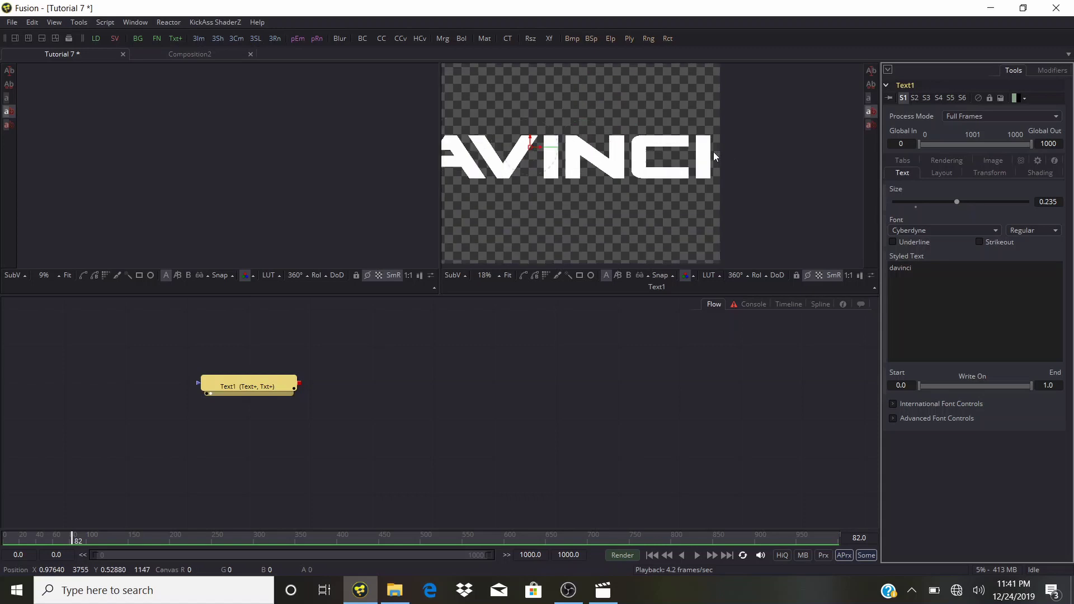
scroll(714, 152, "down", 3)
left_click(627, 192)
key("ctrl+f")
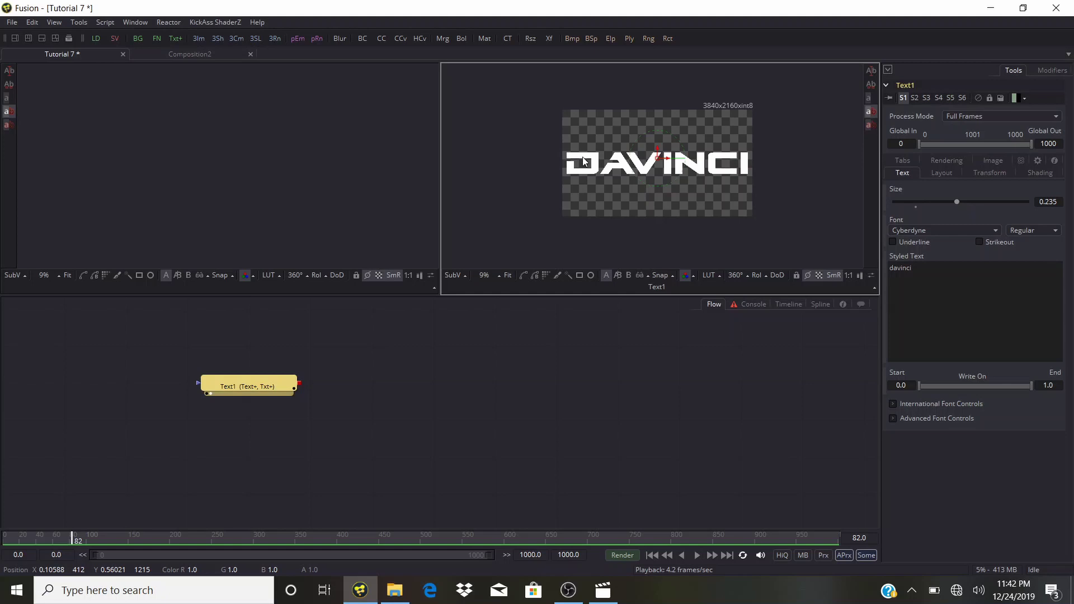
scroll(596, 168, "up", 4)
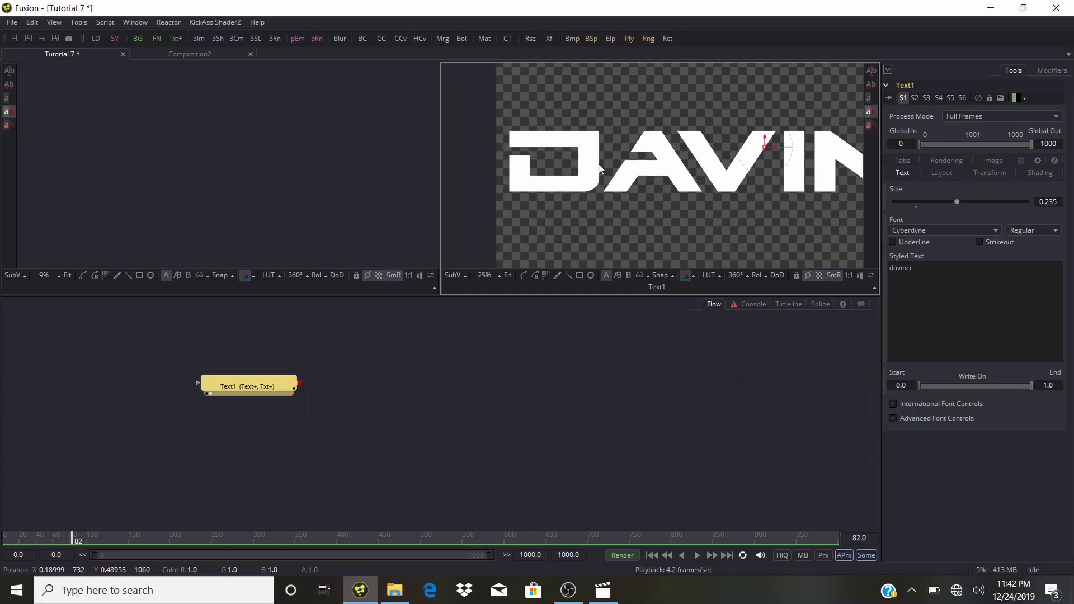
scroll(598, 170, "down", 3)
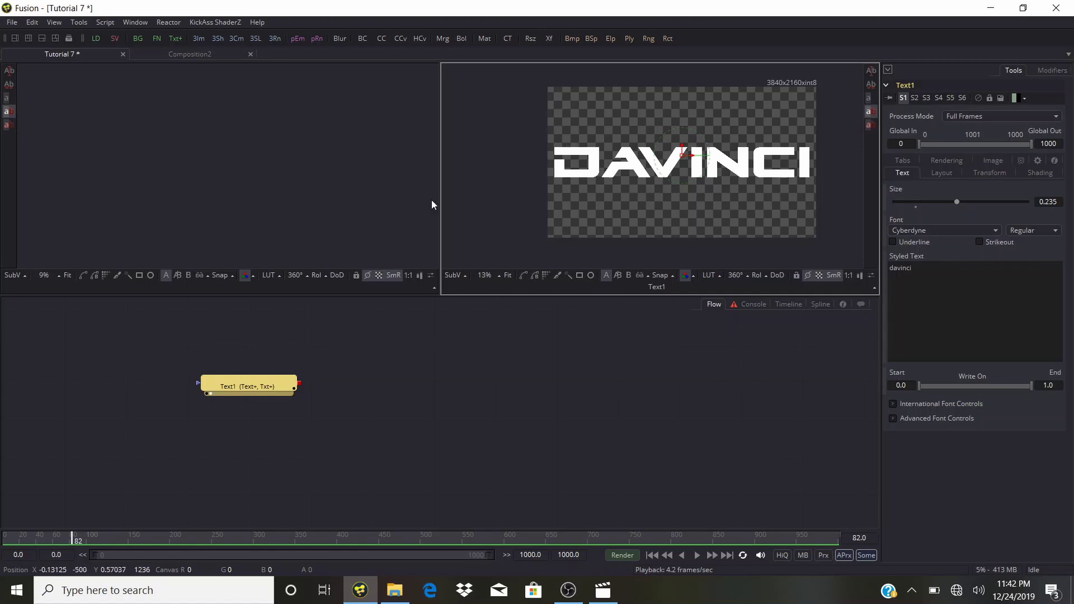
right_click(256, 385)
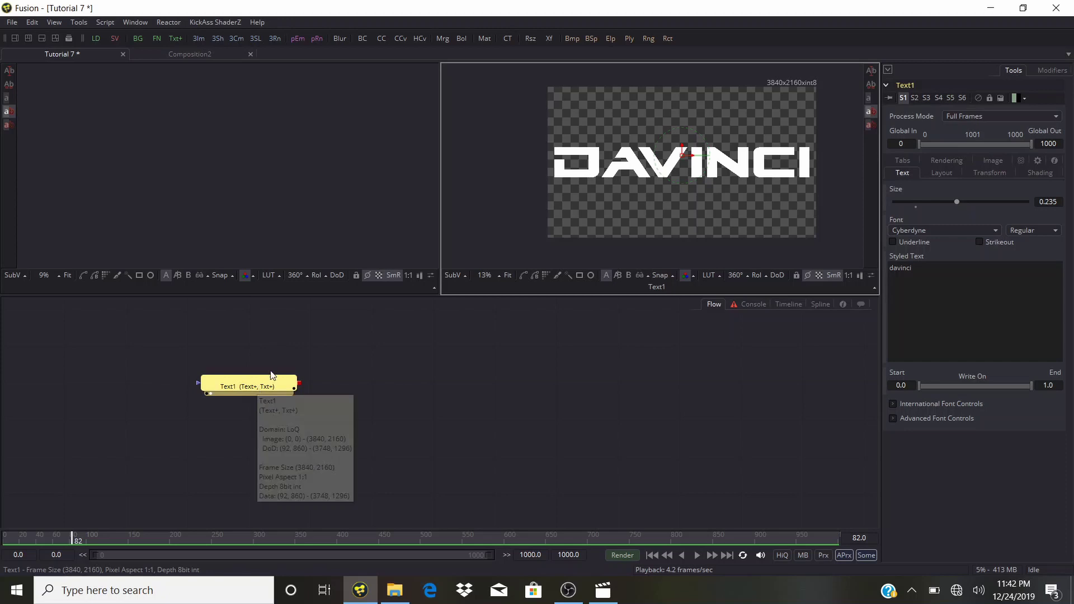
left_click(362, 359)
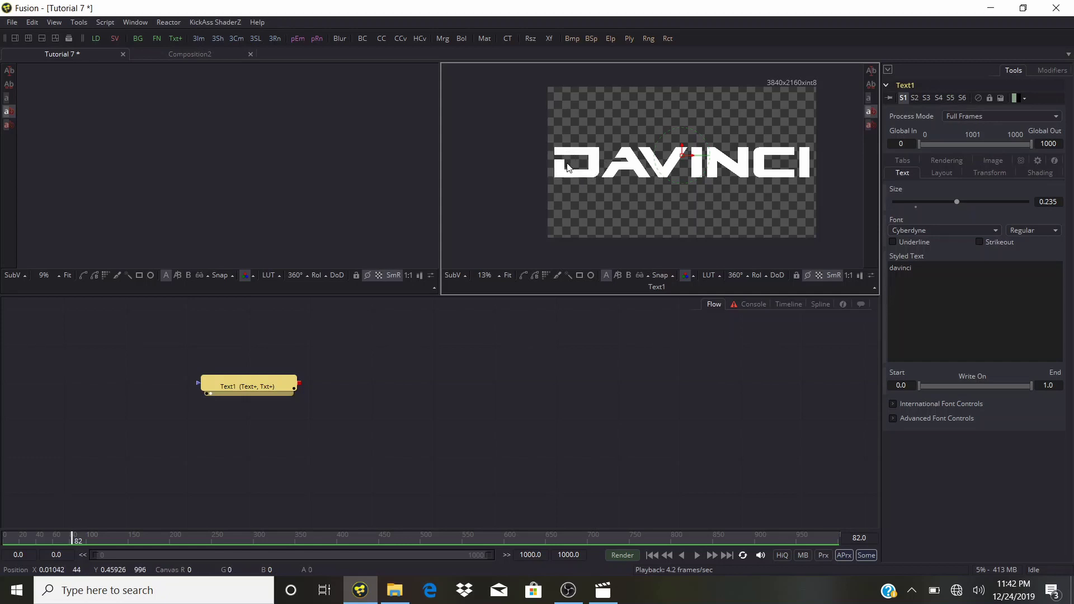
scroll(625, 157, "up", 1)
scroll(626, 157, "down", 1)
Try a Bevel and Emboss node after Text1 in the second viewer and cut it from the flow.
key("ctrl+space")
type("bev")
left_click(498, 372)
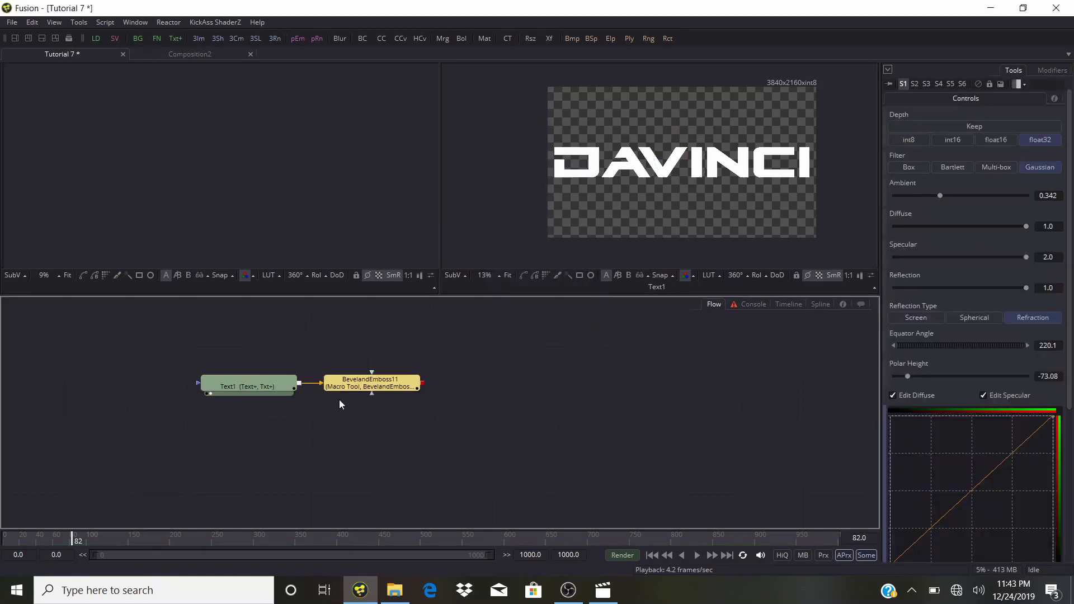
left_click(333, 394)
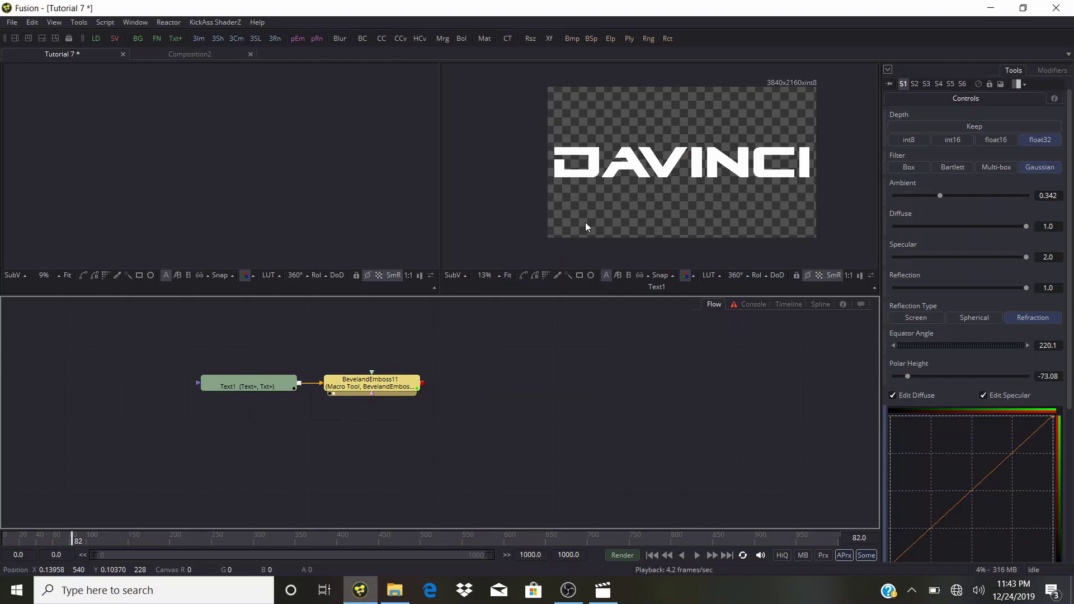
scroll(668, 172, "up", 3)
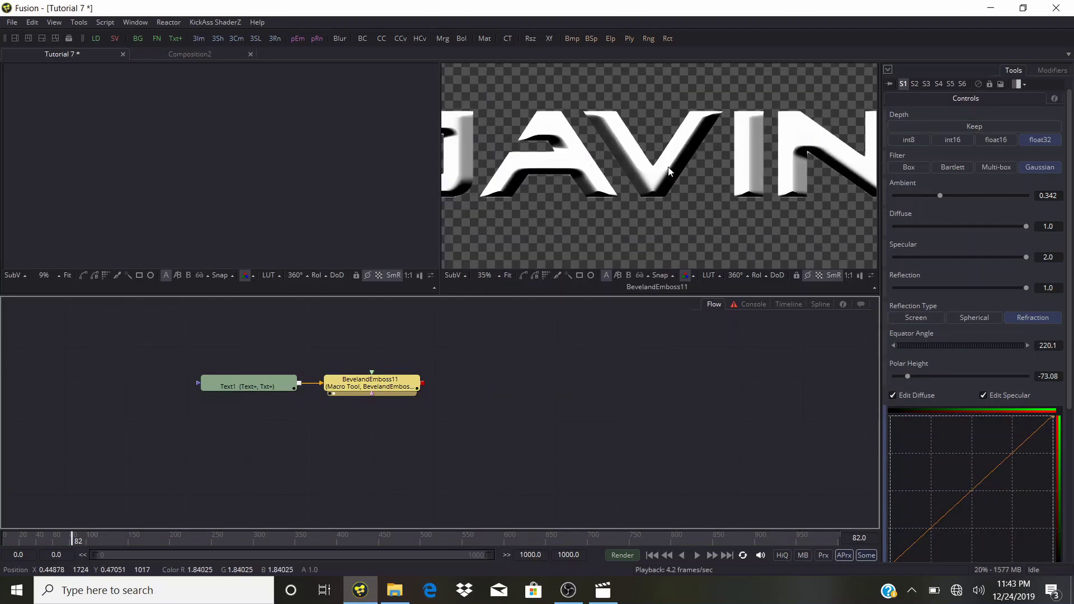
scroll(693, 170, "down", 3)
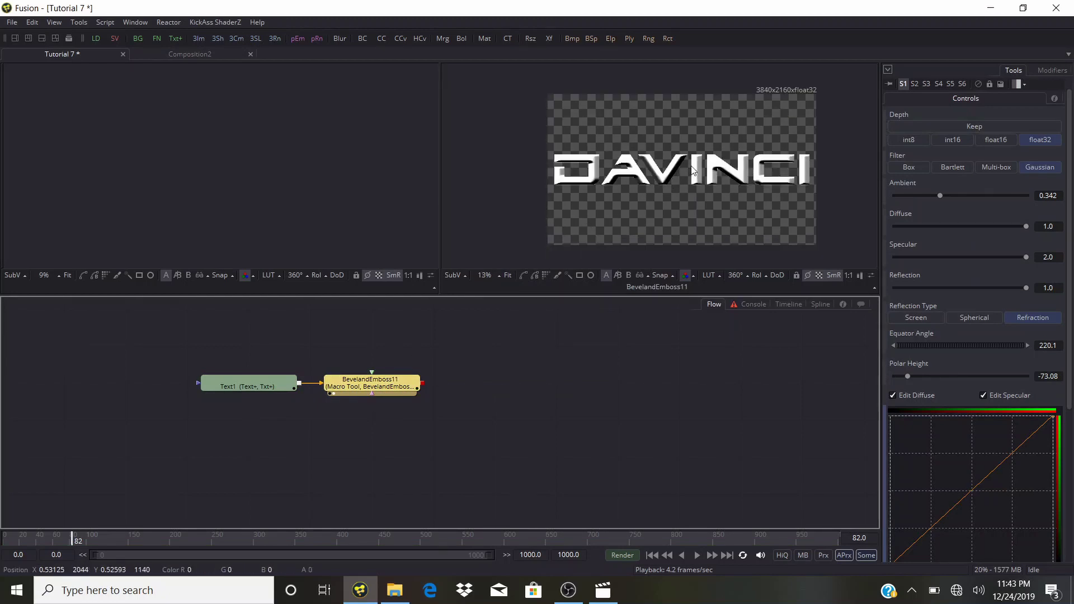
right_click(374, 384)
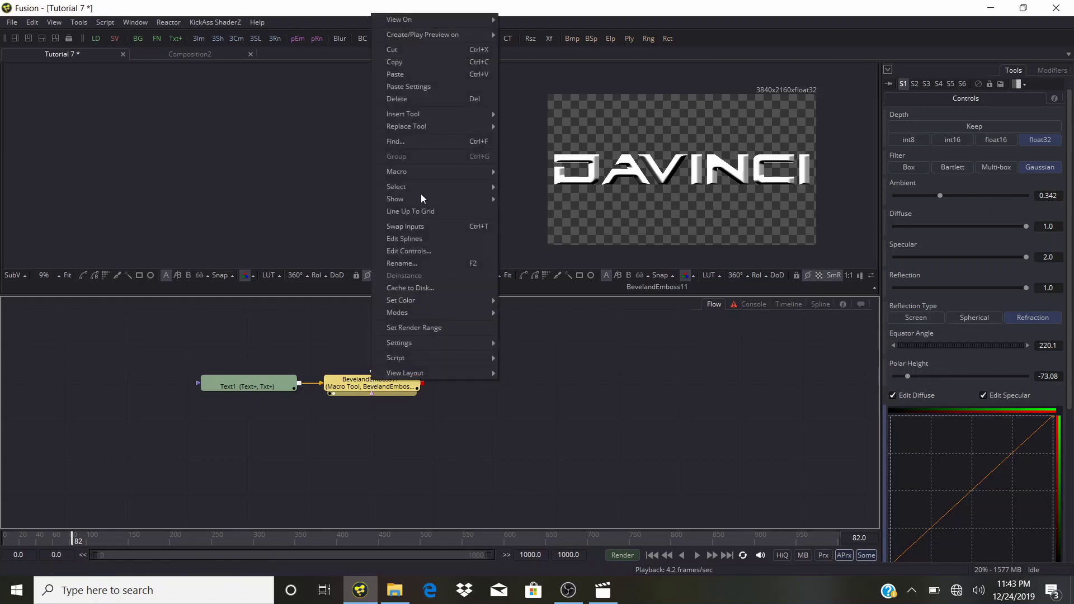
left_click(448, 49)
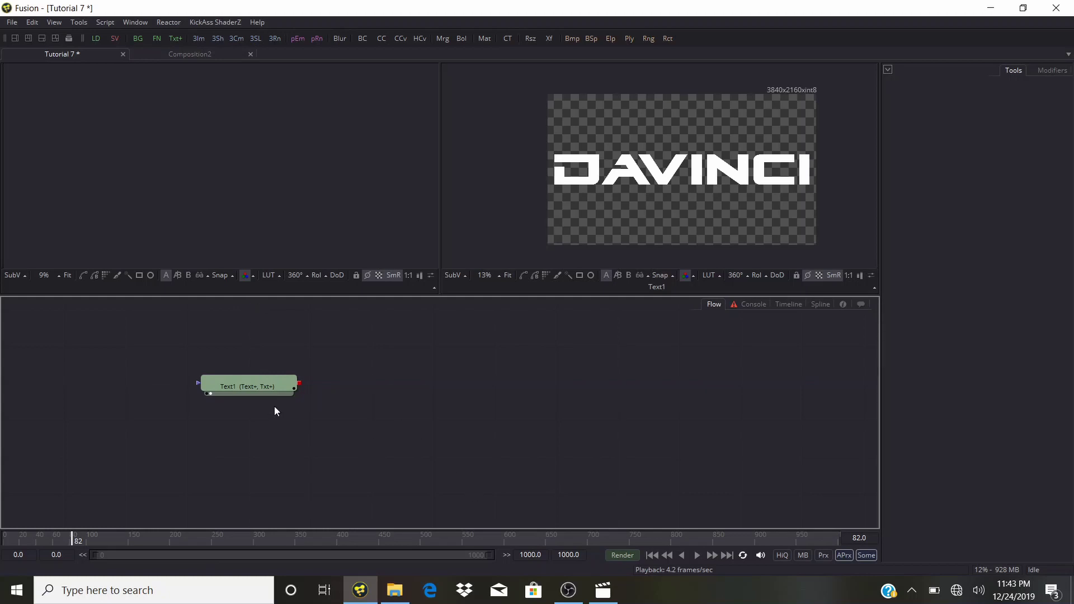
Add a Blur node after Text1 and display it in the second viewer.
left_click(264, 386)
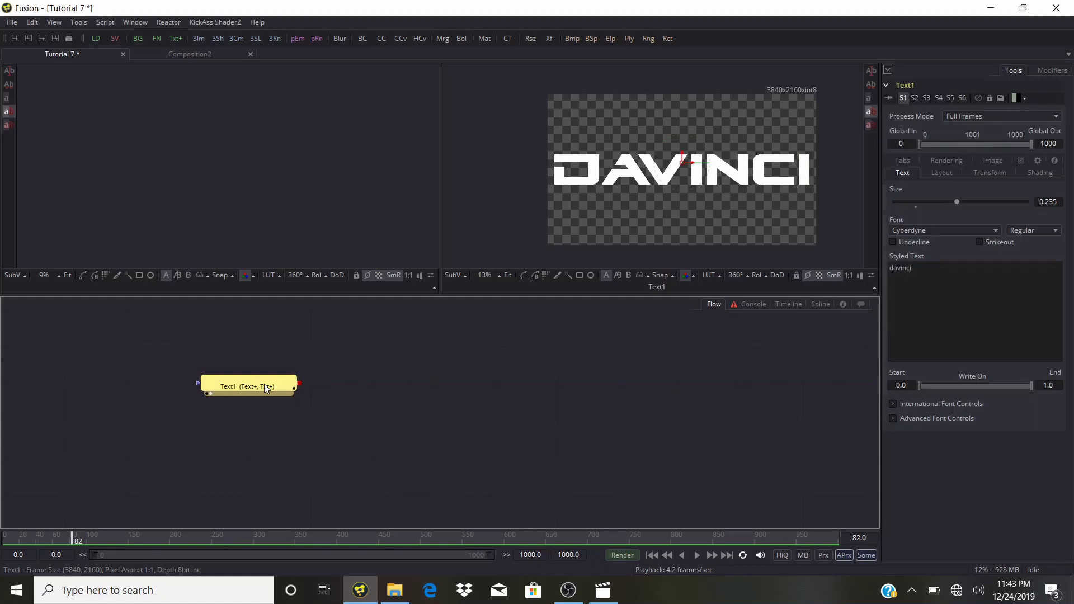
key("shift+space")
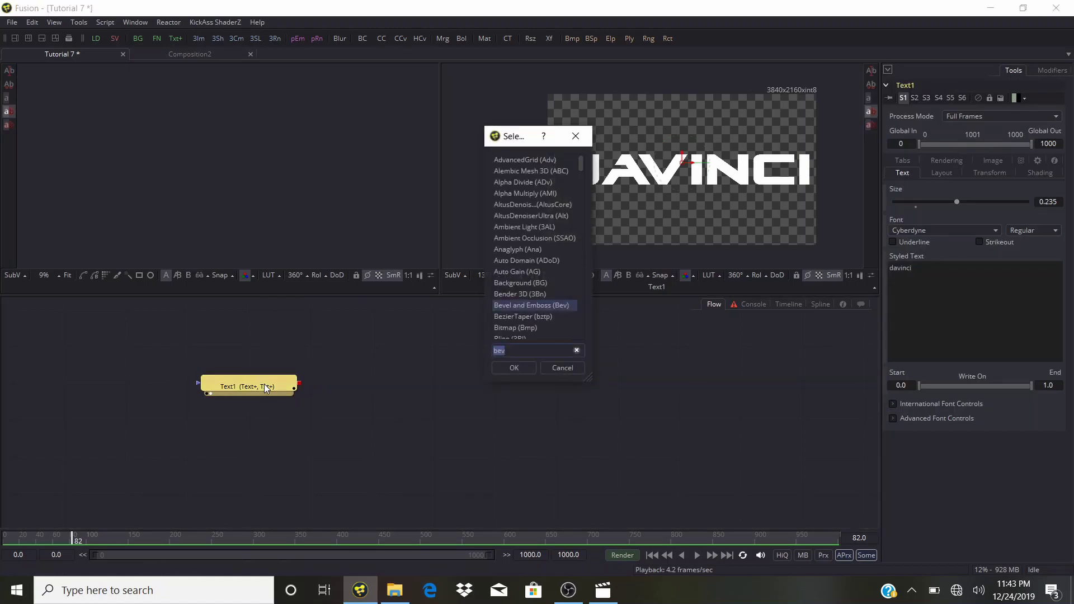
type("blur")
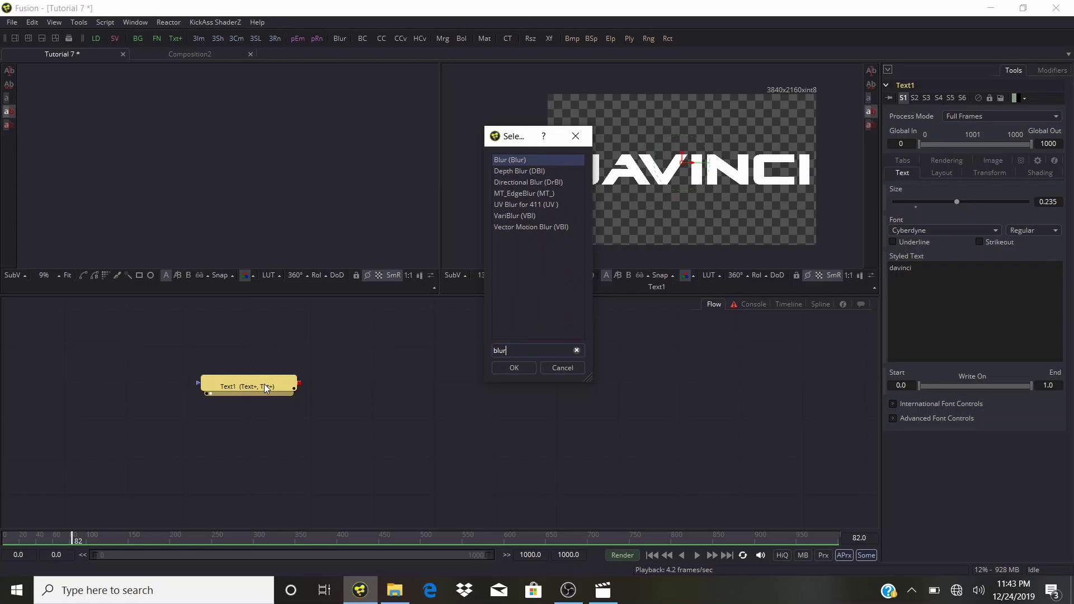
key("Return")
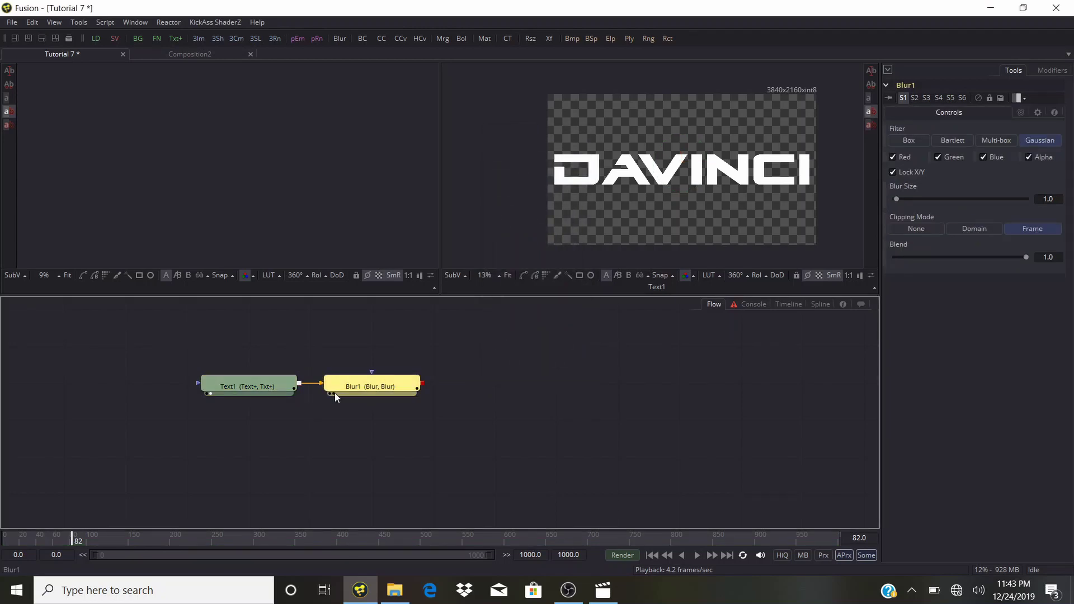
left_click(333, 394)
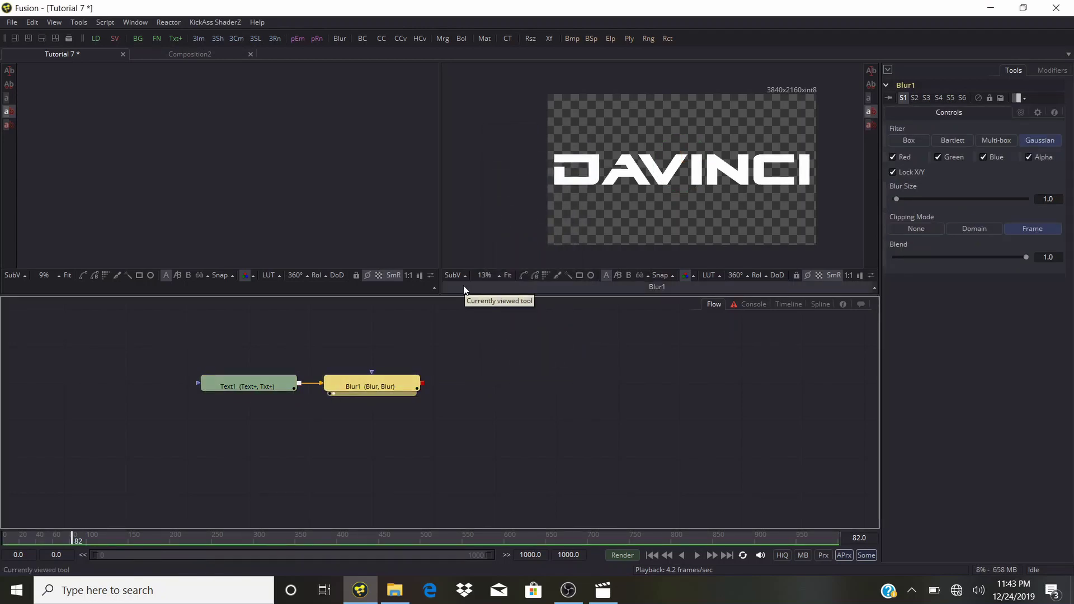
Set the Blur1 node's blur size to about 5.1.
left_click_drag(899, 199, 904, 198)
scroll(592, 177, "up", 3)
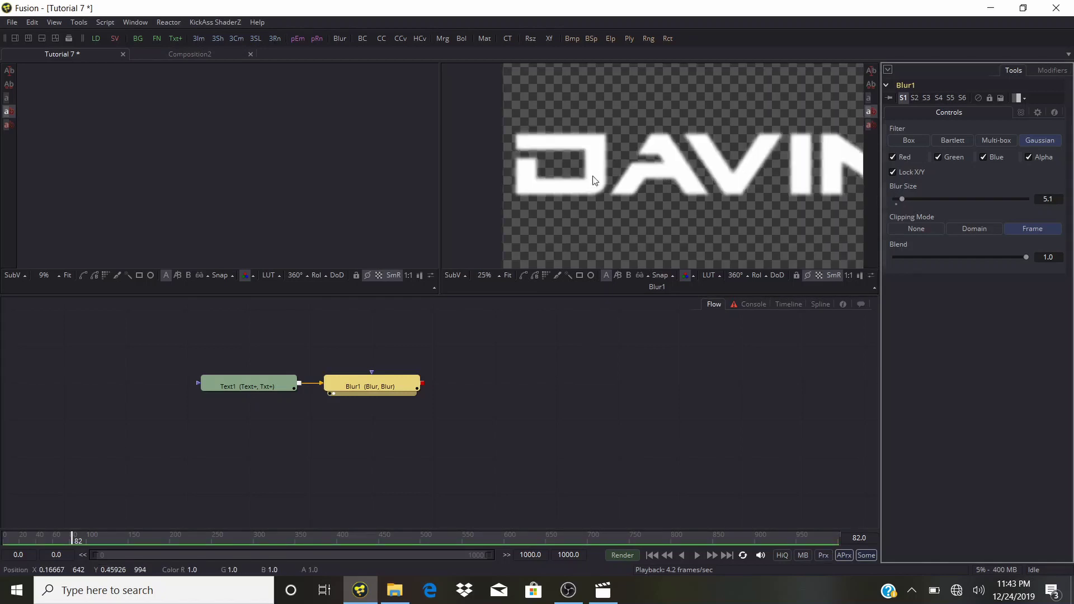
scroll(594, 179, "up", 1)
scroll(594, 179, "down", 1)
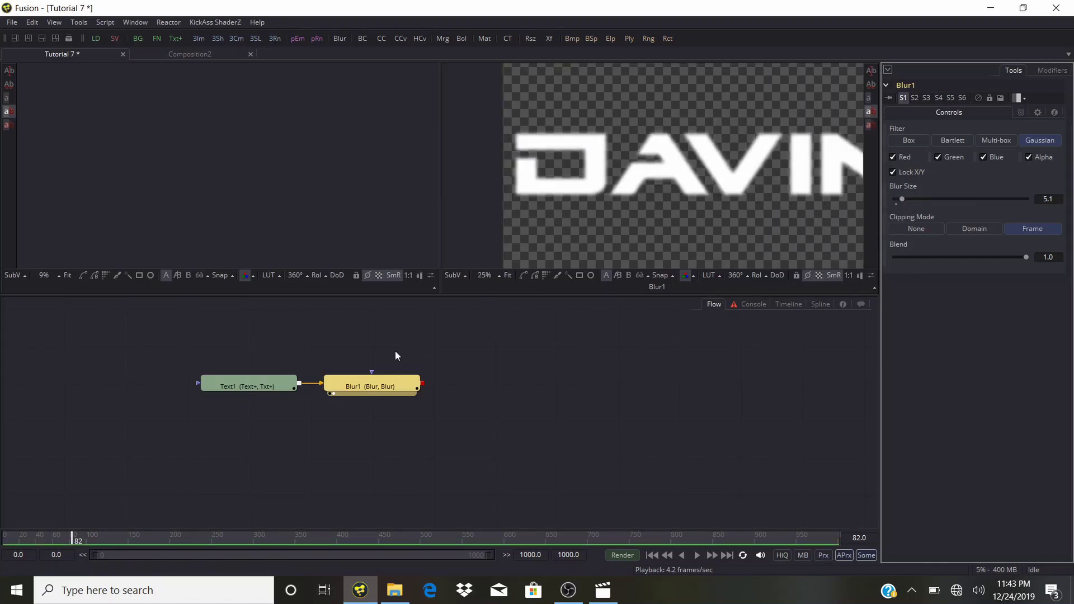
Add an Erode / Dilate node after Blur1, shown in the second viewer, with an amount of about -0.00222.
key("ctrl+space")
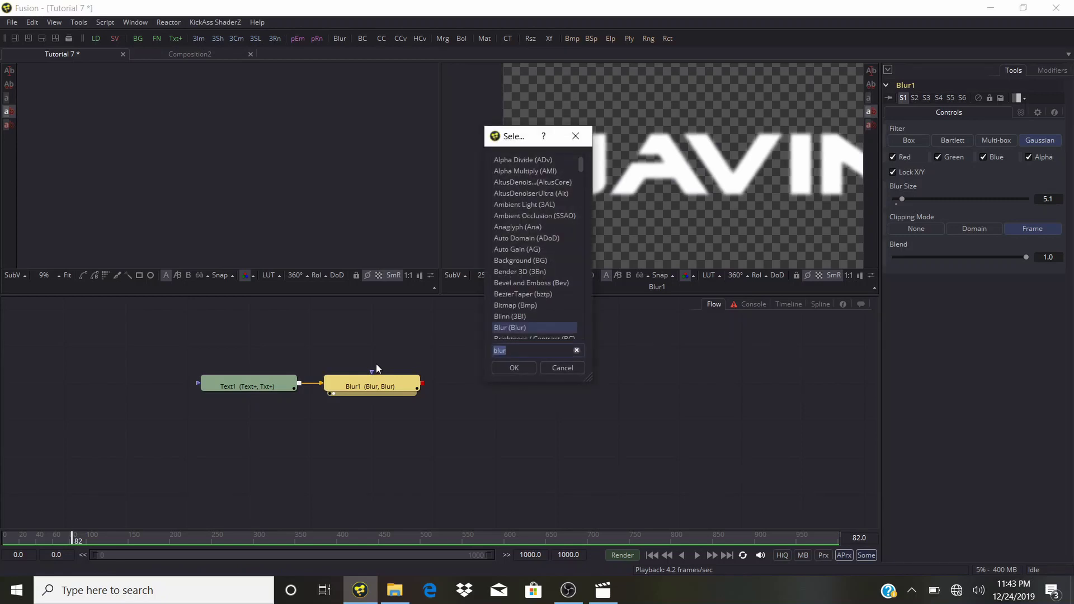
type("ero")
left_click(510, 368)
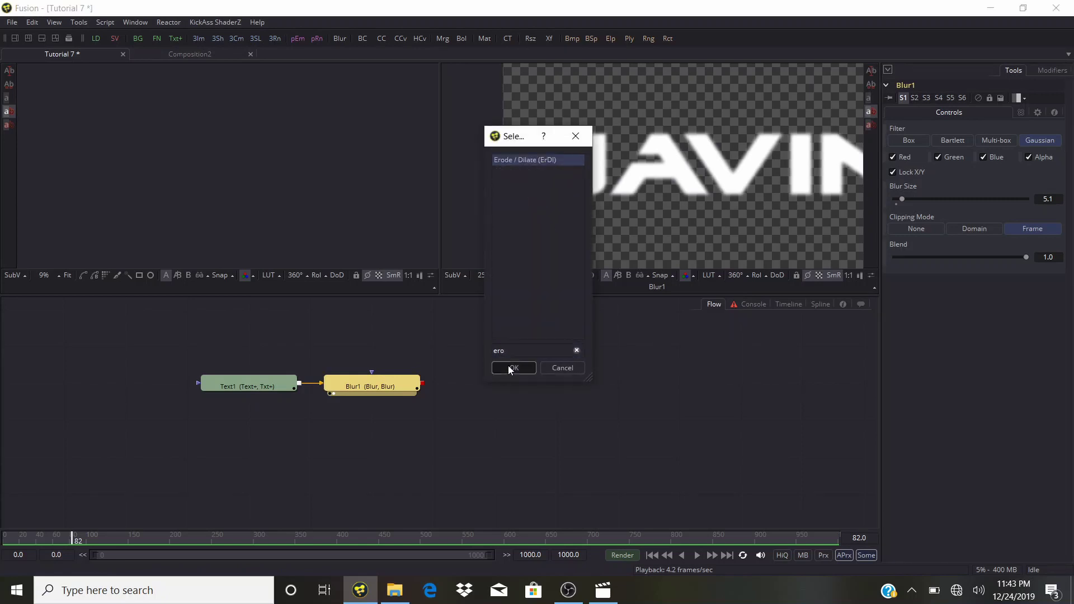
left_click(455, 394)
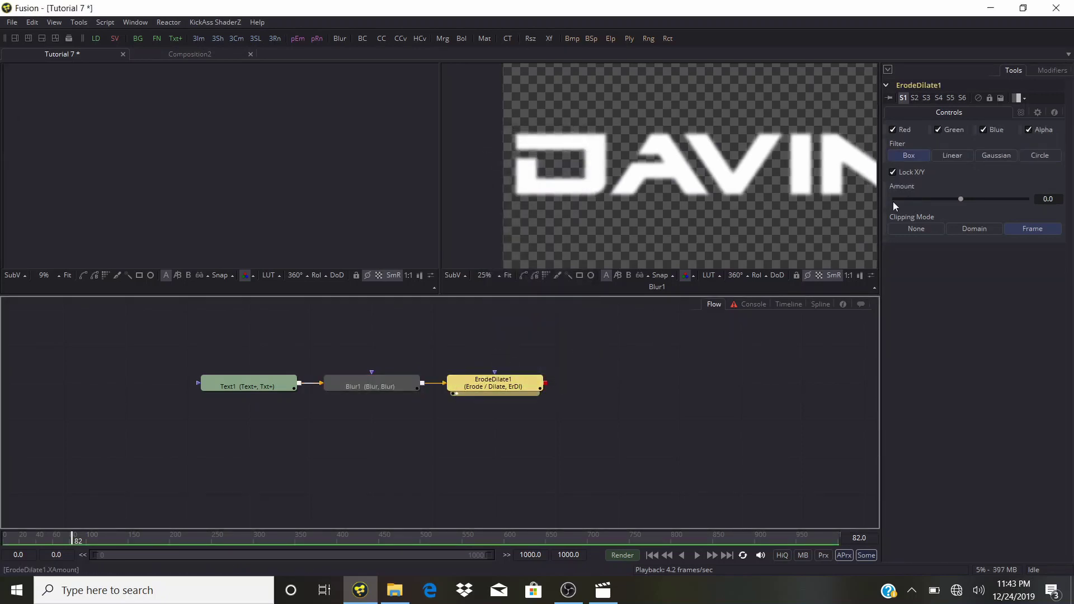
left_click_drag(960, 200, 947, 204)
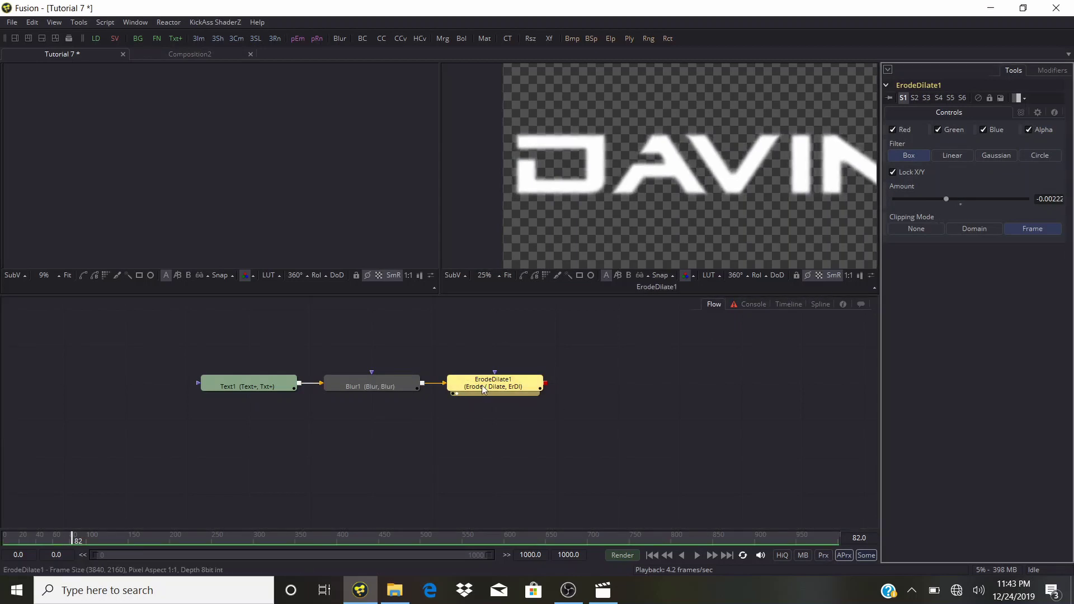
Add a second Blur node after ErodeDilate1, shown in the second viewer, with a blur size of about 4.3.
key("ctrl+space")
type("bl")
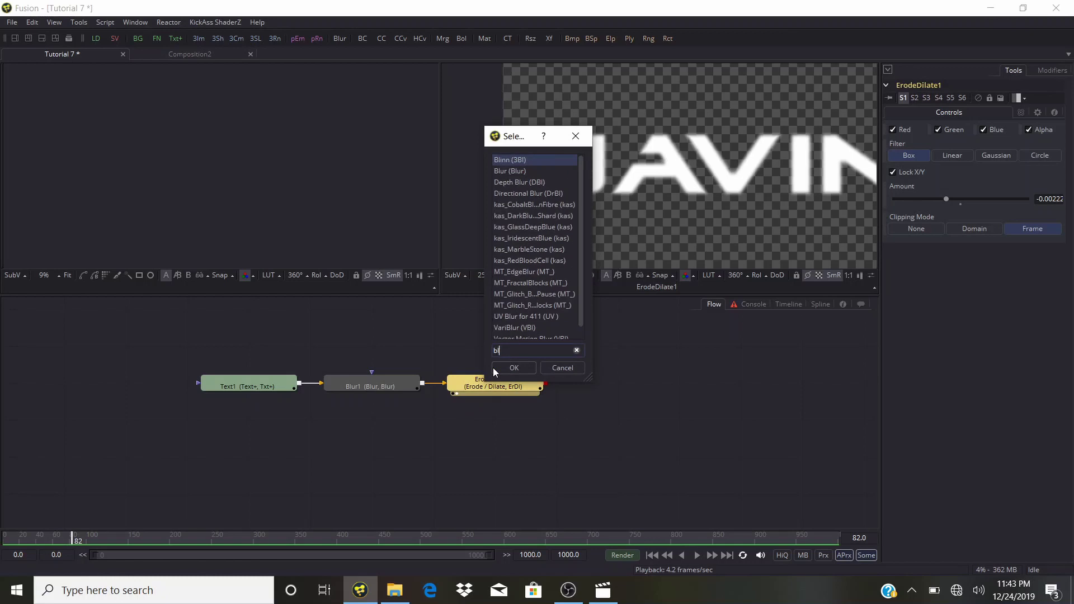
left_click(518, 171)
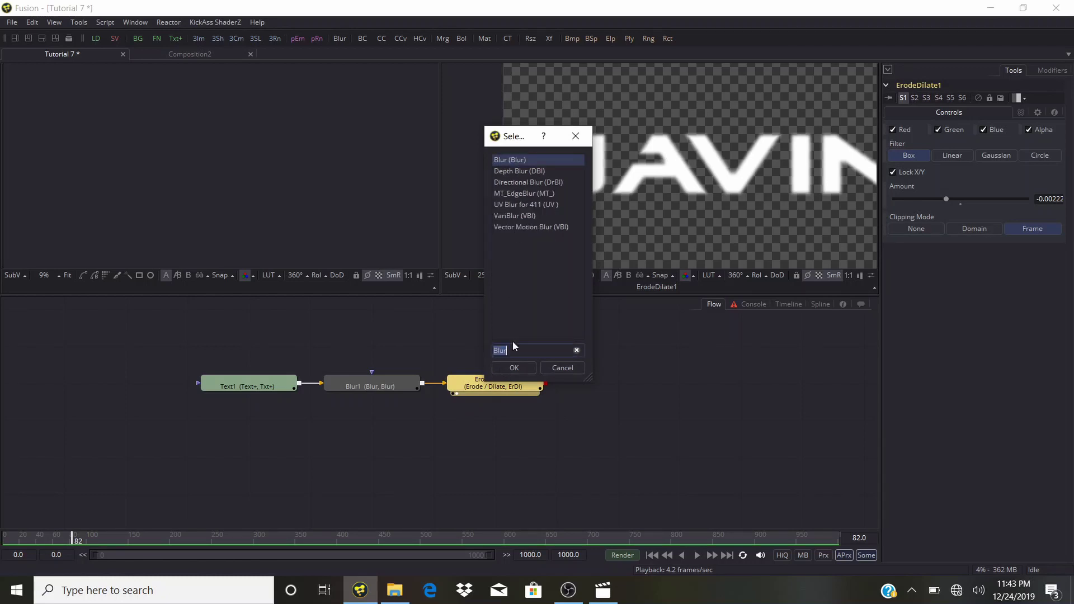
left_click(525, 370)
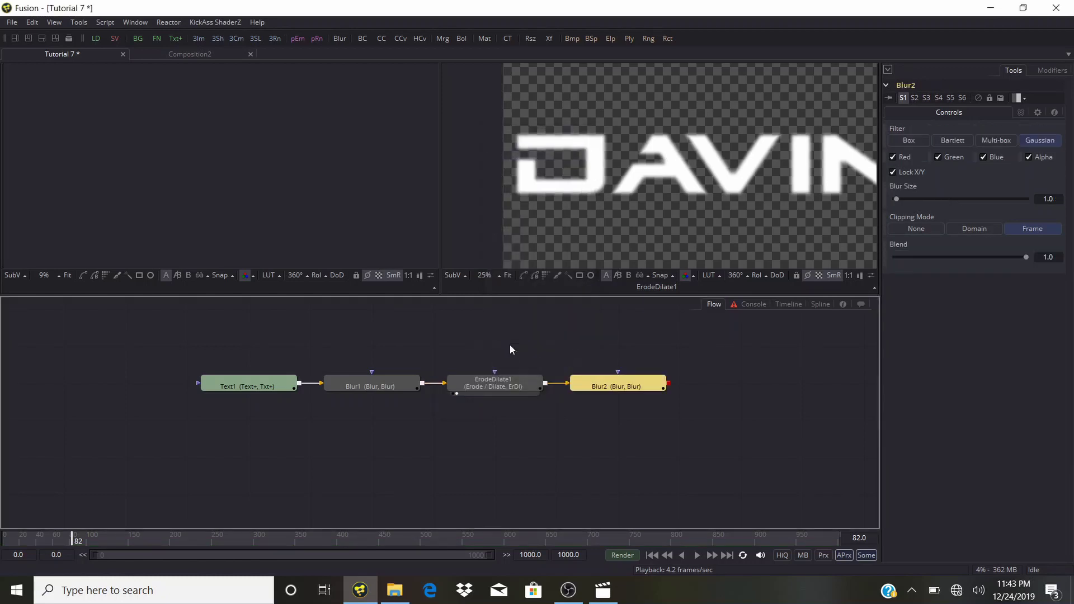
left_click(580, 393)
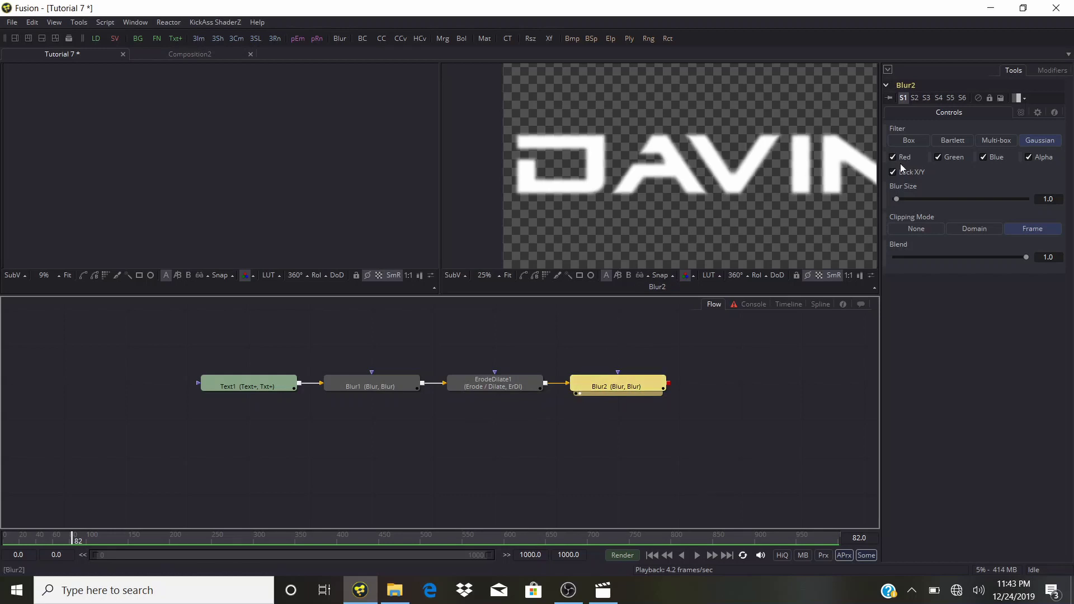
left_click_drag(894, 201, 899, 202)
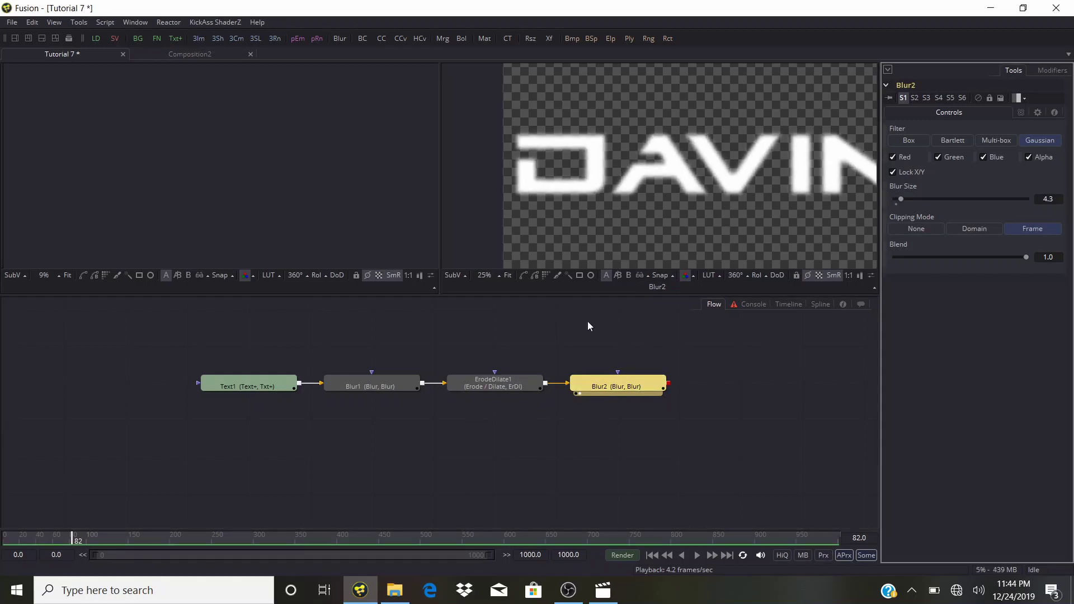
Add a Create Bump Map node after Blur2 and display it in the second viewer.
left_click_drag(634, 456, 414, 436)
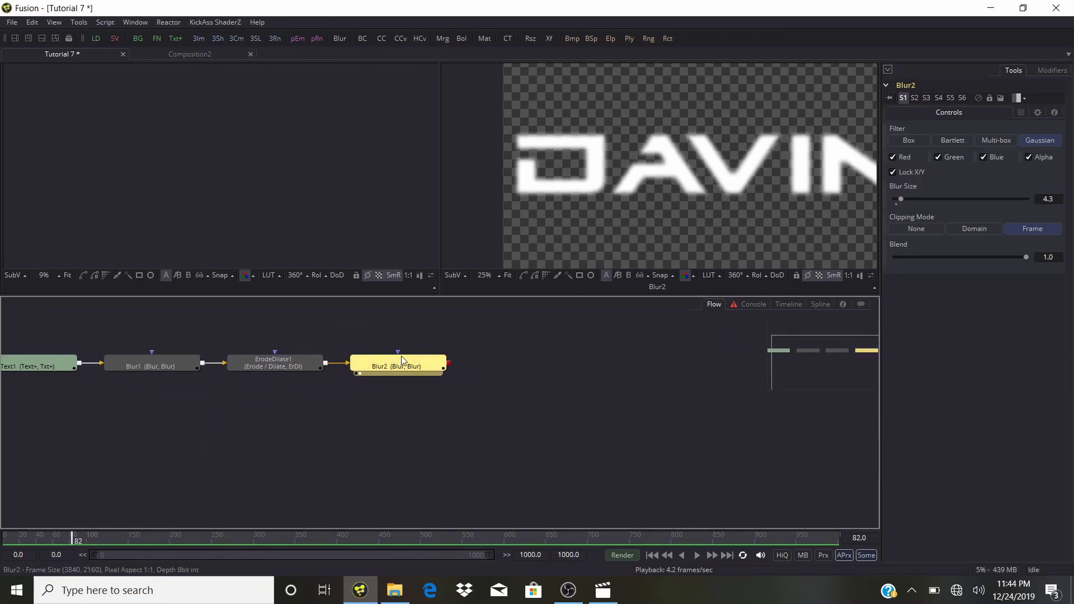
key("ctrl+space")
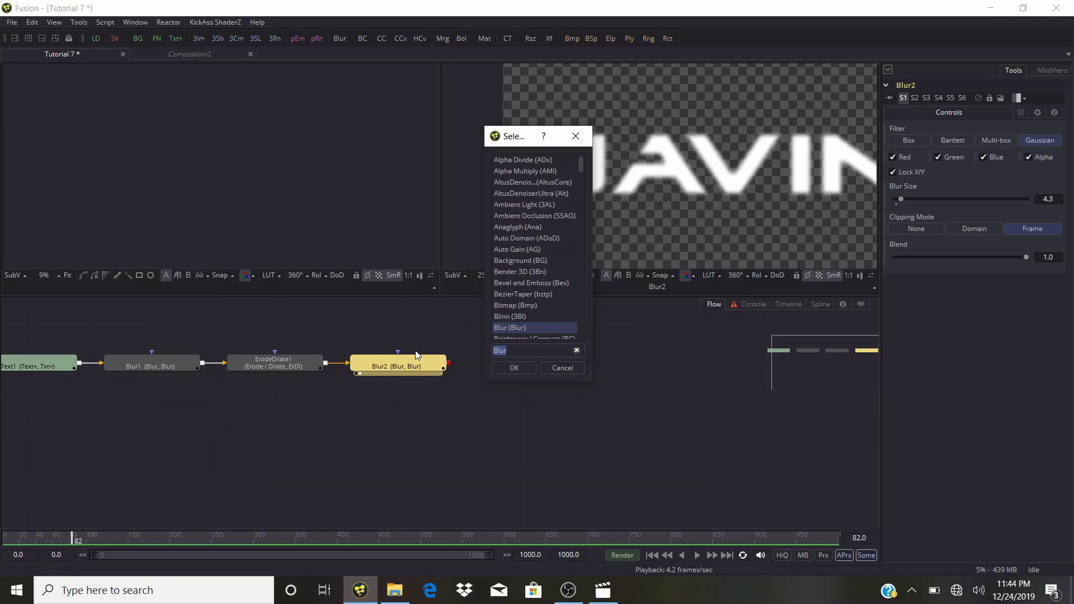
type("creat")
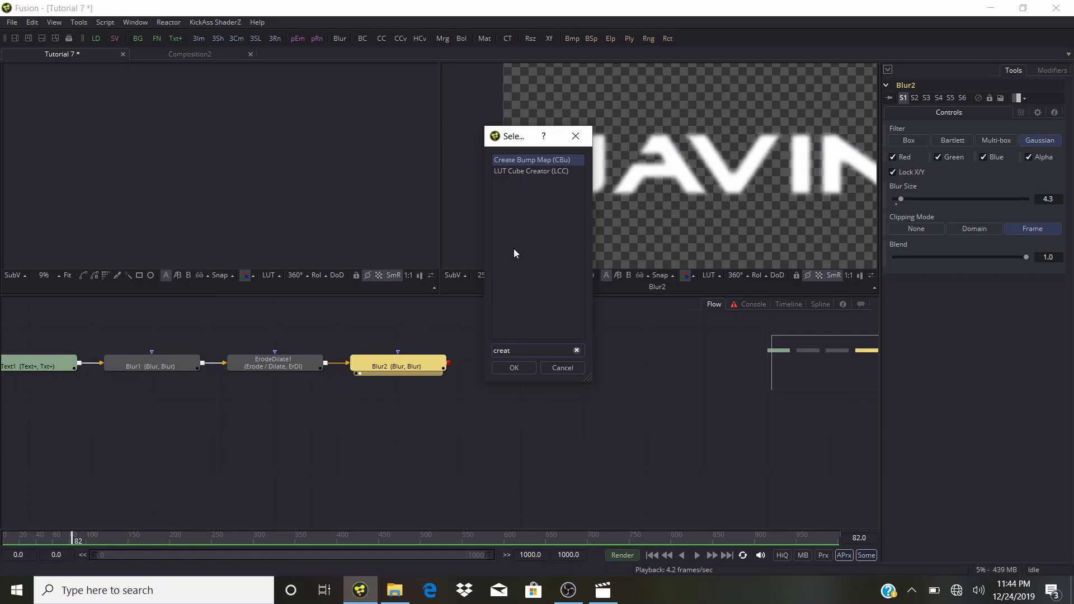
left_click(521, 367)
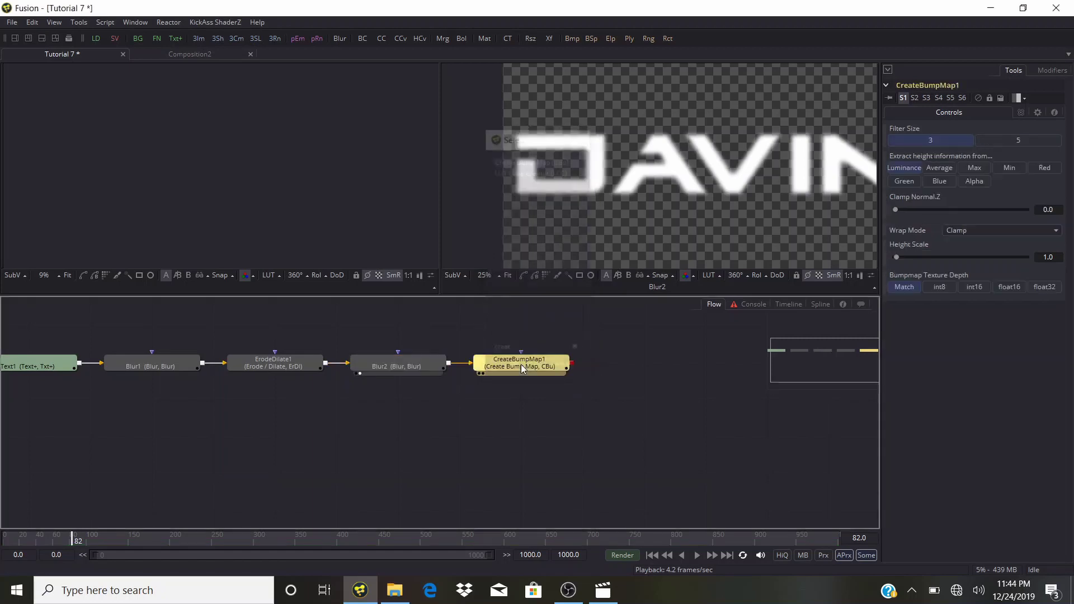
left_click(482, 373)
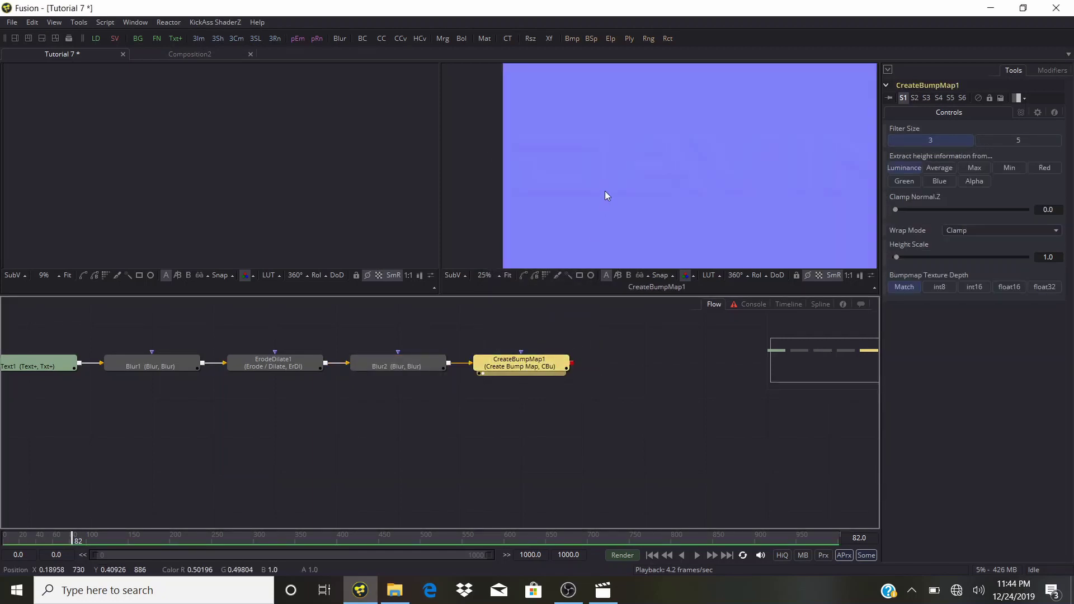
Raise the height scale of CreateBumpMap1 to about 52.56.
key("ctrl+f")
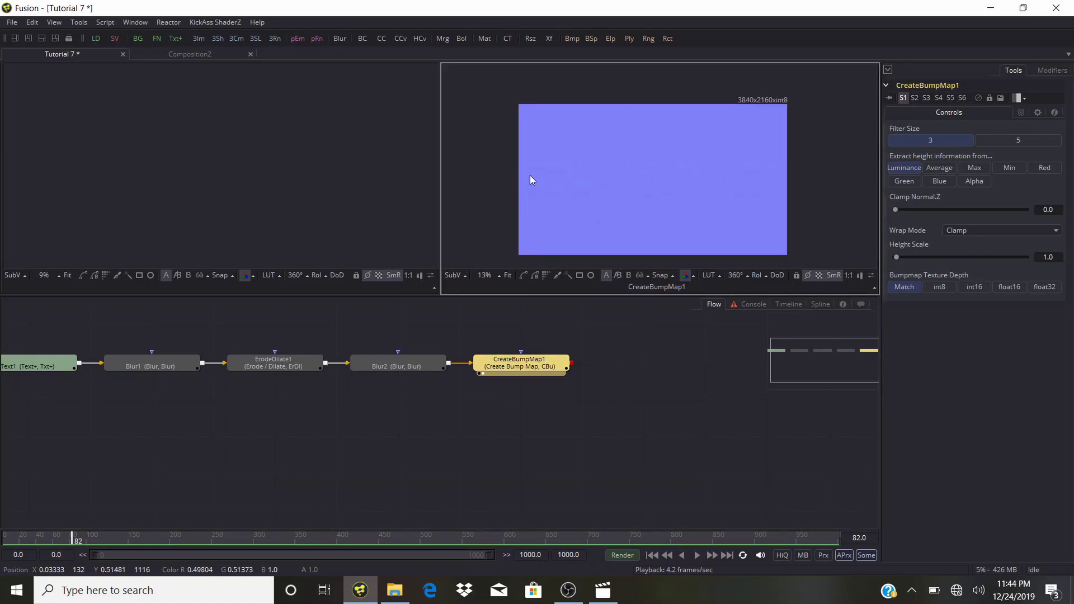
scroll(530, 175, "up", 3)
scroll(531, 174, "down", 3)
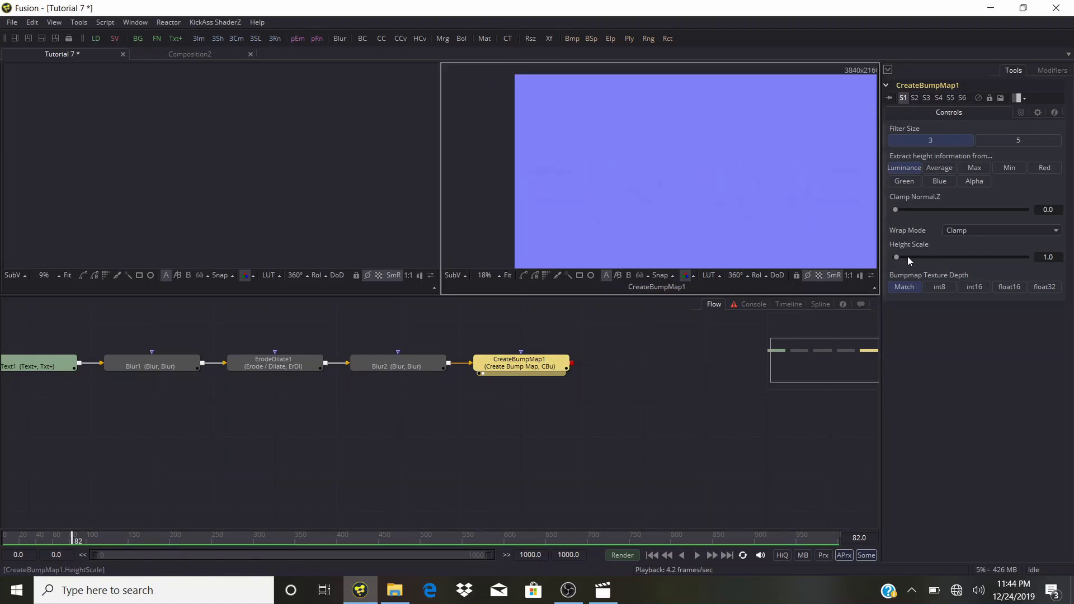
left_click_drag(898, 258, 963, 258)
scroll(654, 194, "up", 3)
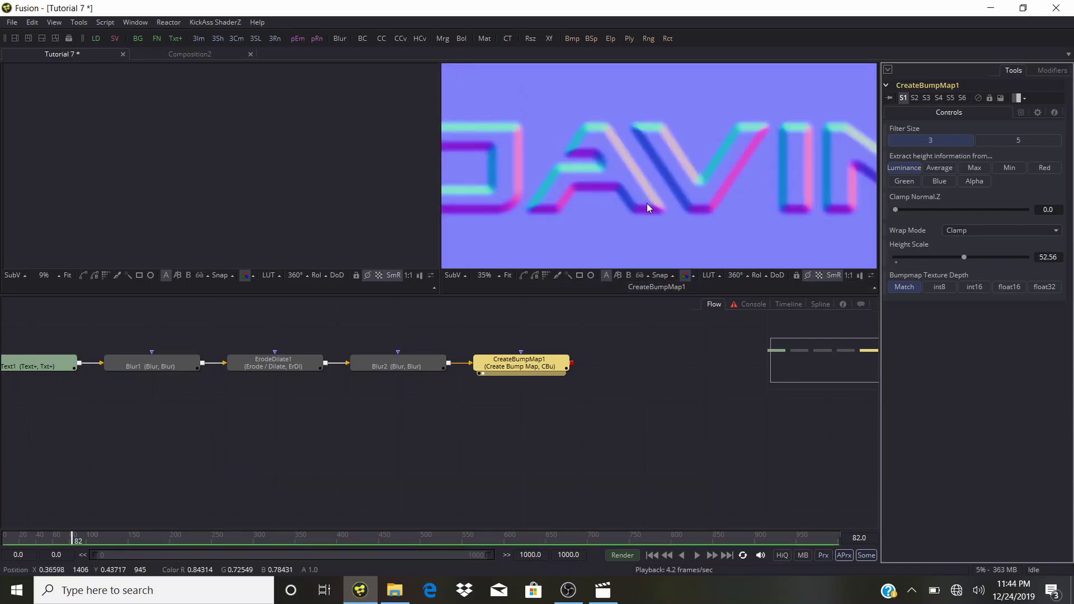
Set the image depth of the Text1 node to float32.
left_click_drag(358, 311, 478, 320)
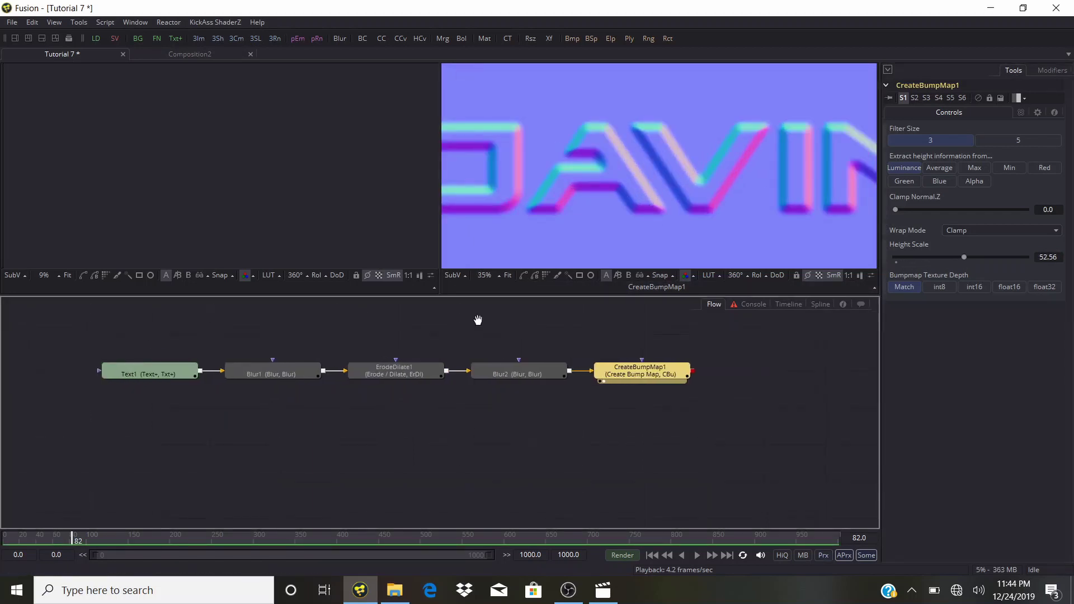
left_click(130, 375)
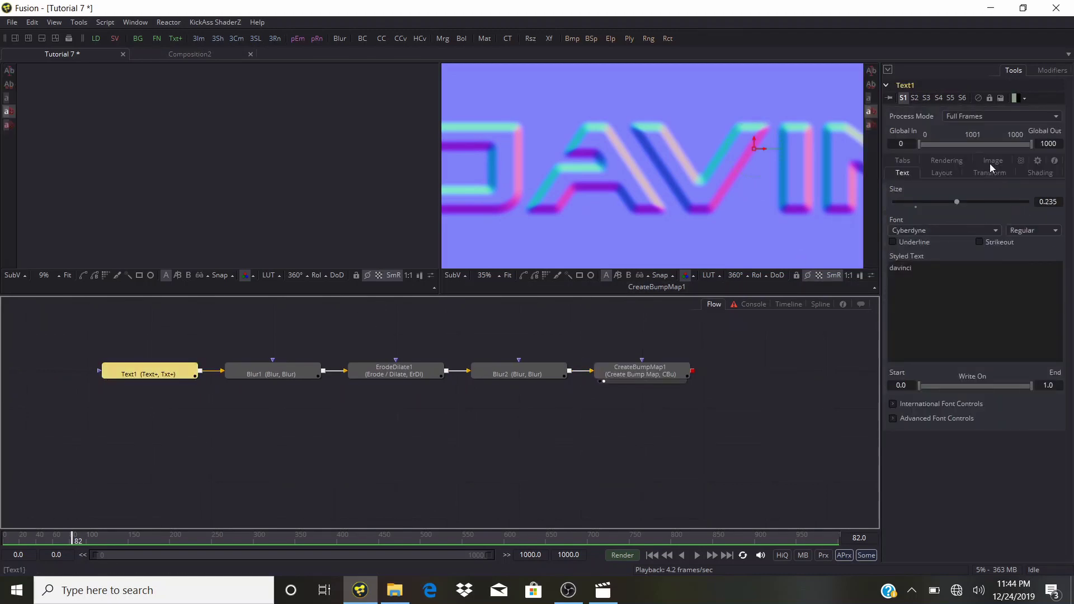
left_click(990, 163)
left_click(1028, 309)
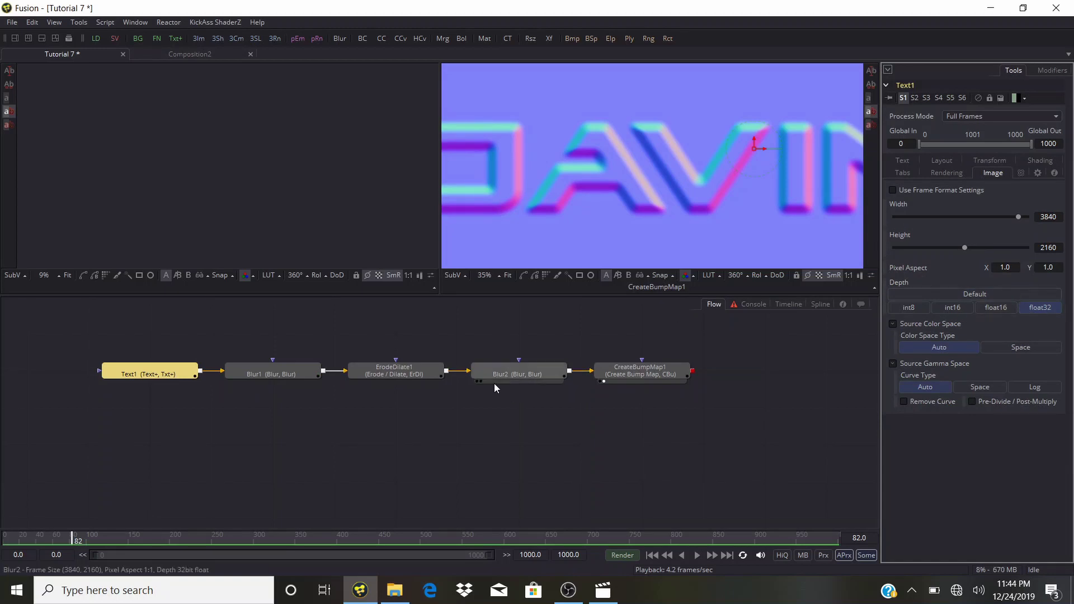
Set CreateBumpMap1 to Clamp Normal.Z 1.0, filter size 5, float32 bumpmap texture depth and a height scale of about 85.9.
left_click(620, 374)
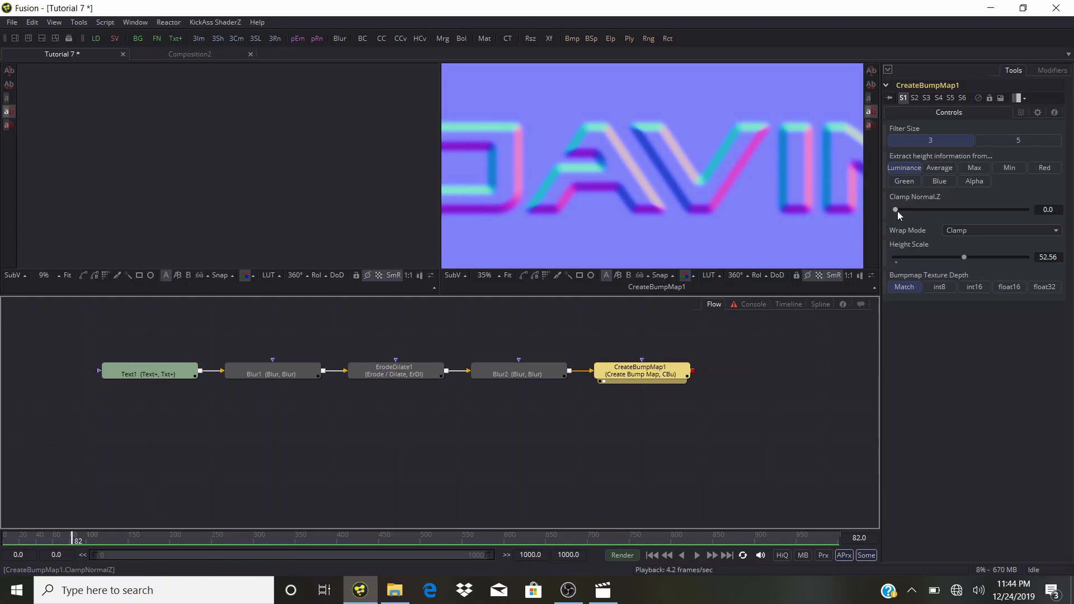
left_click_drag(897, 210, 1030, 208)
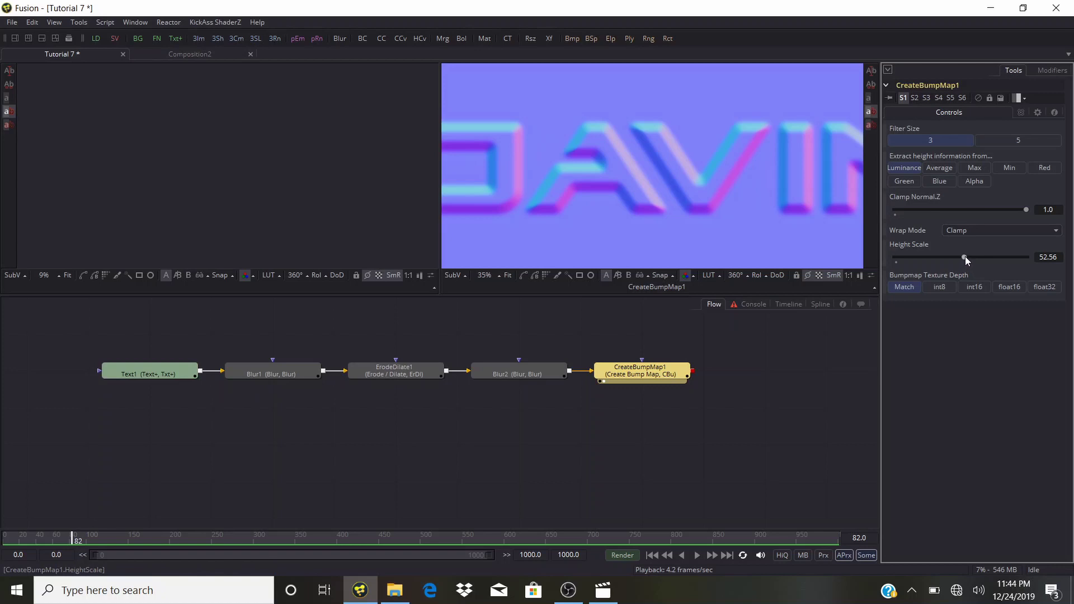
left_click(1007, 144)
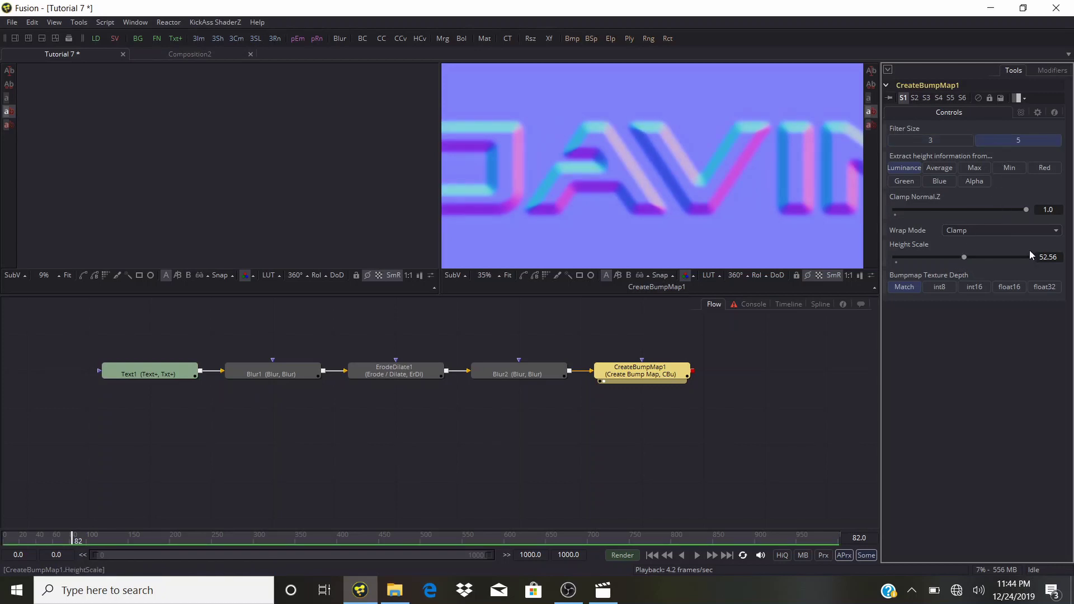
left_click(1045, 292)
scroll(710, 209, "up", 2)
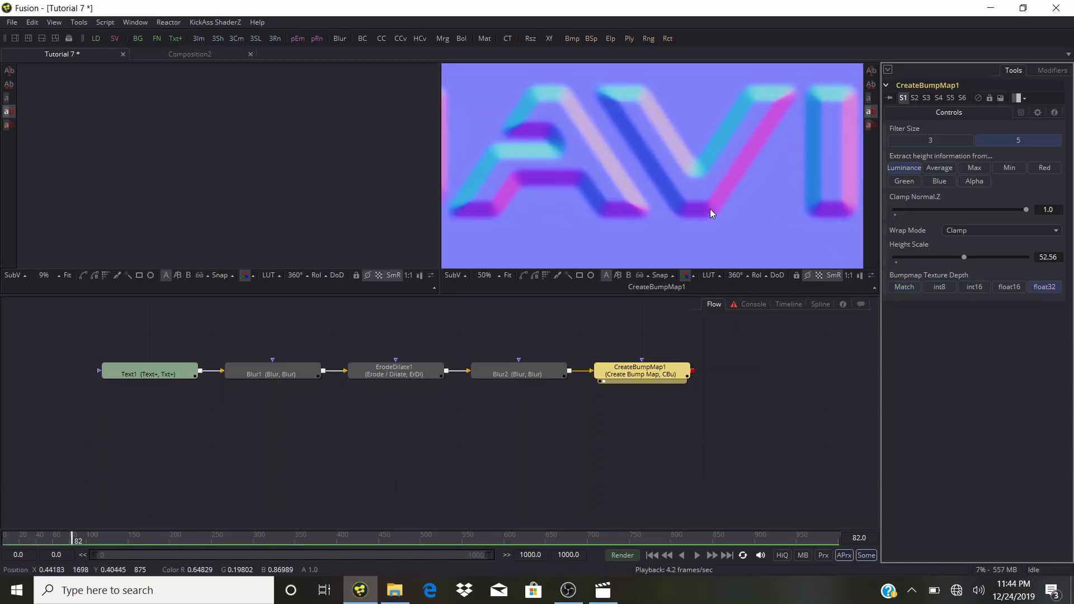
left_click_drag(966, 256, 1008, 258)
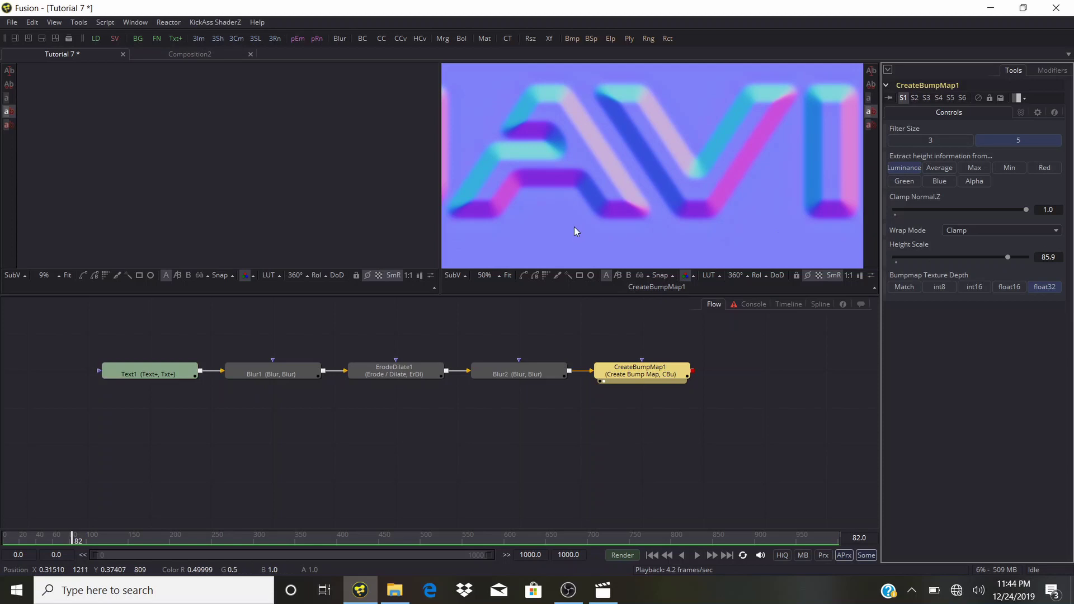
scroll(603, 176, "down", 2)
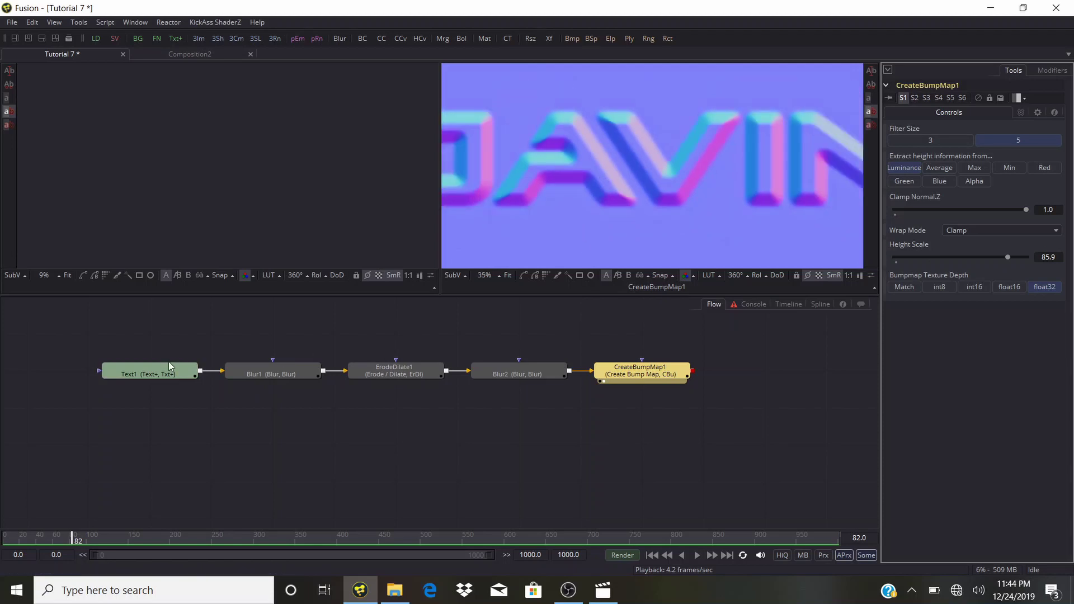
Connect Text1's output to CreateBumpMap1 as its effect mask and move CreateBumpMap1 below the row of nodes.
left_click_drag(202, 371, 652, 379)
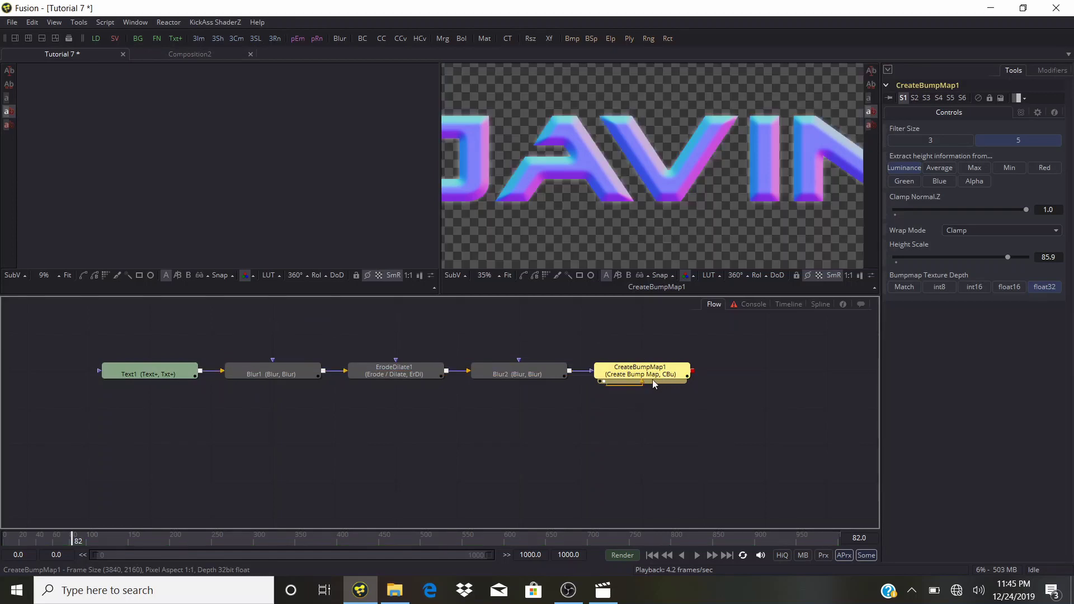
scroll(573, 175, "down", 3)
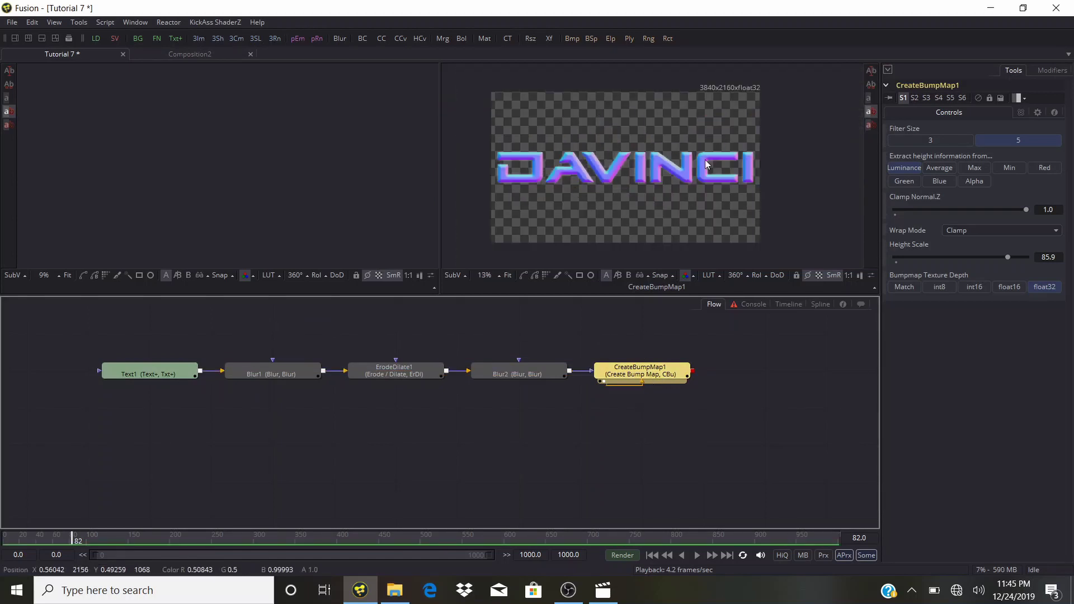
scroll(710, 177, "up", 3)
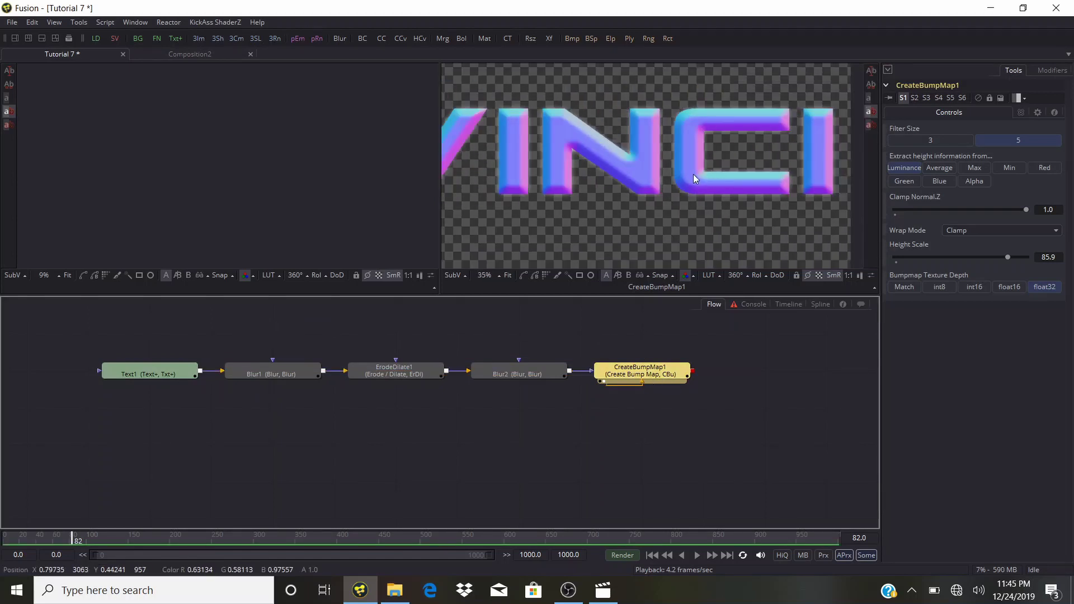
left_click_drag(635, 381, 306, 379)
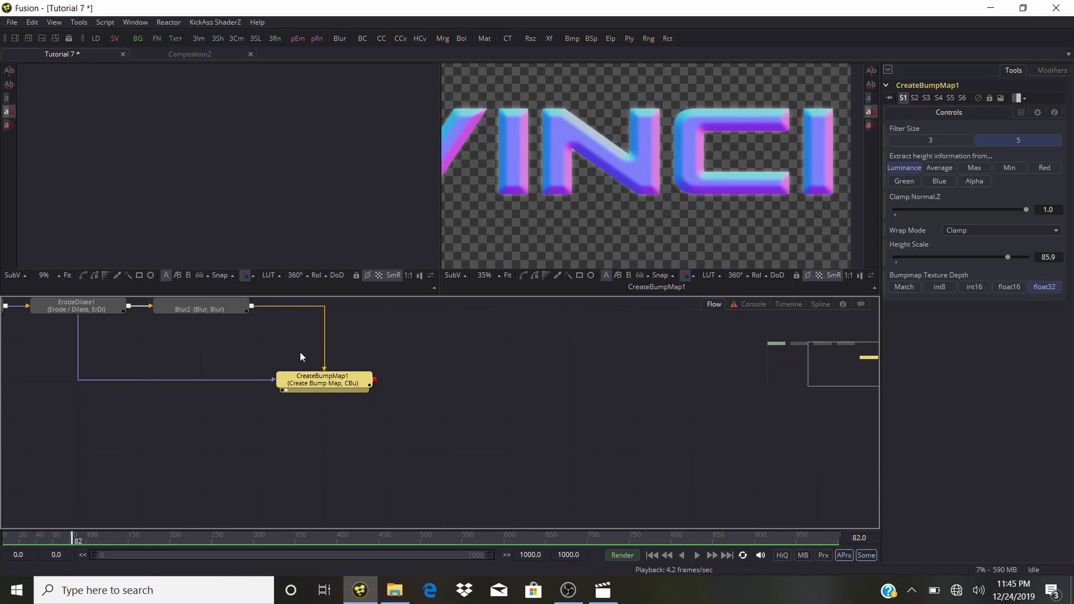
Add a Channel Booleans (Bol) node after CreateBumpMap1 and display it in the second viewer.
key("shift+space")
type("b")
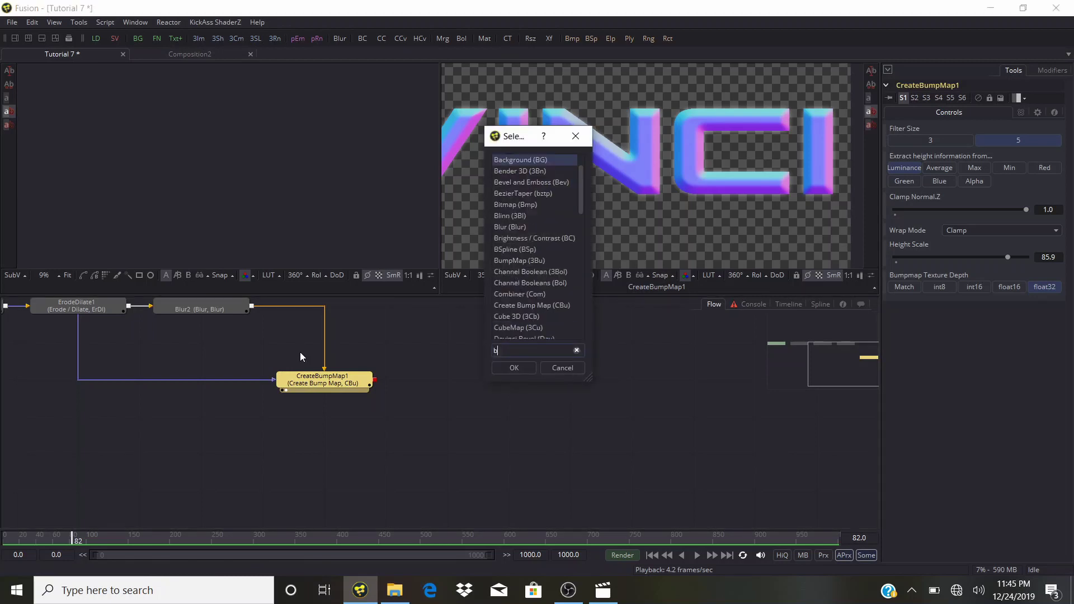
type("ol")
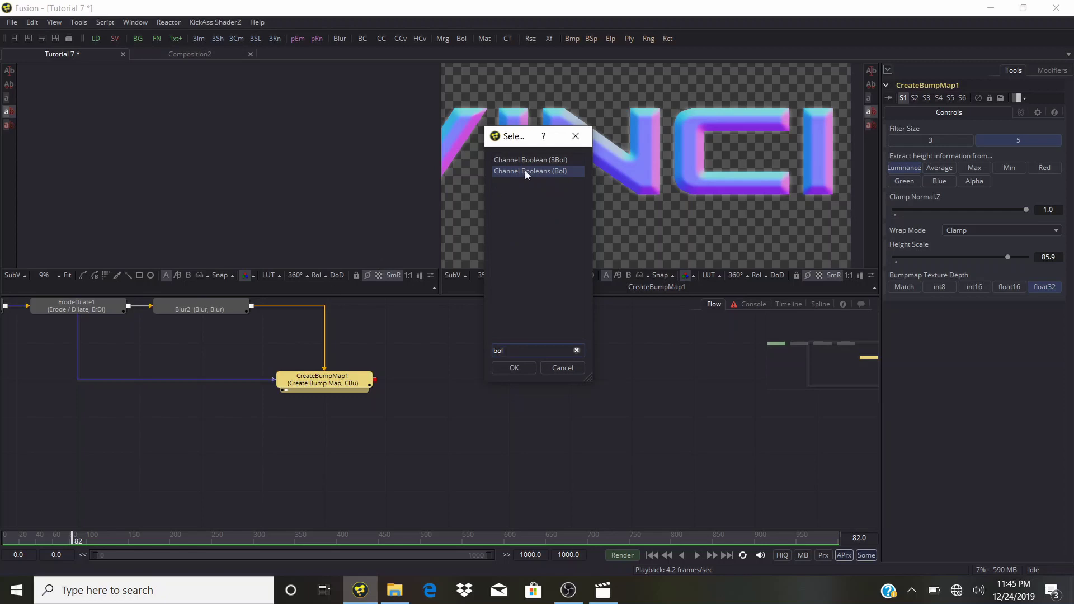
key("Return")
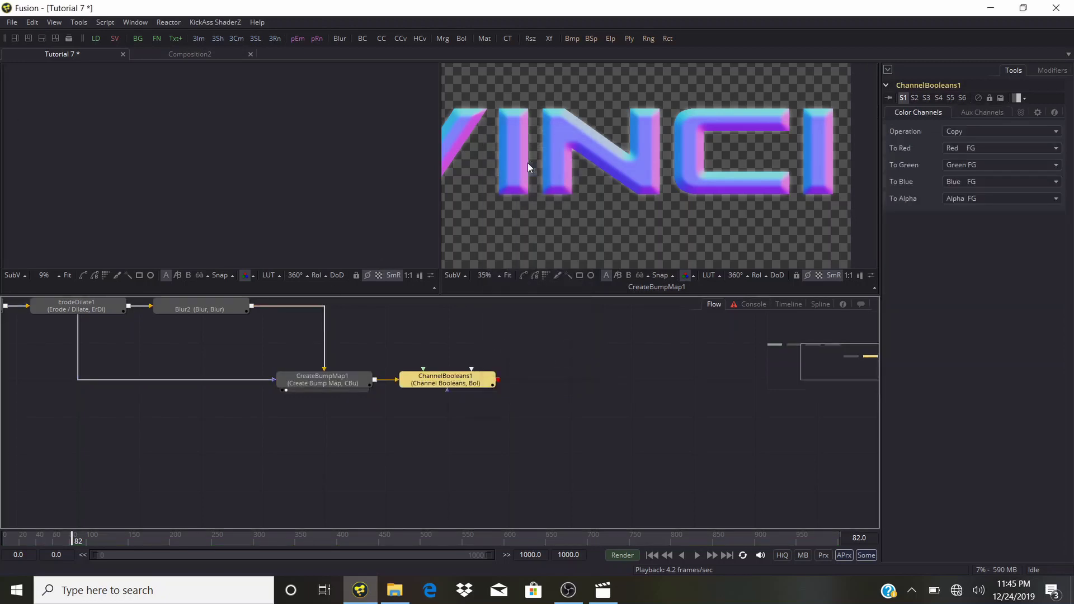
left_click(408, 391)
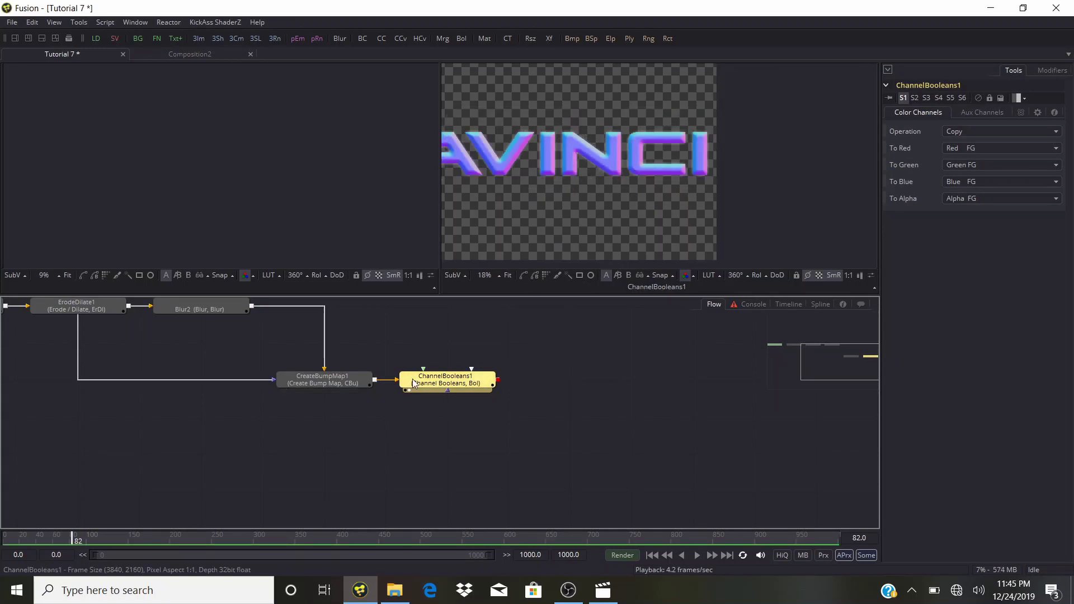
Set the red, green, blue and alpha color channels of ChannelBooleans1 to Do Nothing.
left_click(976, 143)
left_click(963, 163)
left_click(962, 163)
left_click(962, 164)
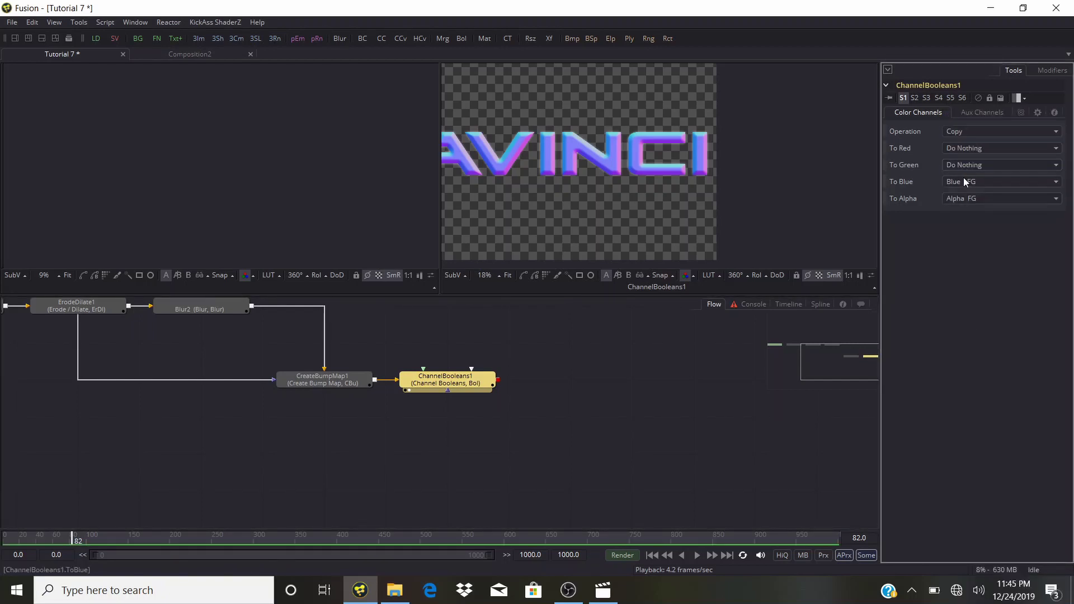
left_click(963, 179)
left_click(963, 166)
left_click(976, 197)
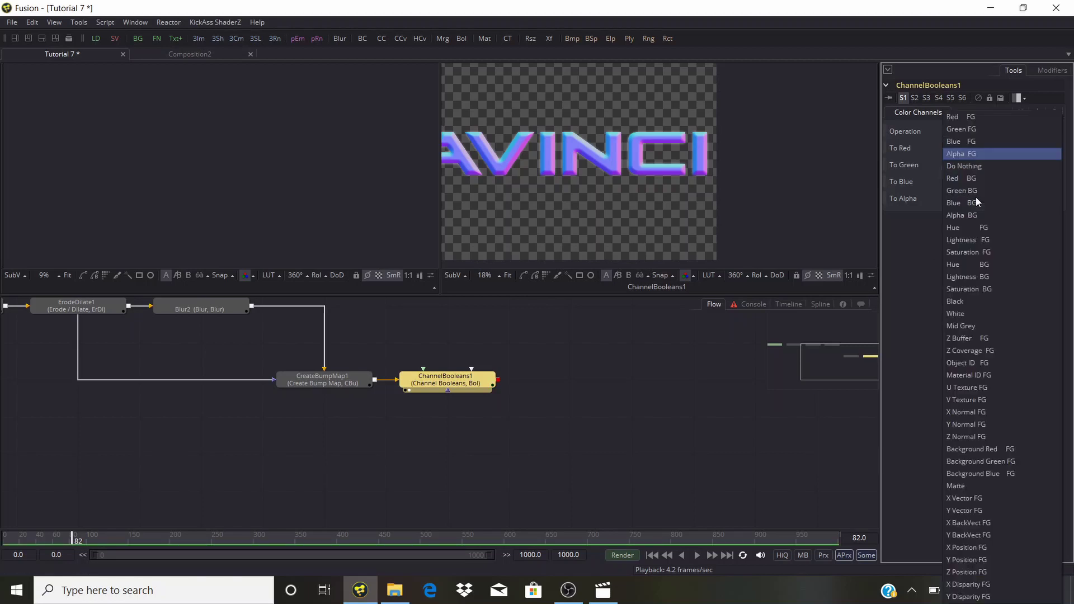
left_click(964, 166)
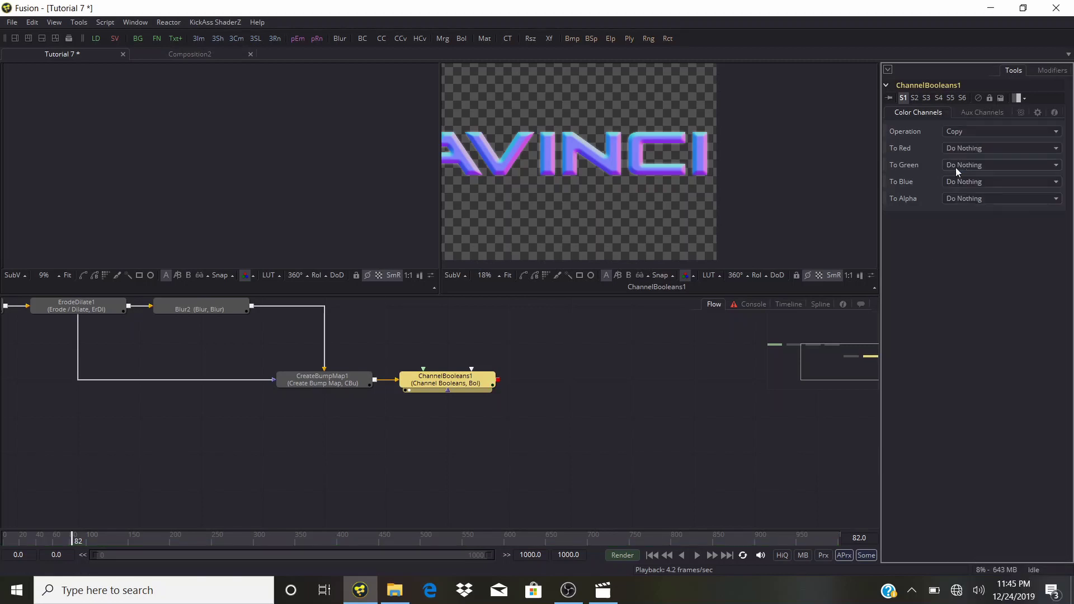
Enable extra channels in ChannelBooleans1 and map X Normal to Red FG, Y Normal to Green FG and Z Normal to Blue FG.
left_click(967, 110)
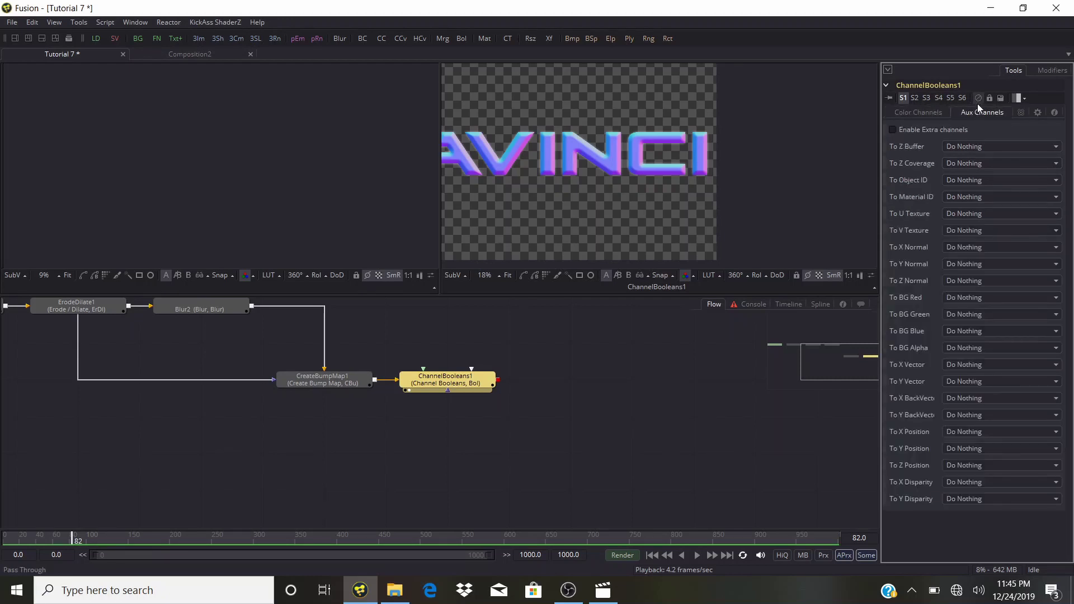
left_click(892, 130)
left_click(952, 248)
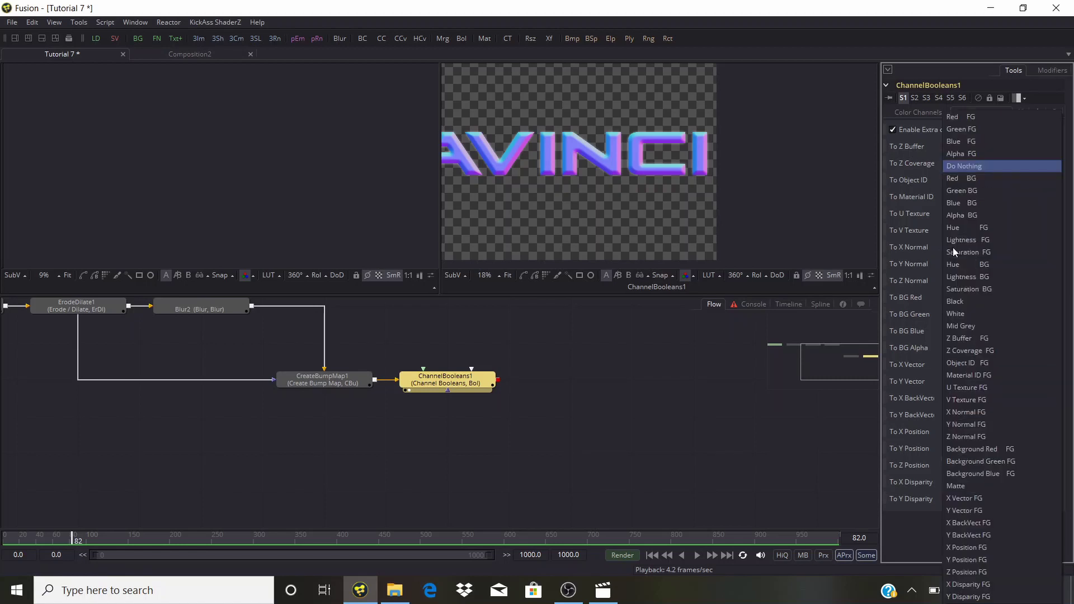
left_click(964, 119)
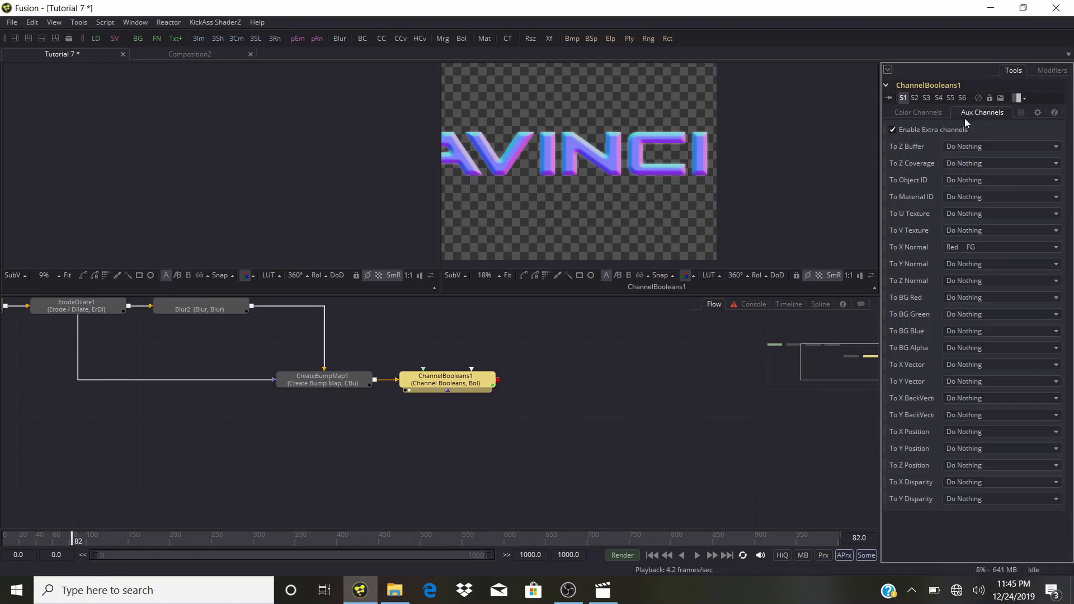
left_click(968, 264)
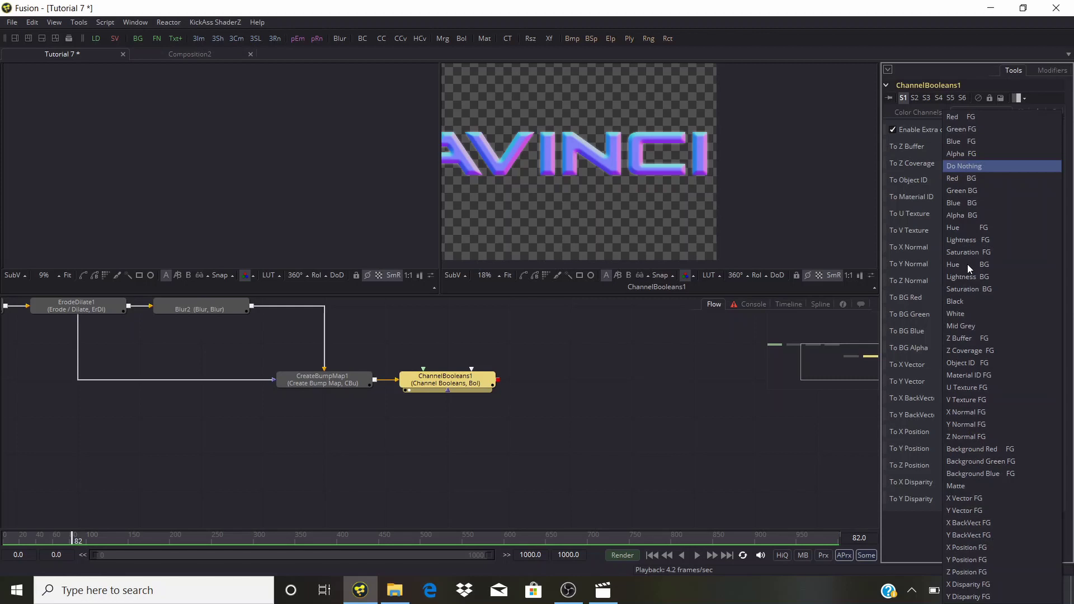
left_click(970, 128)
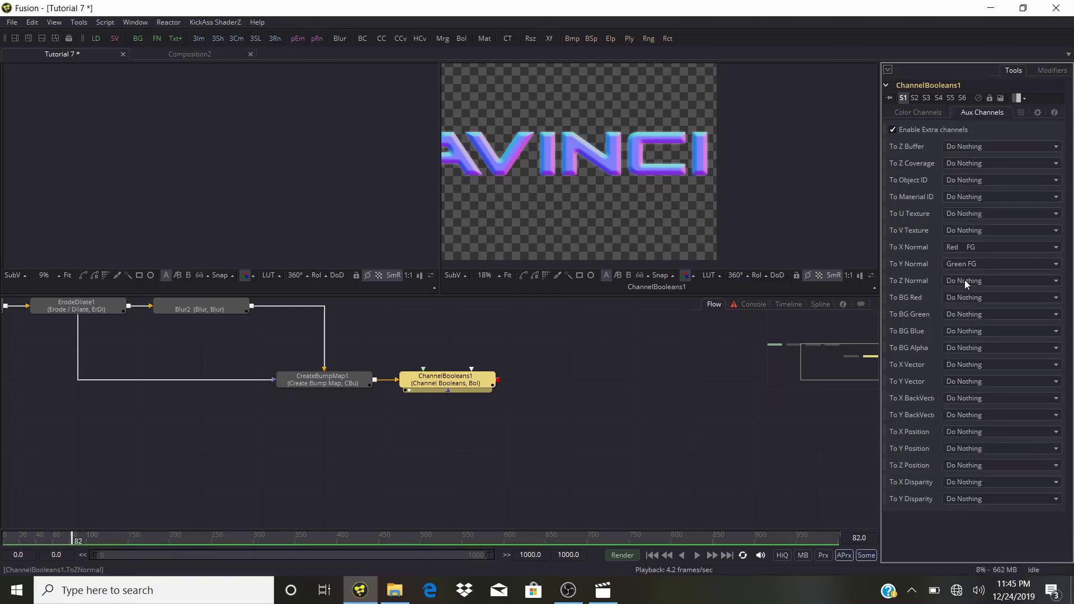
left_click(961, 284)
left_click(971, 141)
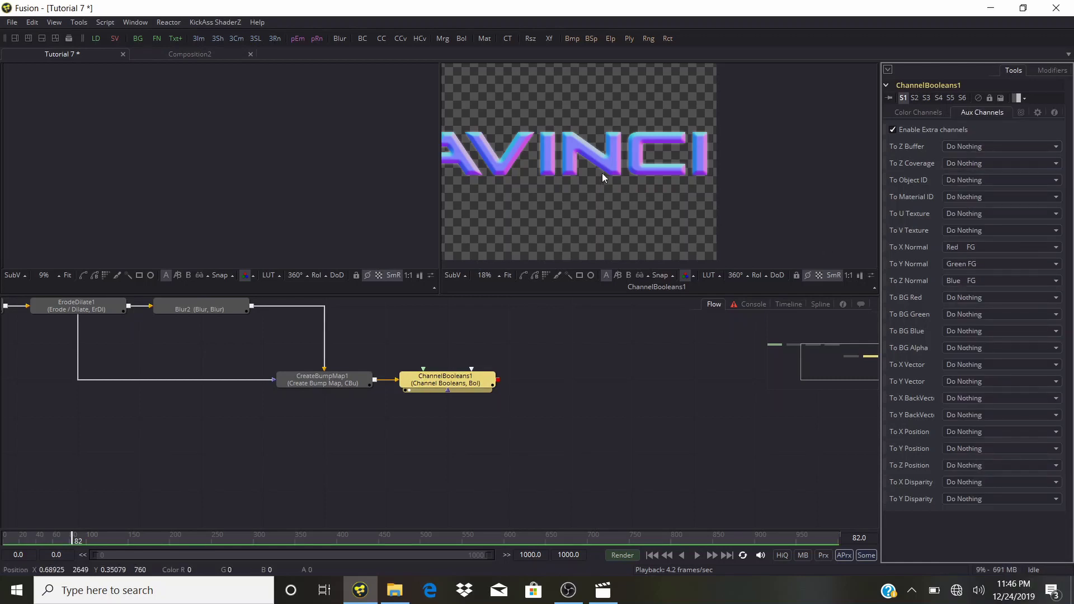
Paste an unconnected copy of ChannelBooleans1 into the flow.
scroll(603, 164, "up", 2)
scroll(603, 165, "down", 1)
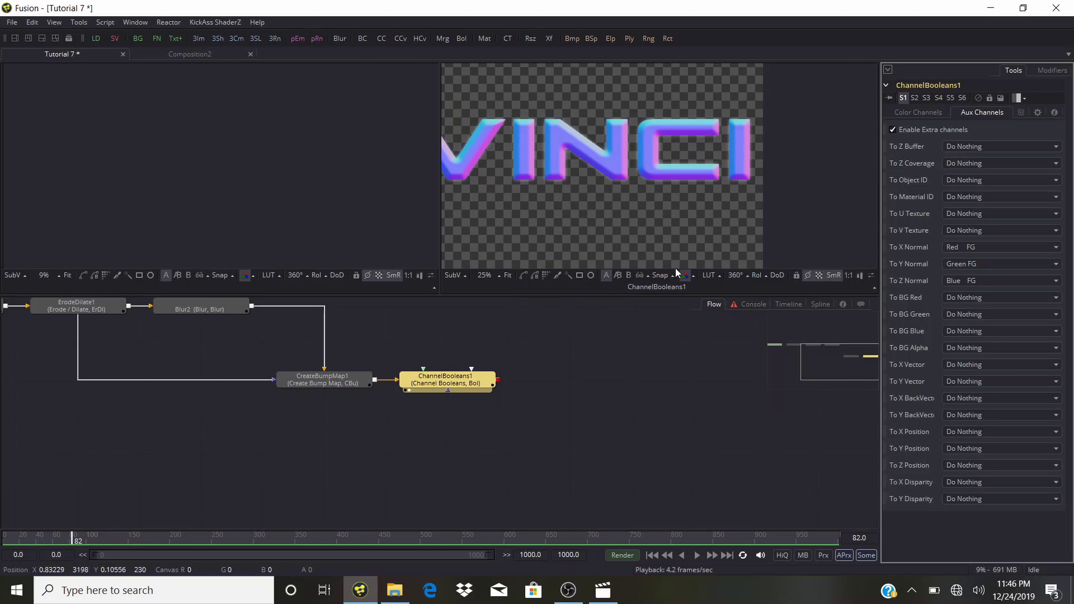
key("ctrl+v")
Add a Shader (Shd) node after ChannelBooleans1 and display it in the second viewer.
key("shift+space")
type("sh")
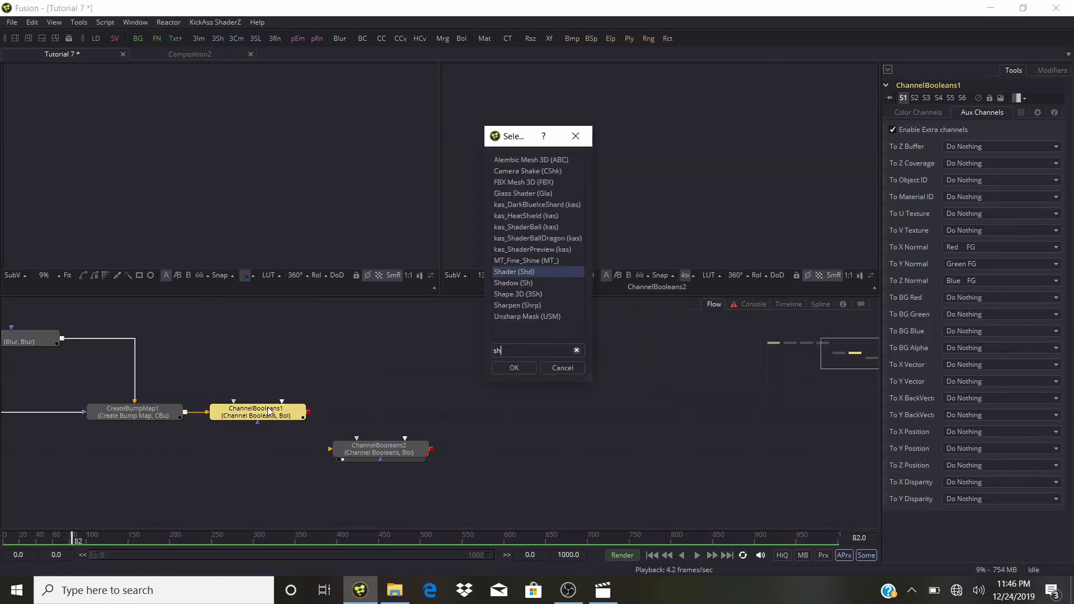
type("a")
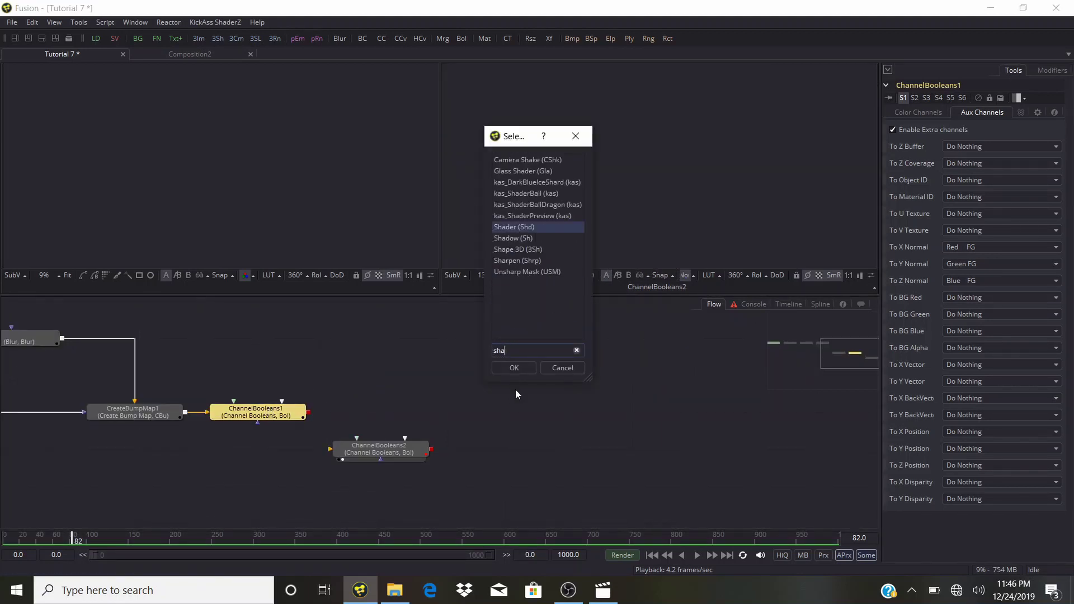
left_click(514, 368)
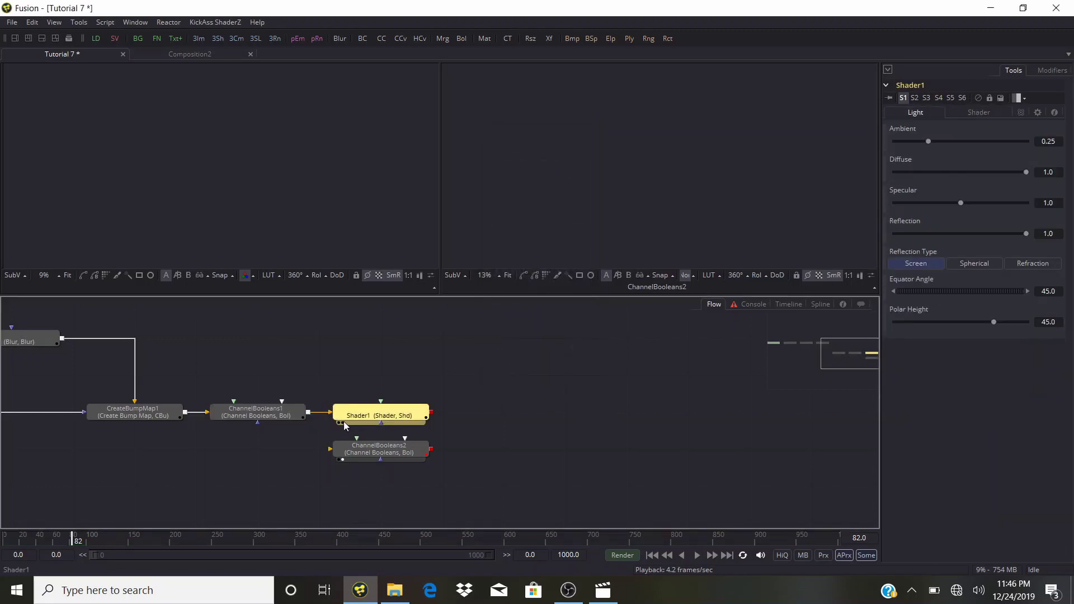
left_click(343, 423)
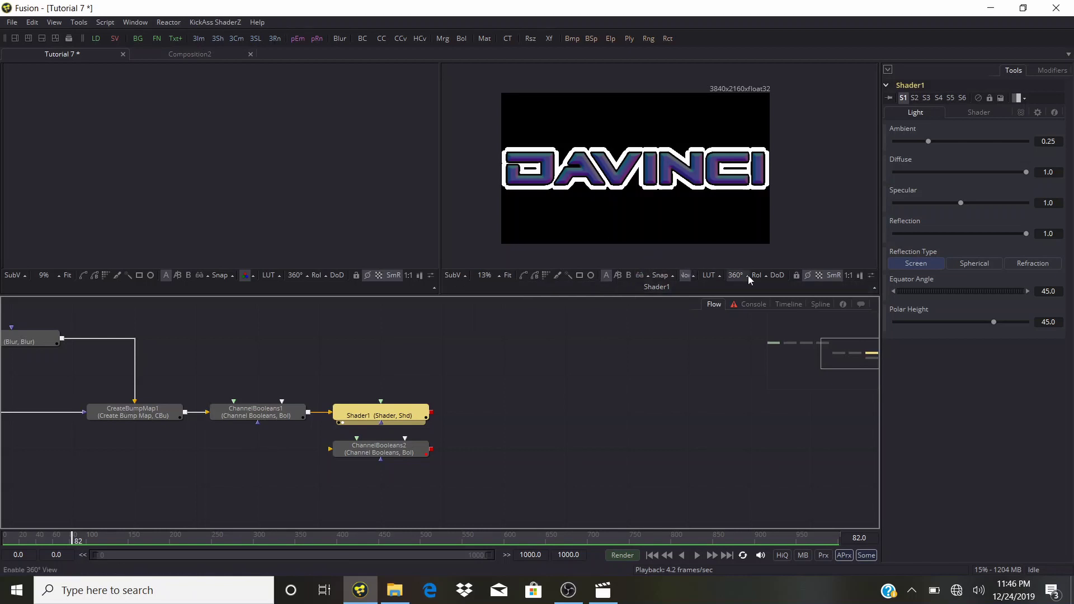
Switch the second viewer from normals to the full color display to inspect the shaded title.
left_click(695, 281)
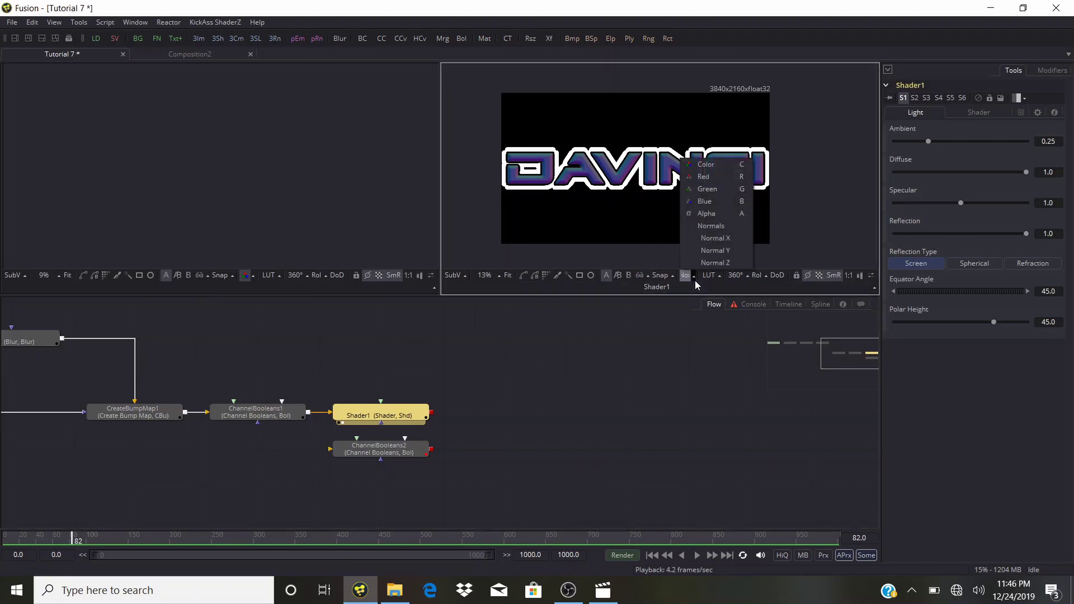
left_click(695, 173)
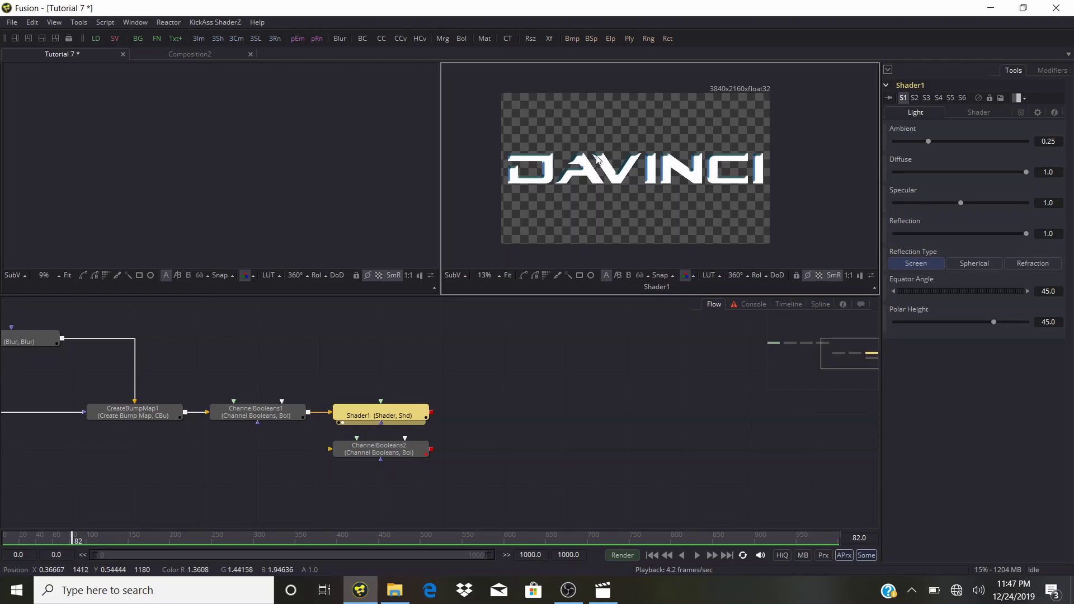
scroll(696, 173, "up", 2)
scroll(597, 169, "up", 2)
scroll(597, 169, "down", 1)
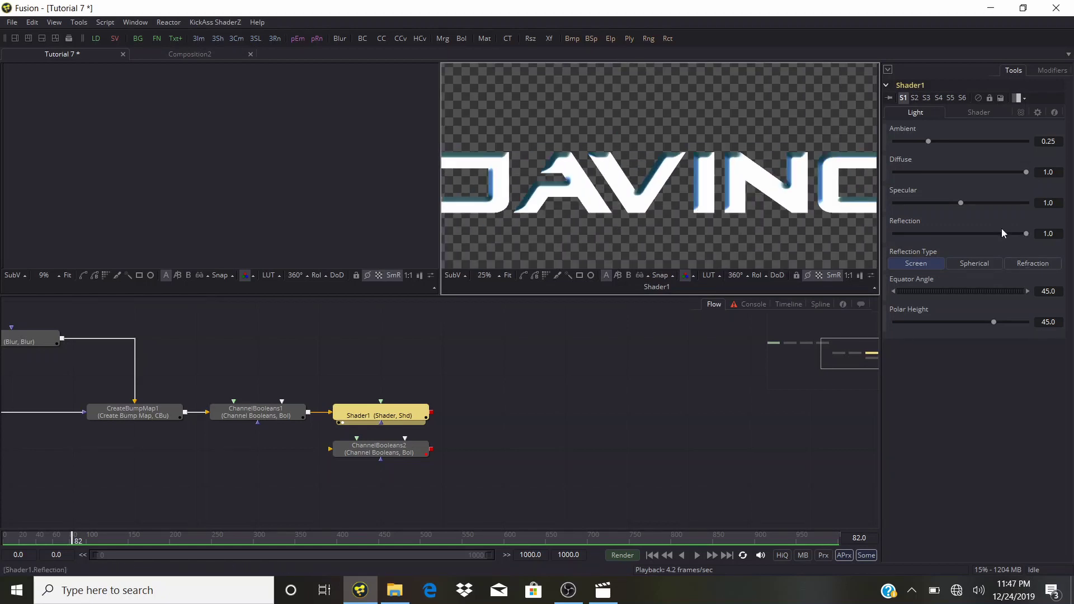
Set Shader1's Equator Angle to about 80.37 and Polar Height to about 46.92.
left_click_drag(947, 291, 1059, 299)
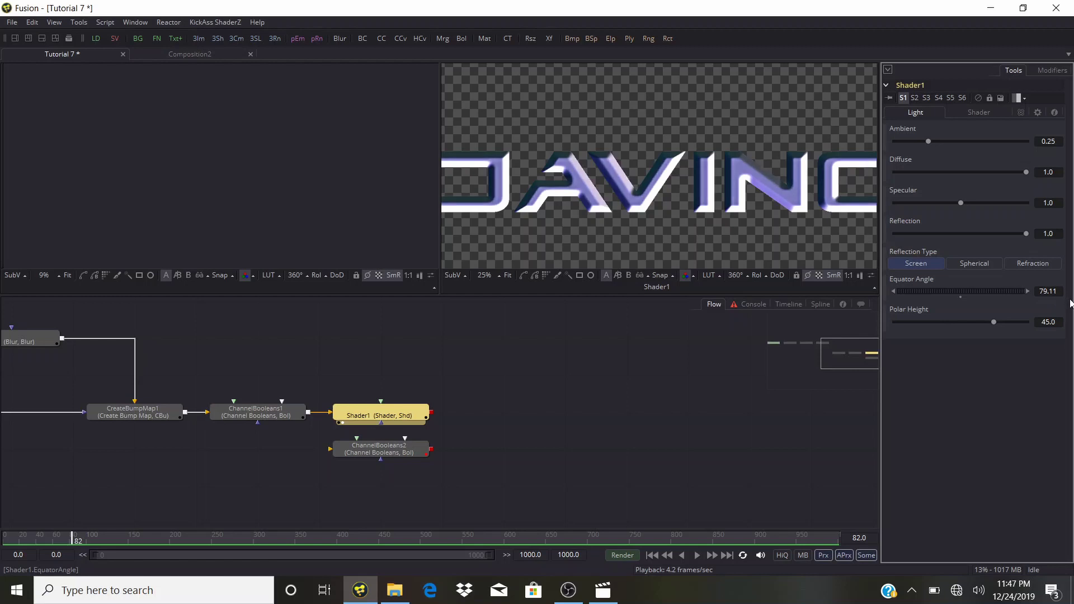
left_click_drag(756, 185, 650, 186)
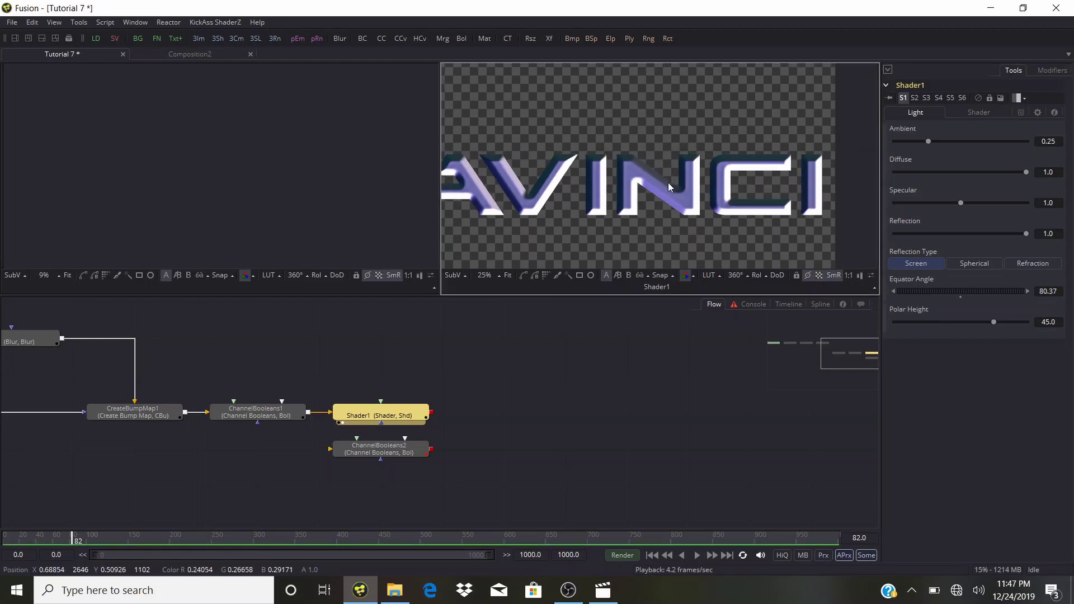
left_click_drag(989, 322, 992, 327)
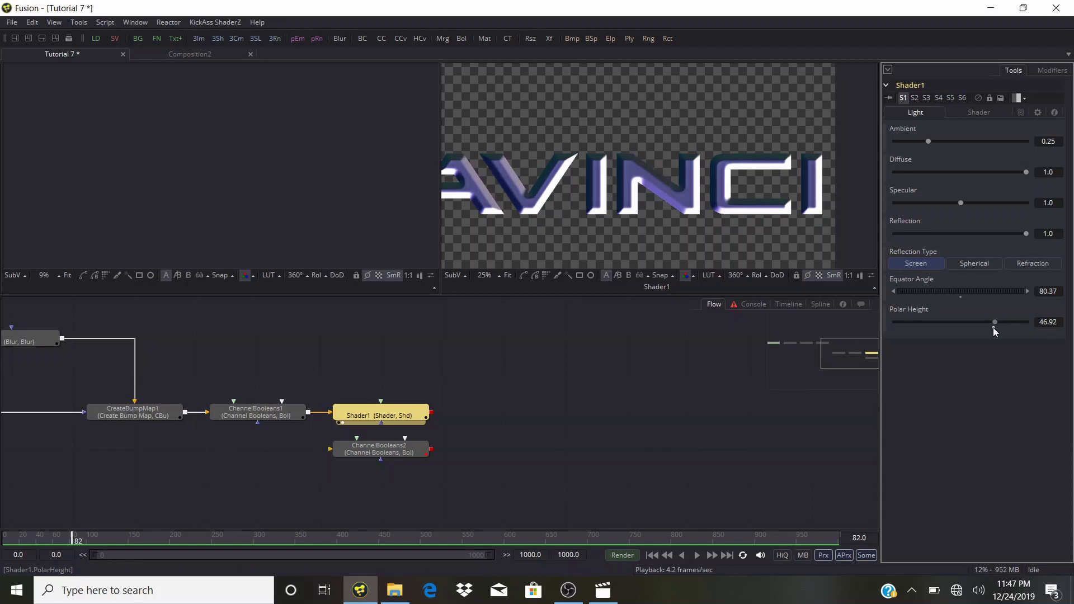
left_click_drag(480, 193, 616, 172)
scroll(612, 173, "down", 3)
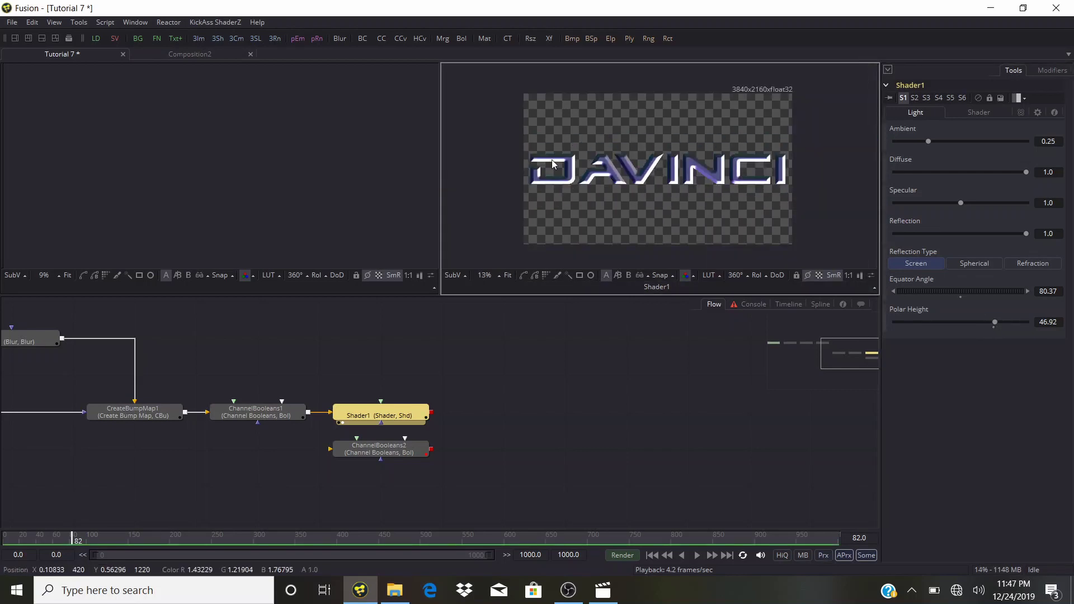
Place ChannelBooleans2 after Shader1, feed it Shader1's output and display it in the second viewer.
left_click_drag(379, 461, 502, 424)
left_click(502, 423)
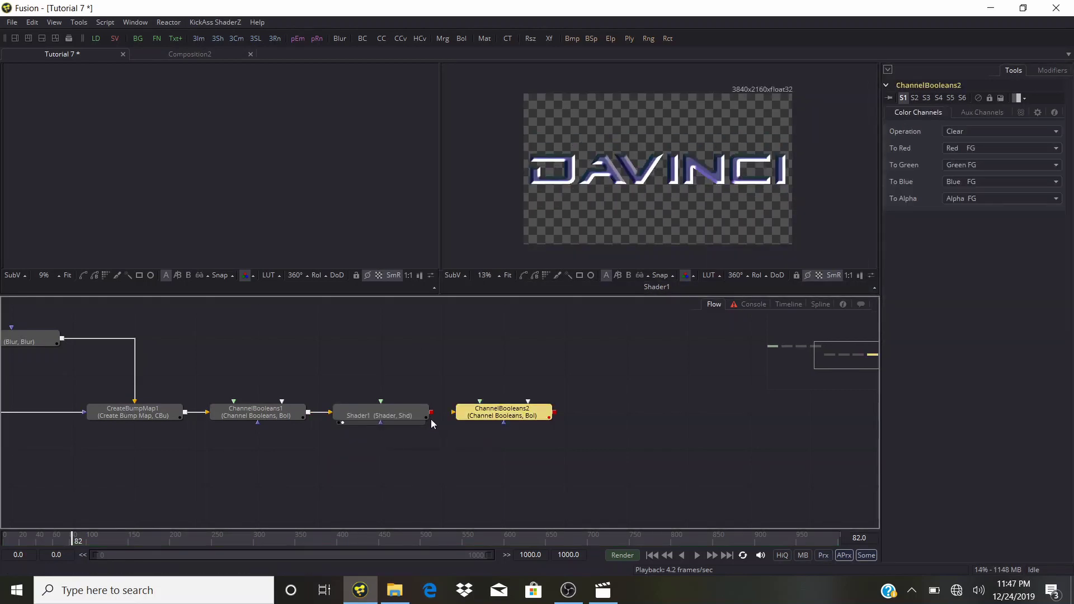
left_click_drag(431, 413, 458, 415)
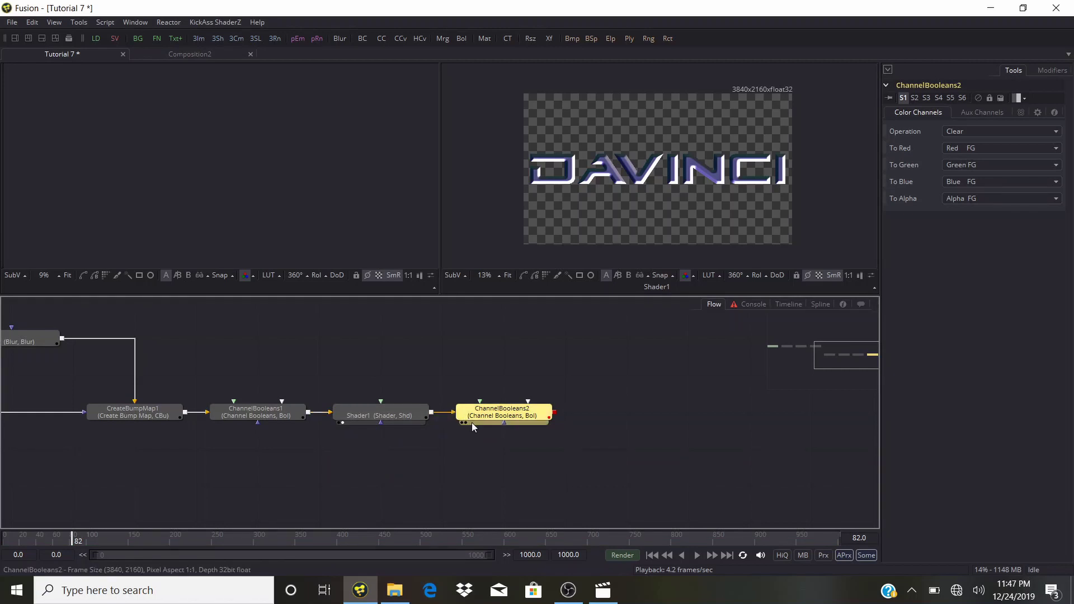
left_click(465, 422)
Connect Text1's output to ChannelBooleans2 as its effect mask and enable Apply Mask Inverted.
left_click_drag(265, 331, 658, 351)
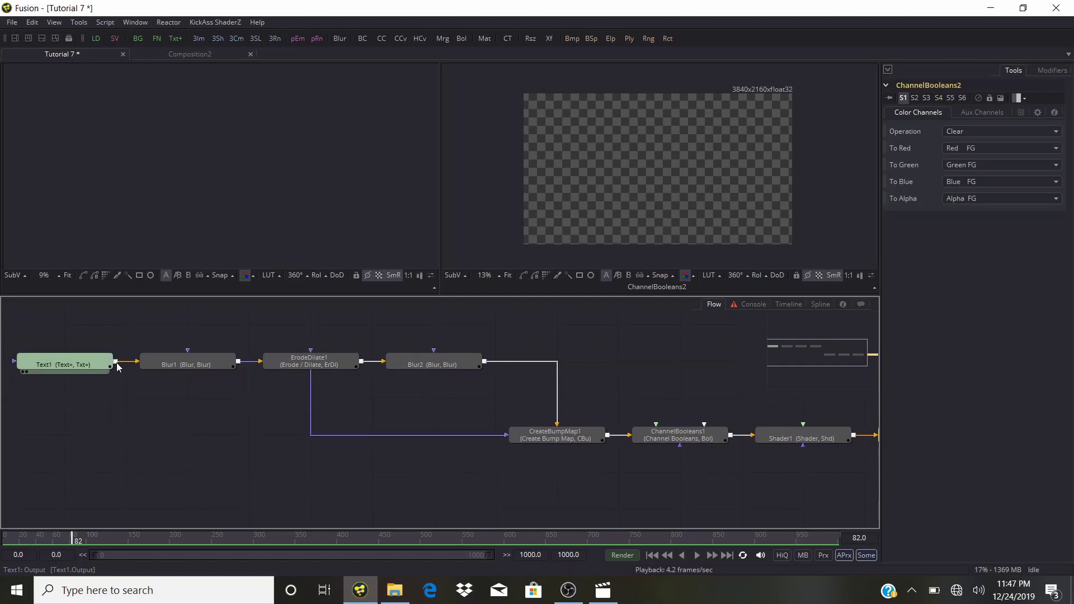
left_click_drag(115, 366, 456, 444)
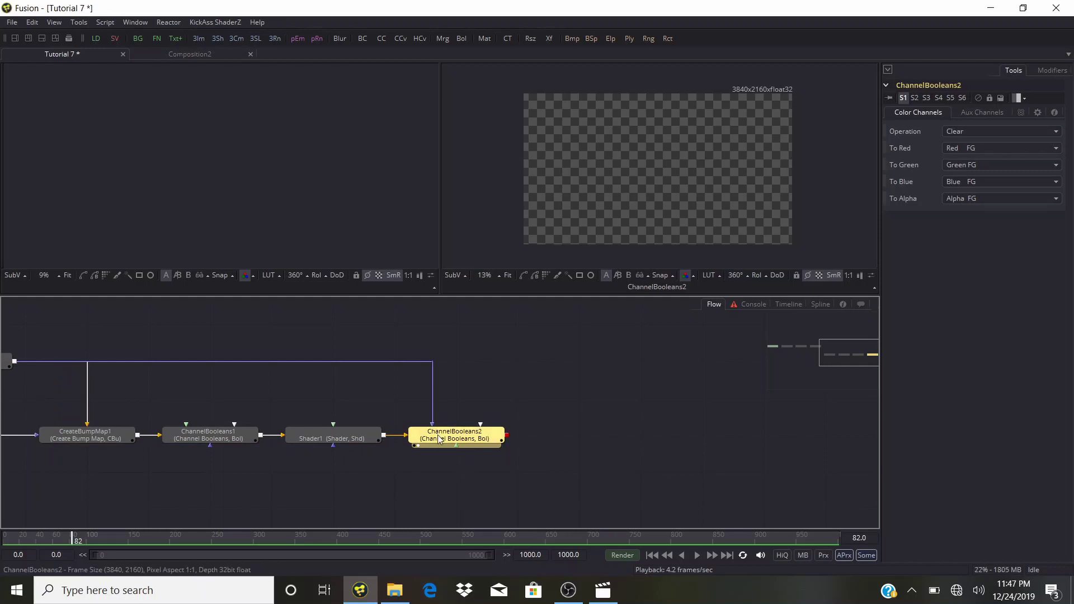
left_click(1022, 113)
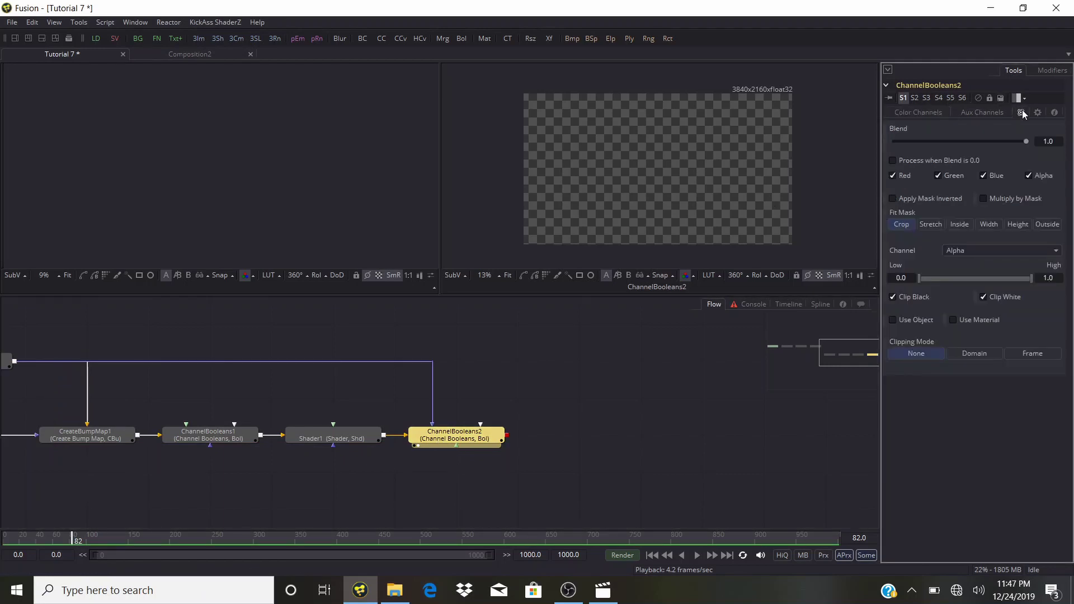
left_click(892, 199)
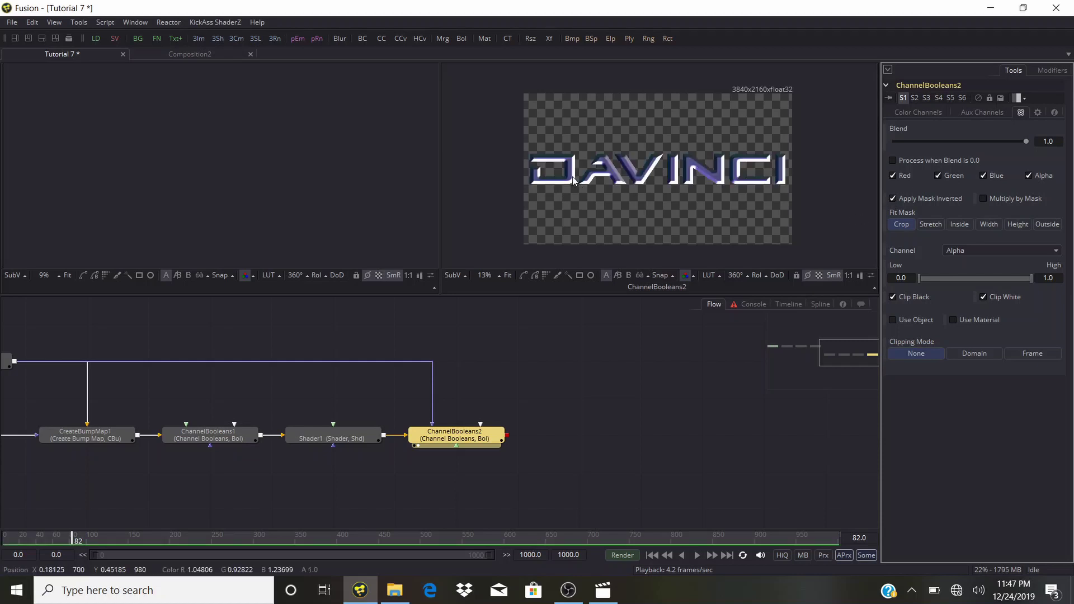
scroll(575, 181, "up", 3)
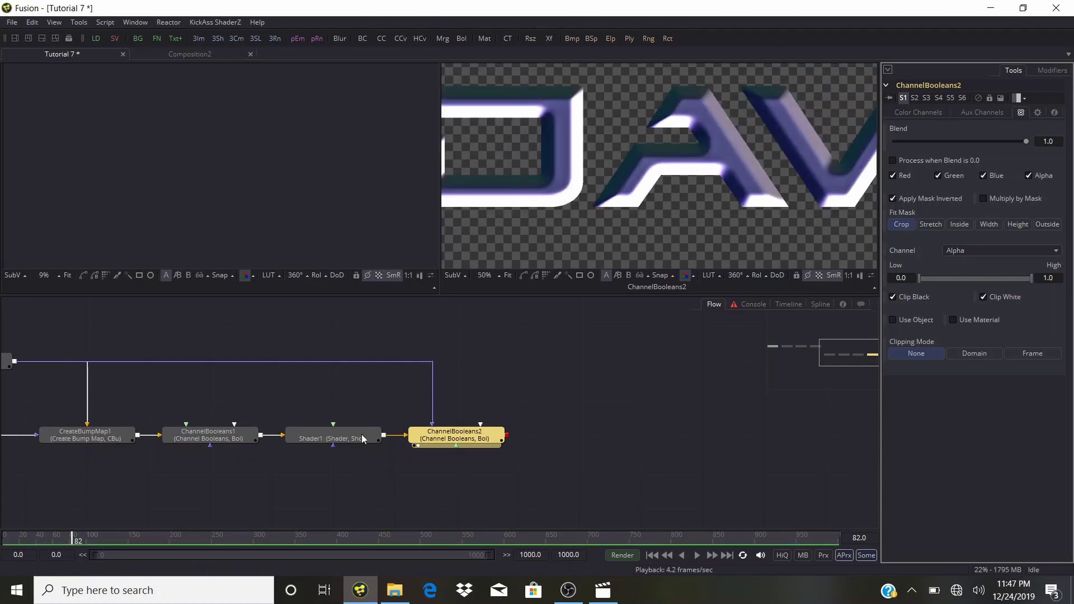
Import the Reflection Map0000 image from the Project Files 7 folder into the flow as a Loader.
left_click_drag(472, 407, 607, 348)
left_click(501, 438)
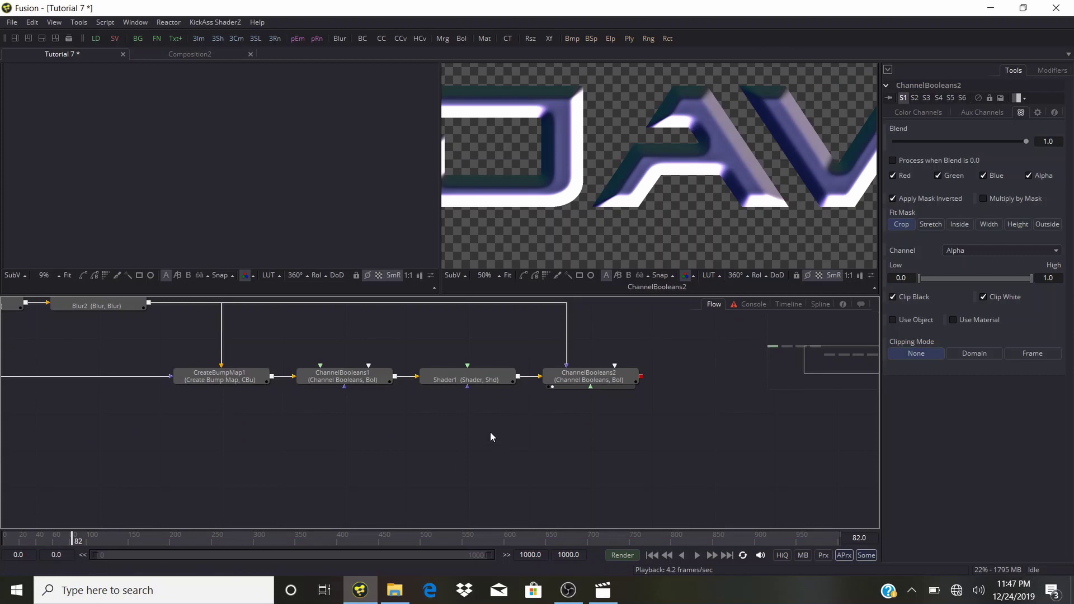
left_click(395, 591)
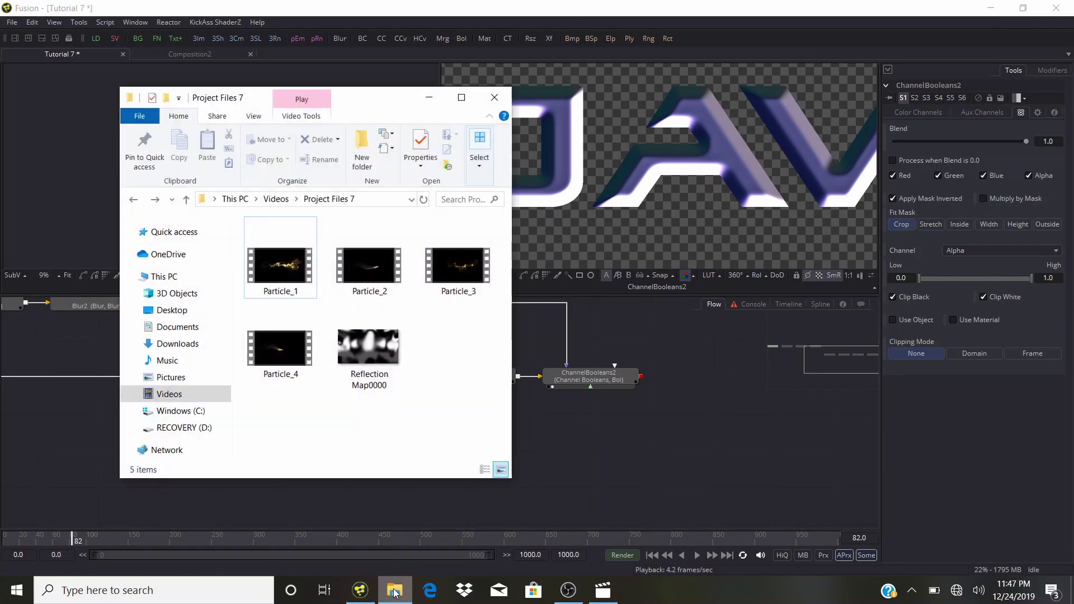
left_click_drag(369, 350, 570, 432)
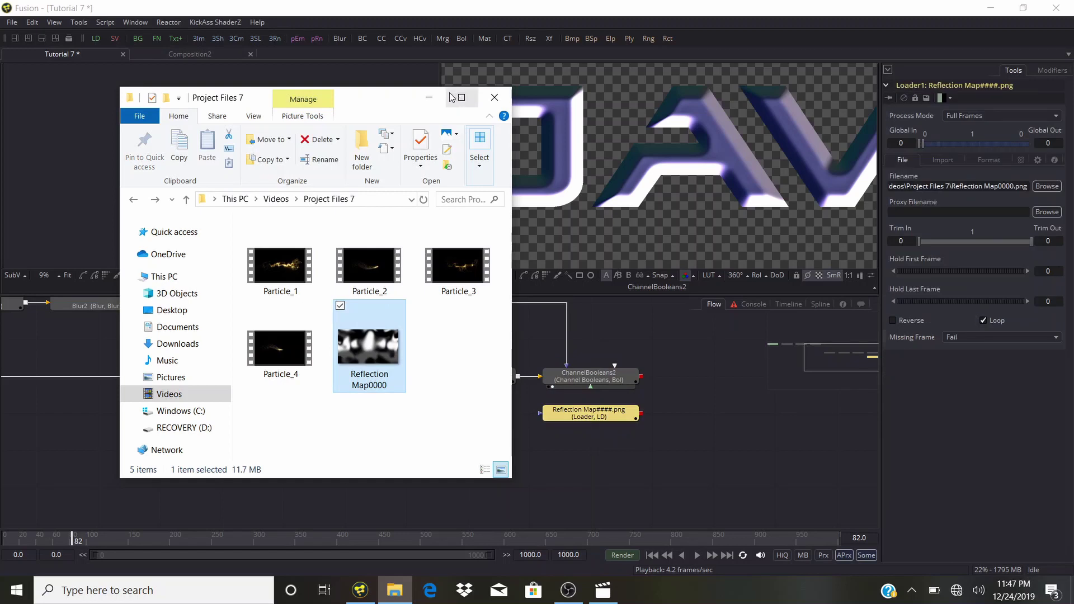
left_click(429, 97)
Move the Reflection Map loader below Shader1 and connect it to Shader1's Environment Reflection Map input.
left_click_drag(606, 415, 437, 424)
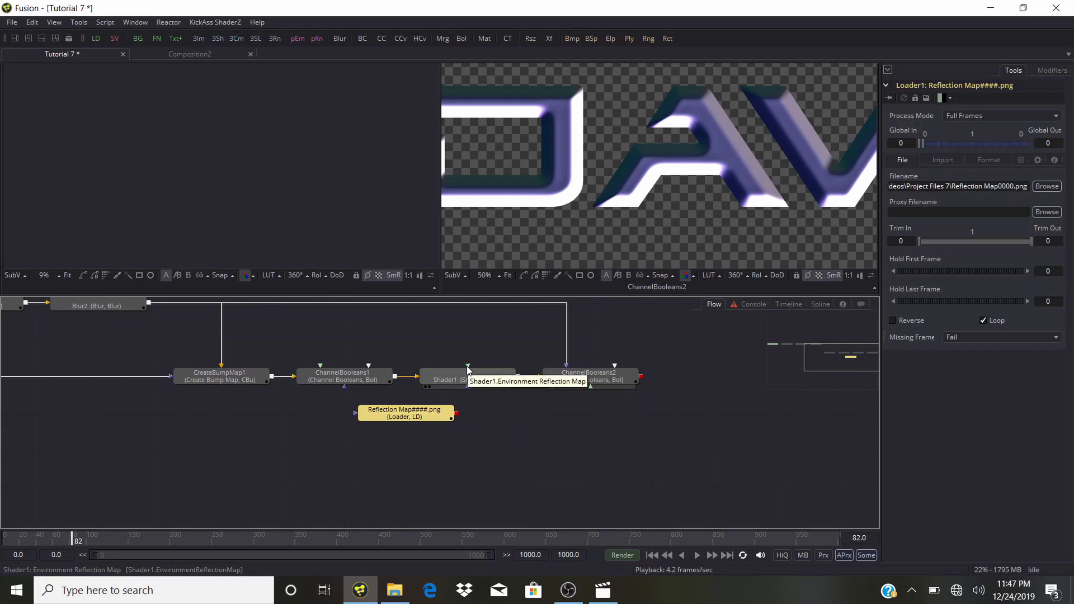
left_click_drag(468, 371, 447, 424)
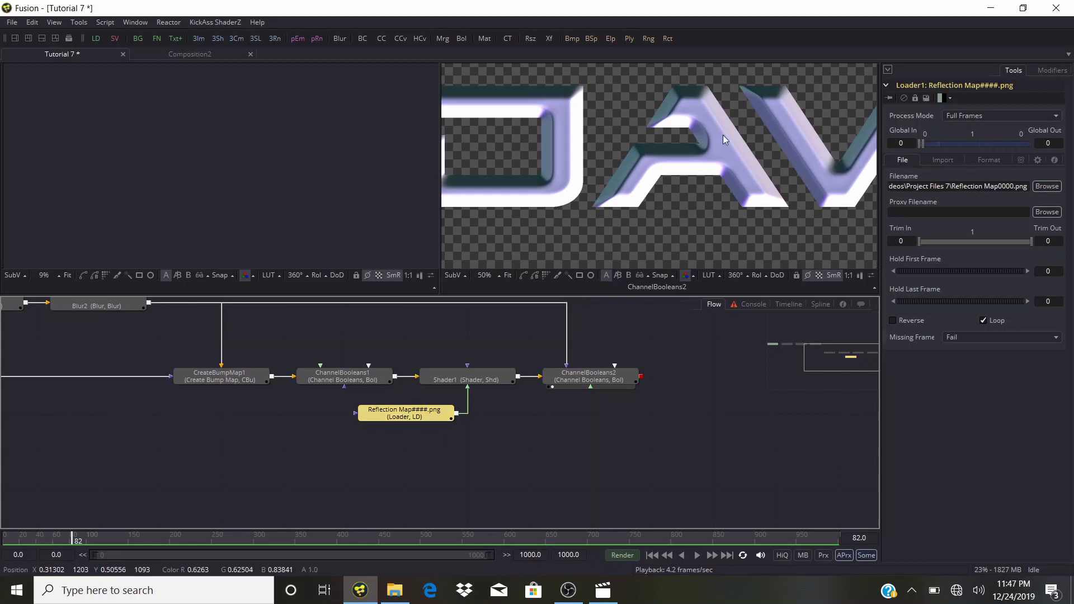
scroll(671, 168, "down", 1)
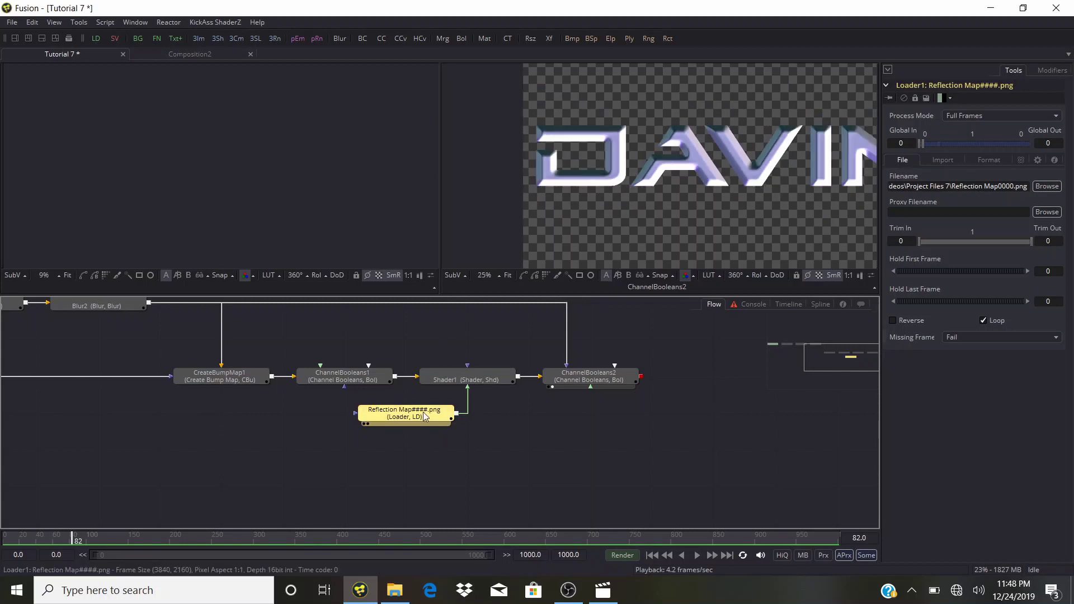
Insert a Transform (Xf) node between the Reflection Map loader and Shader1.
left_click_drag(451, 420, 329, 420)
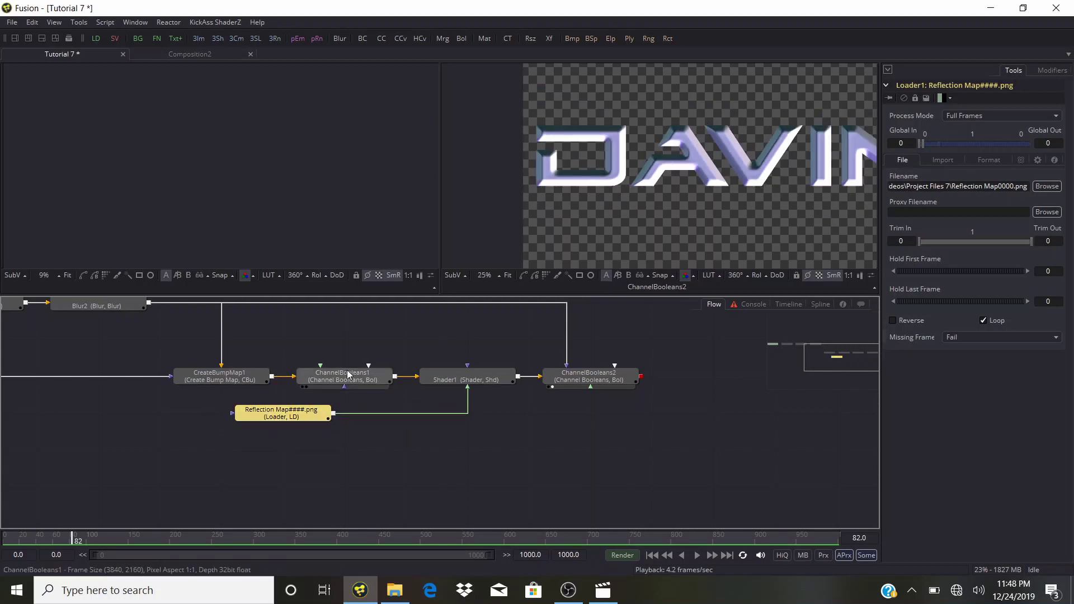
key("shift+space")
type("xf")
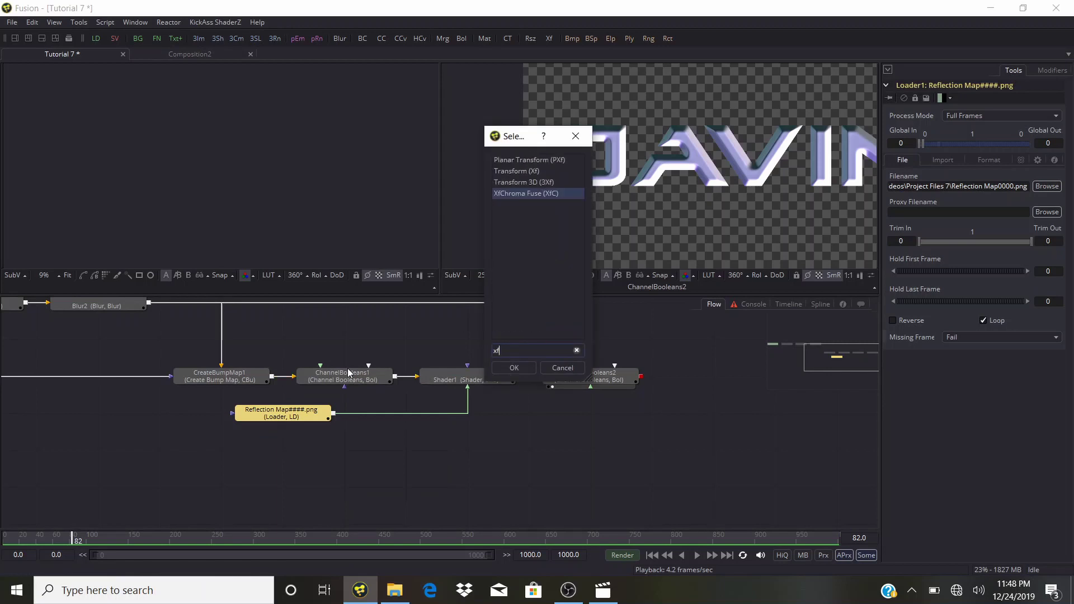
left_click(521, 172)
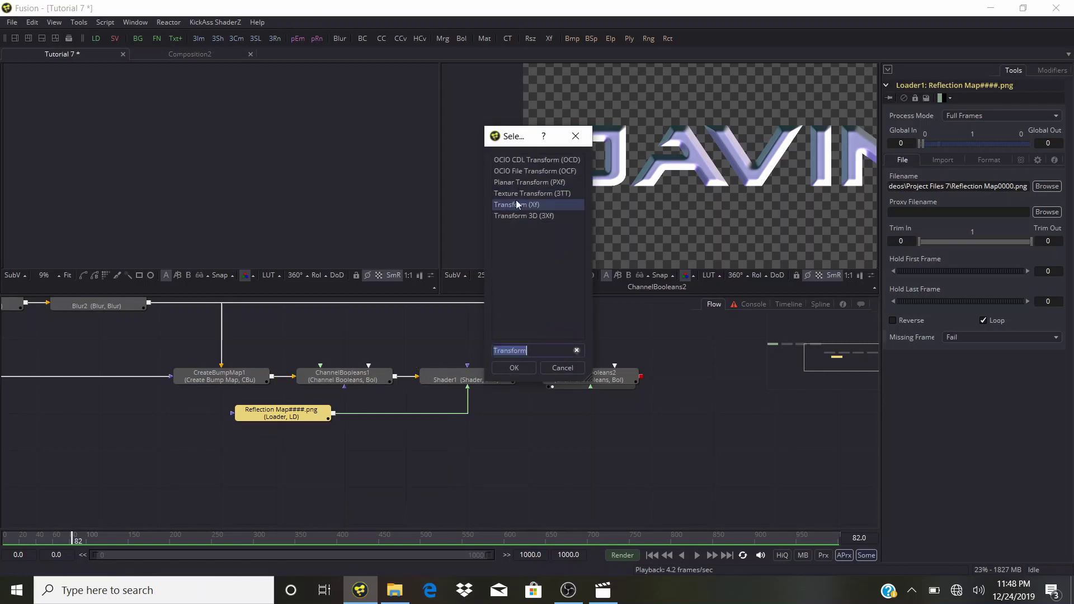
left_click(514, 368)
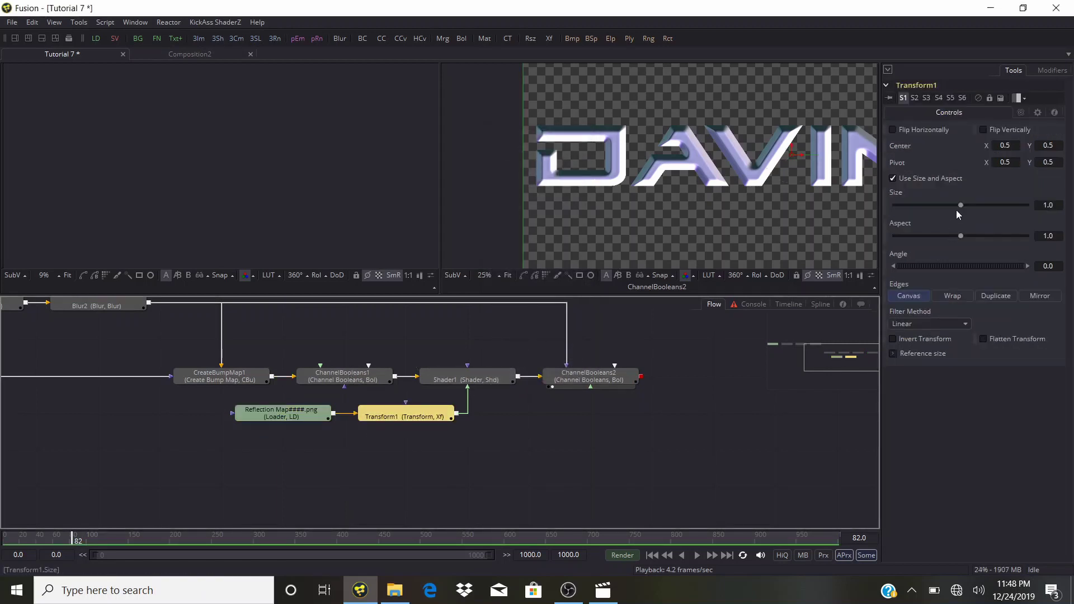
Set Transform1's edges to Mirror and its size to about 0.564.
left_click(1039, 301)
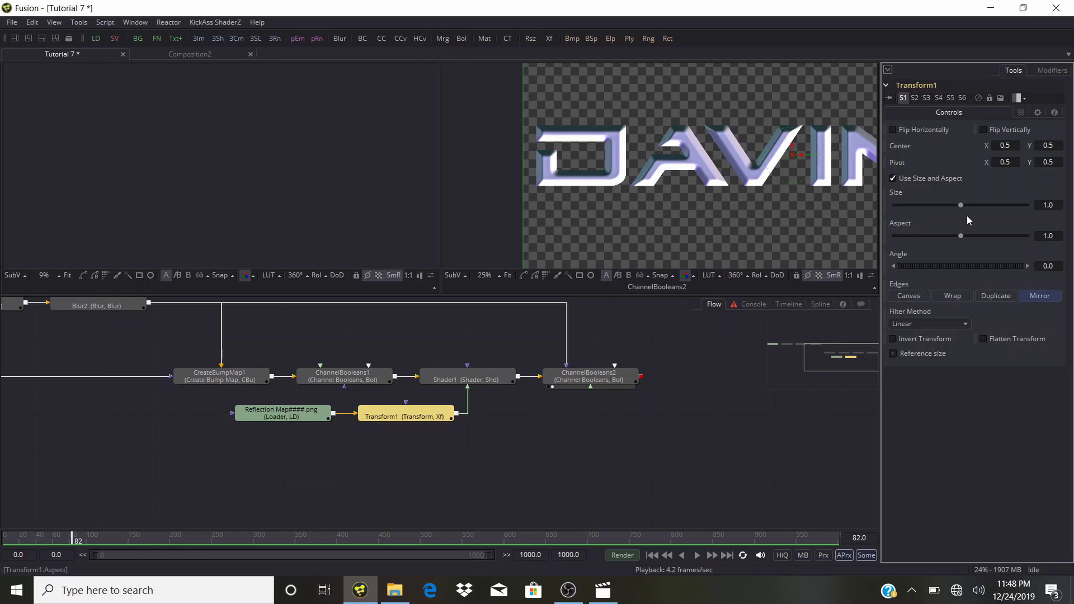
left_click_drag(960, 205, 931, 207)
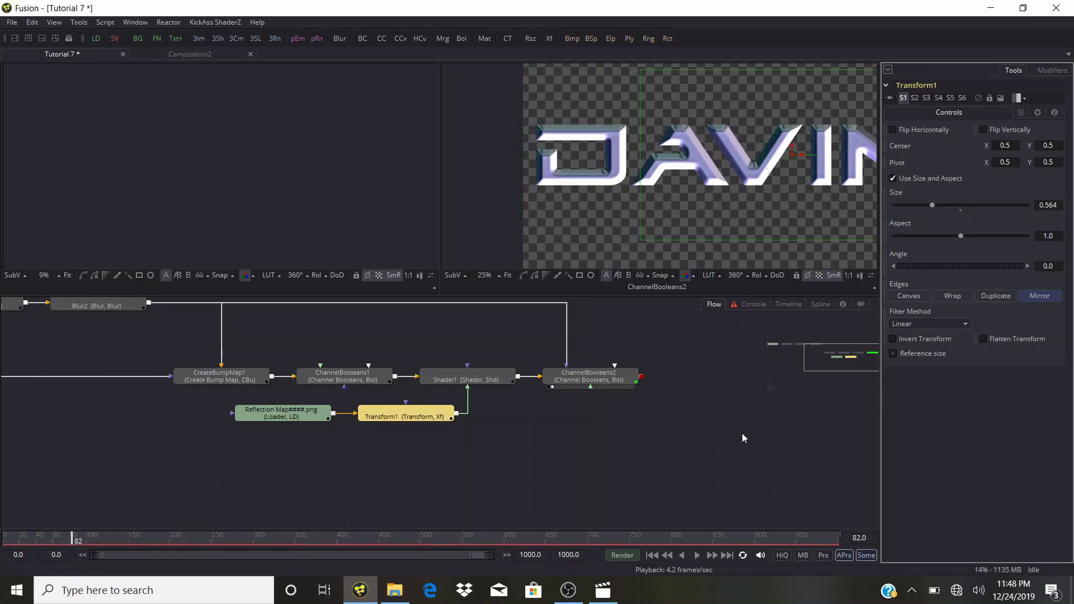
left_click_drag(778, 255, 645, 273)
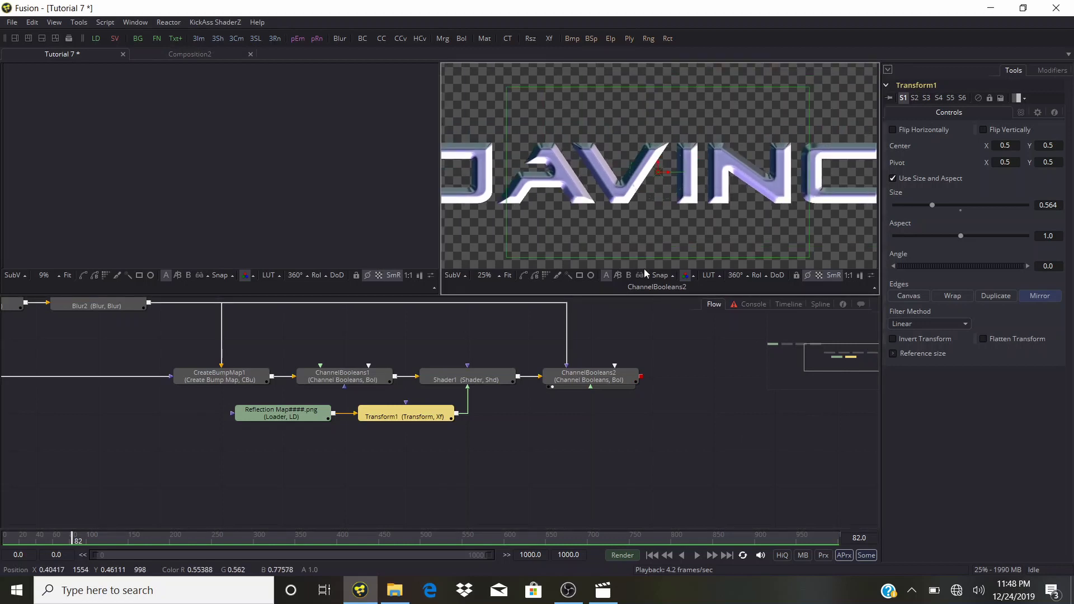
Add a Brightness / Contrast (BC) node after ChannelBooleans2 and display it in the second viewer.
left_click(630, 399)
left_click(589, 381)
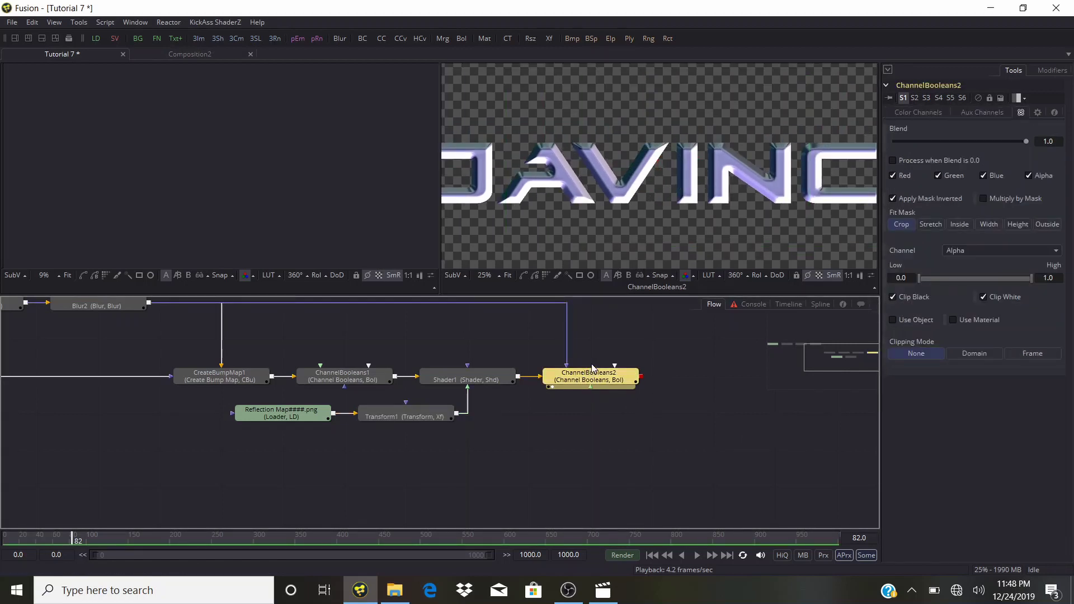
key("ctrl+space")
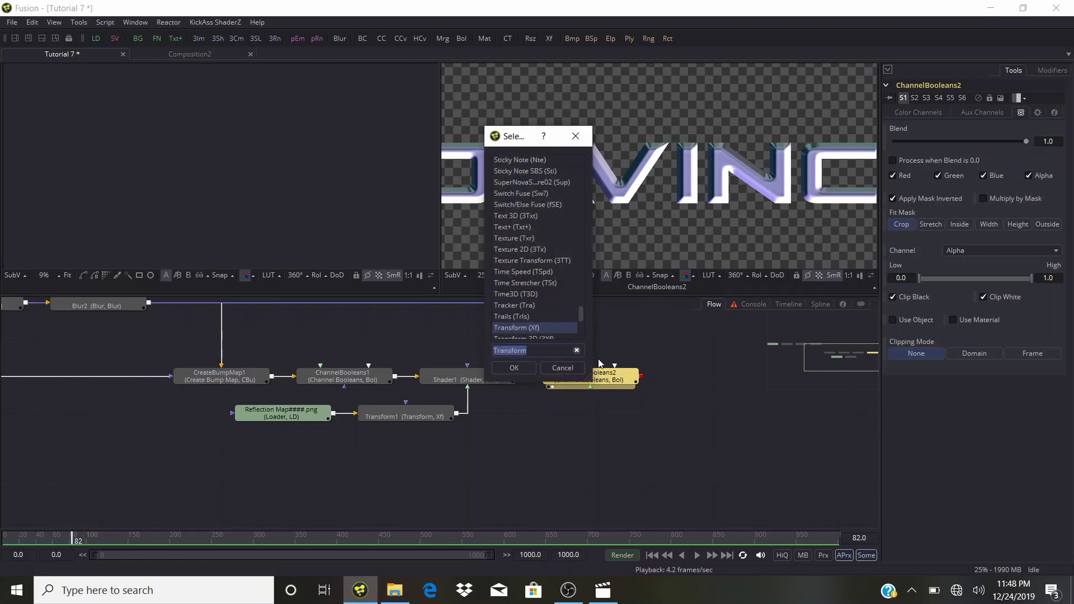
type("bc")
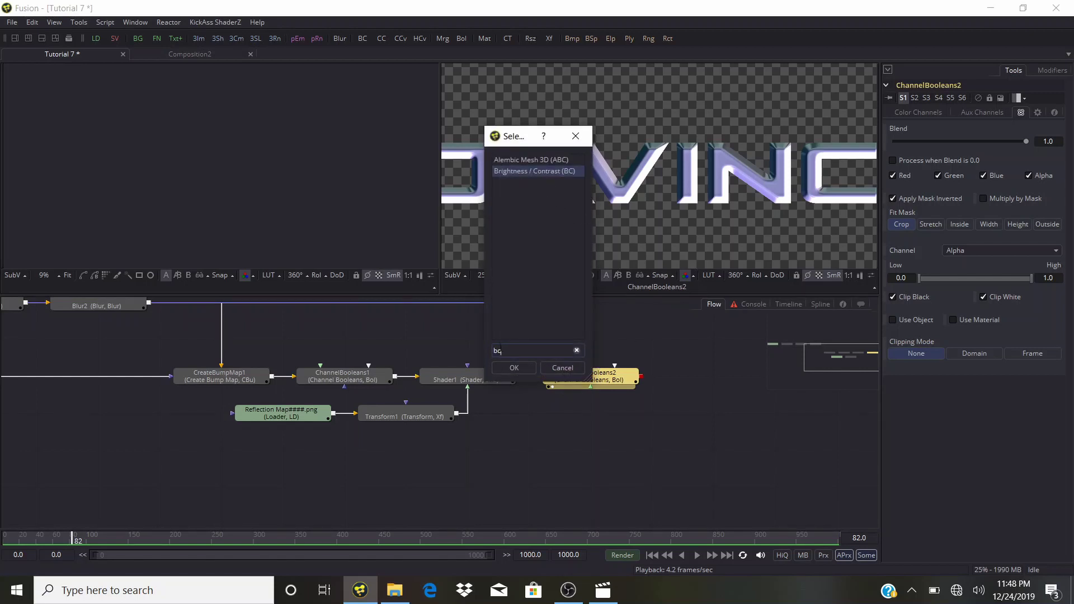
left_click(502, 364)
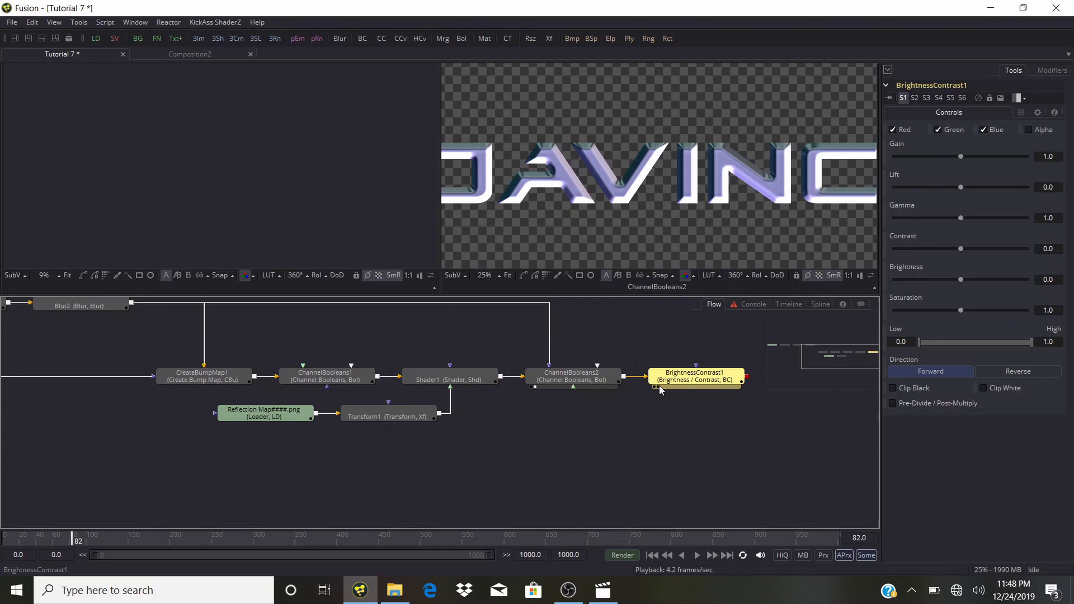
left_click(656, 387)
Set BrightnessContrast1's Saturation to 0.0 and Contrast to about 0.419.
left_click_drag(960, 310, 891, 309)
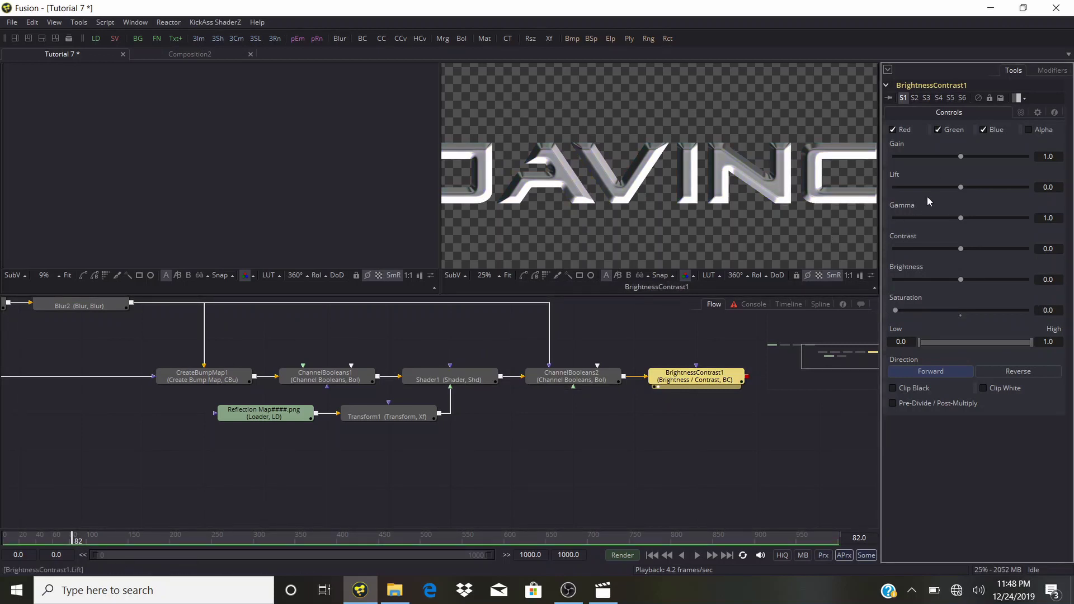
left_click_drag(959, 251, 988, 253)
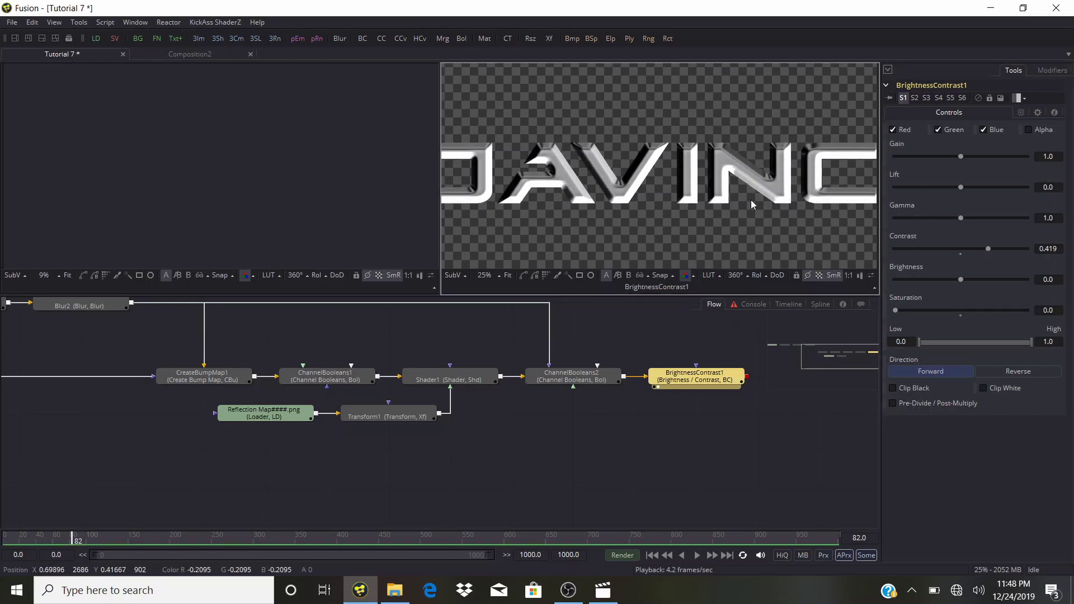
left_click_drag(751, 200, 616, 203)
scroll(753, 211, "up", 1)
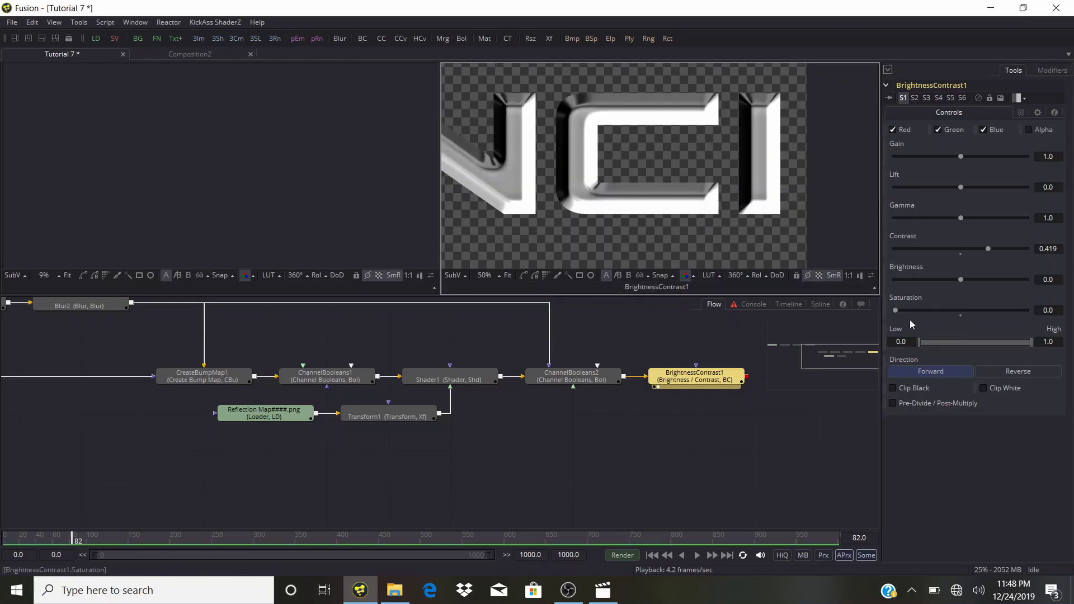
left_click_drag(660, 464, 463, 453)
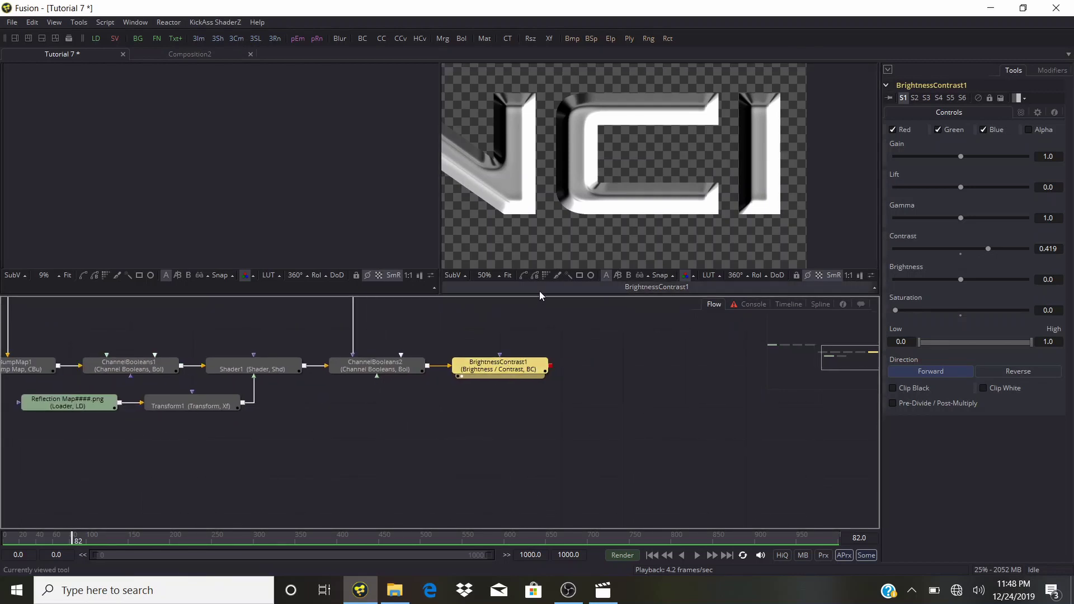
Add a Color Curves (CCv) node after BrightnessContrast1 and display it in the second viewer.
key("ctrl+space")
type("ccv")
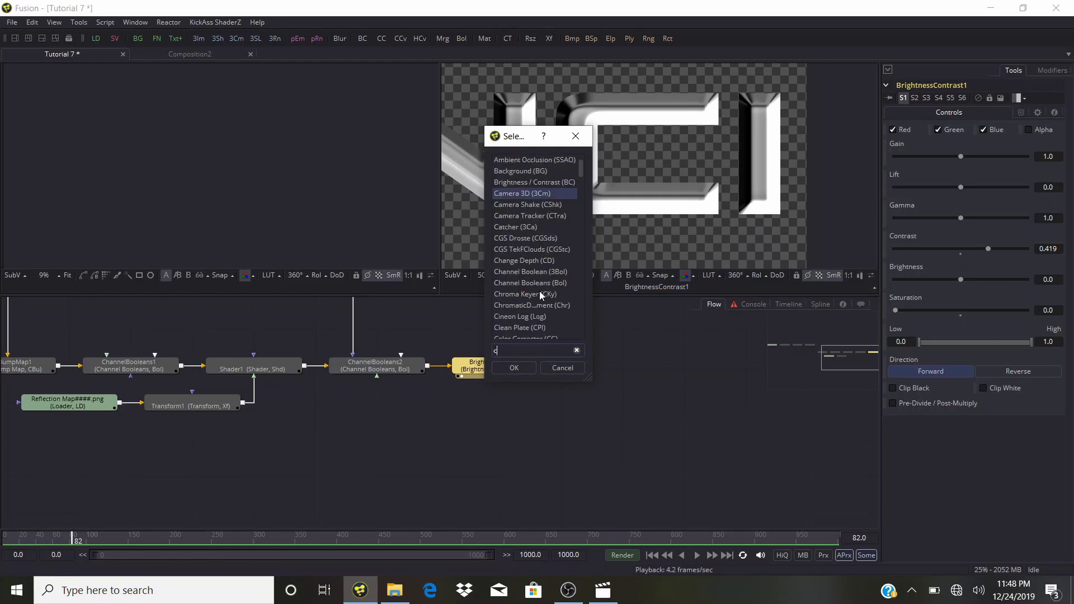
left_click(515, 368)
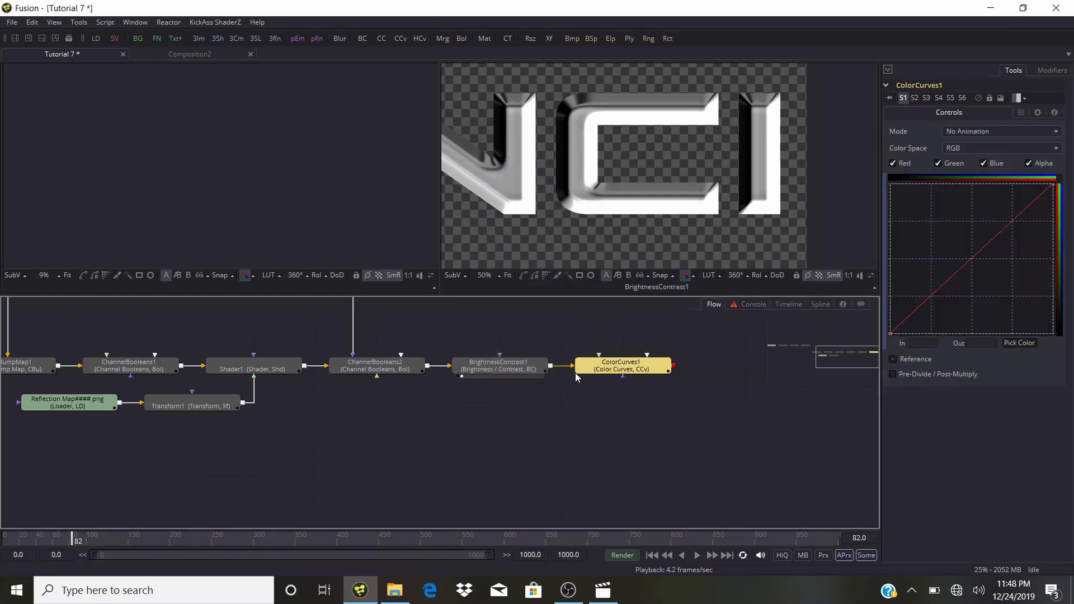
left_click(583, 376)
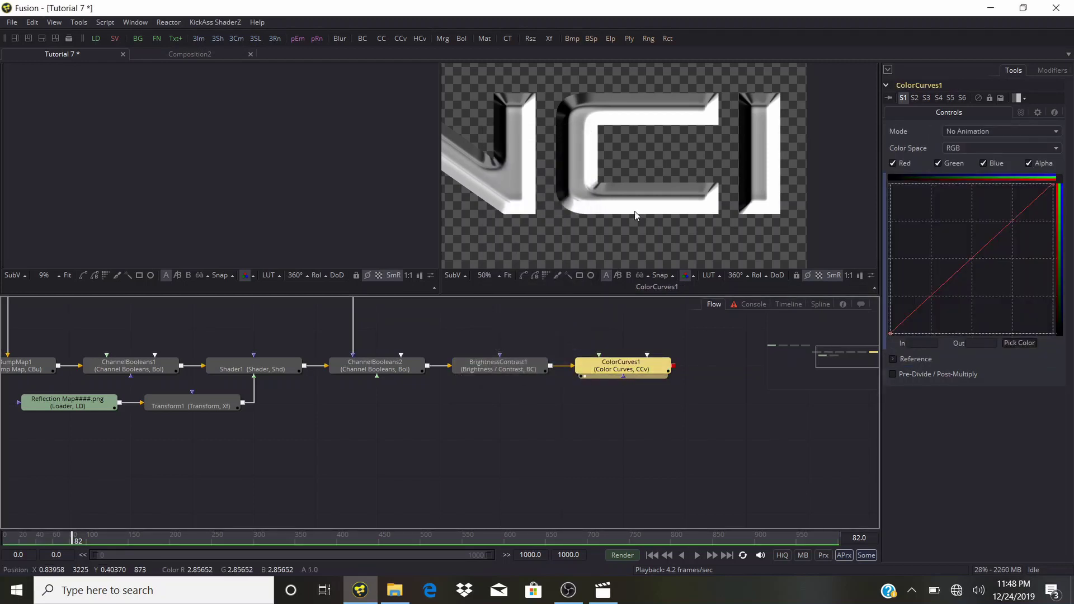
Limit ColorCurves1 to the red channel, raise the red curve's midpoint to about In 0.349, Out 0.663, and smooth it.
left_click(938, 162)
left_click(983, 163)
left_click(1028, 163)
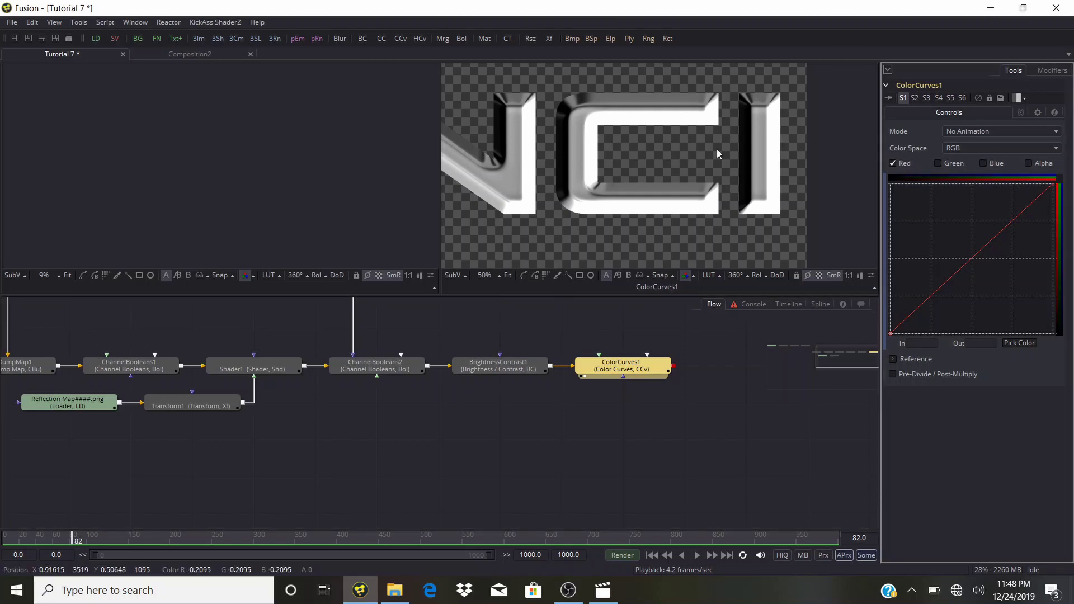
left_click_drag(972, 255, 948, 234)
key("shift+s")
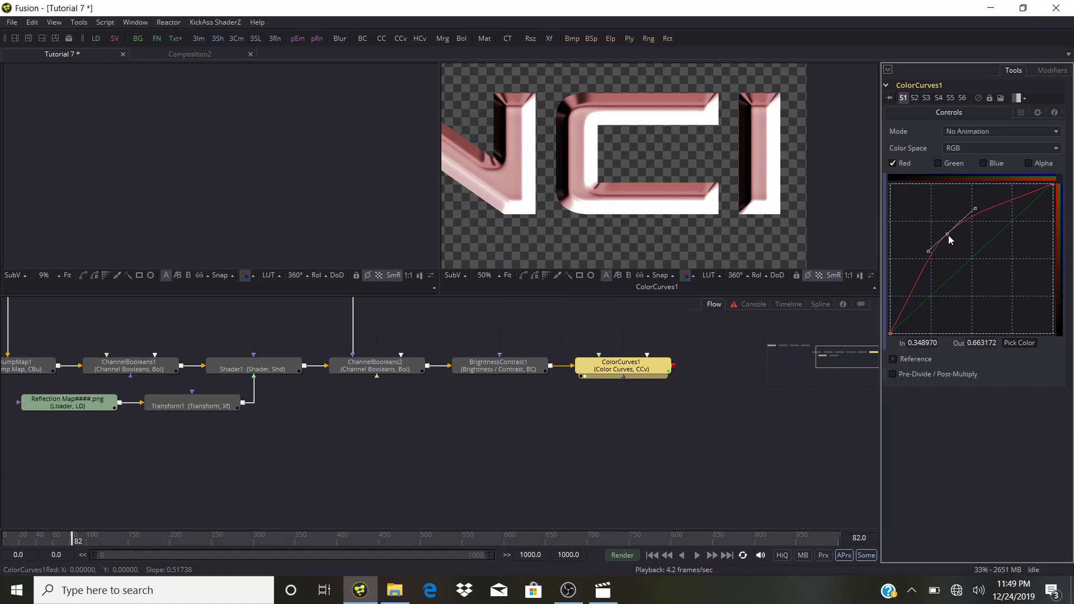
Edit only the green channel in ColorCurves1, raise its midpoint to about In 0.433, Out 0.612, and smooth it.
left_click(893, 164)
left_click(938, 164)
left_click(973, 258)
left_click_drag(971, 256, 959, 242)
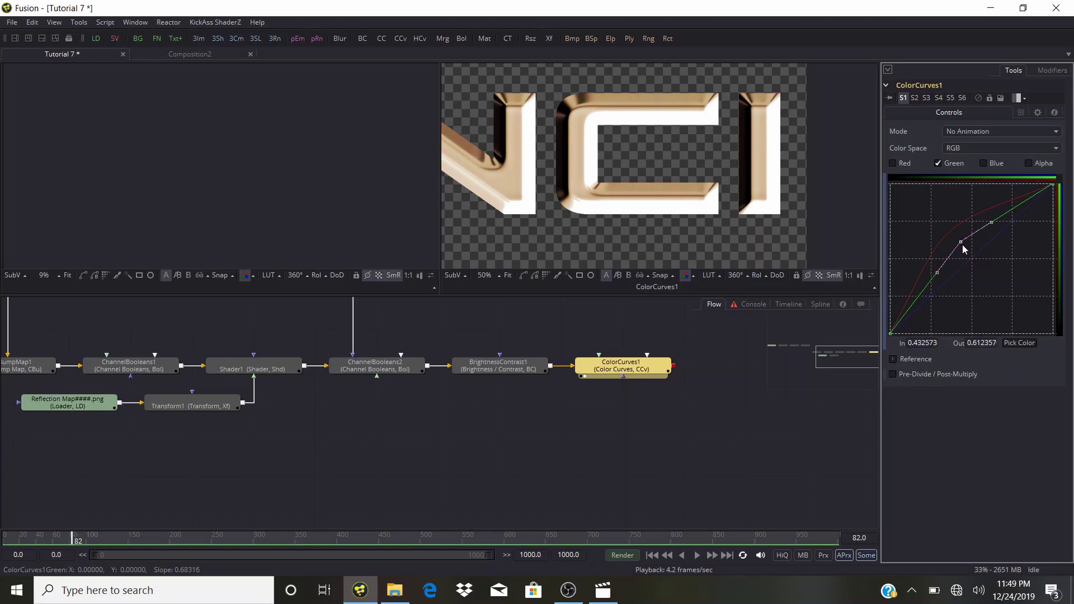
key("shift+s")
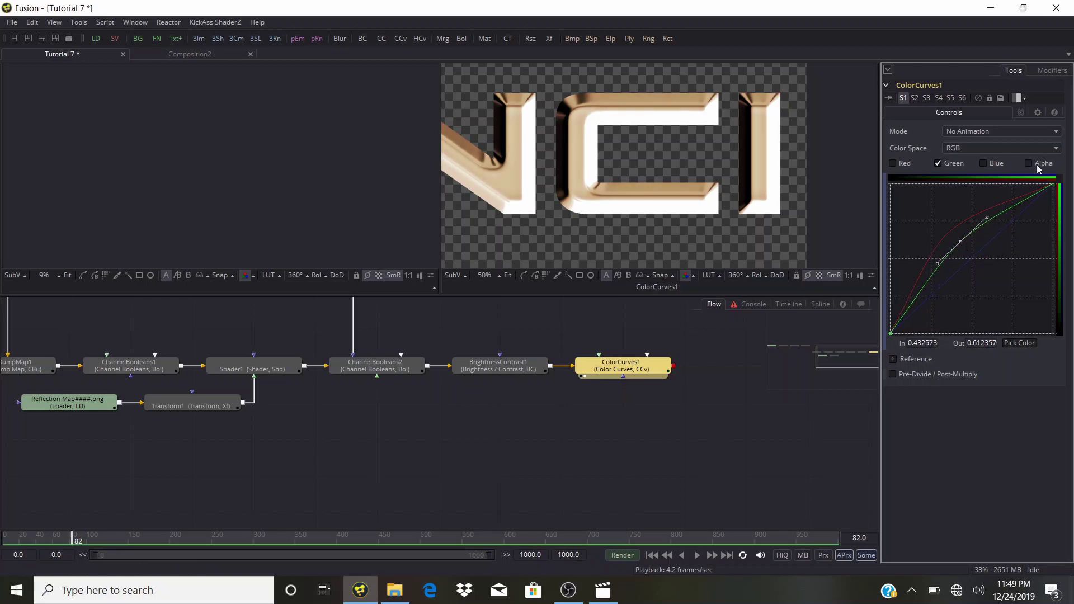
Enable the blue channel in ColorCurves1 and lower the blue curve's midpoint to about In 0.617, Out 0.424.
left_click(983, 162)
left_click_drag(978, 250, 989, 270)
scroll(546, 168, "down", 2)
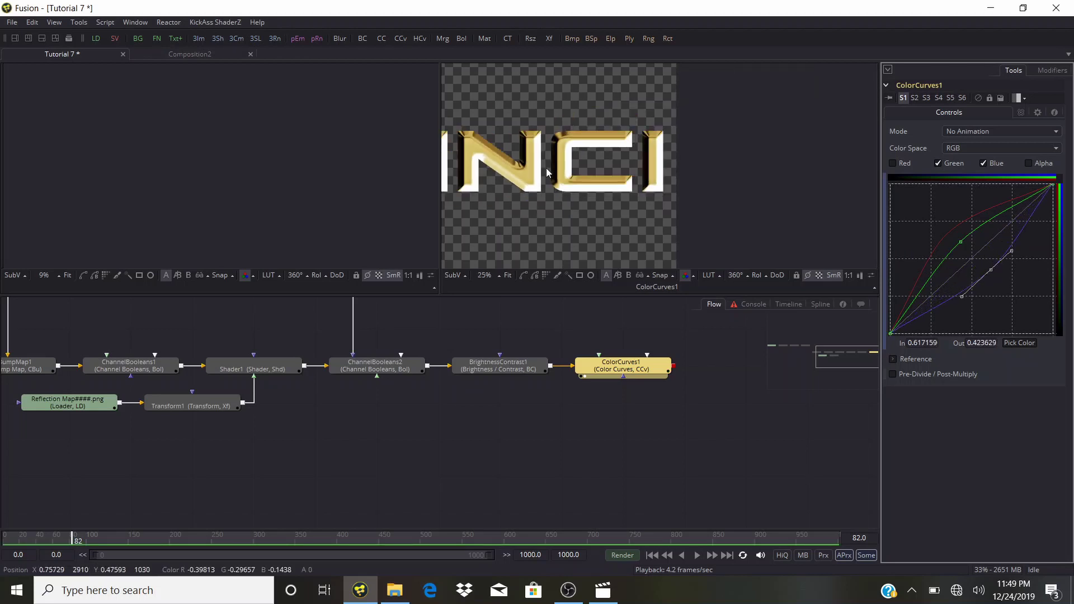
Turn off the checker underlay in the second viewer and view the whole gold title.
left_click_drag(546, 167, 738, 174)
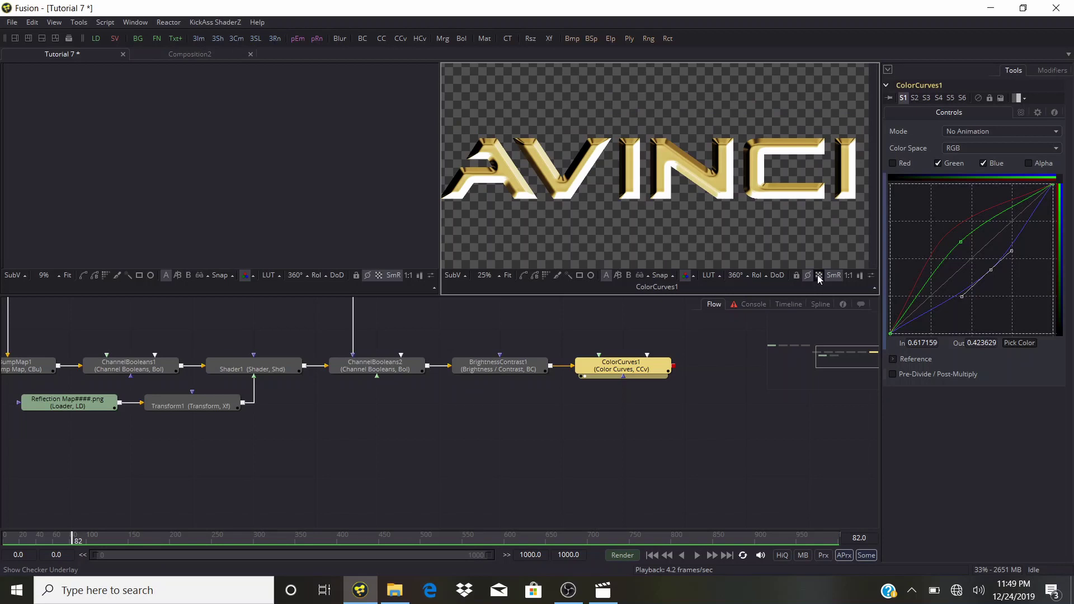
left_click(817, 274)
scroll(661, 187, "down", 2)
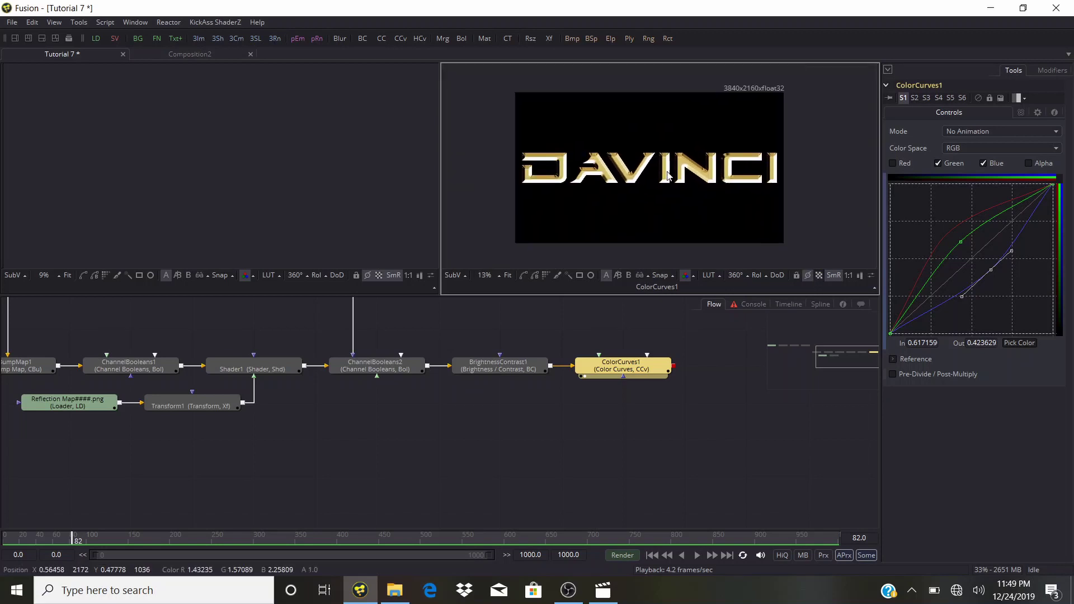
Set Shader1's Specular to about 0.479 and its Reflection Type to Refraction.
left_click_drag(291, 452, 425, 438)
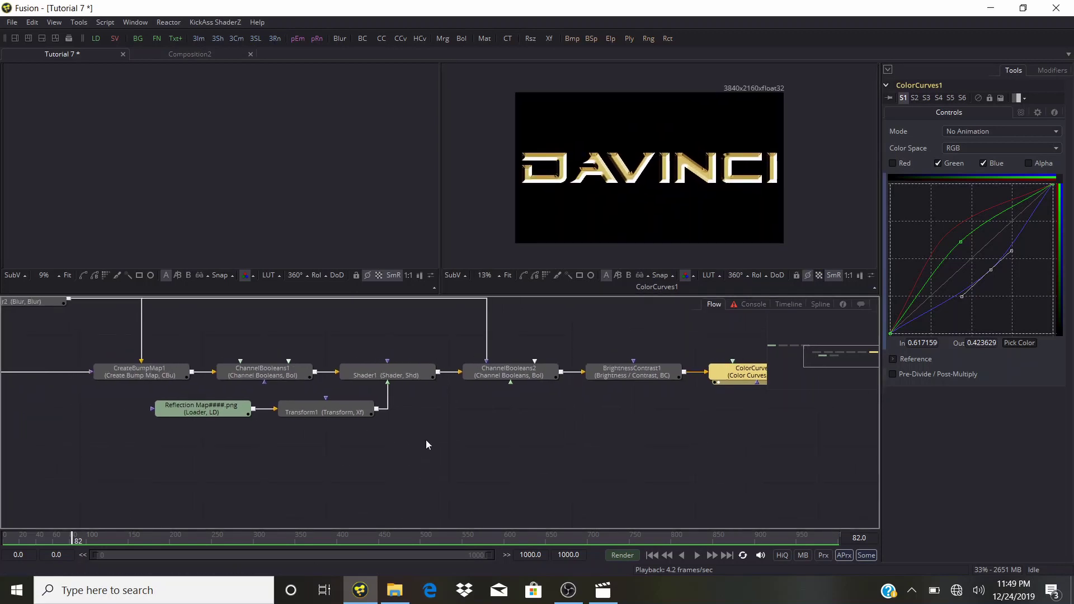
left_click(390, 375)
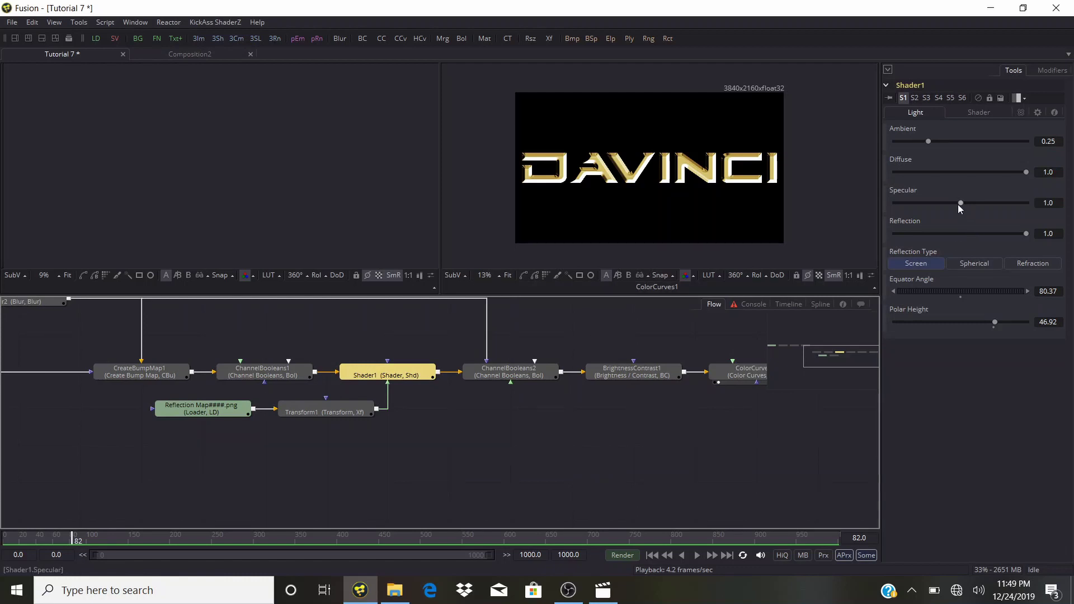
left_click_drag(961, 203, 928, 200)
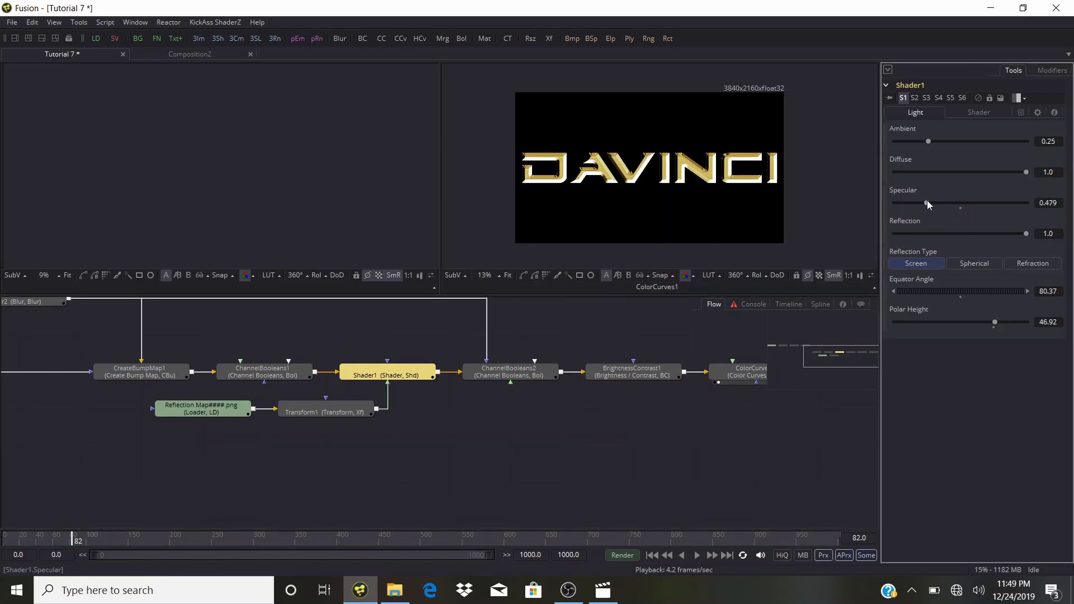
scroll(630, 174, "up", 3)
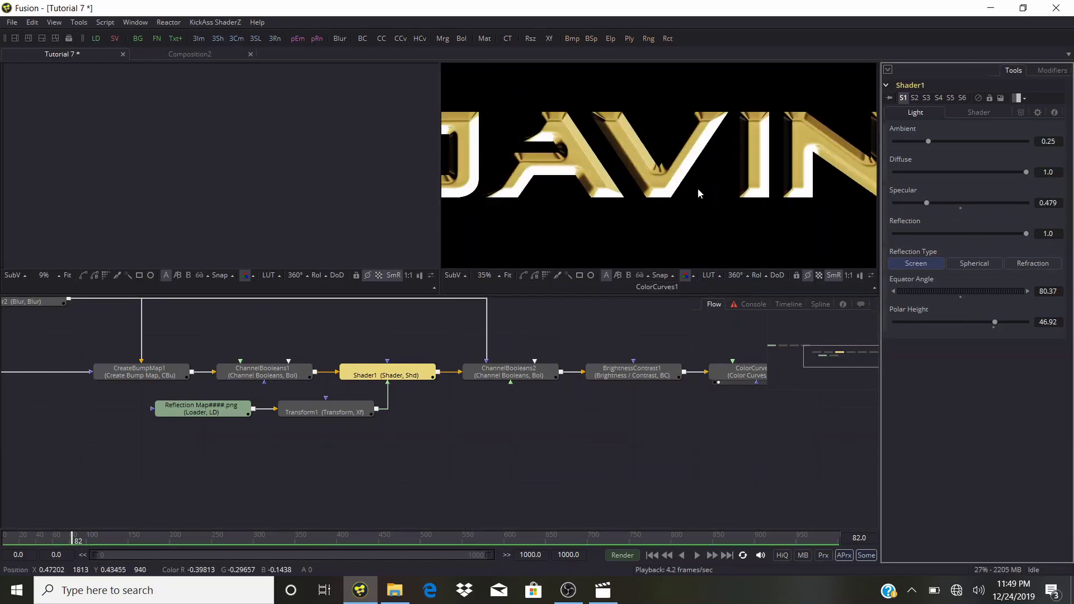
left_click_drag(698, 193, 596, 224)
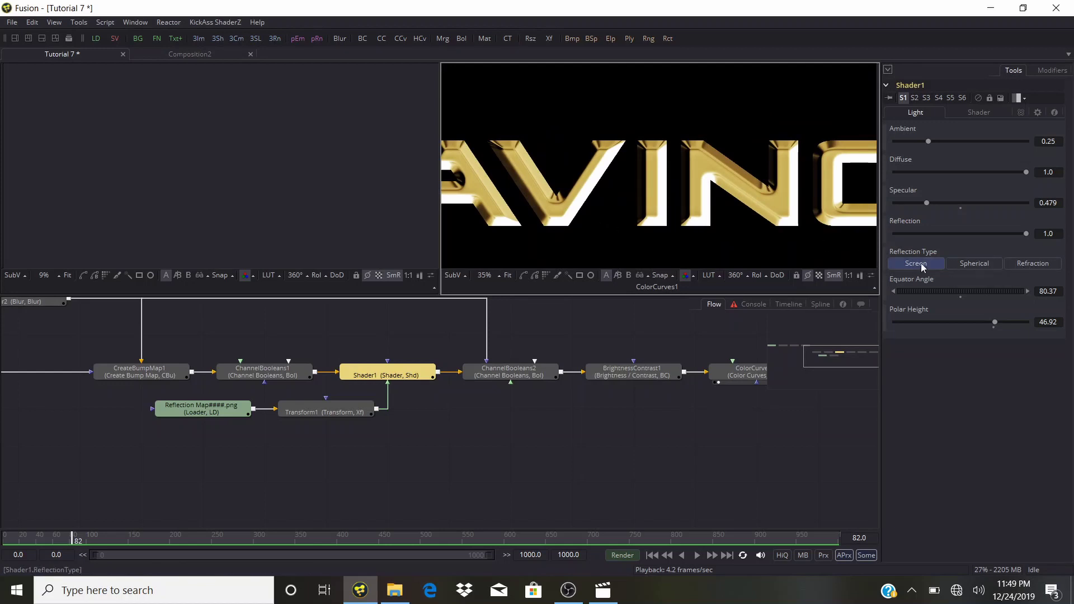
left_click(1020, 266)
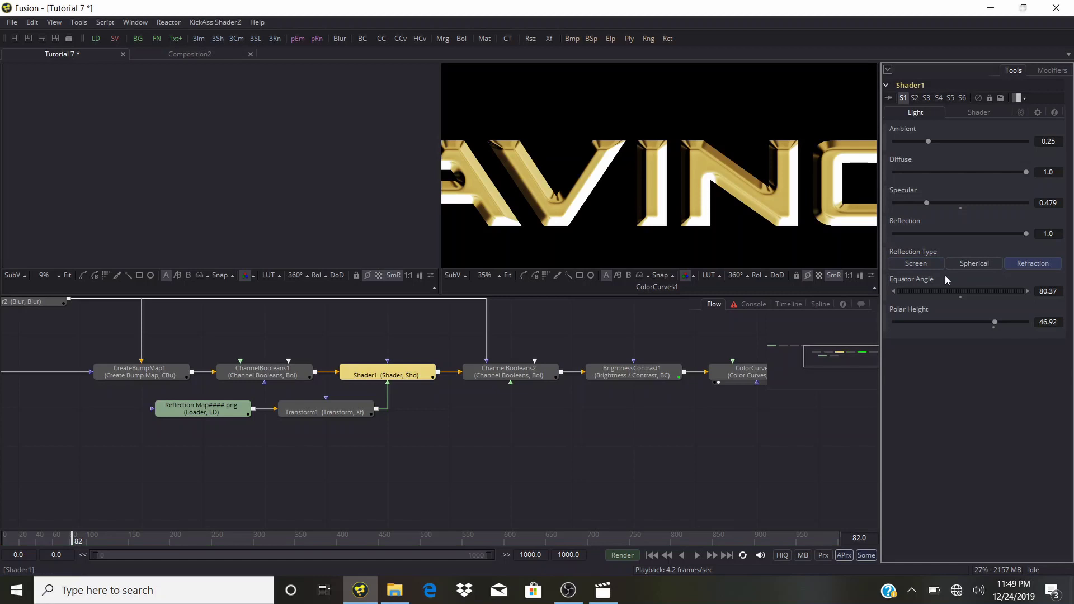
key("ctrl+f")
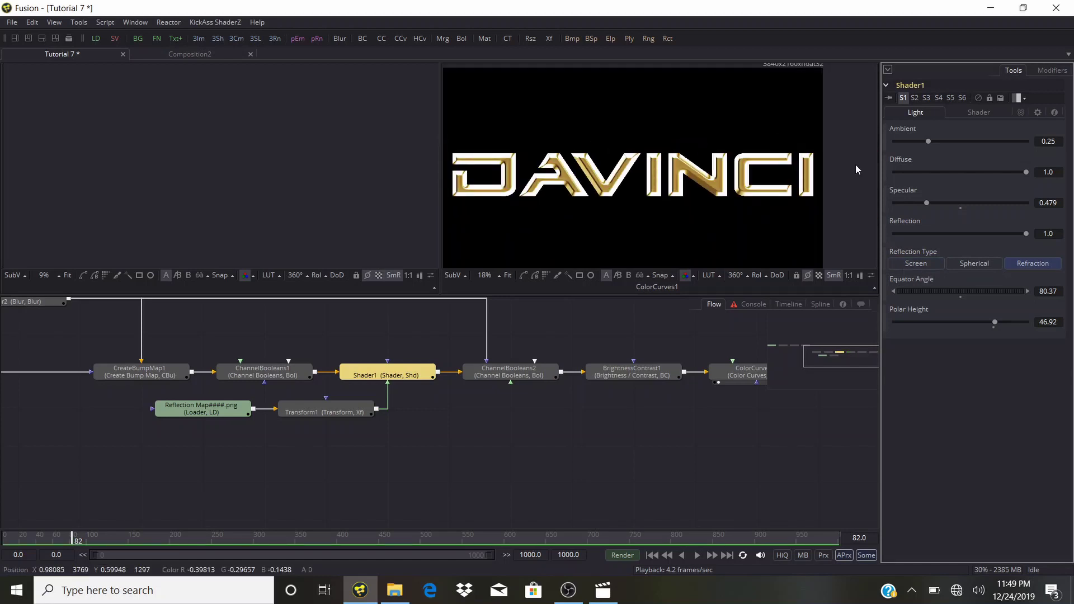
Set Shader1's Specular to 0.0 and try the Spherical and Screen reflection types before returning to Refraction.
left_click_drag(924, 203, 836, 195)
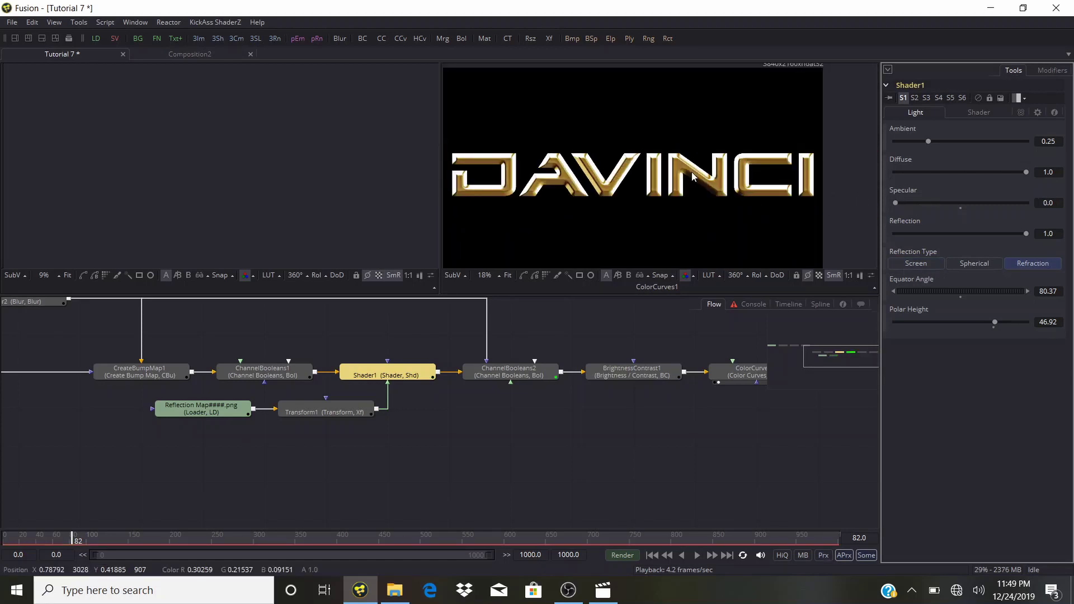
scroll(605, 173, "up", 3)
left_click(980, 263)
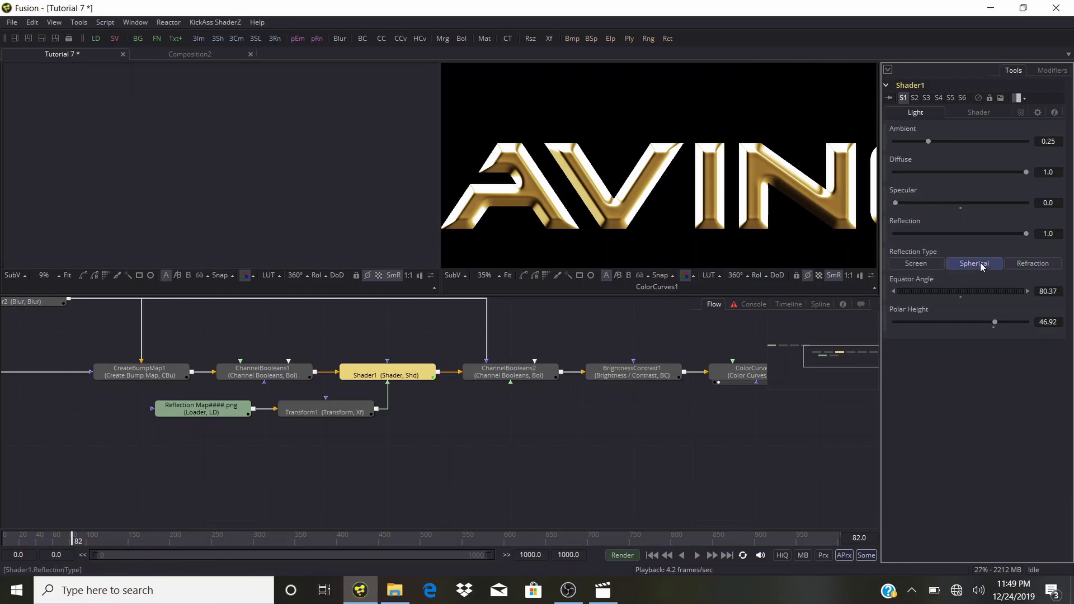
left_click(927, 264)
left_click_drag(794, 185, 855, 183)
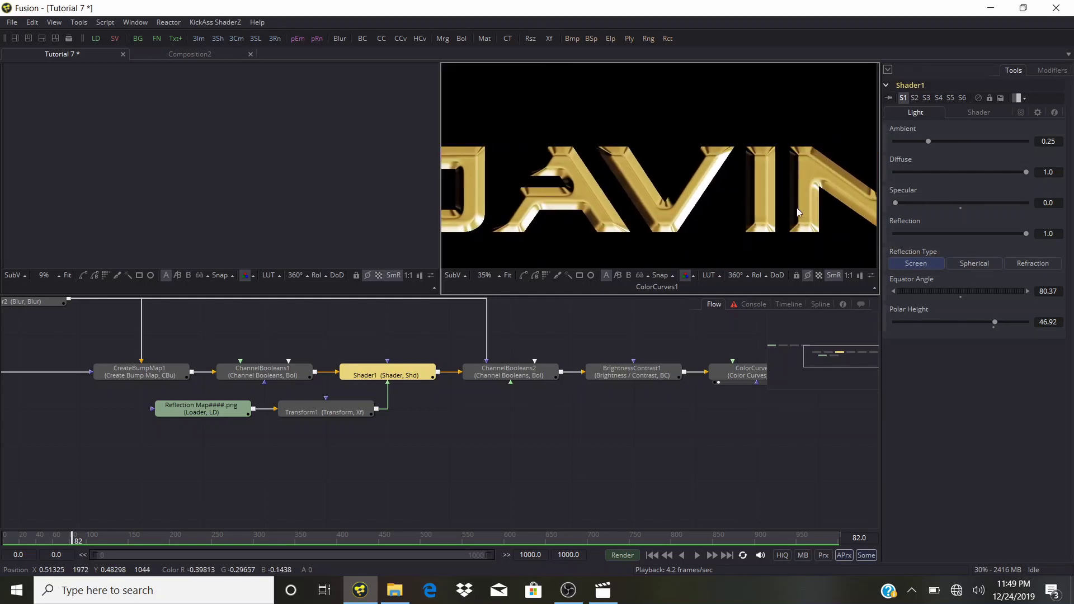
left_click(1025, 267)
left_click_drag(783, 200, 710, 200)
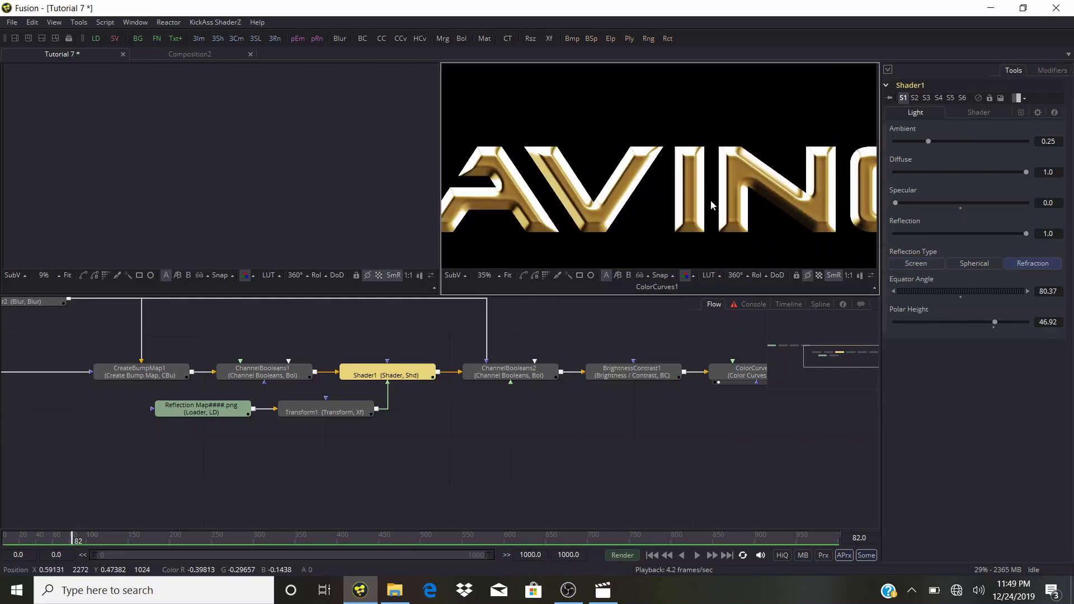
Set Shader1's Specular to about 0.239 and check the title as a whole and close up.
left_click_drag(896, 203, 912, 207)
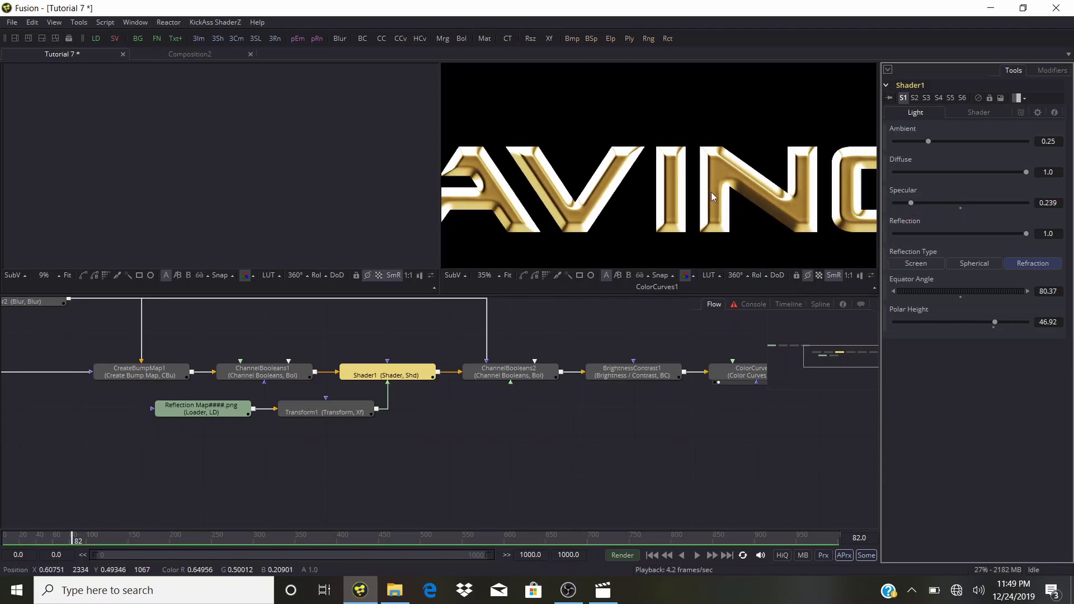
key("ctrl+f")
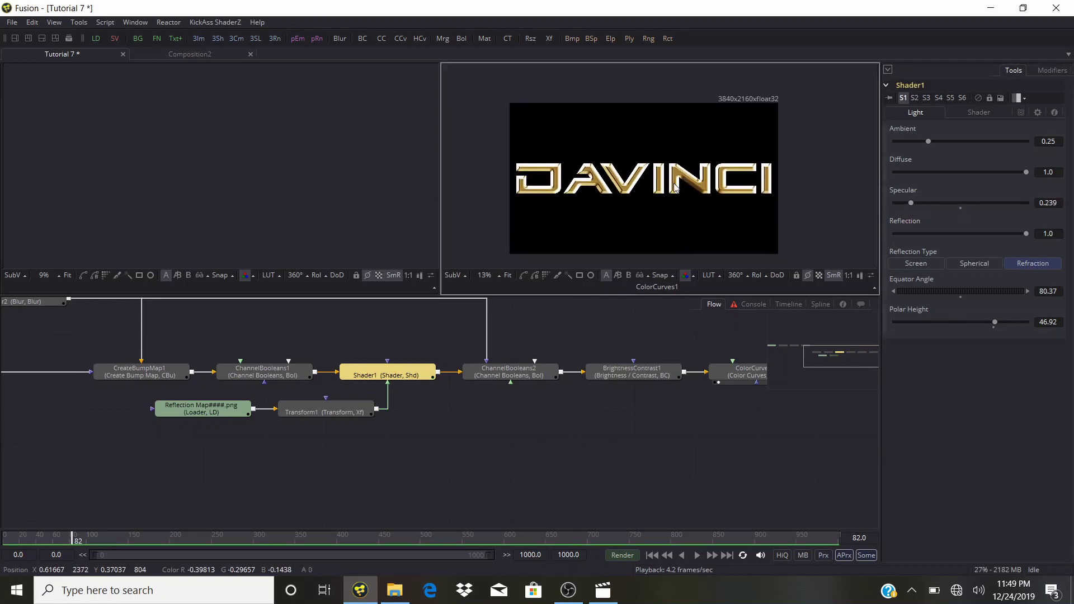
scroll(675, 188, "up", 3)
Reduce Transform1's size to about 0.342 to tighten the reflection on the letters.
left_click_drag(310, 417, 368, 418)
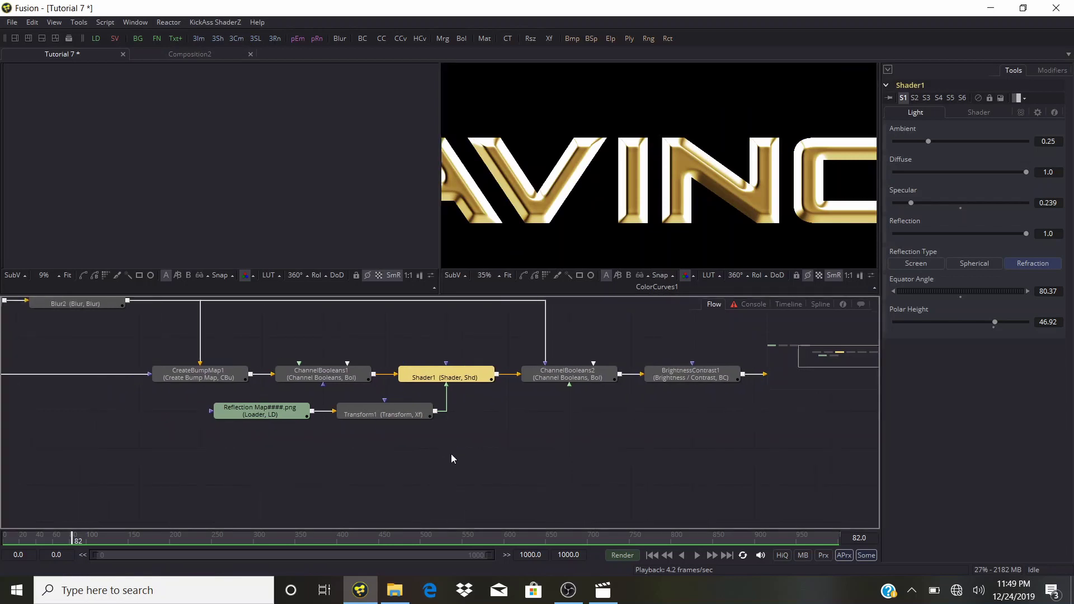
left_click(367, 417)
left_click_drag(932, 206, 920, 205)
left_click_drag(920, 207, 916, 204)
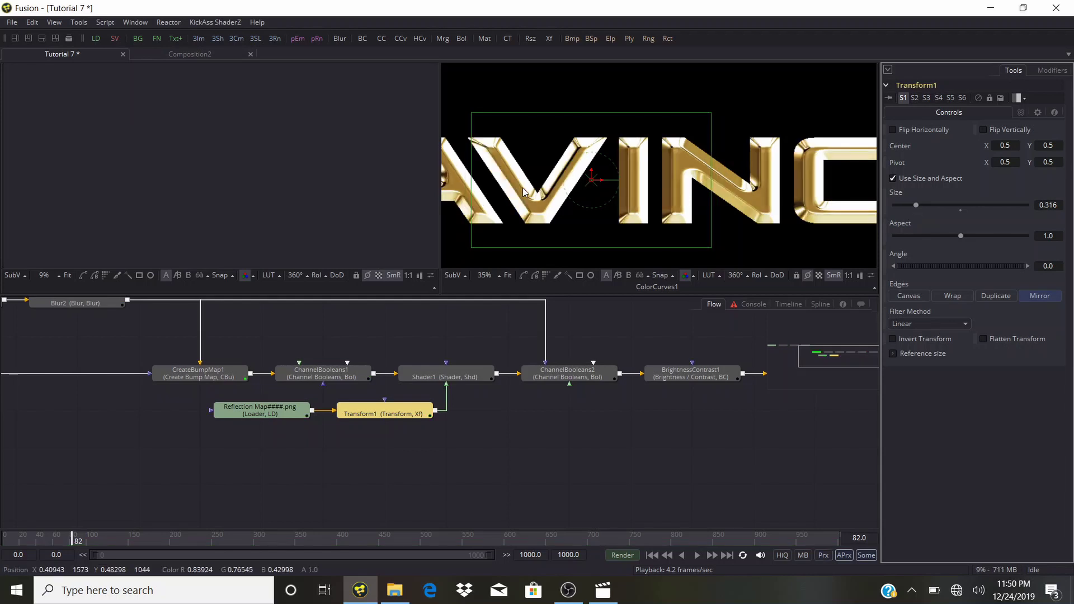
scroll(523, 192, "down", 3)
scroll(560, 192, "up", 2)
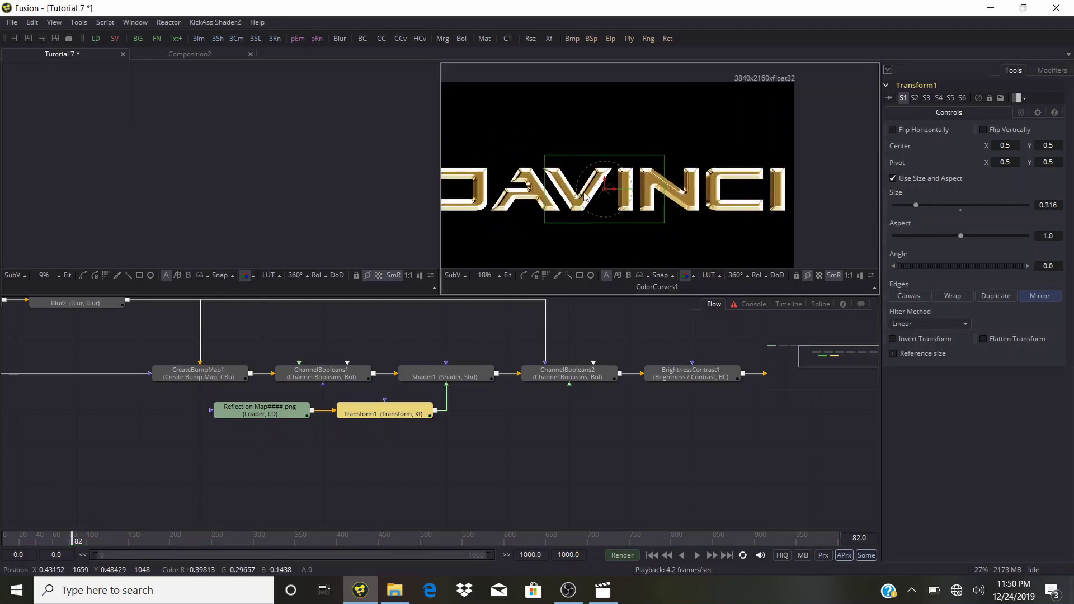
scroll(563, 192, "up", 2)
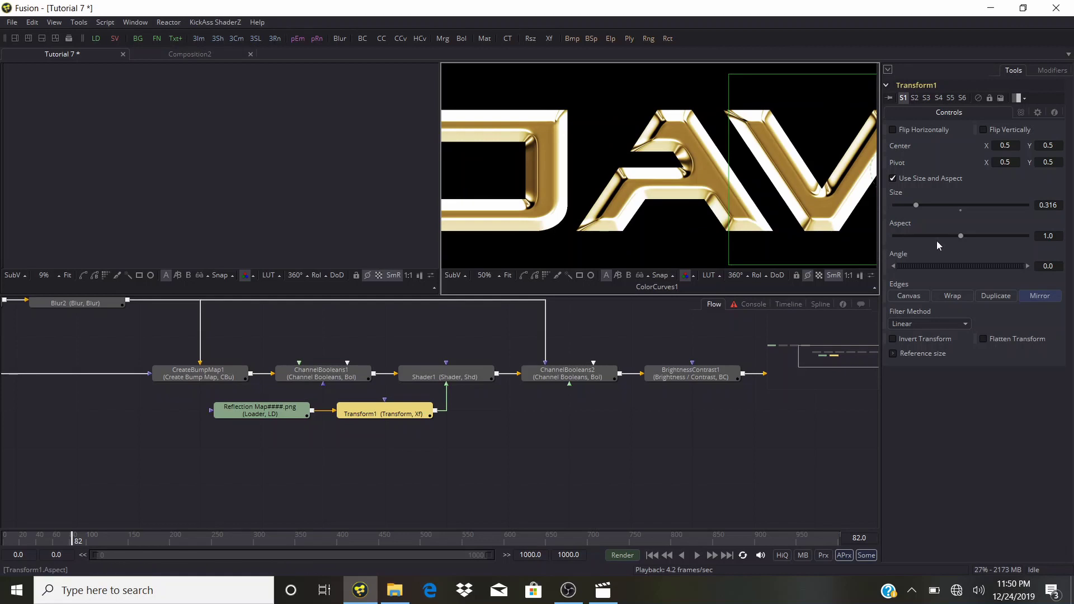
left_click(917, 204)
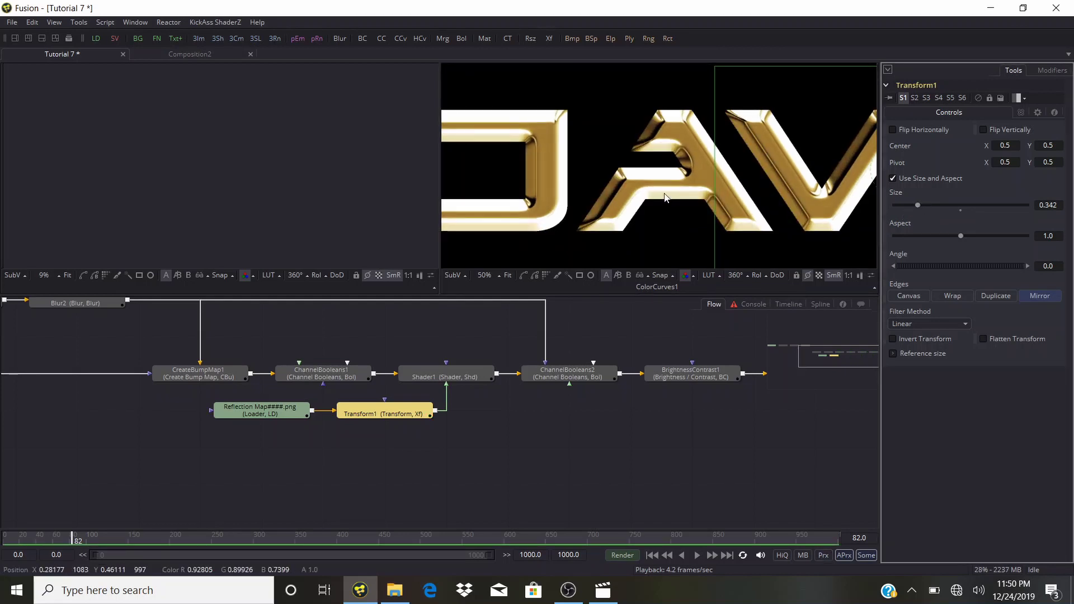
scroll(666, 197, "down", 3)
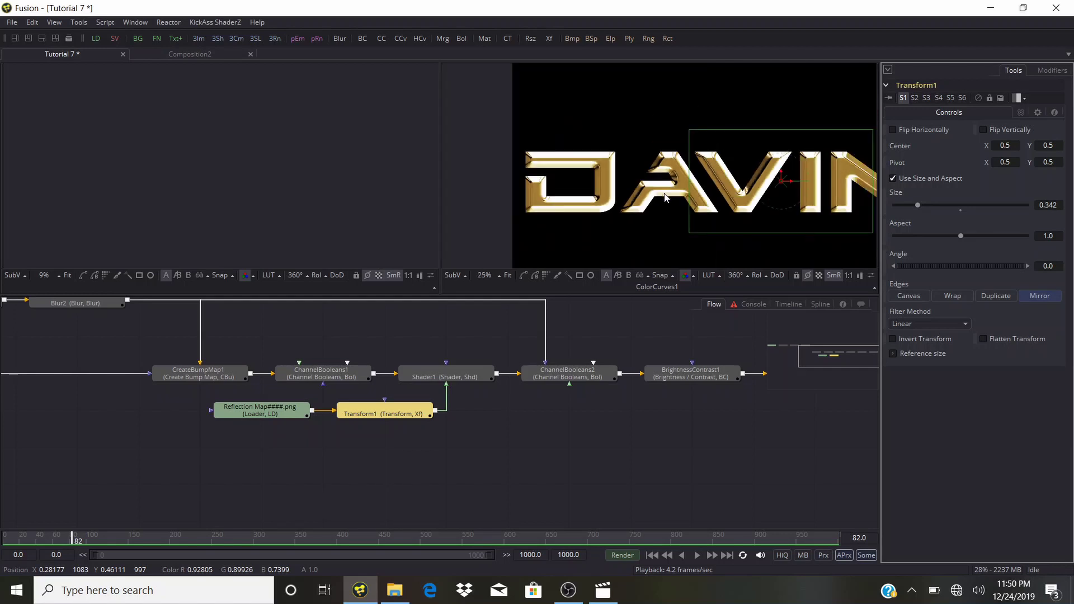
Move the Reflection Map loader and Transform1 nodes down, away from the rest of the node chain.
left_click(593, 429)
left_click_drag(508, 462, 629, 508)
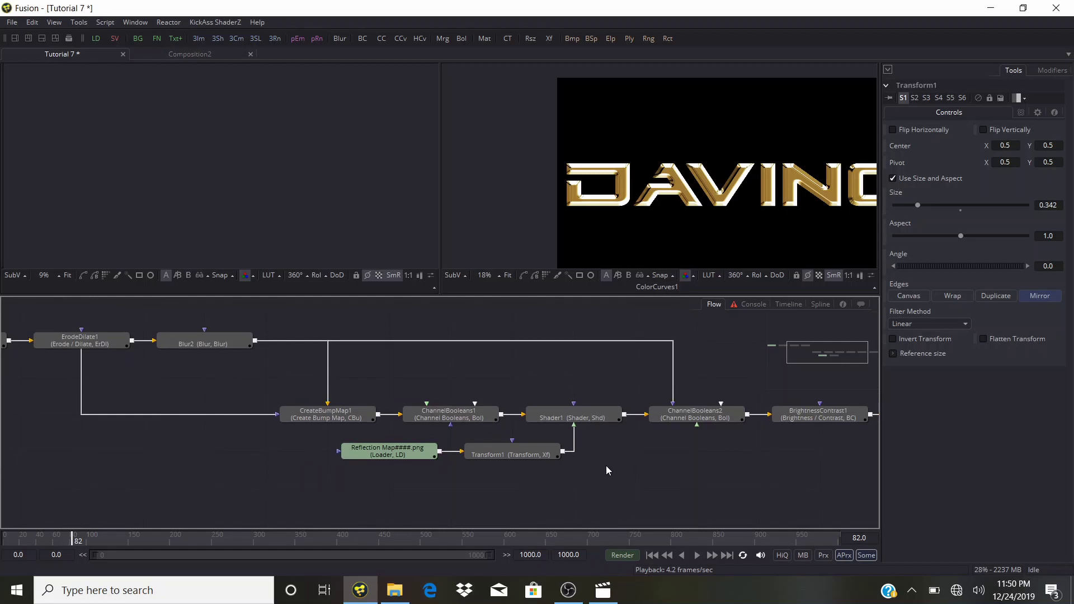
scroll(605, 466, "down", 2)
scroll(670, 465, "down", 1)
left_click_drag(149, 485, 221, 462)
left_click_drag(184, 315, 706, 462)
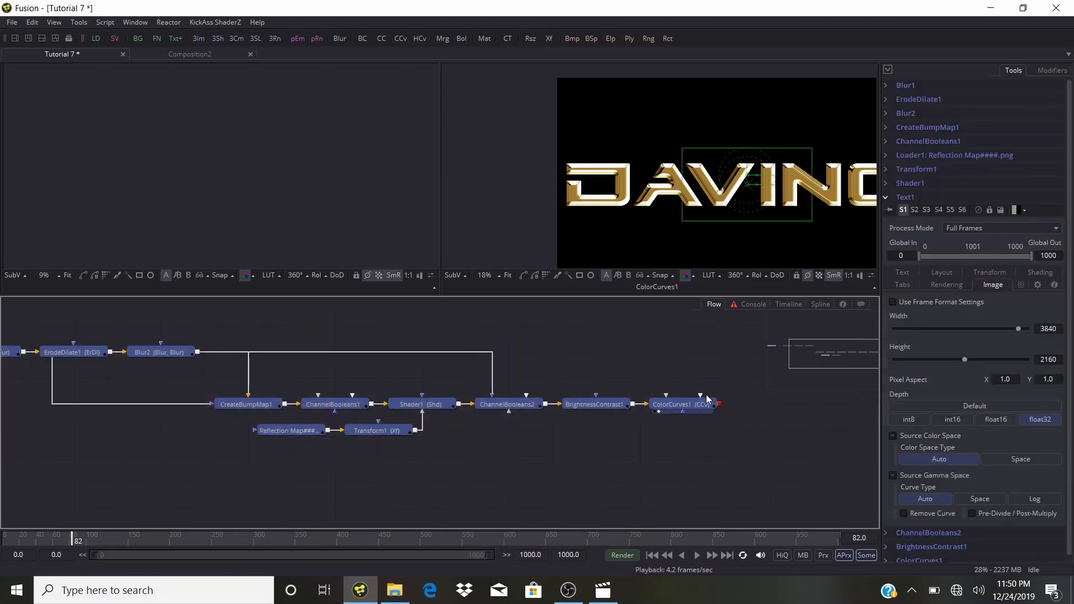
left_click(288, 431)
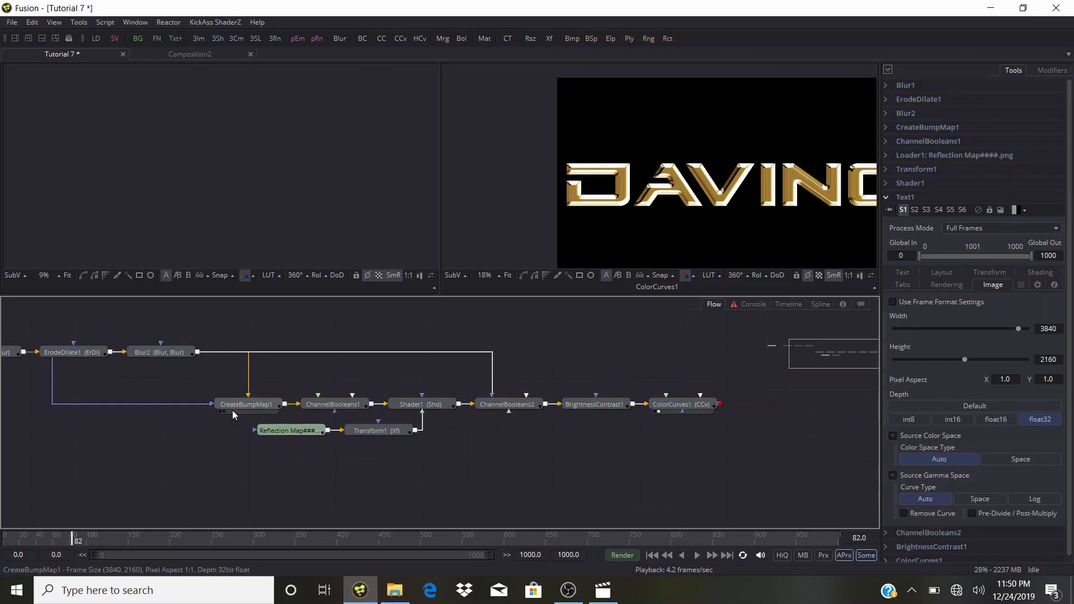
left_click_drag(367, 432, 372, 501)
left_click_drag(309, 420, 501, 499)
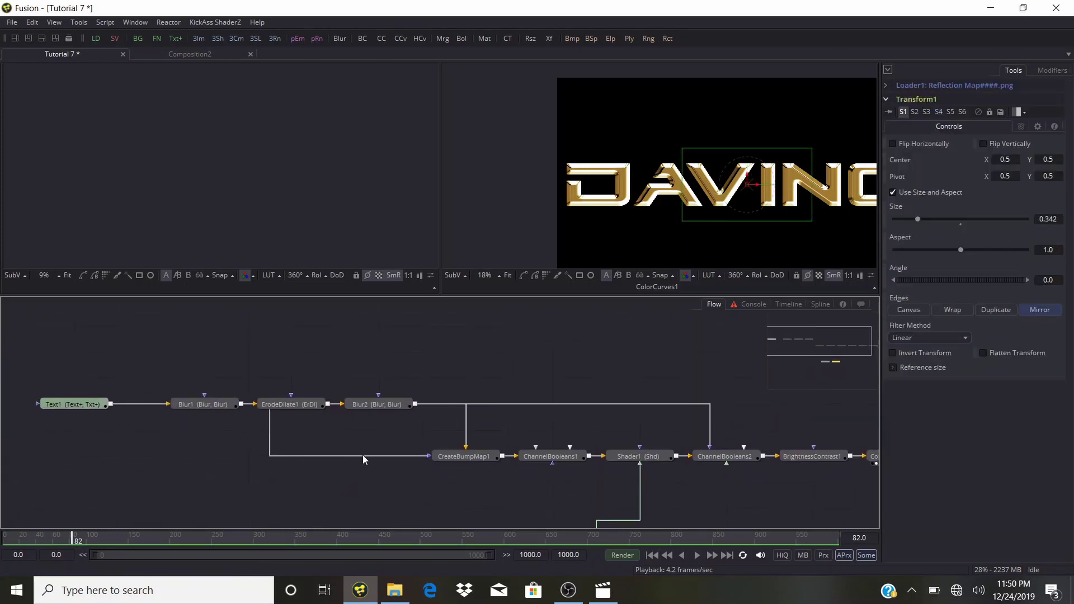
Duplicate the title node chain from Text1 through ColorCurves1 into an empty area of the flow.
left_click_drag(72, 364, 794, 459)
right_click(787, 458)
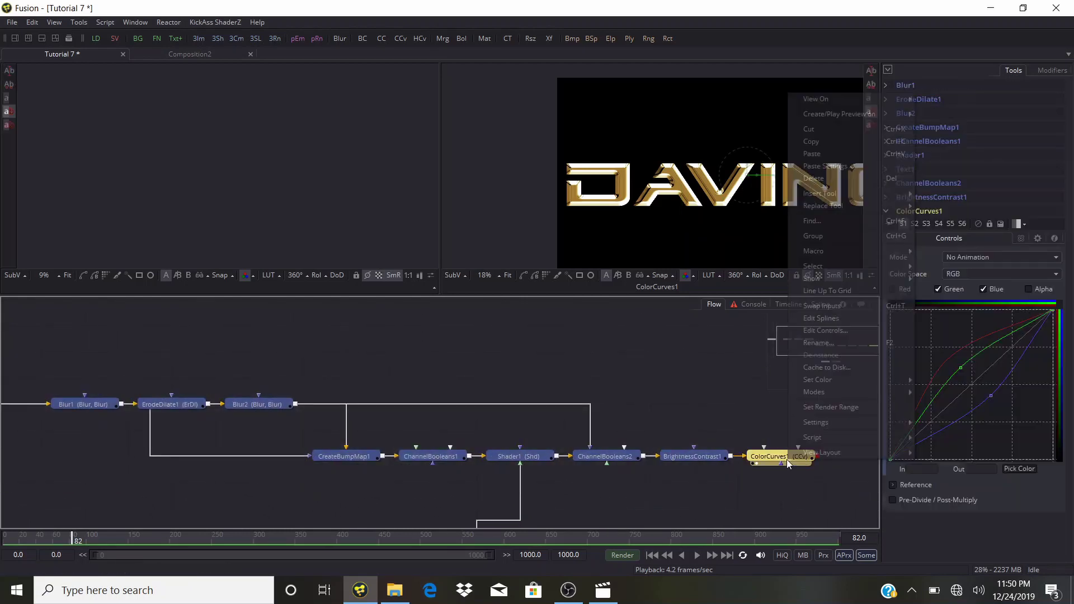
left_click(469, 347)
scroll(469, 348, "up", 5)
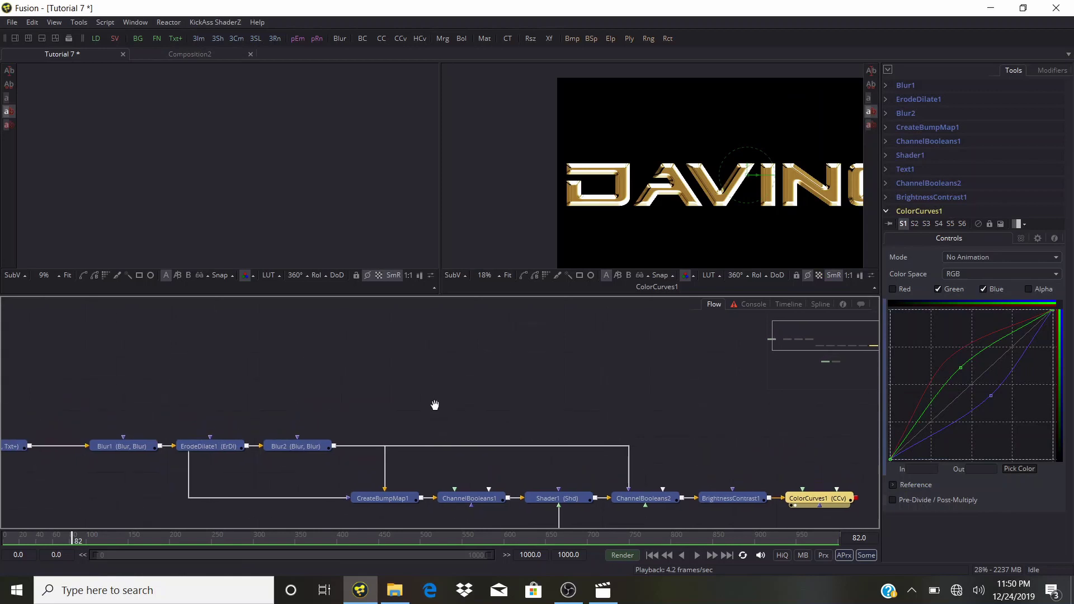
right_click(105, 361)
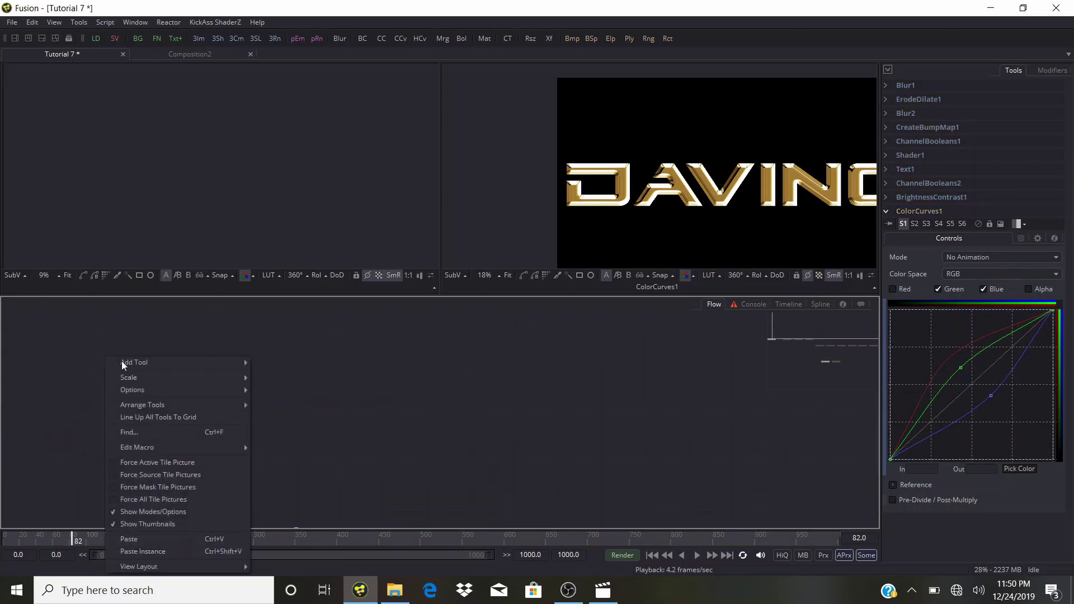
right_click(59, 445)
left_click(99, 414)
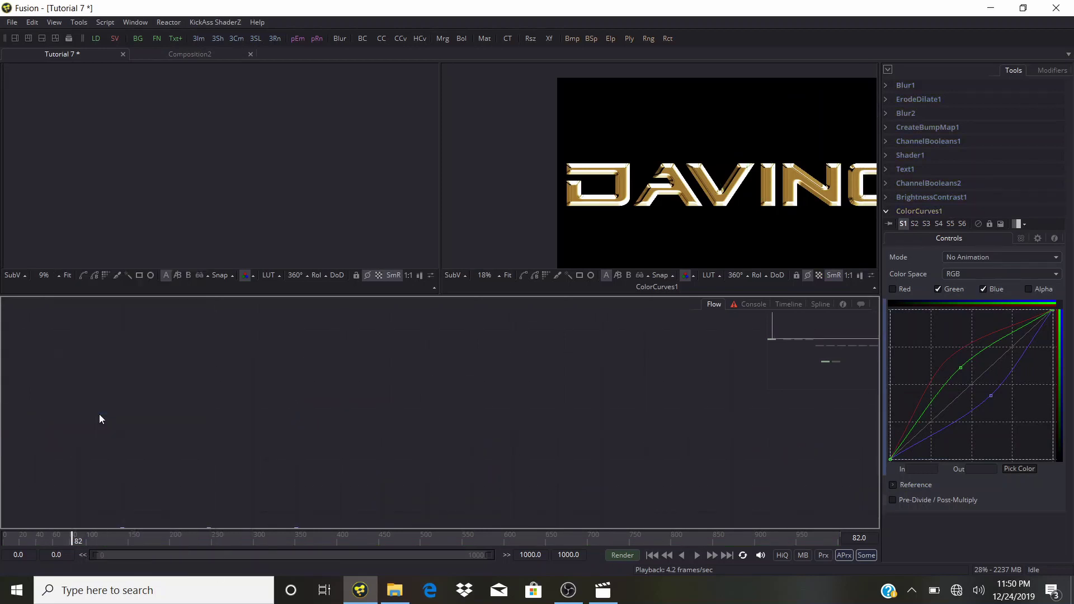
left_click_drag(231, 458, 500, 451)
Line up the duplicated chain above the original one and show ColorCurves1_1 in the second viewer.
scroll(783, 456, "down", 3)
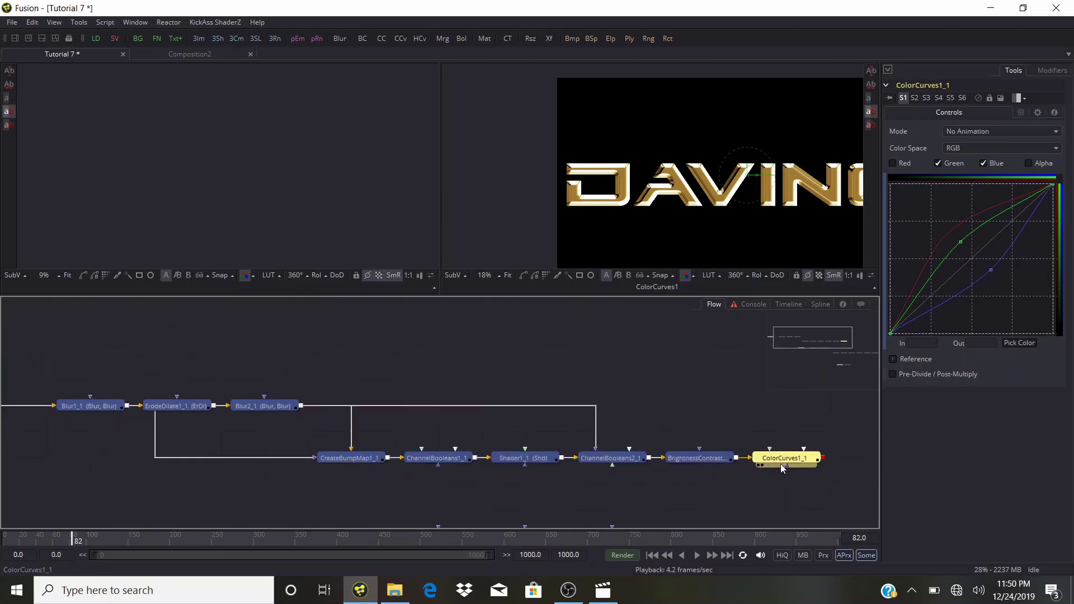
scroll(973, 280, "up", 3)
scroll(559, 425, "up", 2)
left_click_drag(425, 406, 730, 407)
left_click(618, 445)
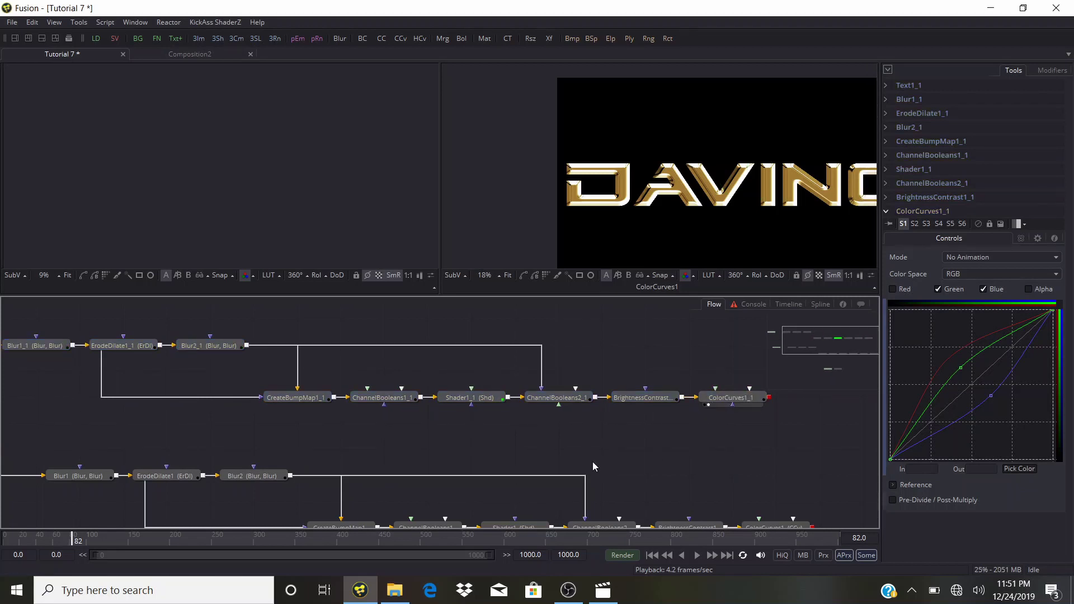
Replace the styled text of Text1_1 with "logo reveal".
scroll(420, 437, "left", 4)
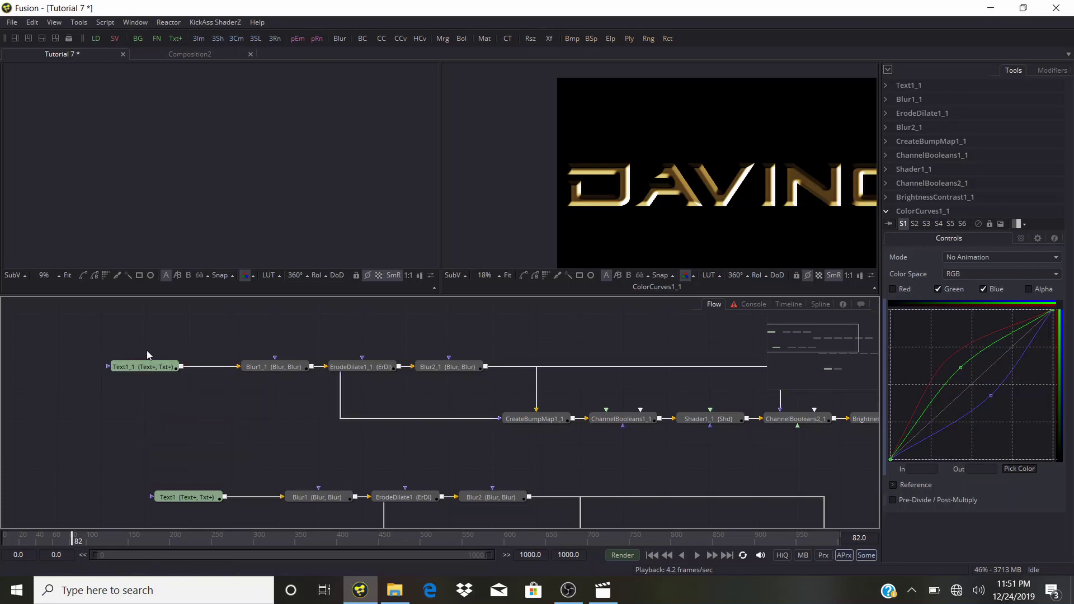
left_click(143, 367)
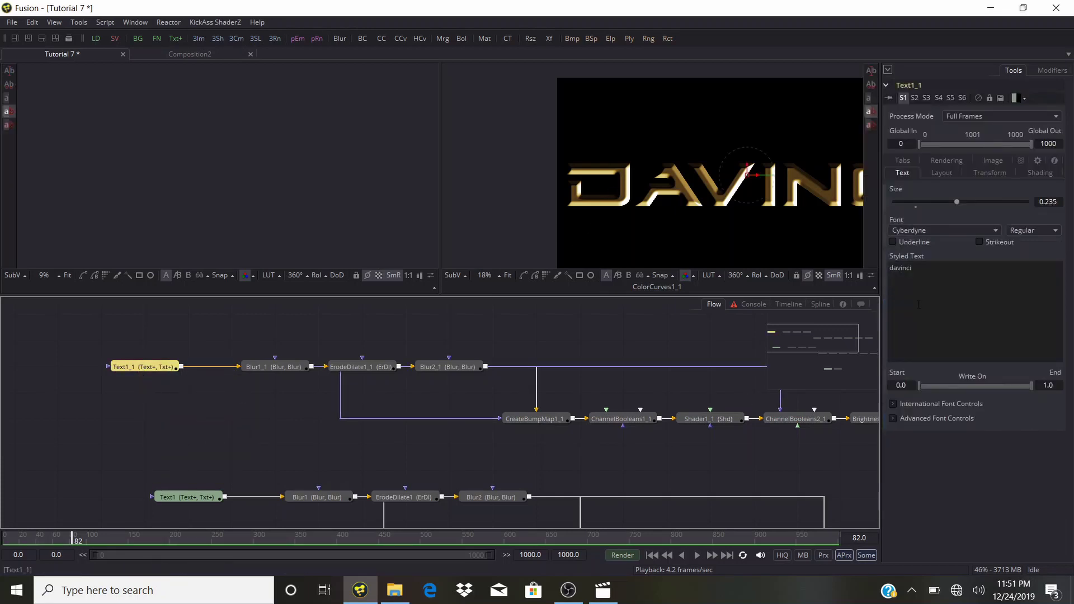
left_click(945, 265)
key("BackSpace")
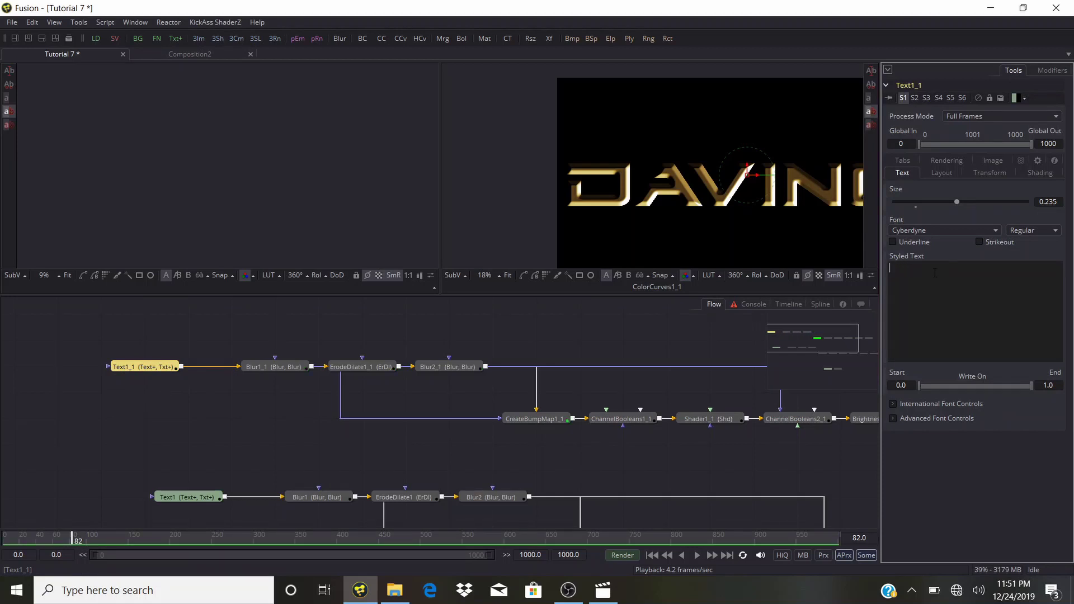
type("logo reveal")
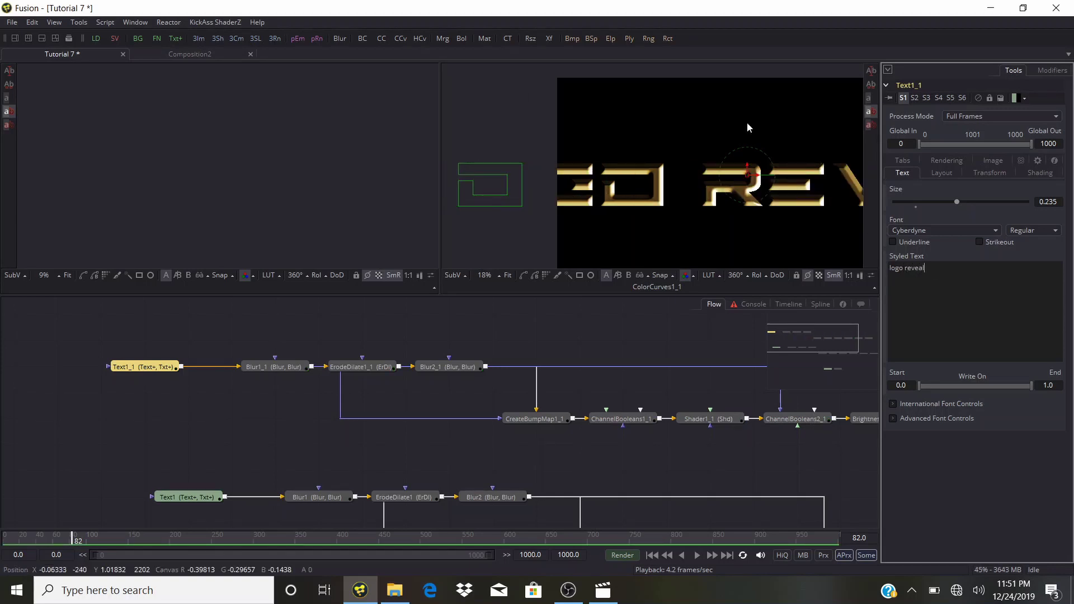
Set Text1_1's font to BankGothic and its size to about 0.1026, and check the letters close up.
left_click_drag(955, 199, 928, 200)
left_click(938, 230)
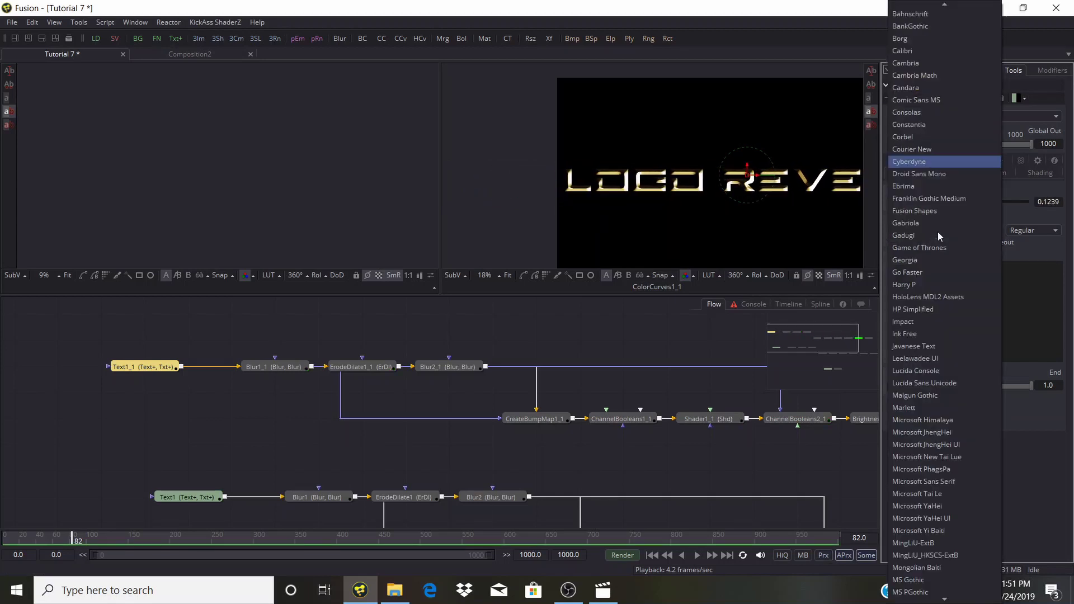
left_click(941, 29)
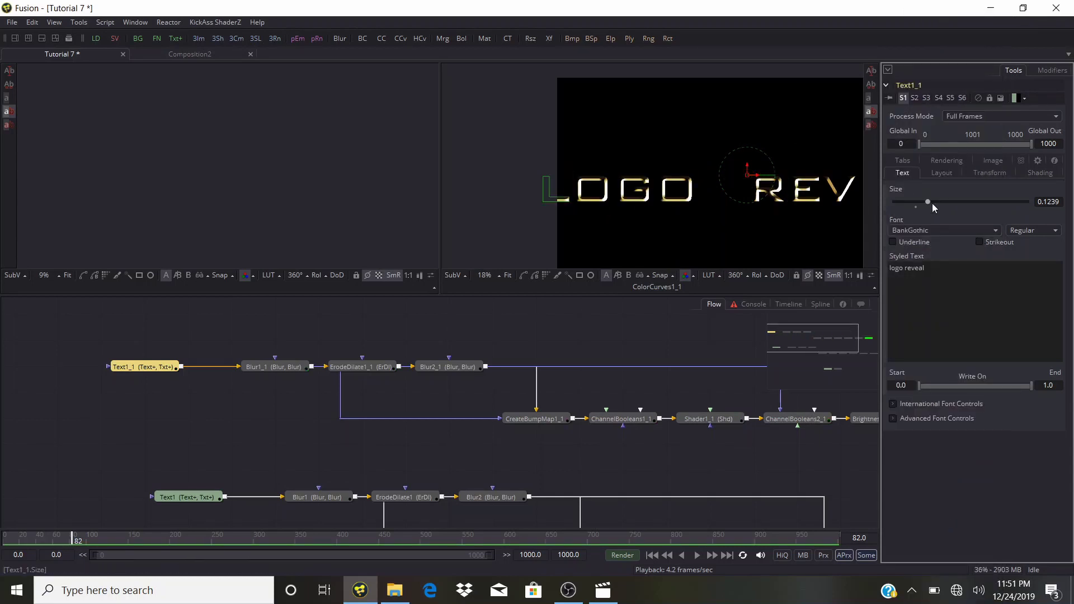
left_click_drag(928, 201, 923, 199)
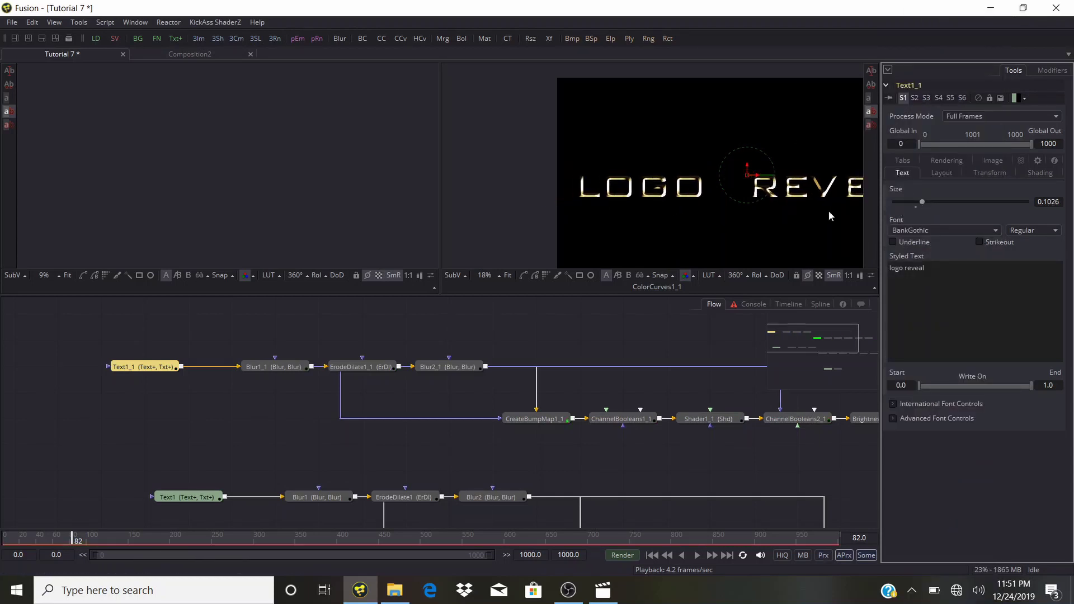
scroll(695, 173, "up", 5)
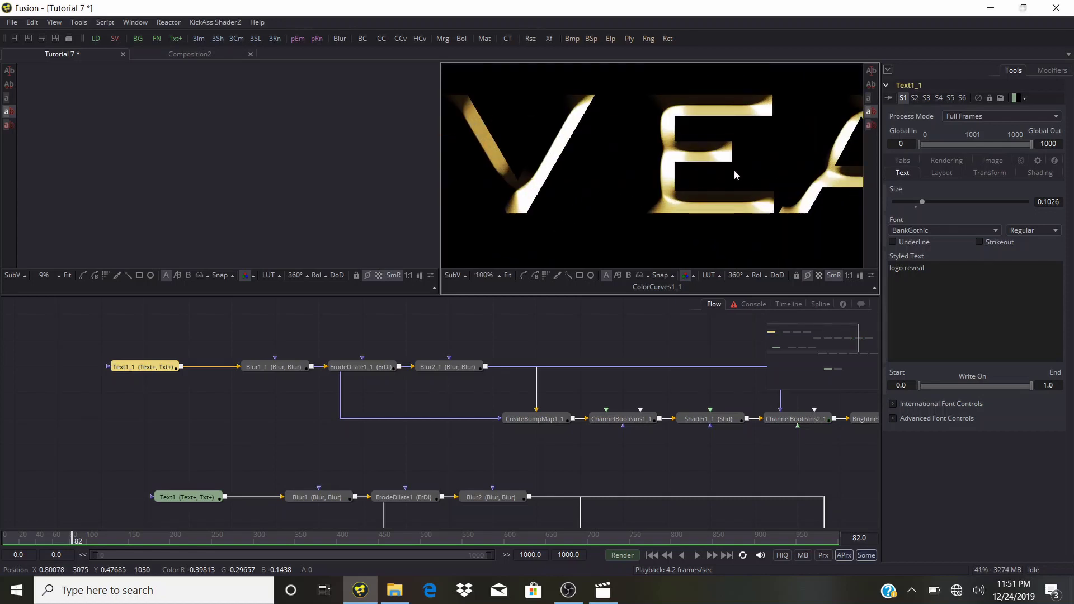
Move the Reflection Map loader away from Transform1 to leave a gap between the two nodes.
left_click_drag(575, 329, 351, 162)
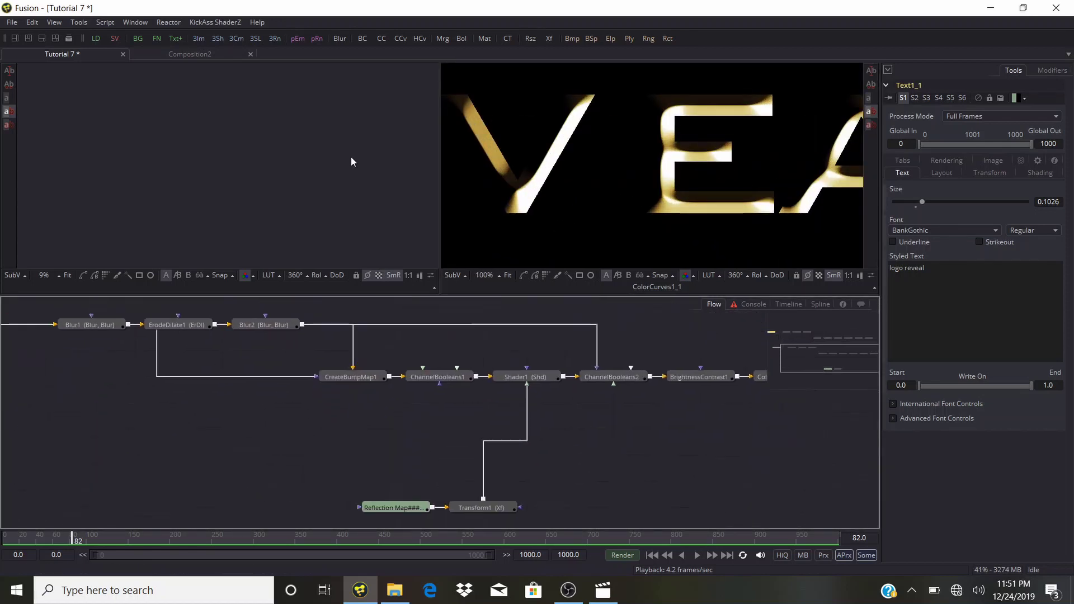
left_click_drag(435, 448, 272, 428)
left_click_drag(402, 365, 289, 524)
Add a Wireless Link node below the duplicated chain and connect it to Shader1_1's reflection map input.
left_click_drag(530, 400, 455, 397)
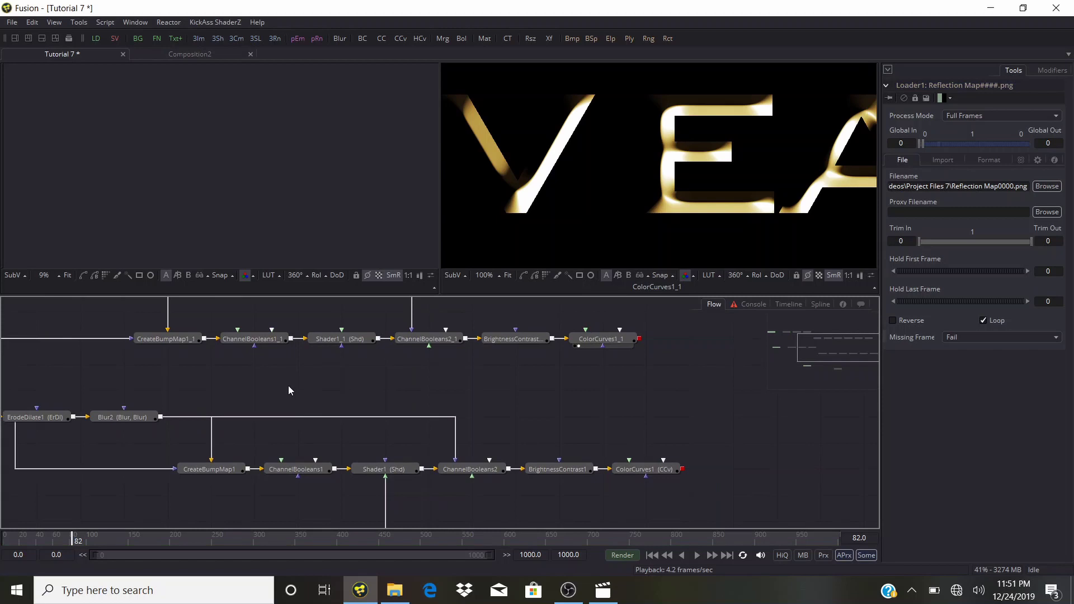
key("ctrl+space")
type("ccv")
type("w")
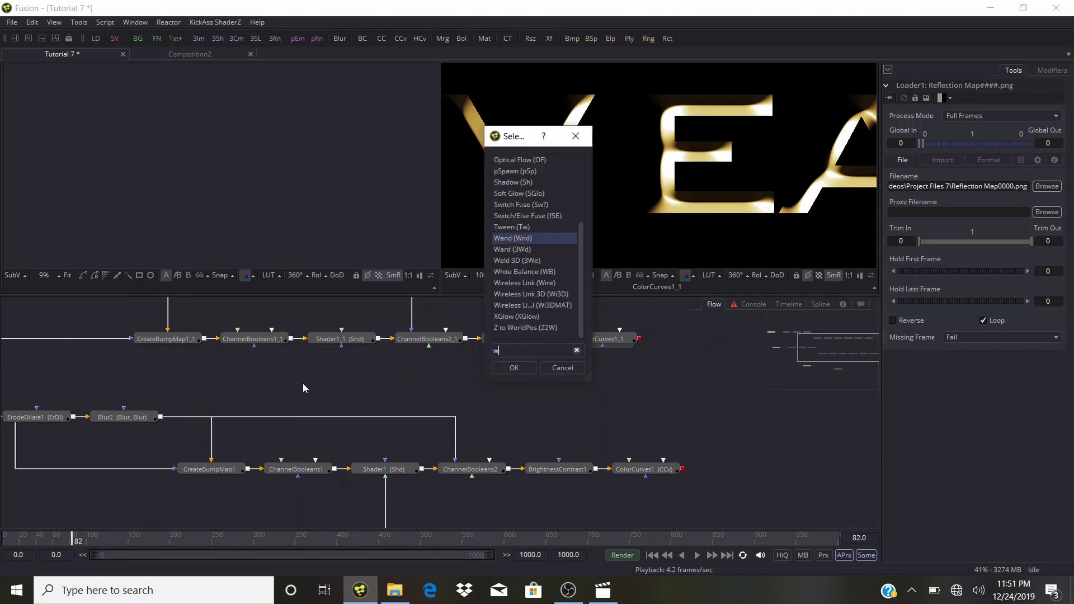
type("ire")
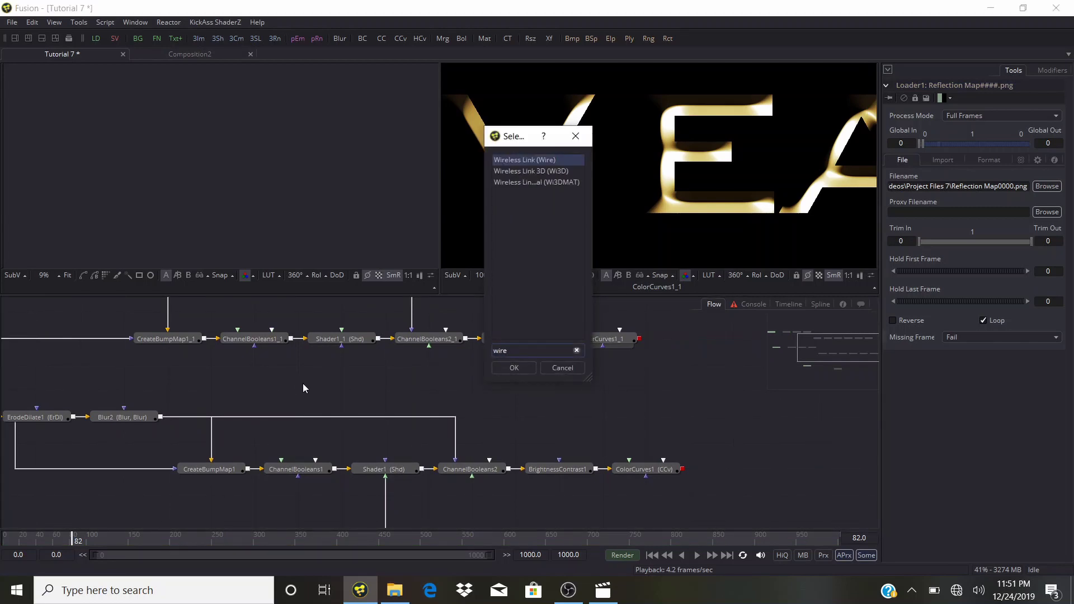
left_click(507, 369)
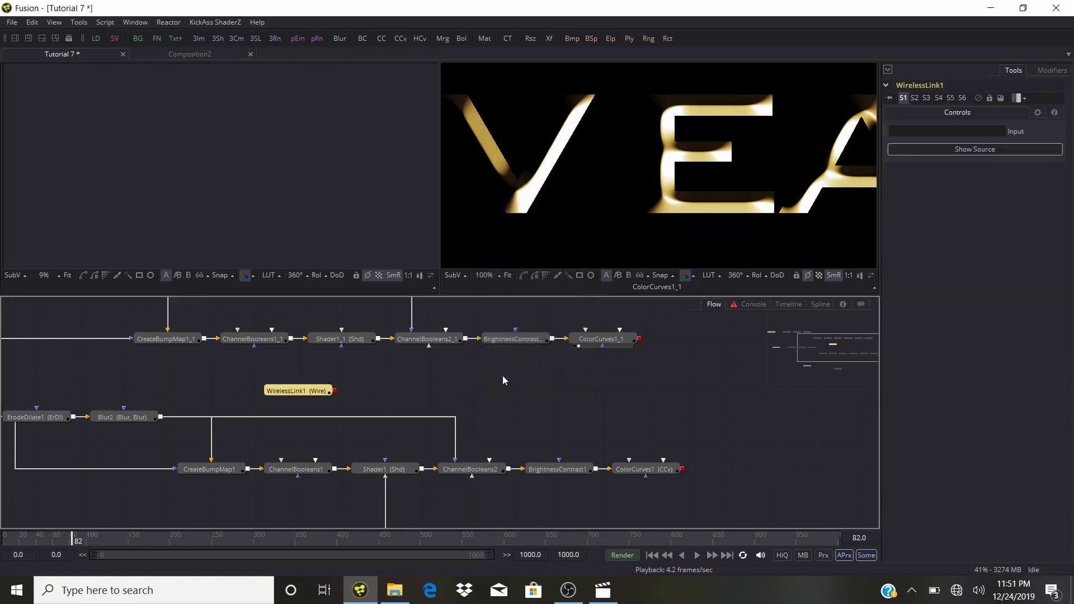
left_click_drag(302, 401, 342, 335)
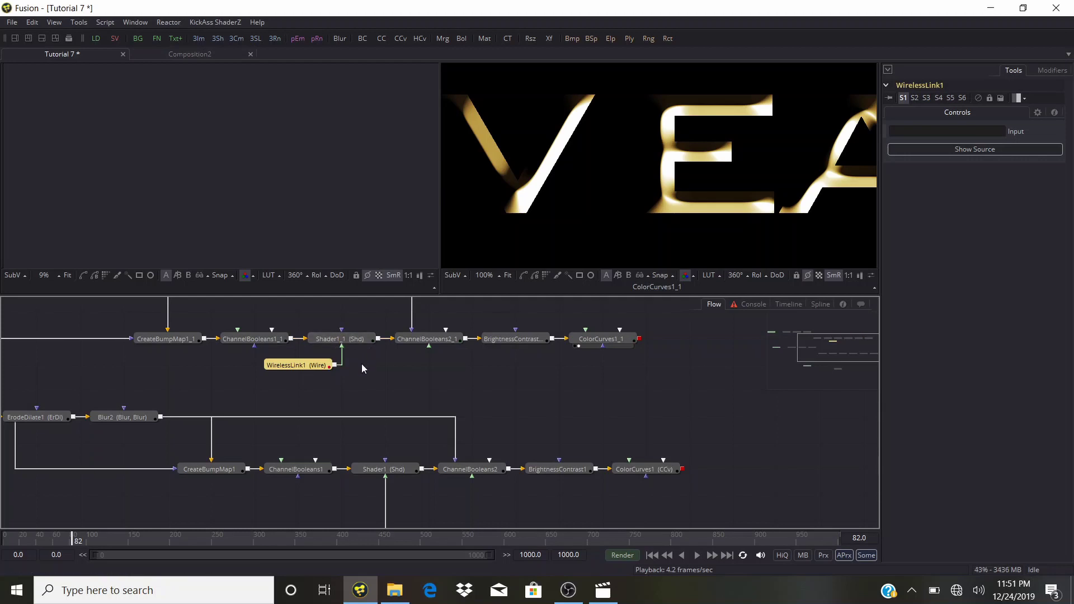
left_click_drag(292, 369, 205, 371)
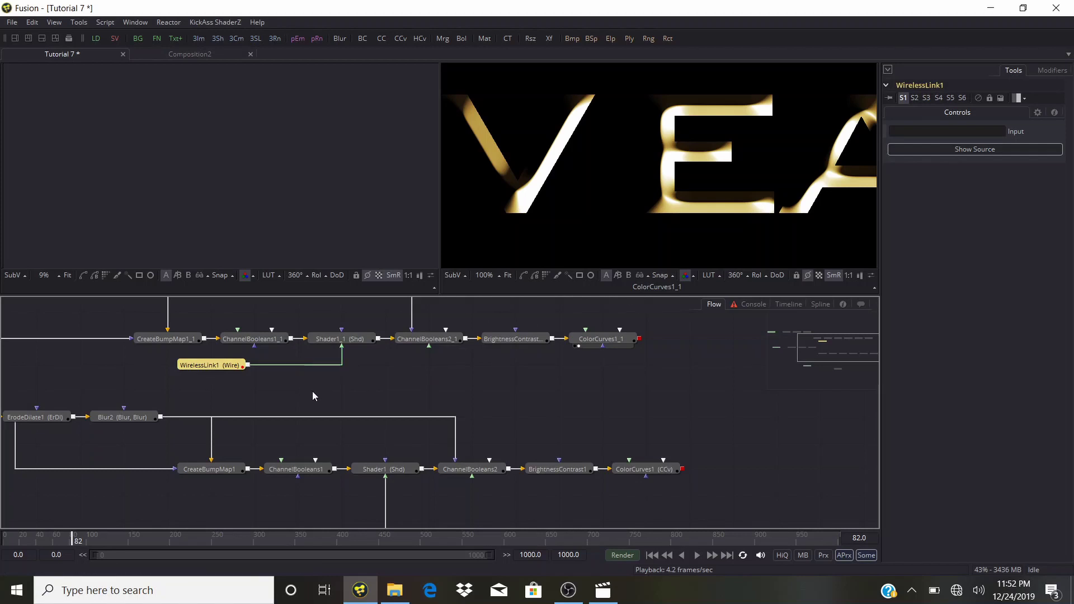
Assign the Reflection Map loader as the input of WirelessLink1 and check the reflection on the letters.
left_click_drag(688, 372, 681, 264)
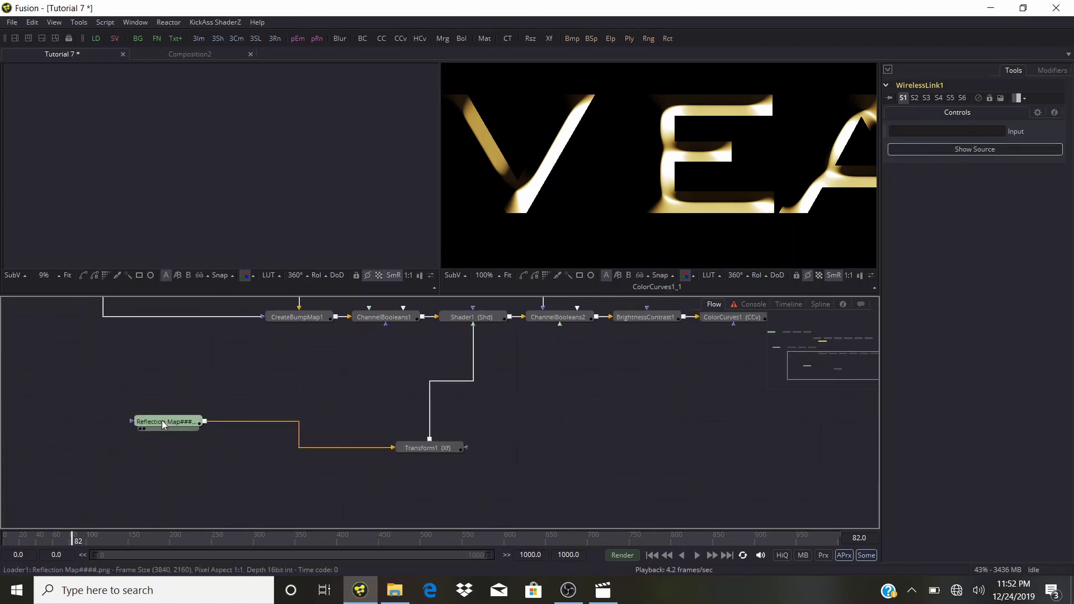
mouse_move(162, 423)
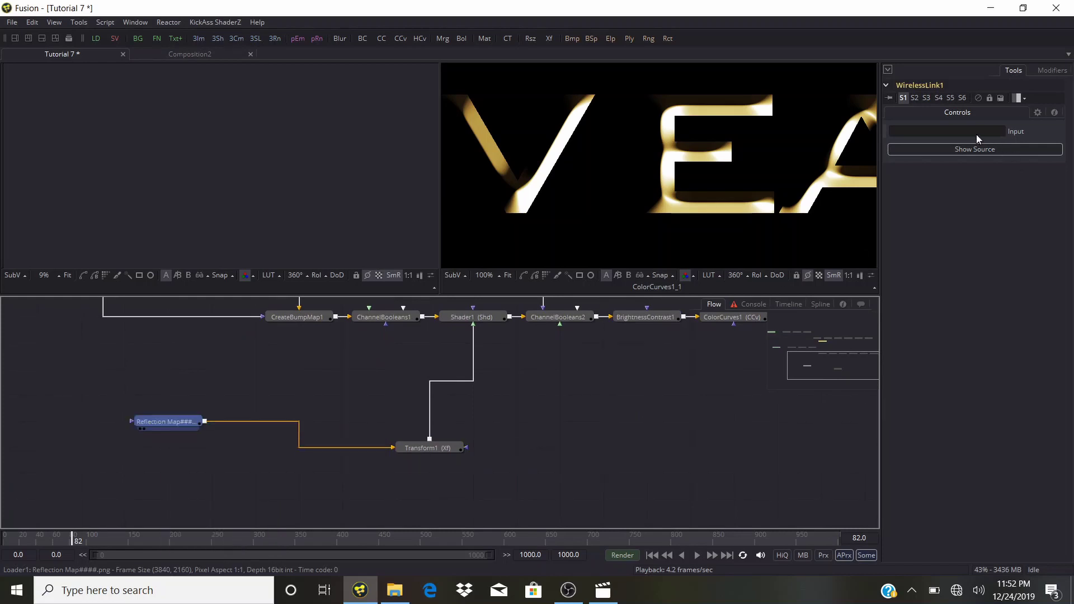
left_click_drag(972, 132, 972, 132)
left_click_drag(549, 425, 529, 600)
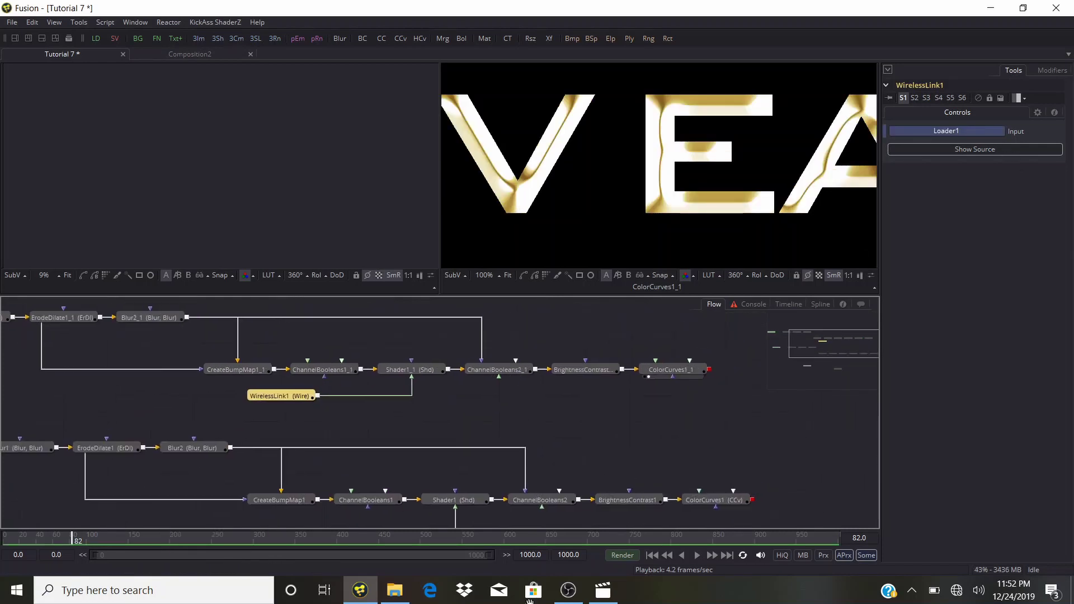
scroll(635, 143, "down", 5)
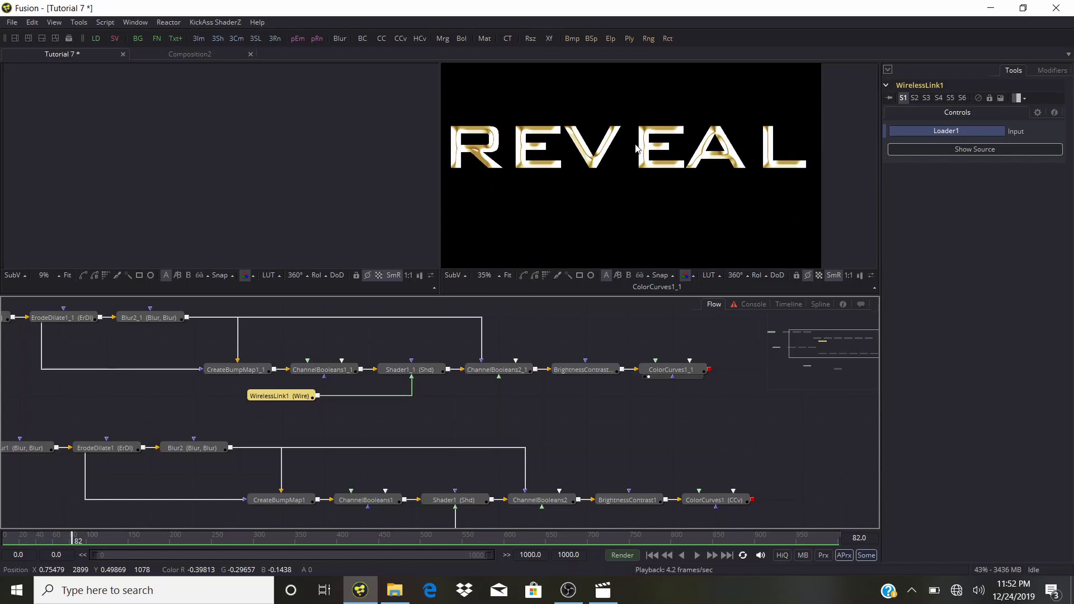
Insert a Transform node between WirelessLink1 and Shader1_1 and set its size to about 0.479.
left_click_drag(283, 399, 215, 405)
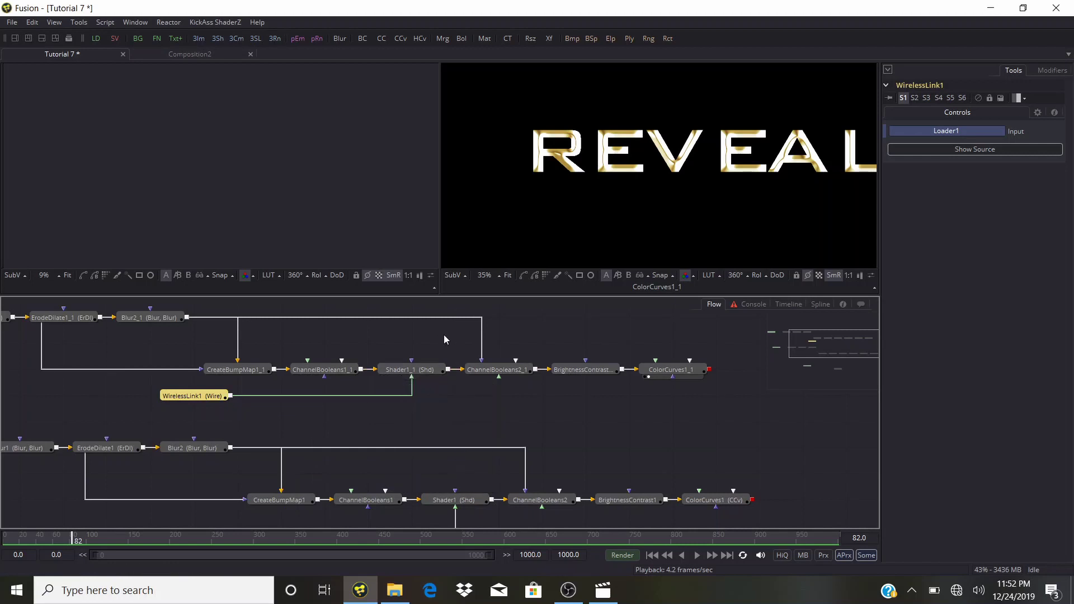
left_click(550, 39)
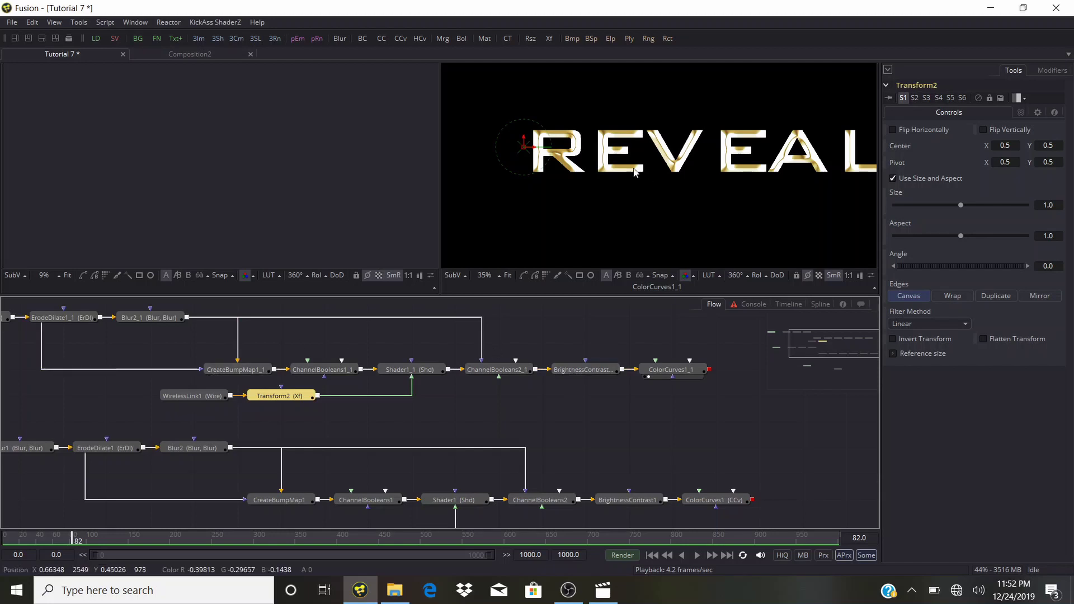
left_click_drag(962, 206, 928, 197)
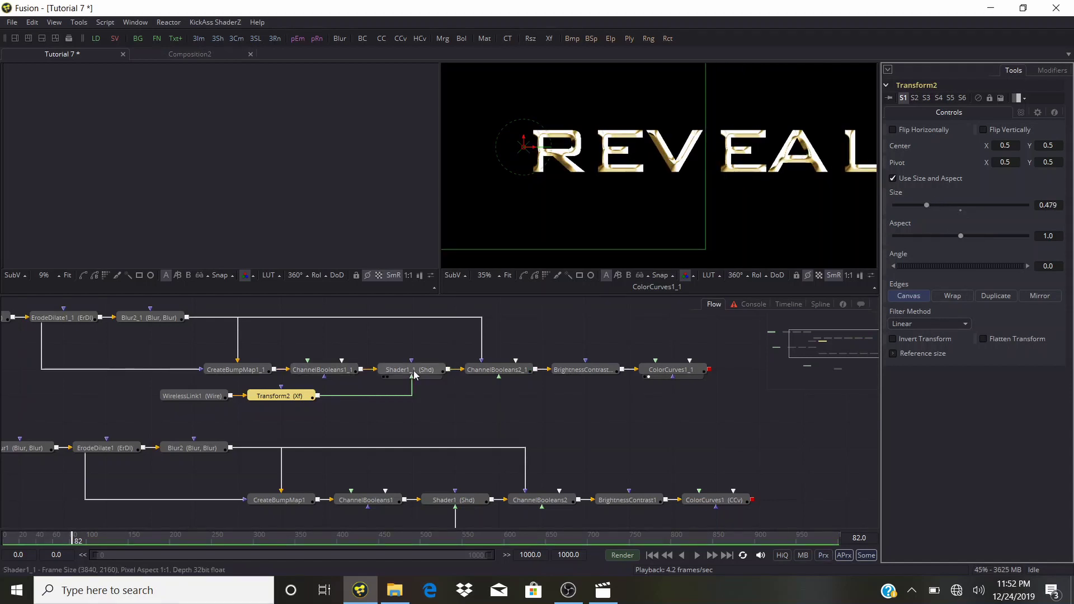
Set Shader1_1's Equator Angle to about 82.9 and check the letters close up.
left_click(390, 372)
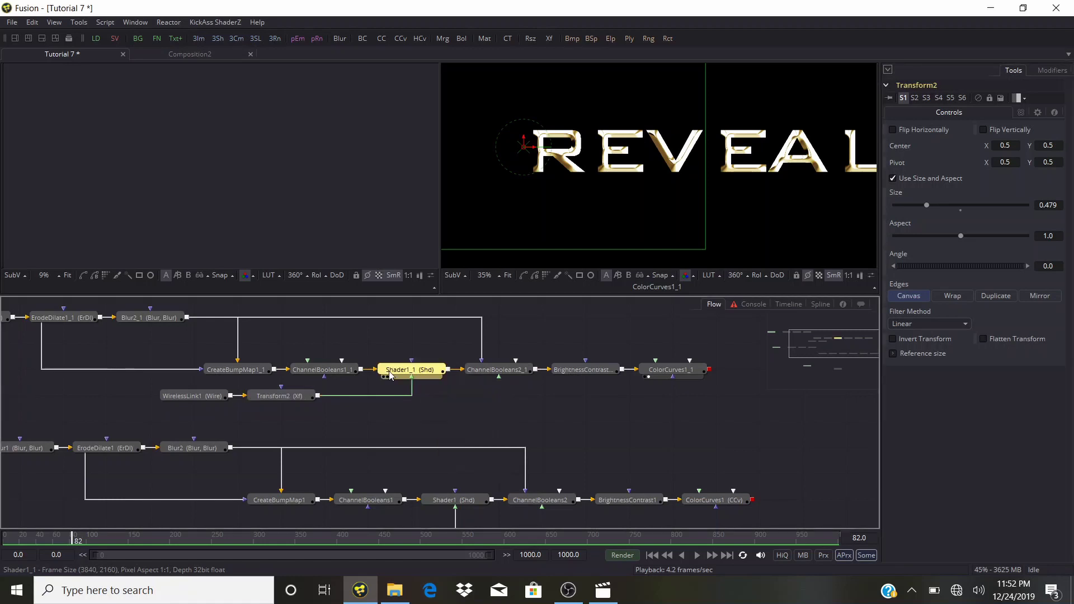
left_click_drag(973, 291, 975, 290)
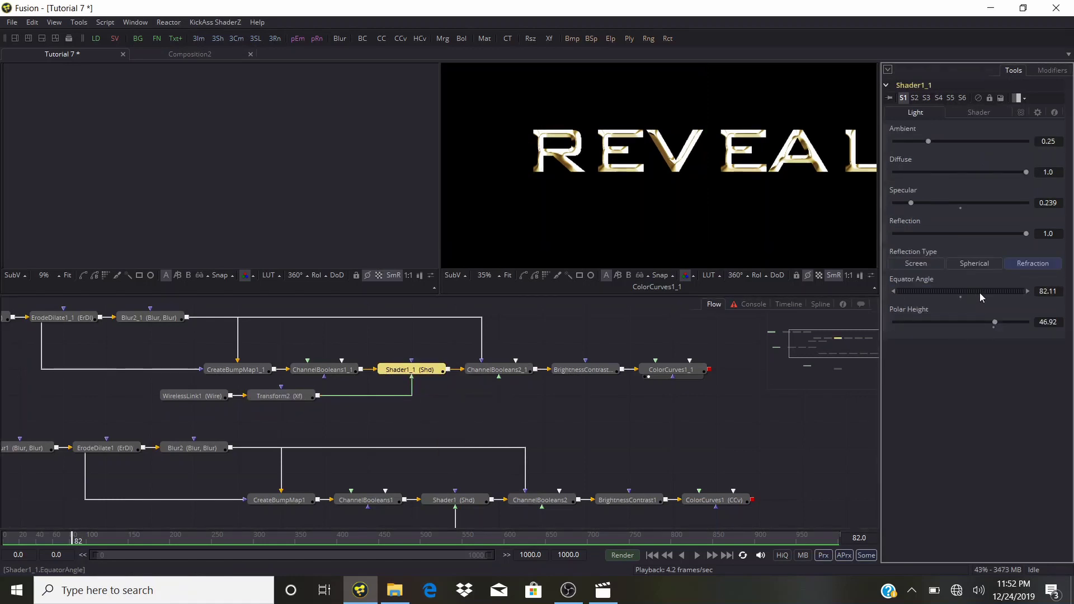
scroll(639, 163, "up", 2)
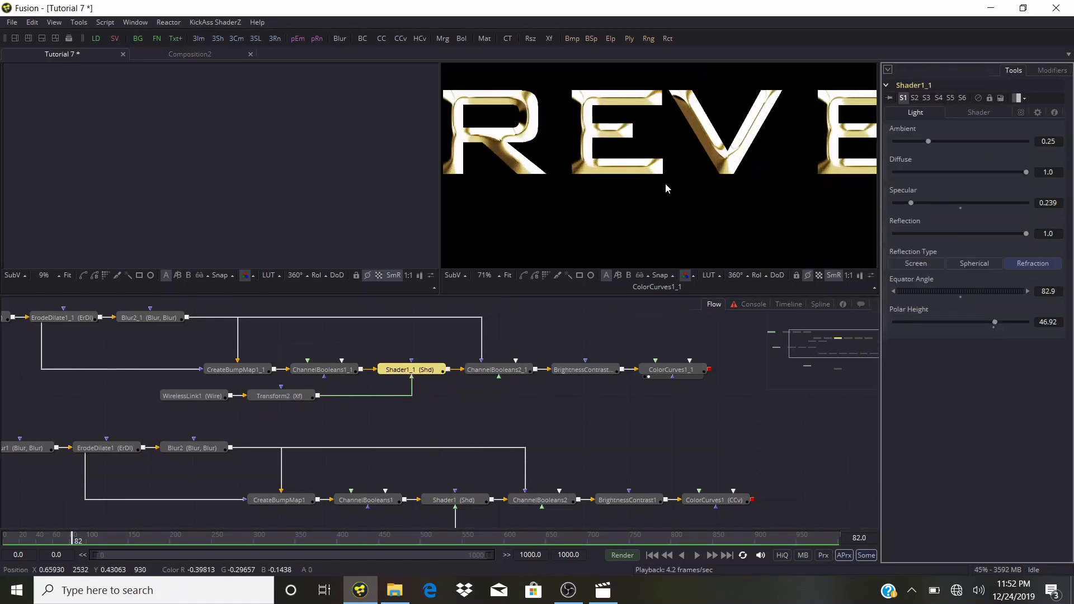
left_click_drag(586, 183, 536, 211)
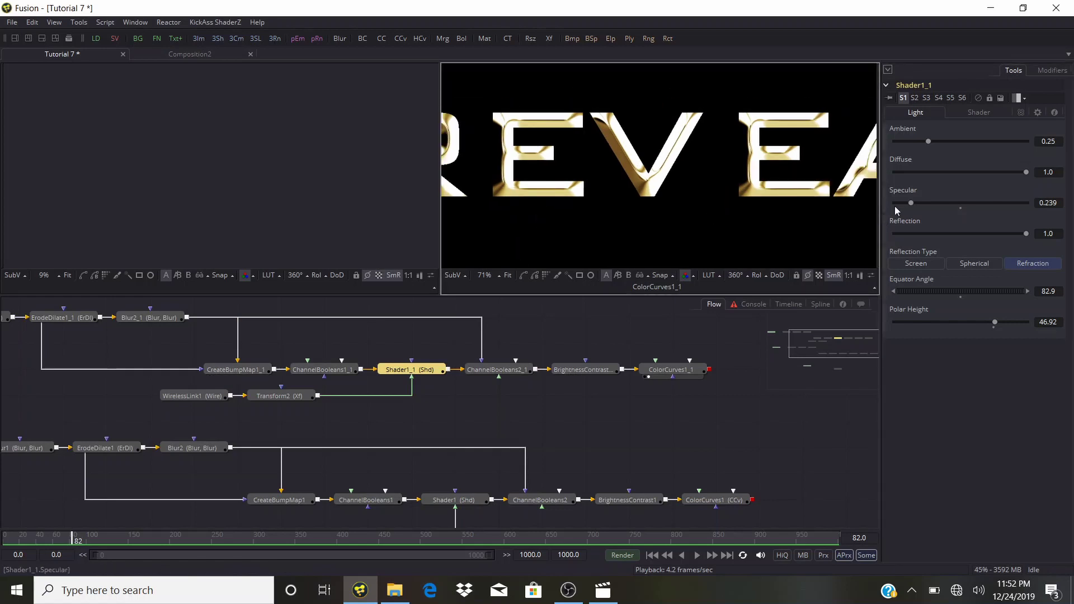
Set Shader1_1's Specular to 0.0 and check the whole logo reveal title.
left_click_drag(912, 202, 894, 203)
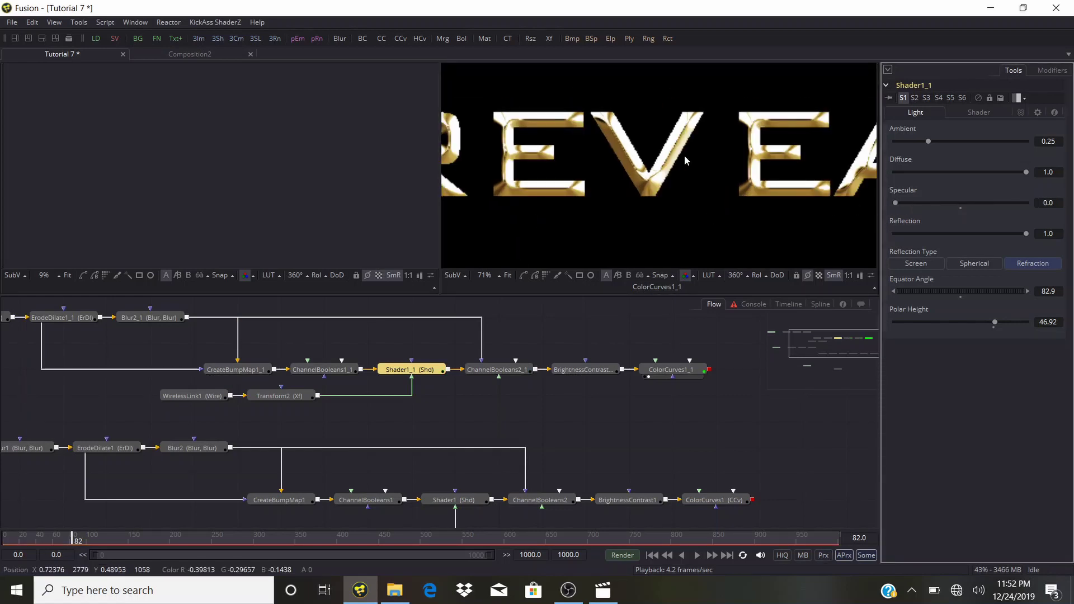
scroll(686, 161, "down", 2)
left_click_drag(669, 205, 856, 185)
scroll(559, 184, "up", 3)
scroll(558, 185, "down", 4)
left_click(236, 369)
Merge ColorCurves1_1 over ColorCurves1 with a Merge node and show the result in the second viewer.
left_click_drag(548, 433, 283, 377)
left_click_drag(445, 314, 484, 394)
left_click_drag(490, 447, 487, 443)
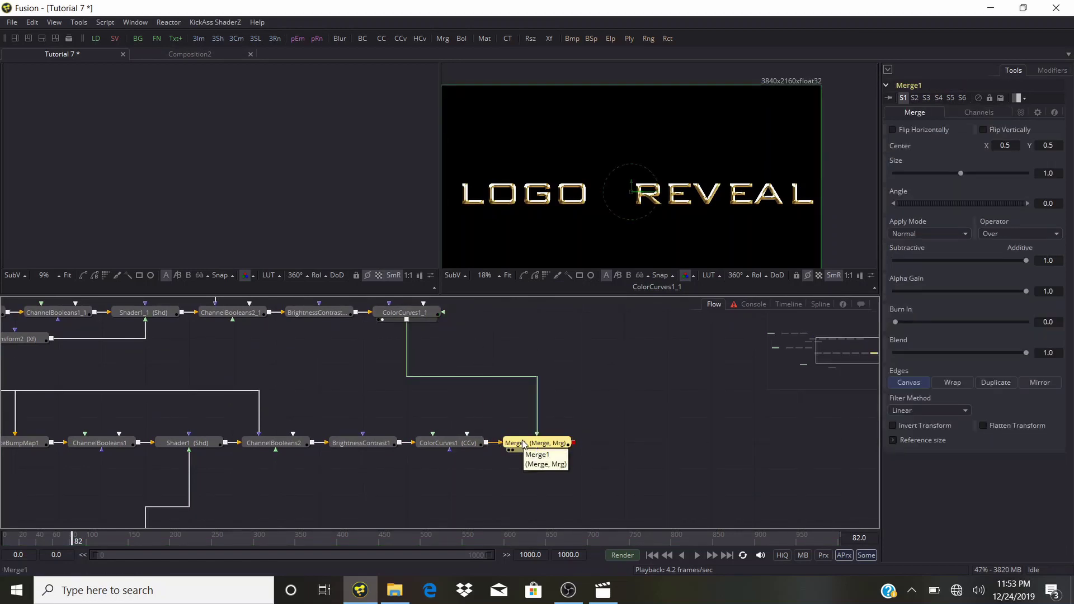
key("2")
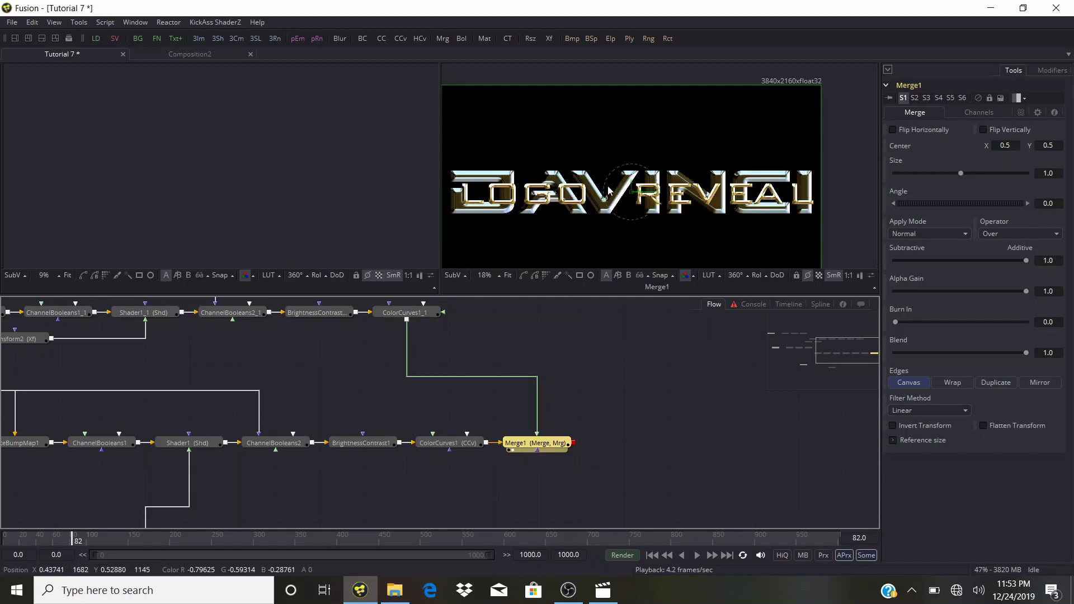
Move the logo reveal title below davinci with Merge1's Center Y at about 0.338 and set its Size to about 0.667.
left_click_drag(633, 187, 633, 221)
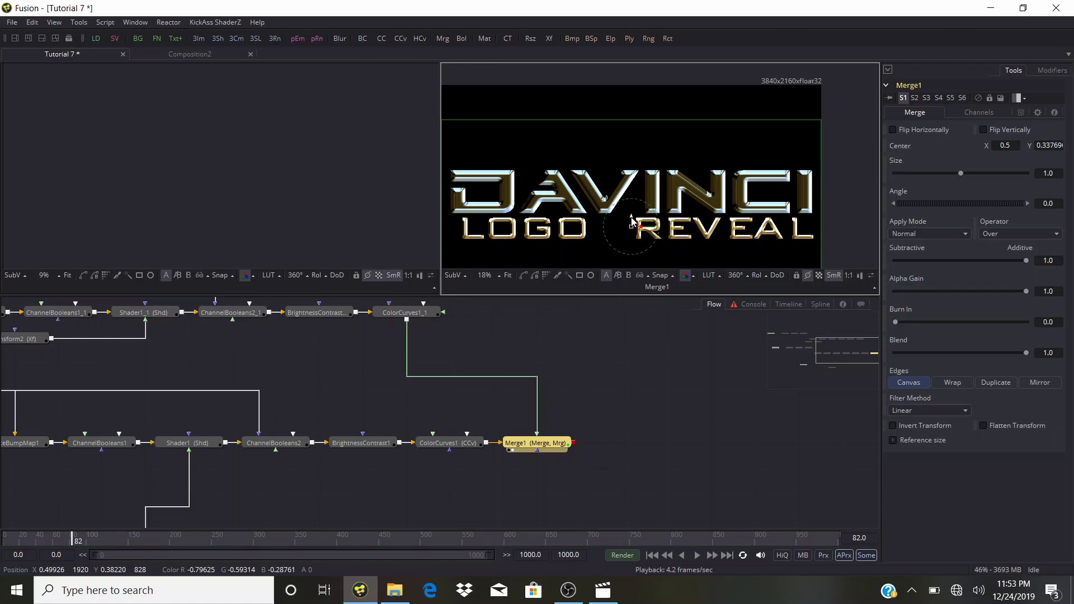
mouse_move(959, 174)
left_mouse_down()
mouse_move(929, 175)
mouse_move(938, 175)
left_mouse_up()
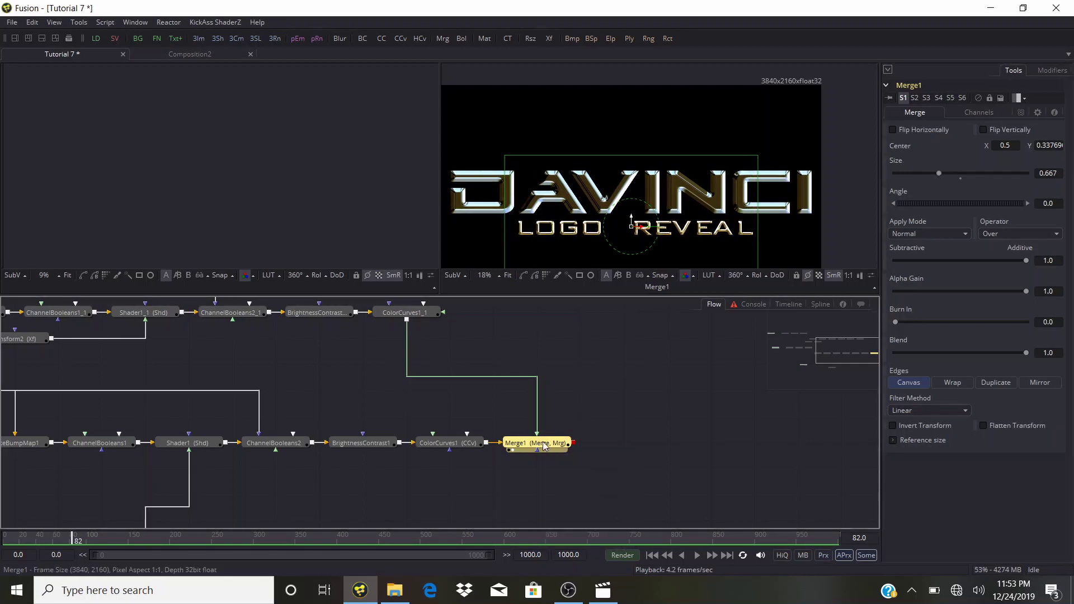
Add a Transform node after Merge1, set its Size to about 0.675 and show it in the second viewer.
key("shift+space")
type("xf")
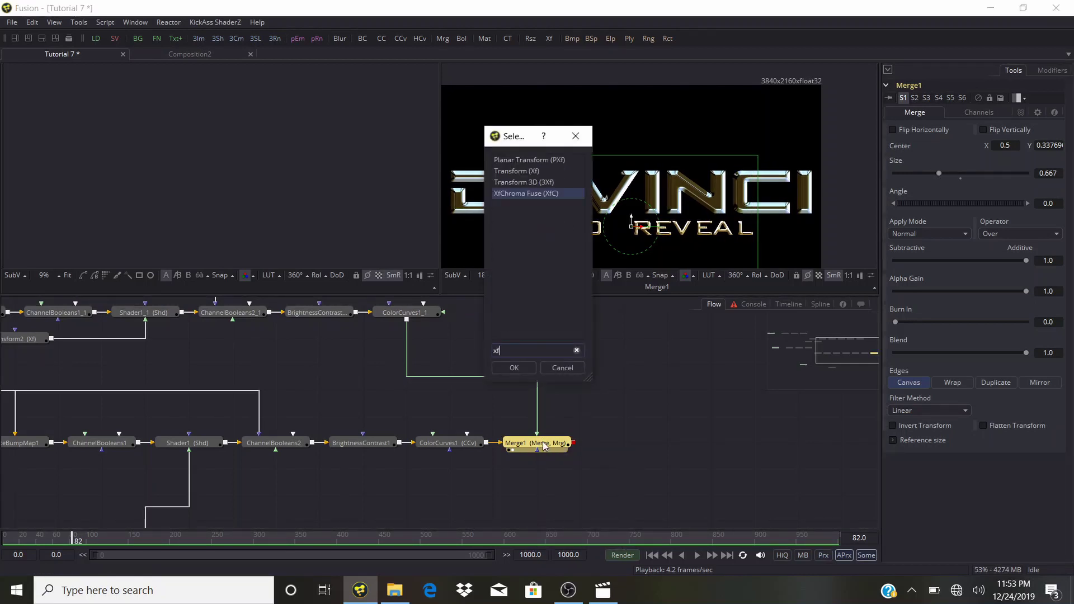
left_click(527, 173)
left_click(515, 367)
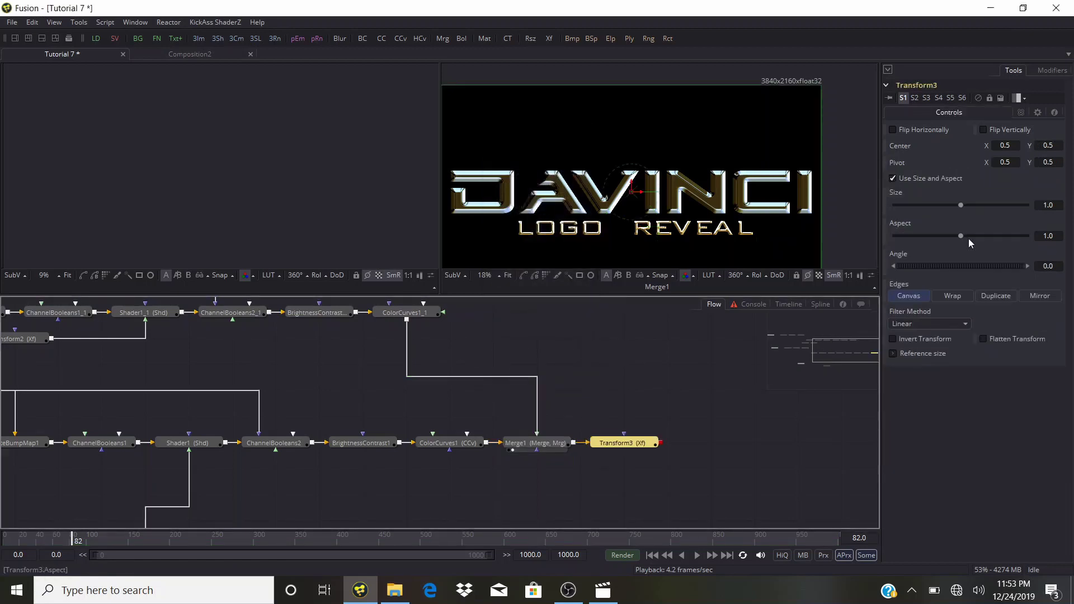
left_click_drag(963, 202, 940, 203)
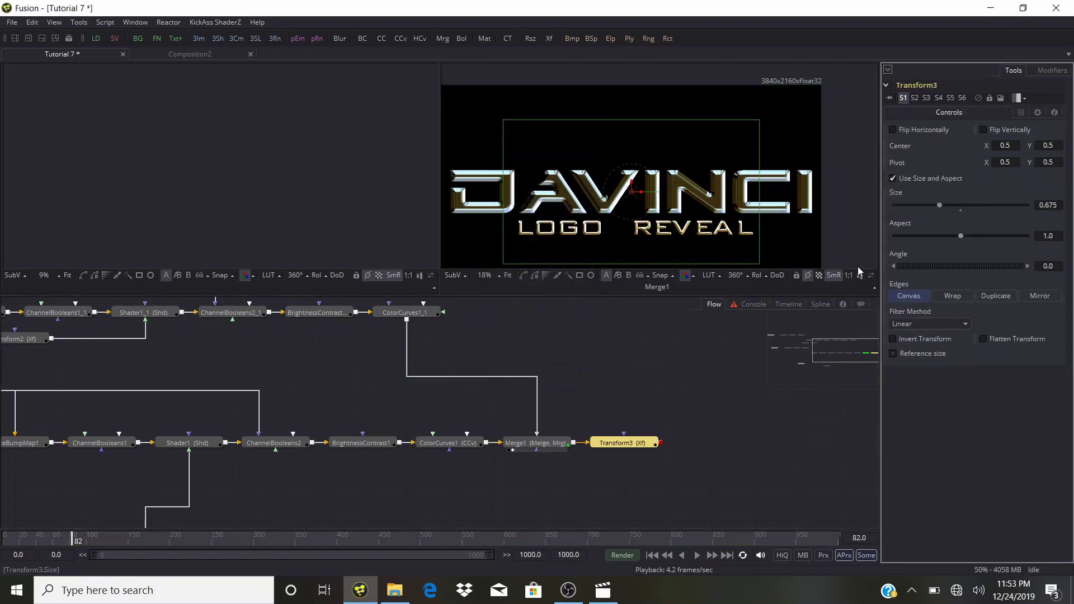
left_click(599, 449)
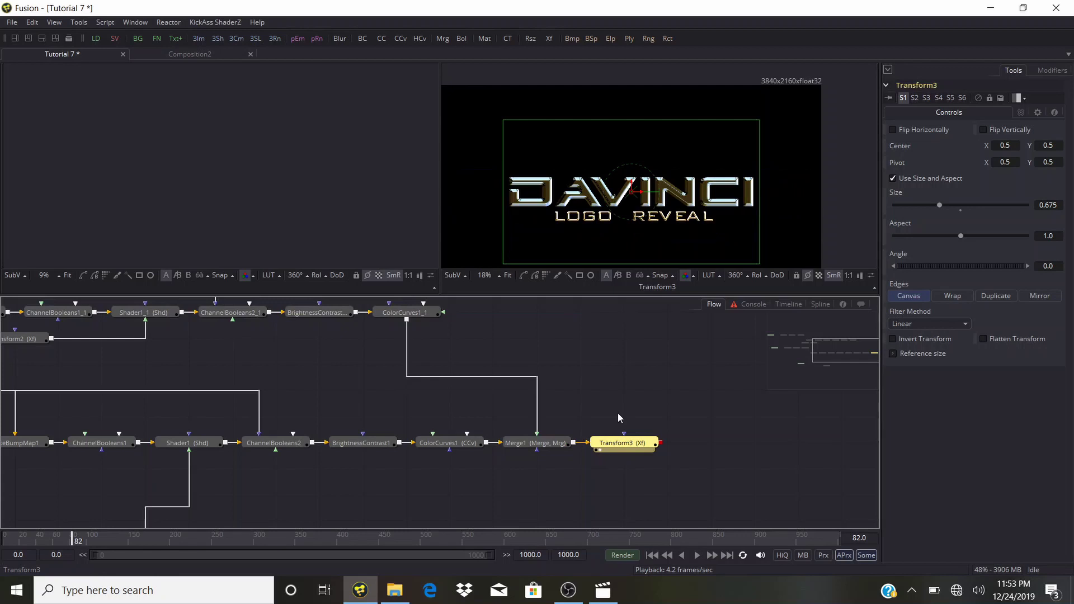
scroll(627, 194, "up", 3)
scroll(627, 193, "down", 3)
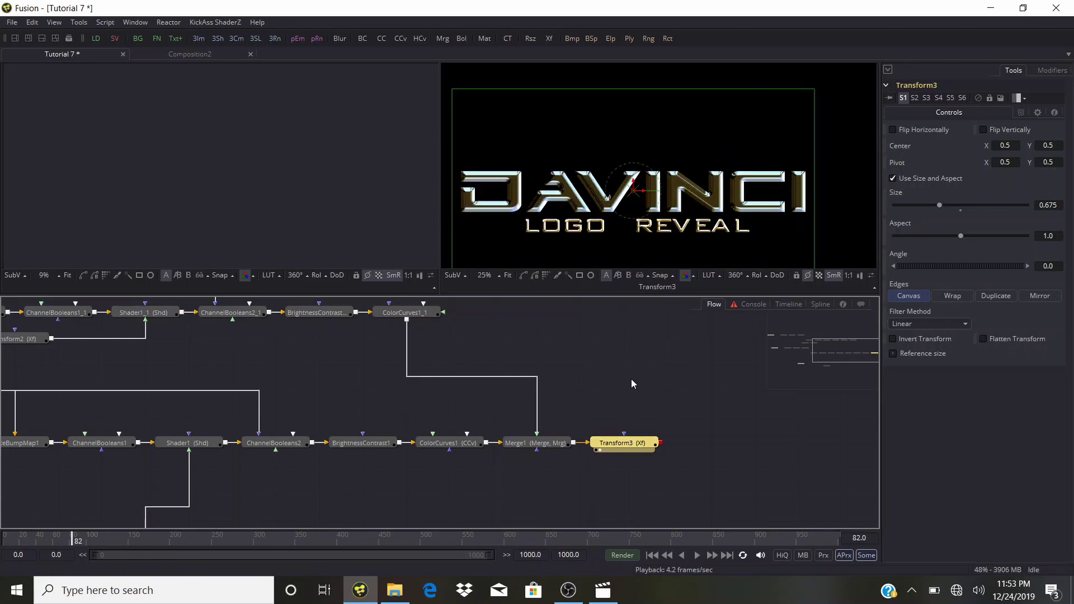
Set Shader1's Specular to about 1.291 and check the davinci letters close up.
left_click(631, 358)
scroll(582, 208, "up", 2)
scroll(583, 200, "up", 2)
scroll(577, 189, "down", 2)
left_click_drag(590, 379, 799, 368)
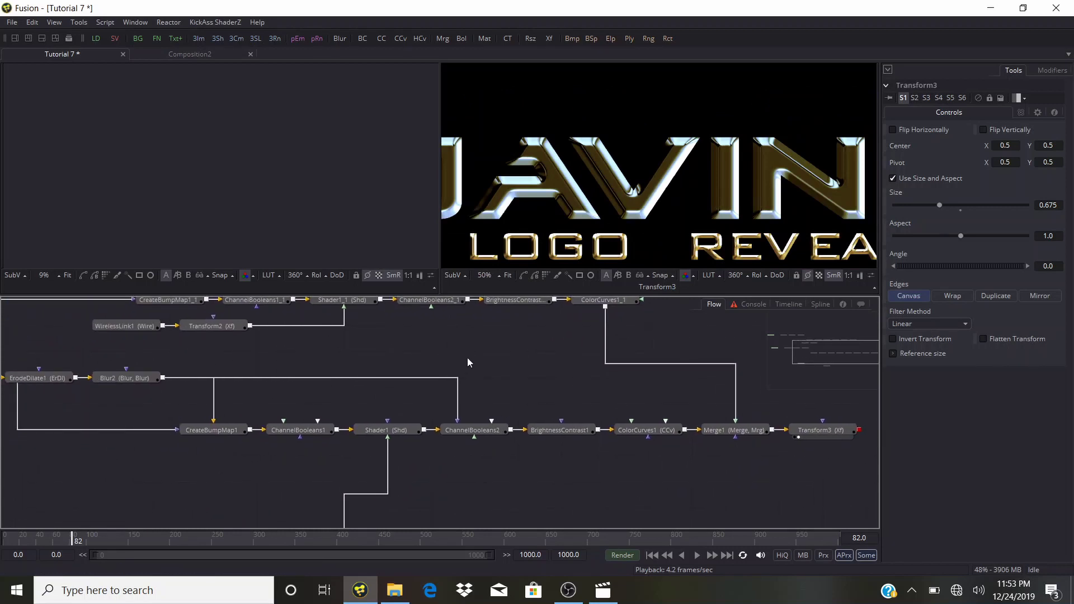
scroll(480, 402, "left", 1)
left_click(411, 432)
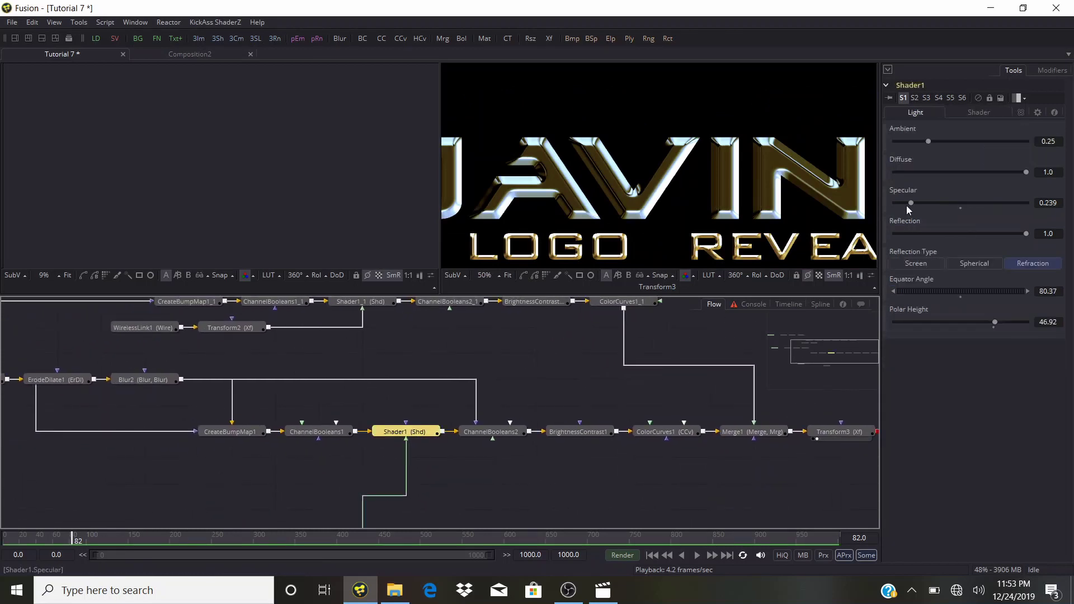
left_click_drag(914, 203, 982, 214)
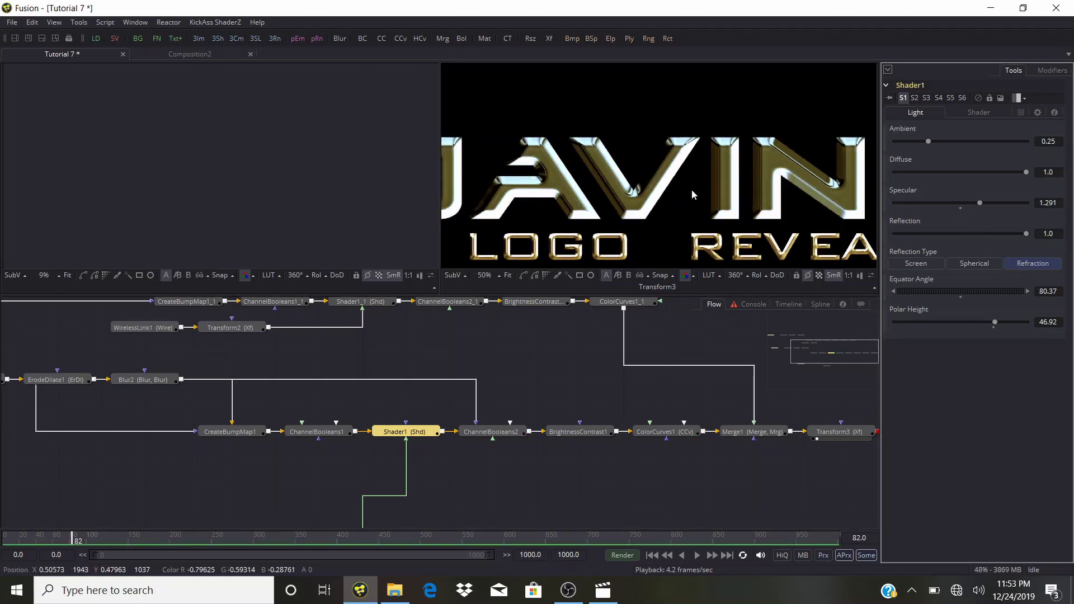
scroll(694, 195, "down", 3)
scroll(708, 187, "up", 3)
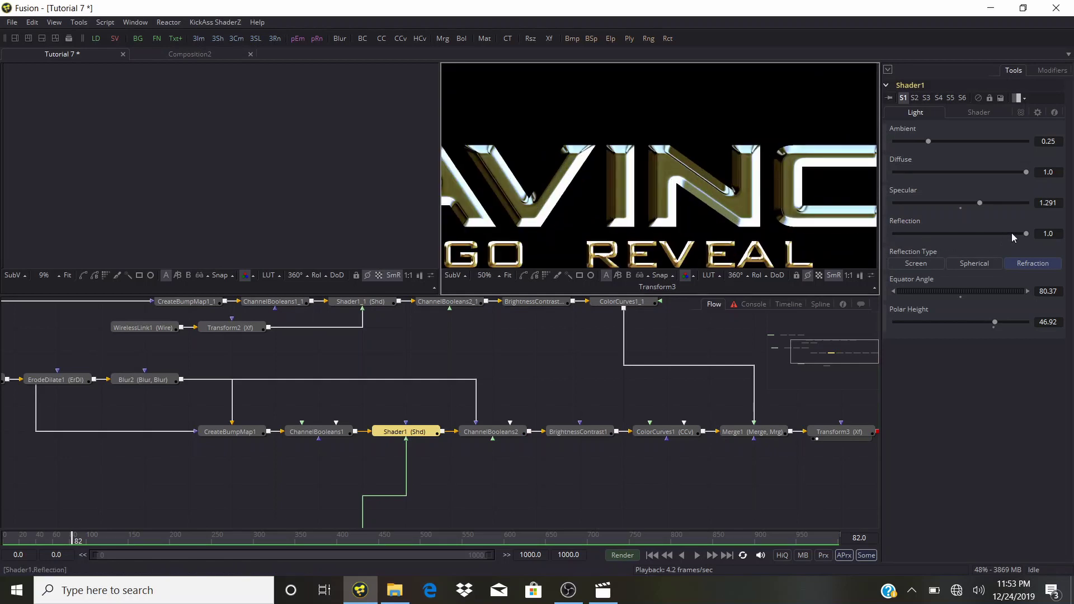
Switch Shader1's Reflection Type to Spherical and set its Specular to about 0.188, checking the whole title.
left_click(984, 261)
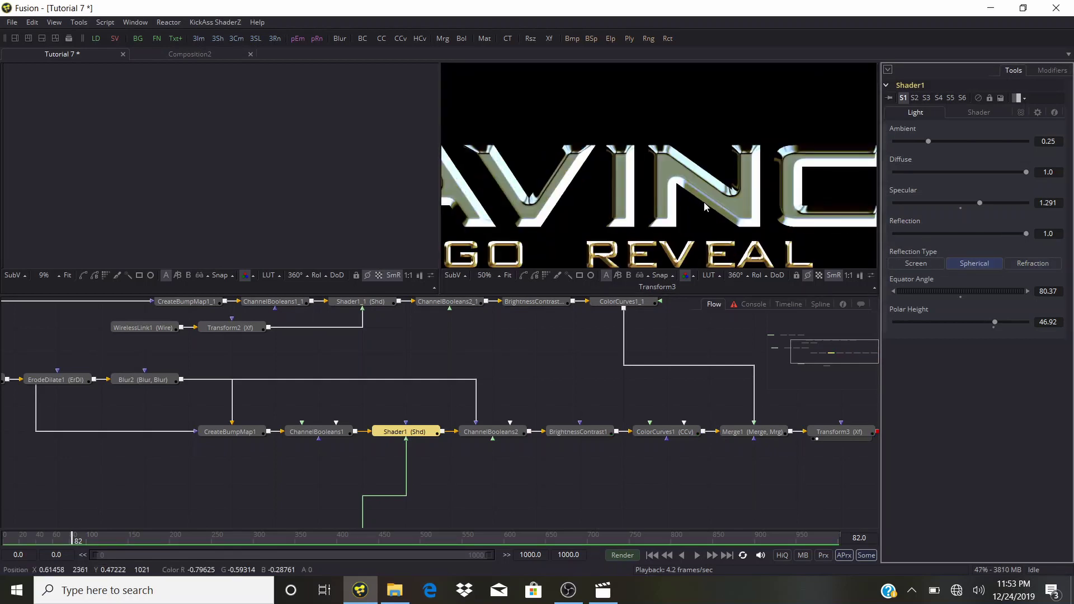
left_click_drag(979, 202, 907, 199)
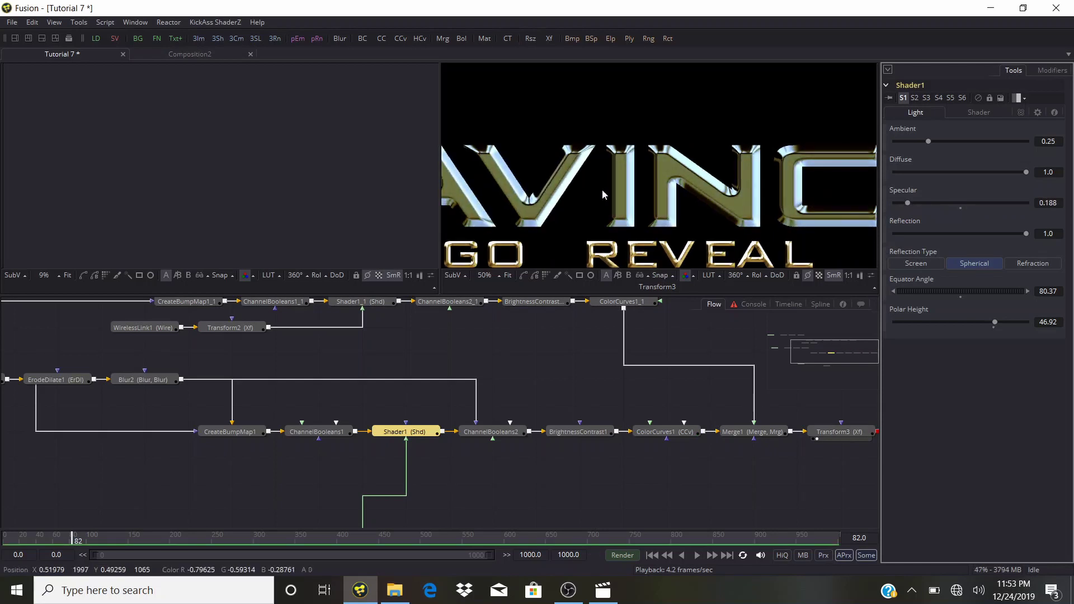
scroll(602, 189, "down", 4)
scroll(593, 223, "up", 2)
Paste another copy of the title node chain, from Text1 through ColorCurves1, into the empty flow area below the reflection map.
left_click_drag(514, 386, 634, 272)
left_click_drag(539, 461, 537, 339)
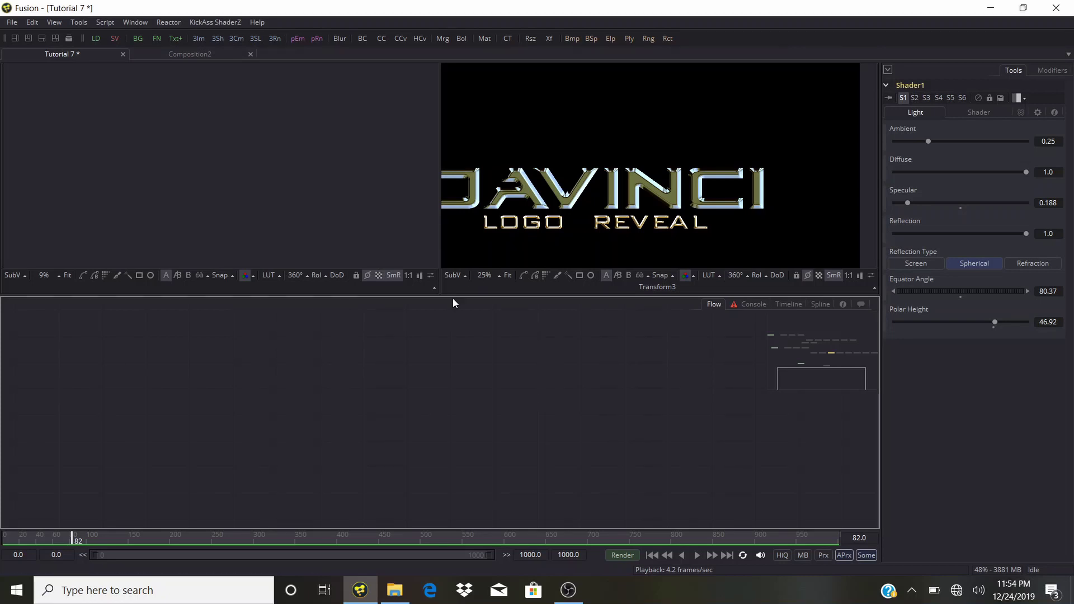
right_click(328, 398)
left_click(356, 362)
left_click_drag(348, 442, 144, 482)
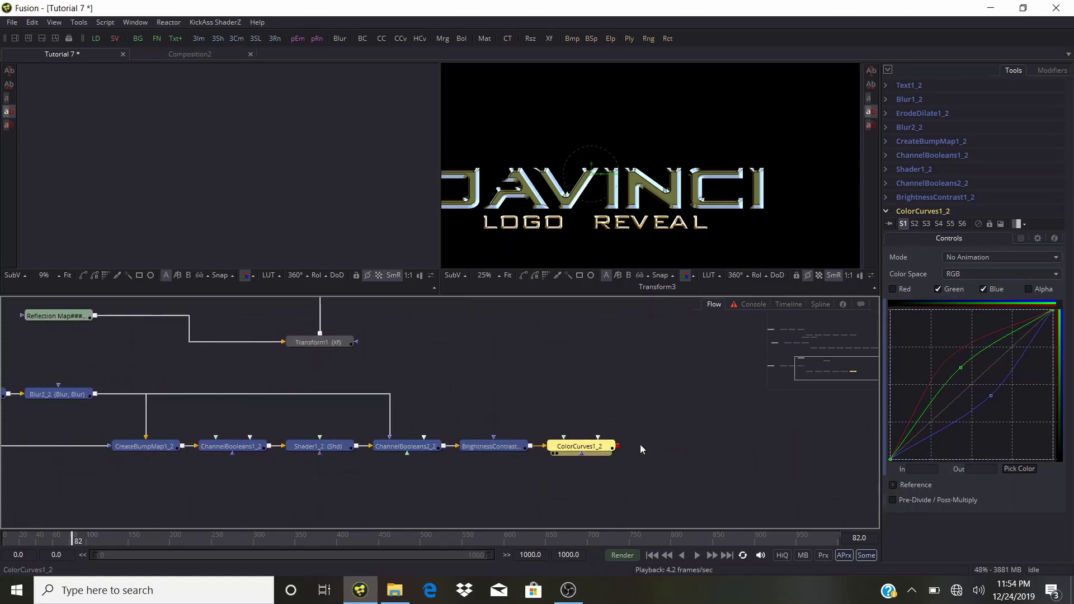
left_click_drag(602, 453, 732, 453)
left_click(540, 486)
left_click_drag(385, 489, 856, 484)
Detach Text1_2 from the pasted chain and delete it together with the pipe router feeding Blur1_2.
left_click_drag(342, 391, 238, 401)
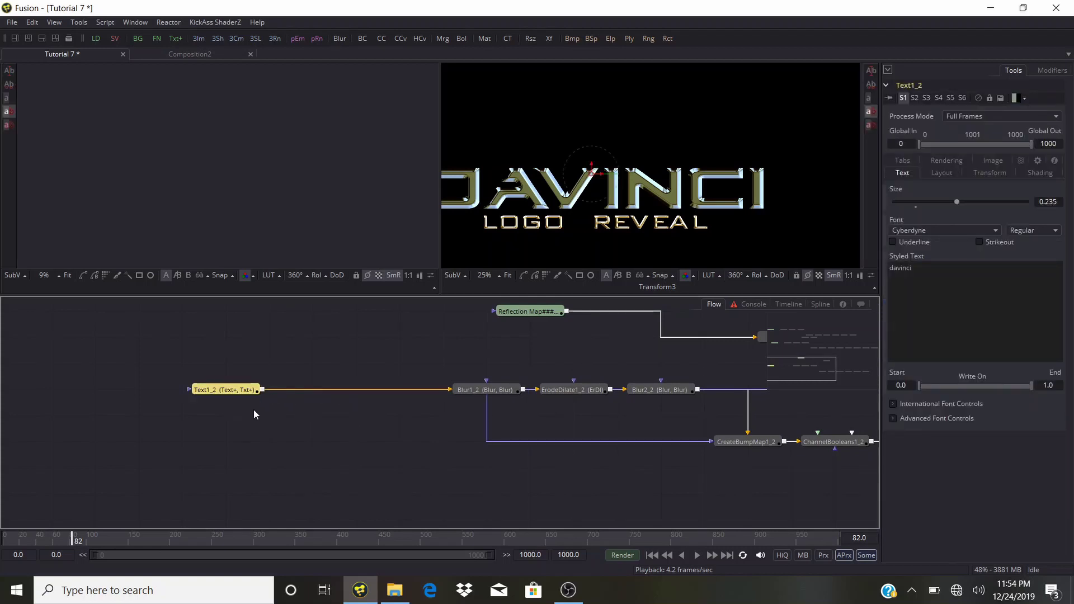
left_click(307, 390, "ctrl")
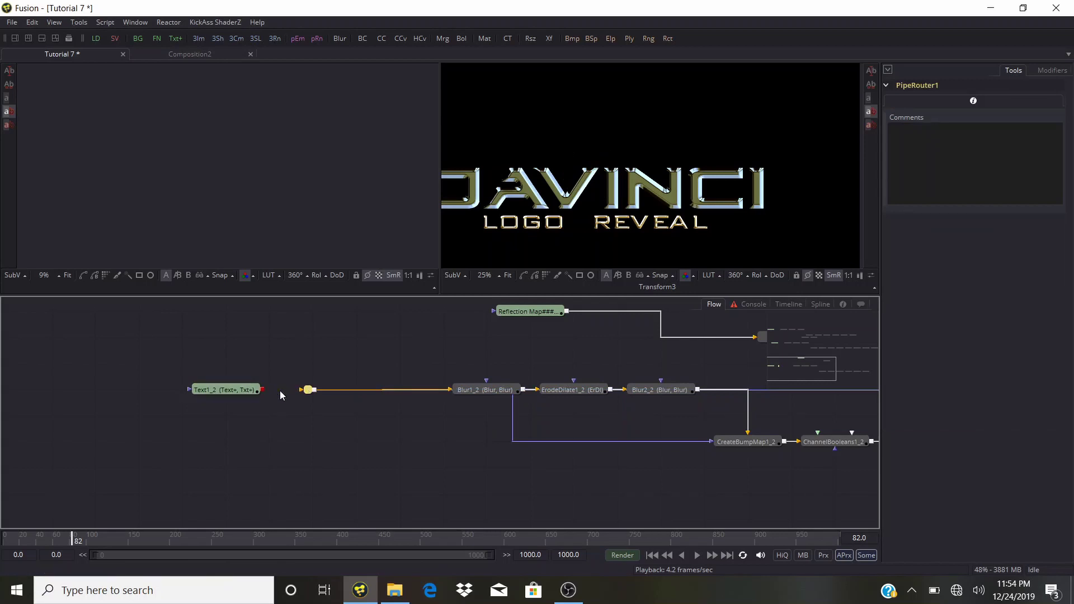
left_click_drag(219, 392, 176, 367)
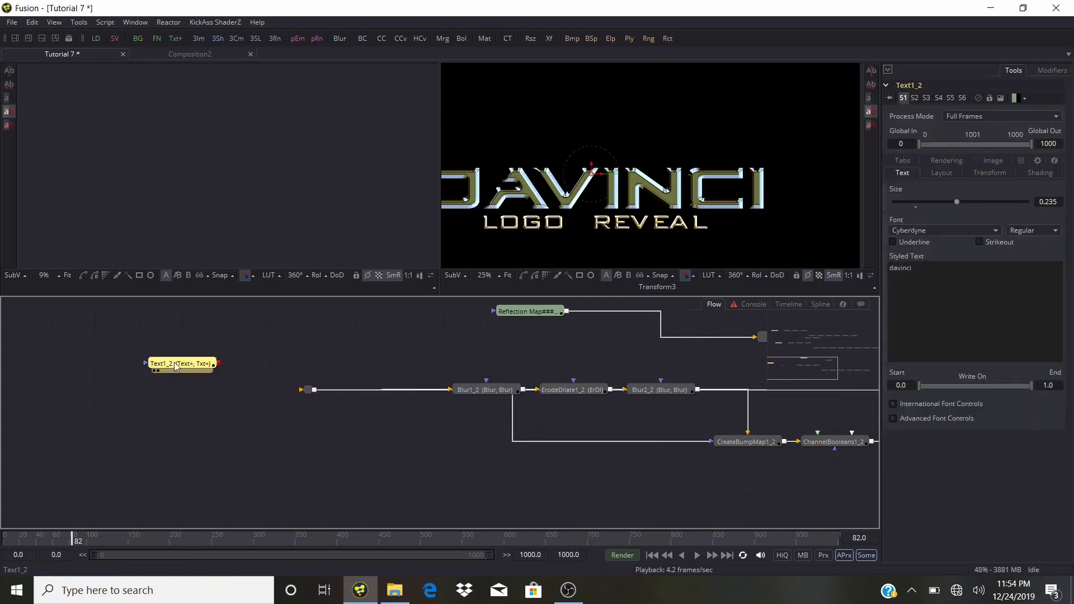
right_click(175, 367)
left_click(219, 37)
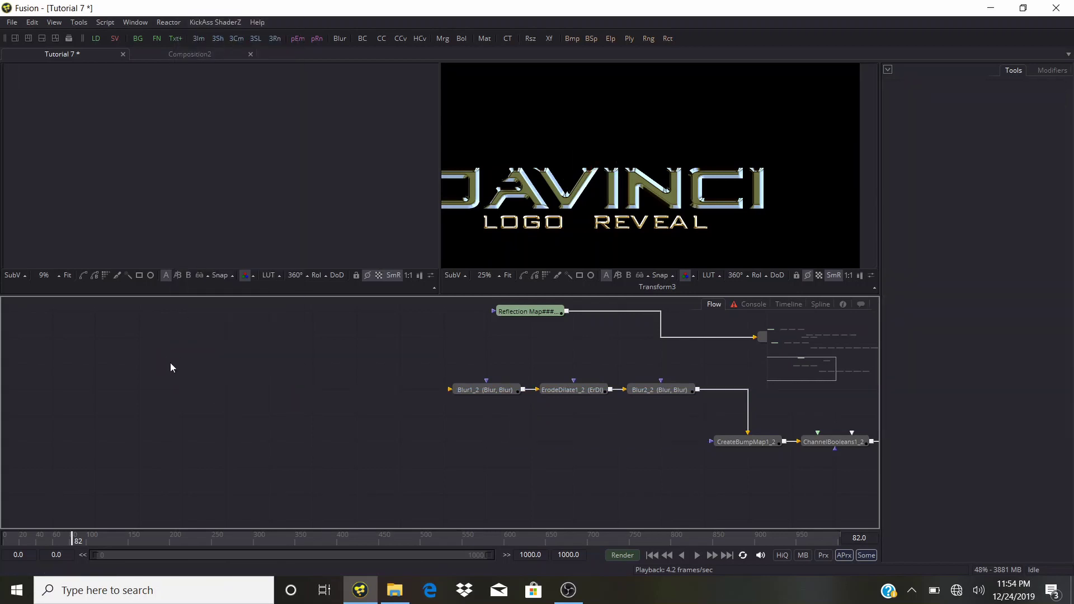
Add a Background node before the pasted Blur1_2 chain and attach a Rectangle mask to it.
left_click_drag(171, 364, 223, 367)
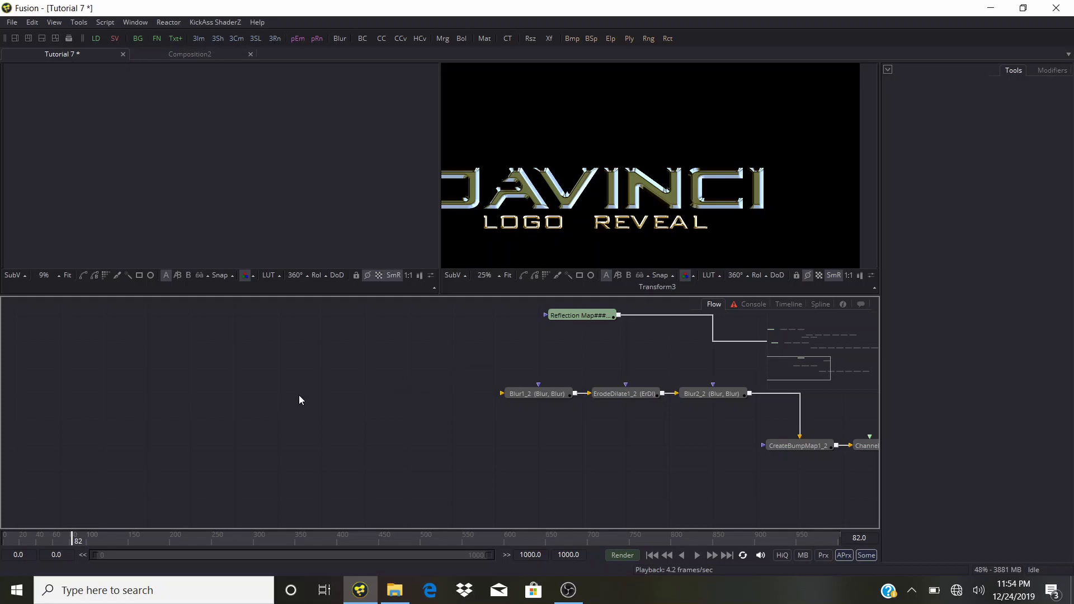
key("ctrl+space")
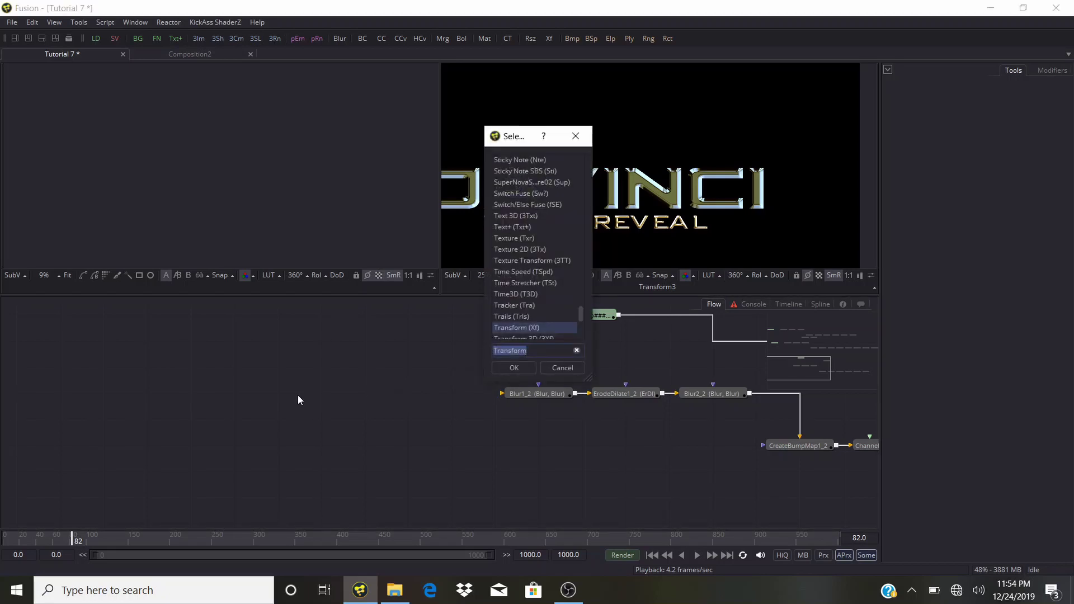
type("bg")
key("Return")
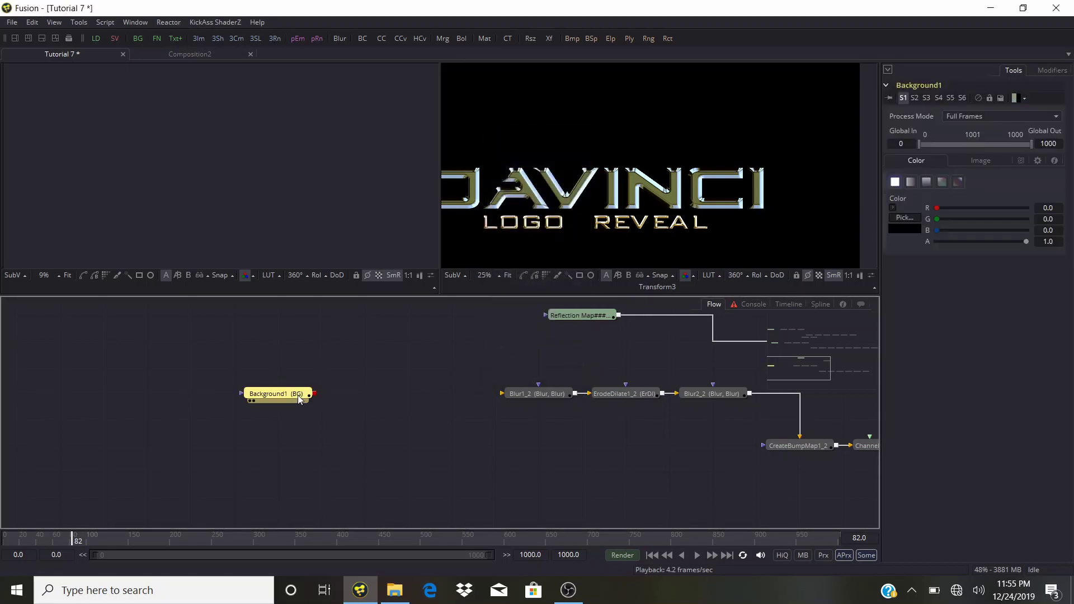
key("ctrl+space")
type("rec")
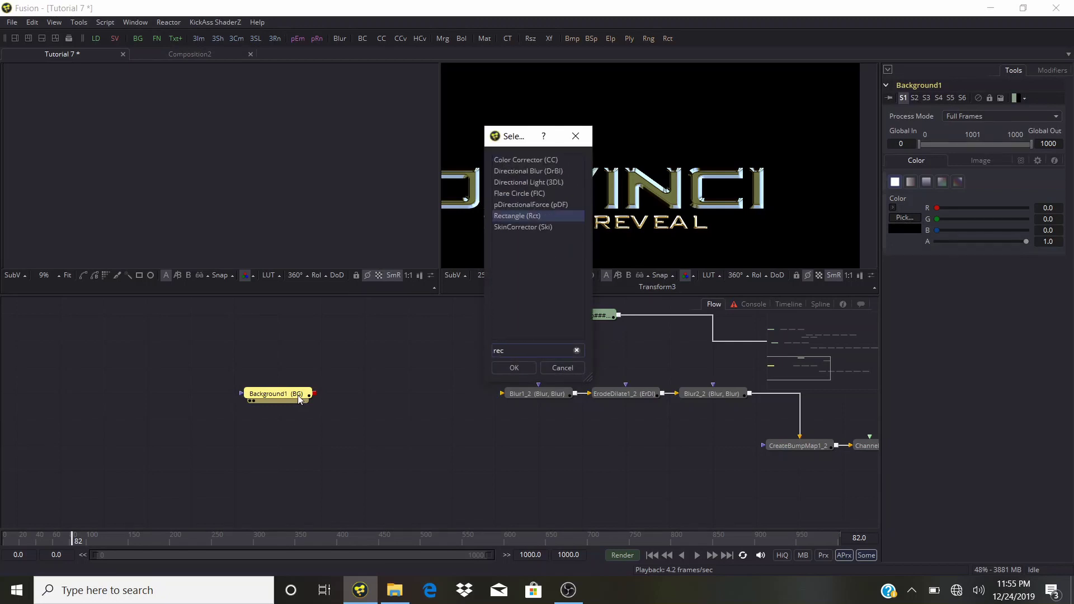
key("Return")
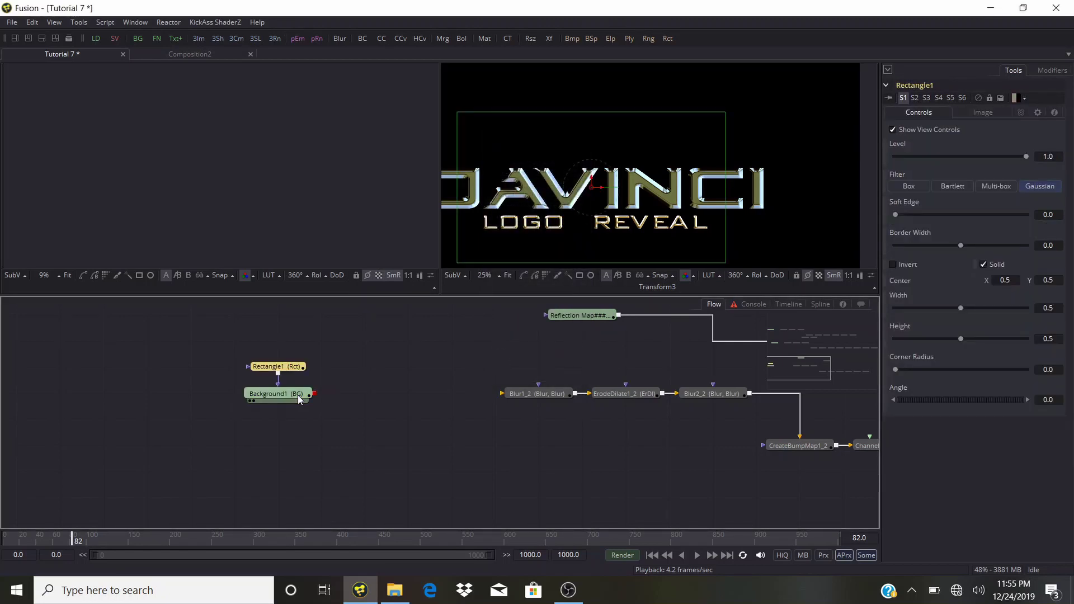
Add a second Rectangle mask and pull it out of the connection between Rectangle1 and Background1.
key("ctrl+space")
type("rec")
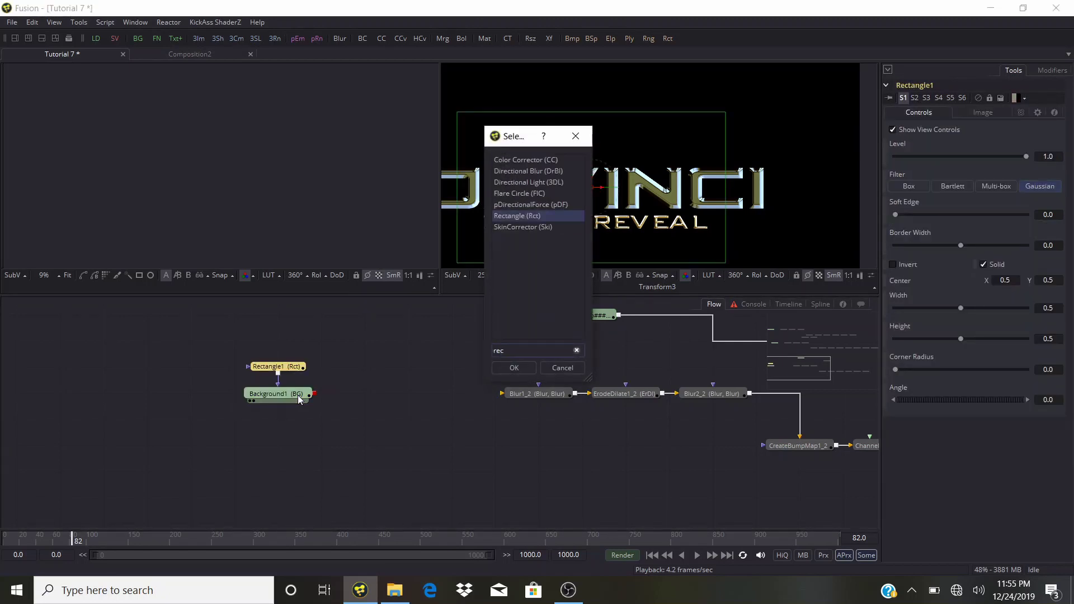
left_click(518, 367)
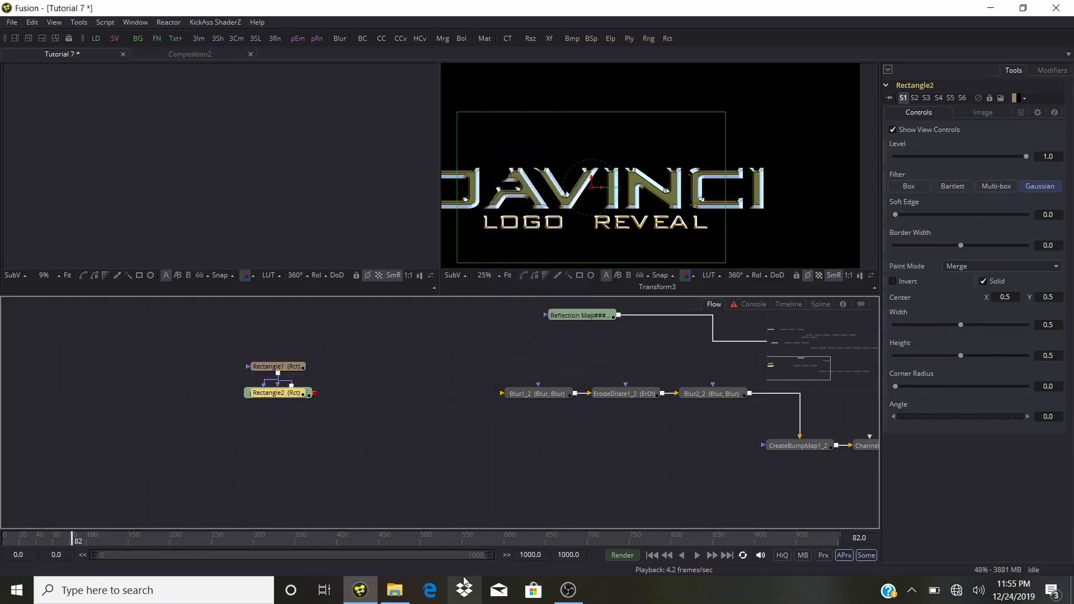
key("ctrl+space")
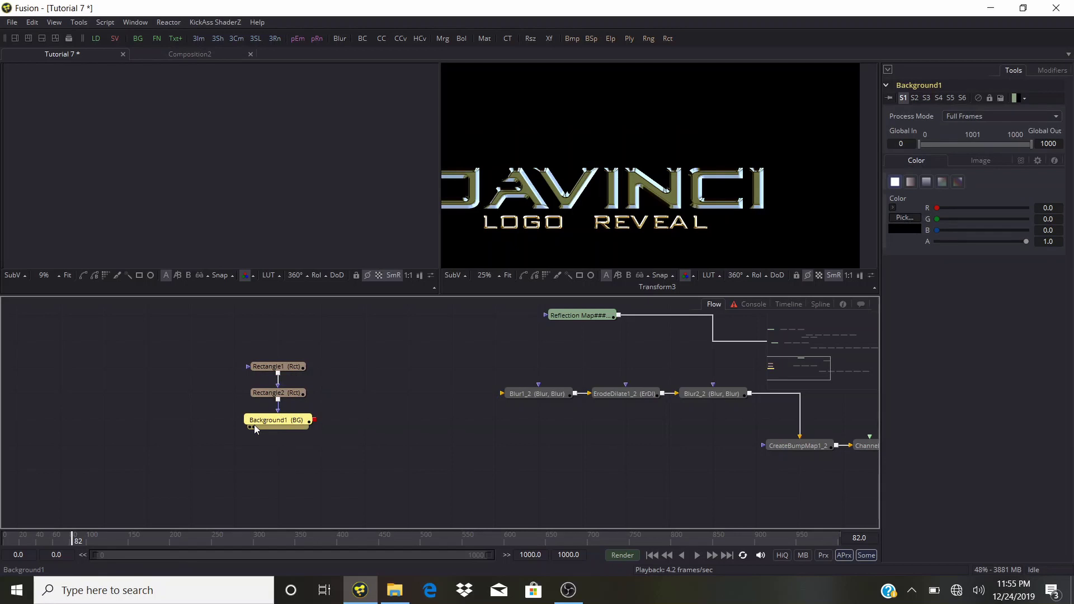
left_click_drag(258, 393, 214, 392)
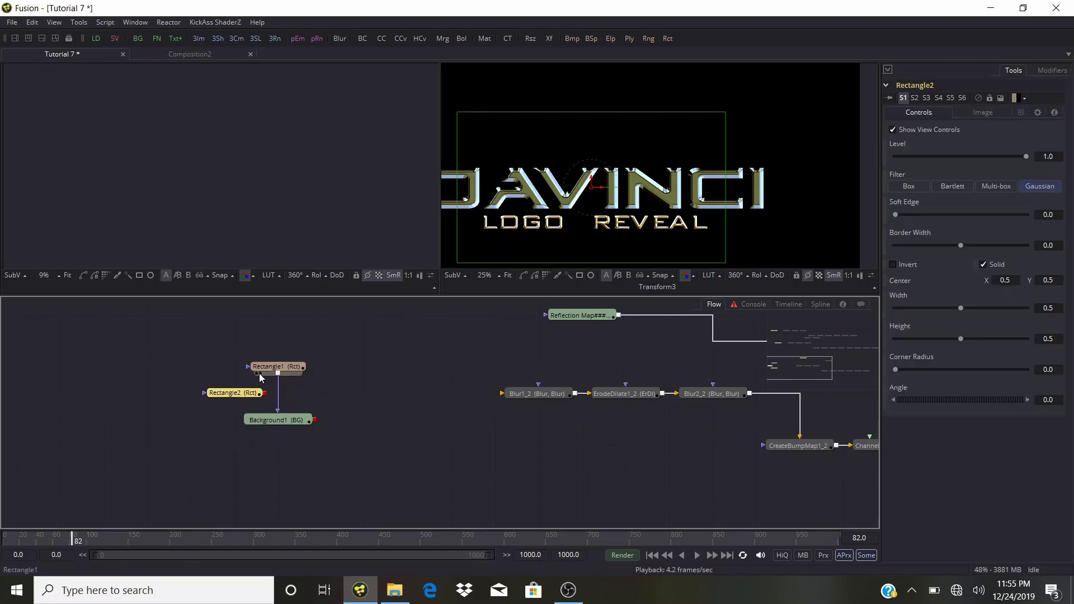
Resize Rectangle2 to a Width of 0.6125 and a Height of about 0.315, and view Background1 over the checker underlay.
left_click(259, 374)
scroll(549, 173, "down", 2)
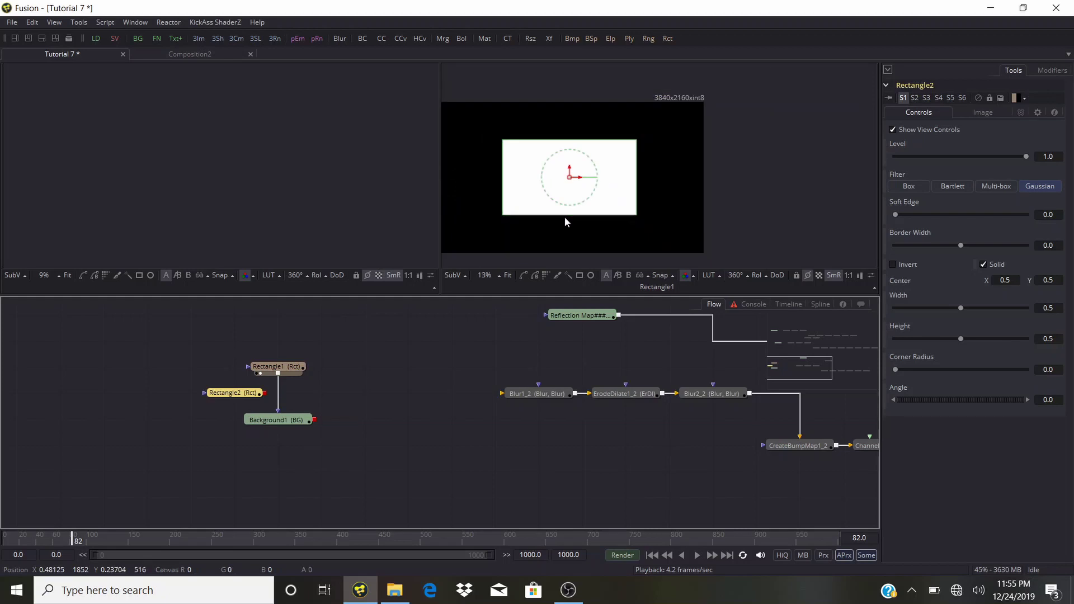
left_click_drag(564, 218, 558, 201)
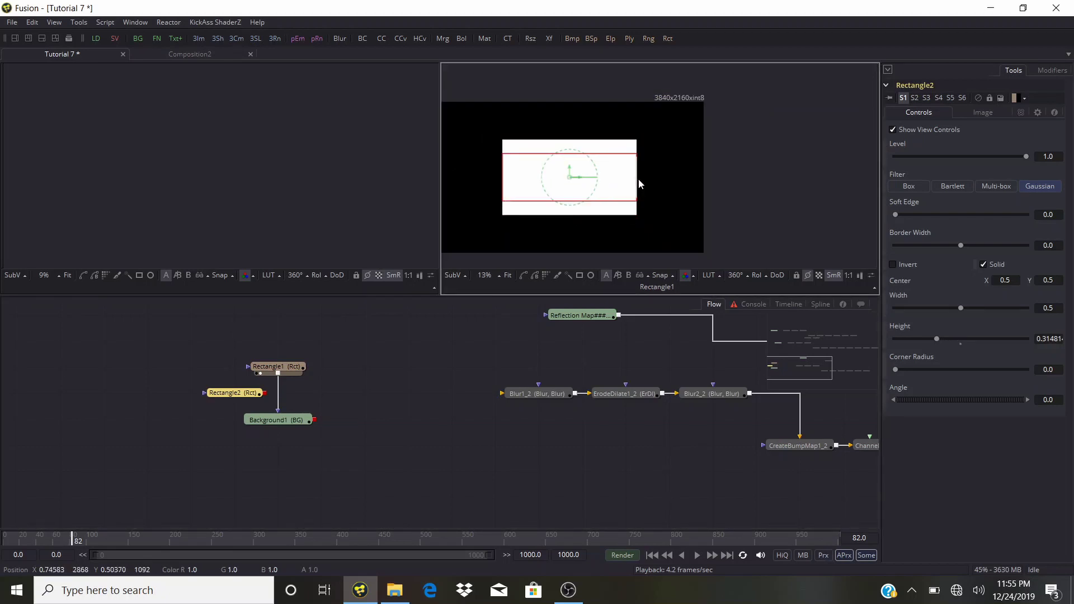
left_click_drag(639, 179, 653, 181)
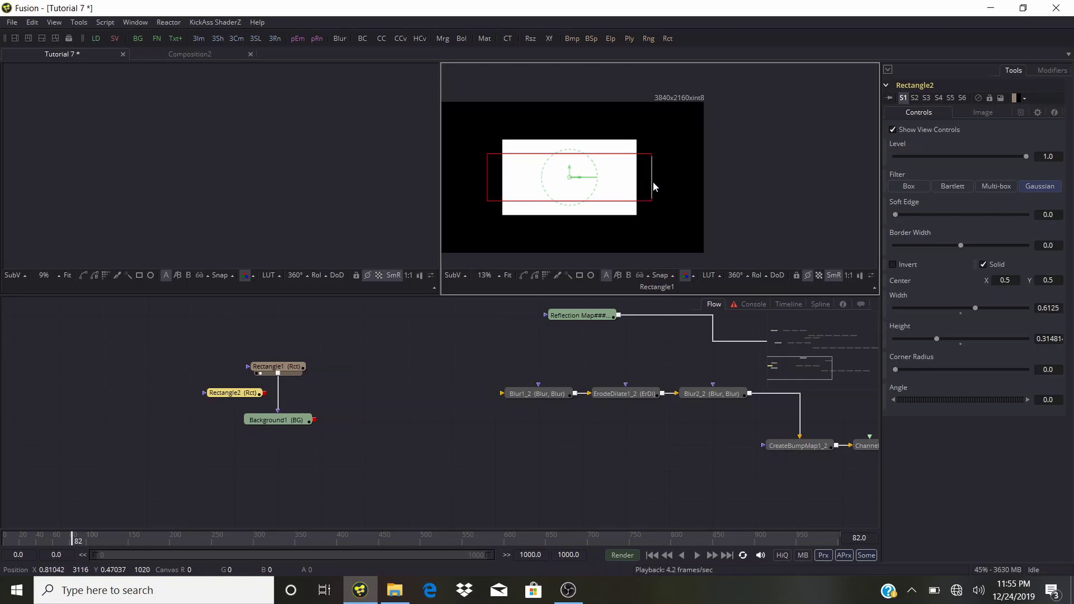
left_click(254, 427)
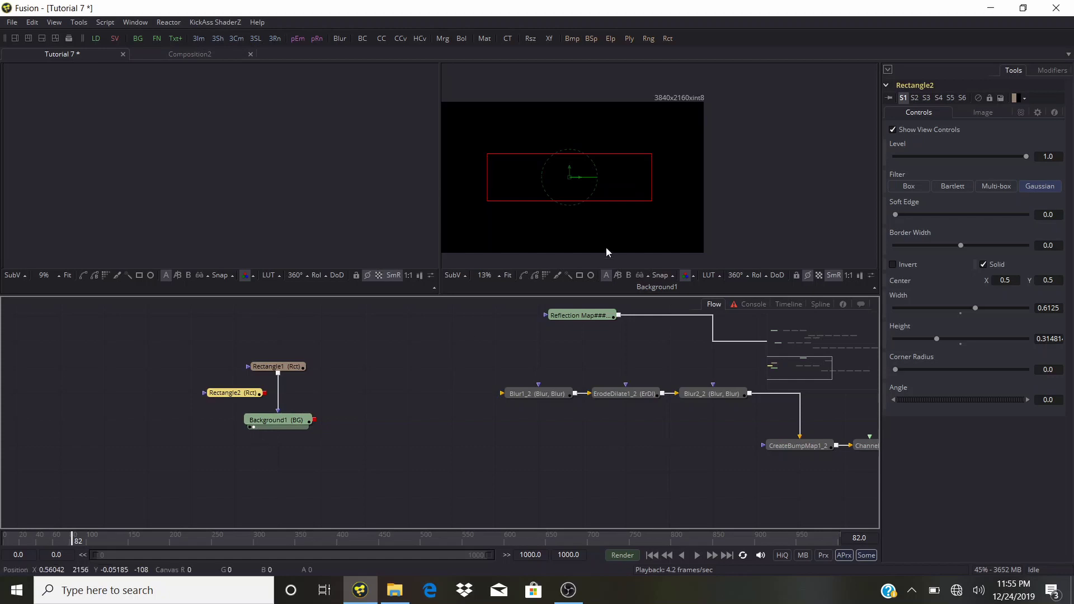
left_click(818, 277)
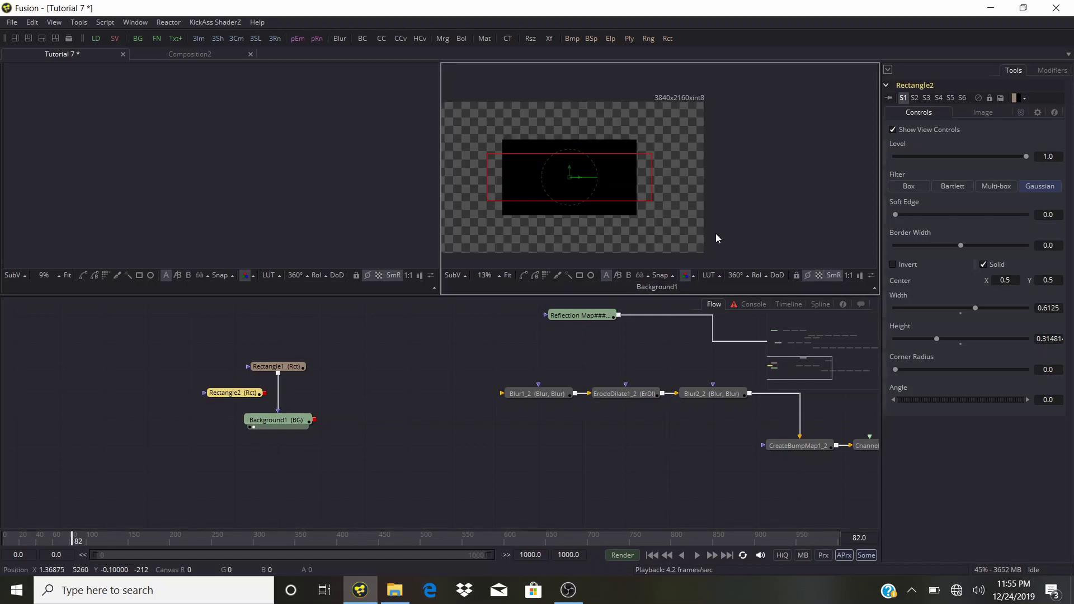
Disconnect Rectangle1 from Background1 and connect Rectangle2 to it as the mask instead.
left_click_drag(250, 391, 204, 392)
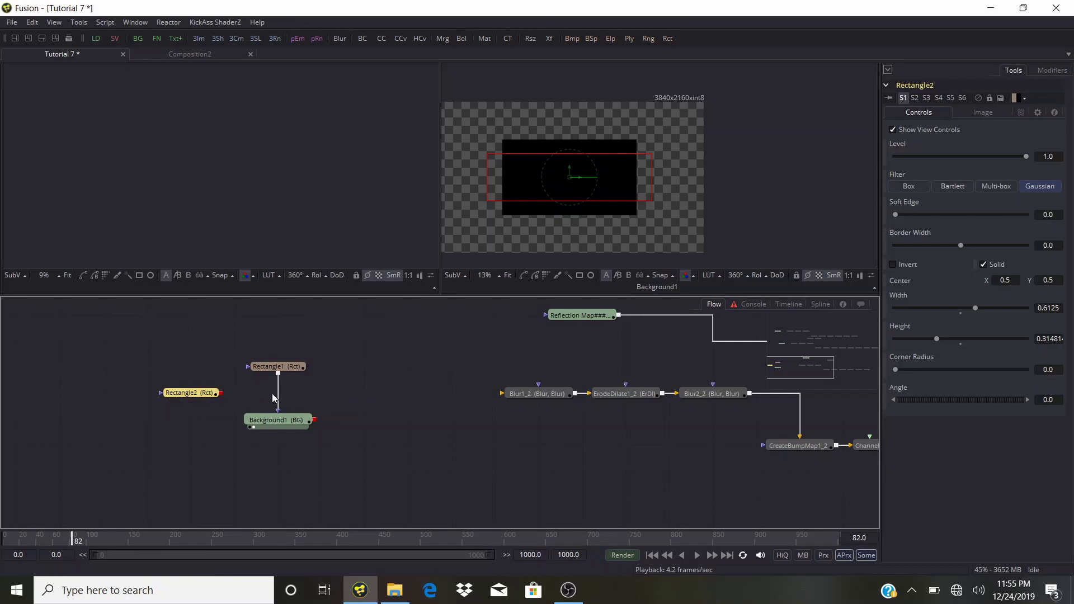
left_click_drag(277, 396, 259, 423)
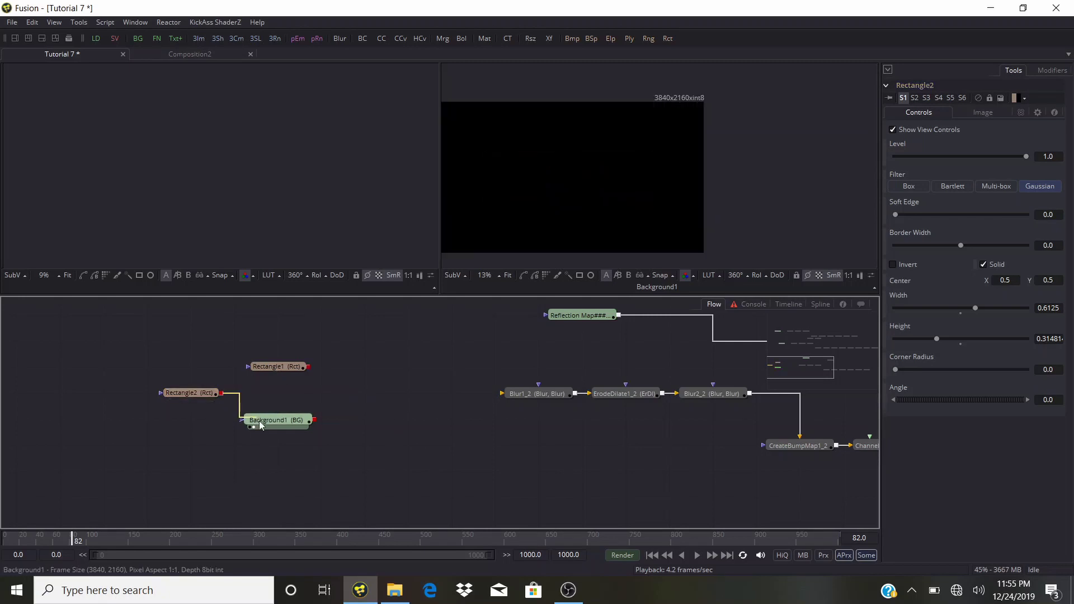
Align the connected Rectangle2 mask directly above Background1 in the flow and set its width to 0.6.
left_click_drag(209, 395, 285, 398)
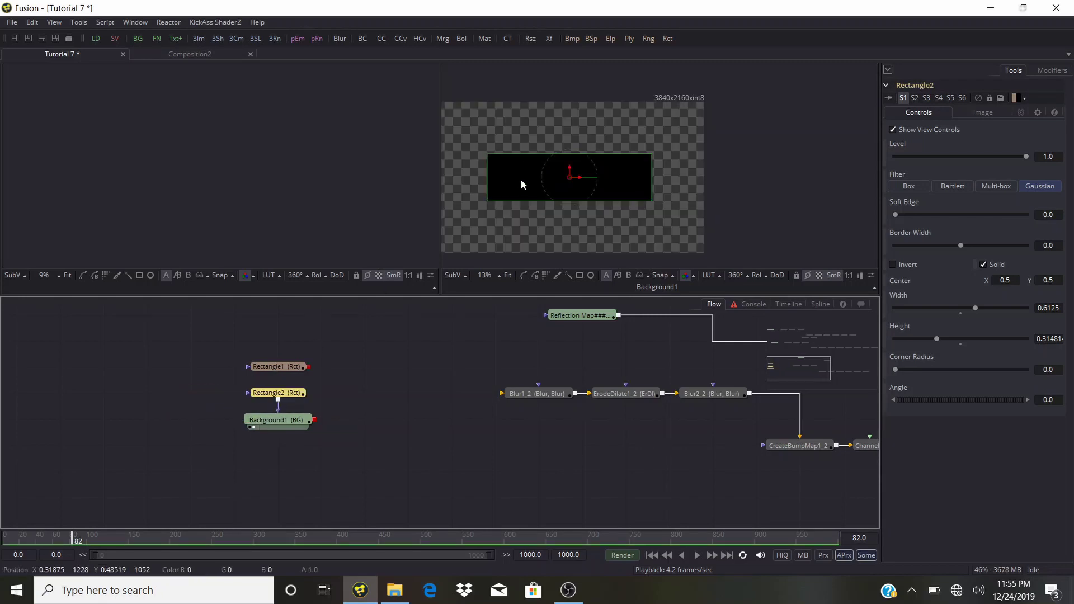
left_click_drag(652, 176, 650, 175)
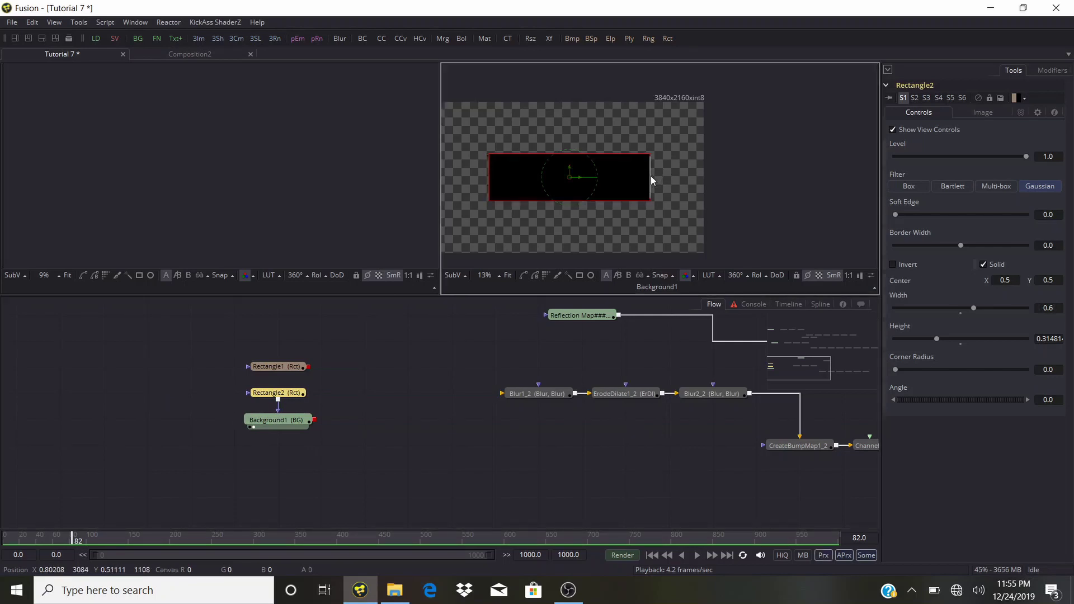
scroll(639, 169, "up", 2)
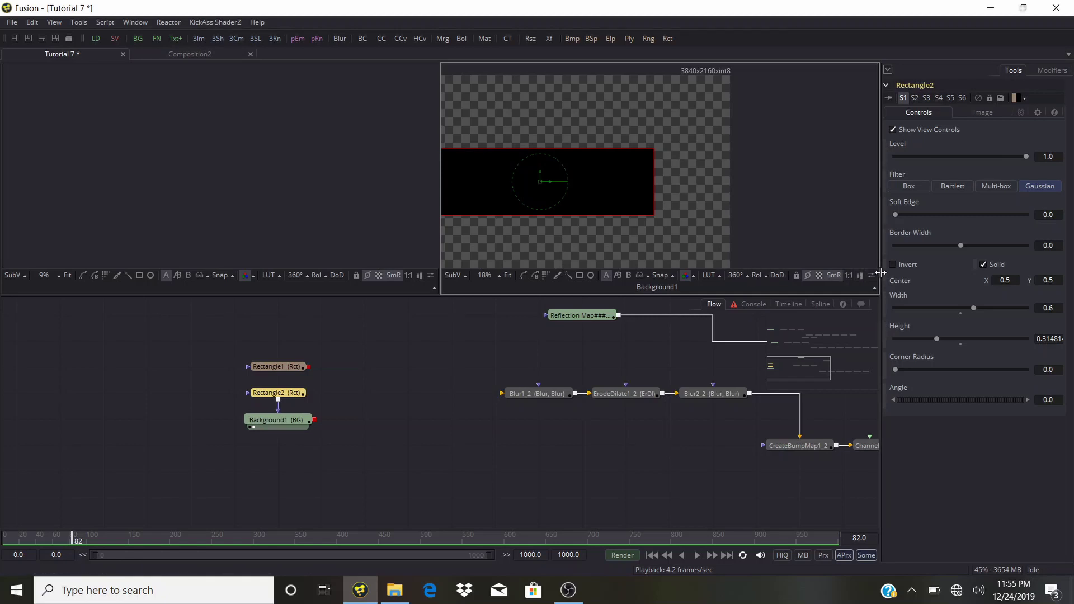
Turn off the solid fill of Rectangle2 and set its border width to about 0.01387 to make a hollow frame.
left_click(983, 265)
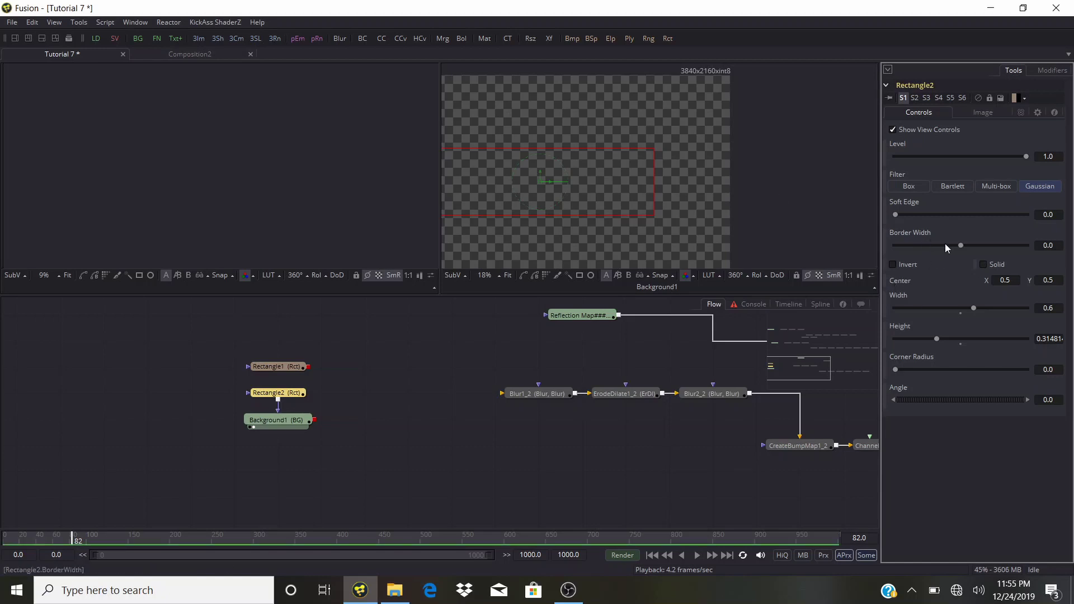
left_click_drag(962, 247, 965, 246)
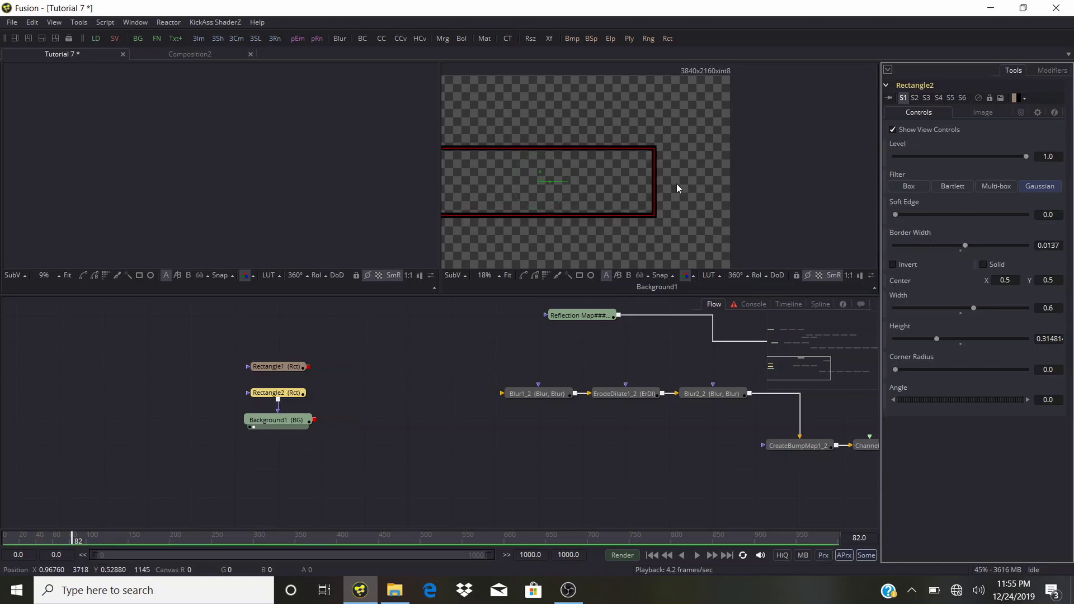
scroll(666, 189, "up", 3)
left_click_drag(969, 247, 970, 249)
key("ctrl+z")
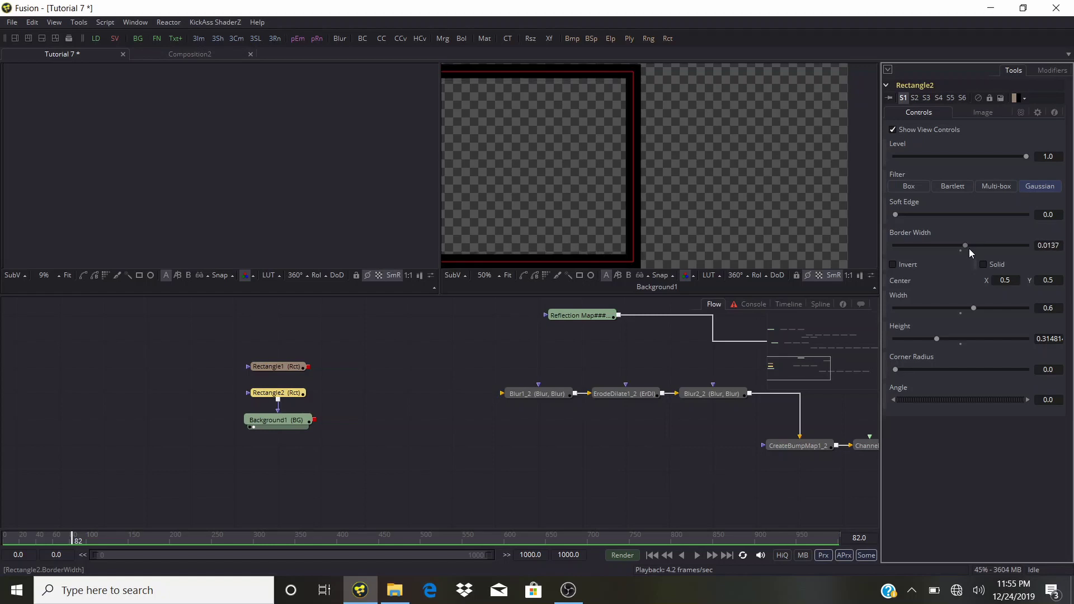
left_click_drag(964, 245, 965, 245)
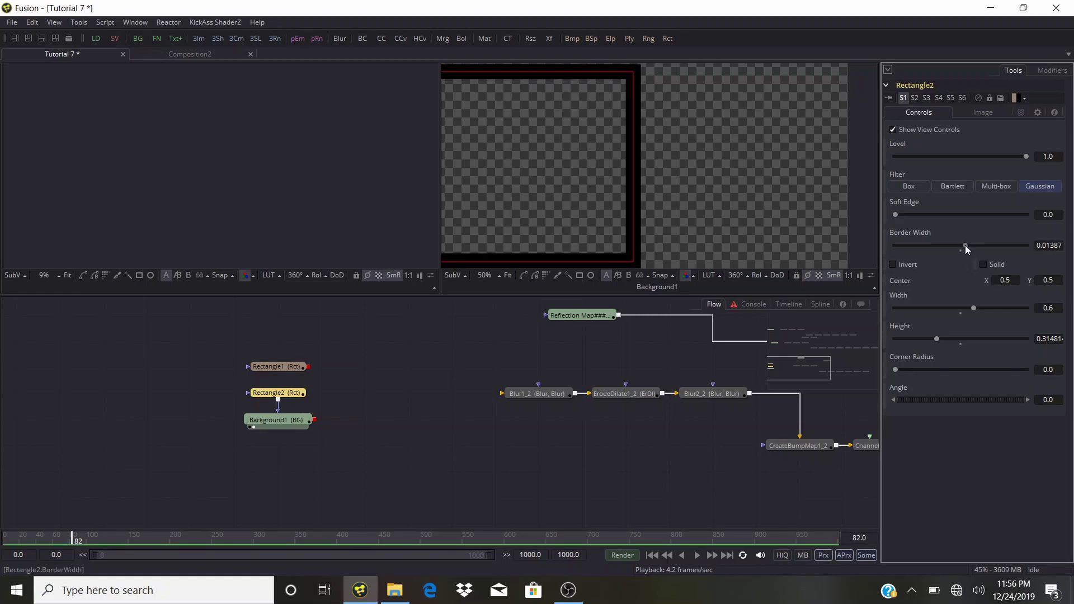
Round the frame's corners by setting the corner radius of Rectangle2 to 0.026.
scroll(683, 239, "up", 2)
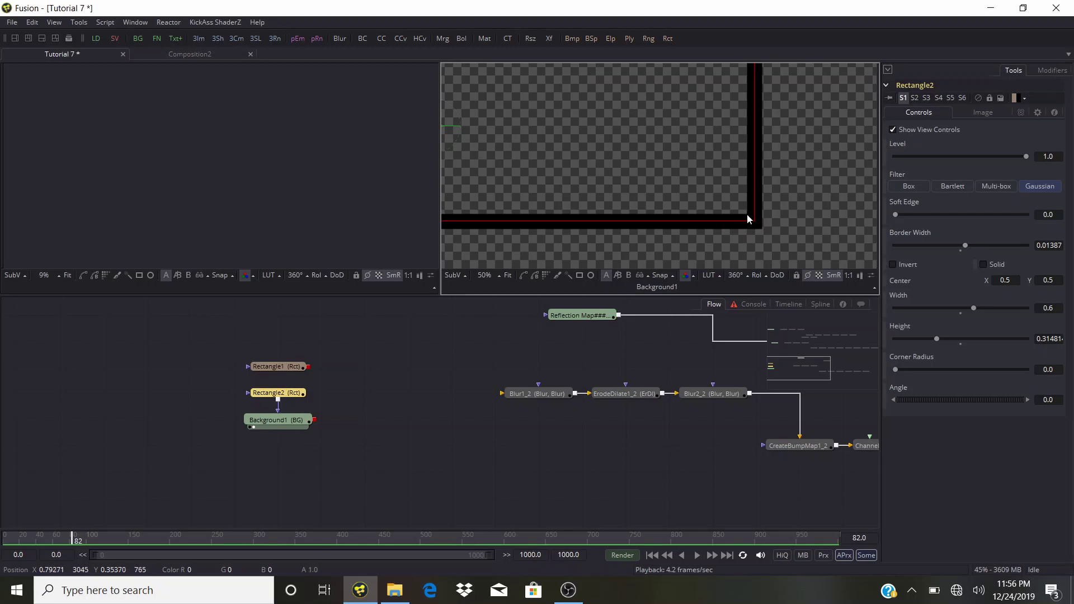
scroll(757, 226, "up", 1)
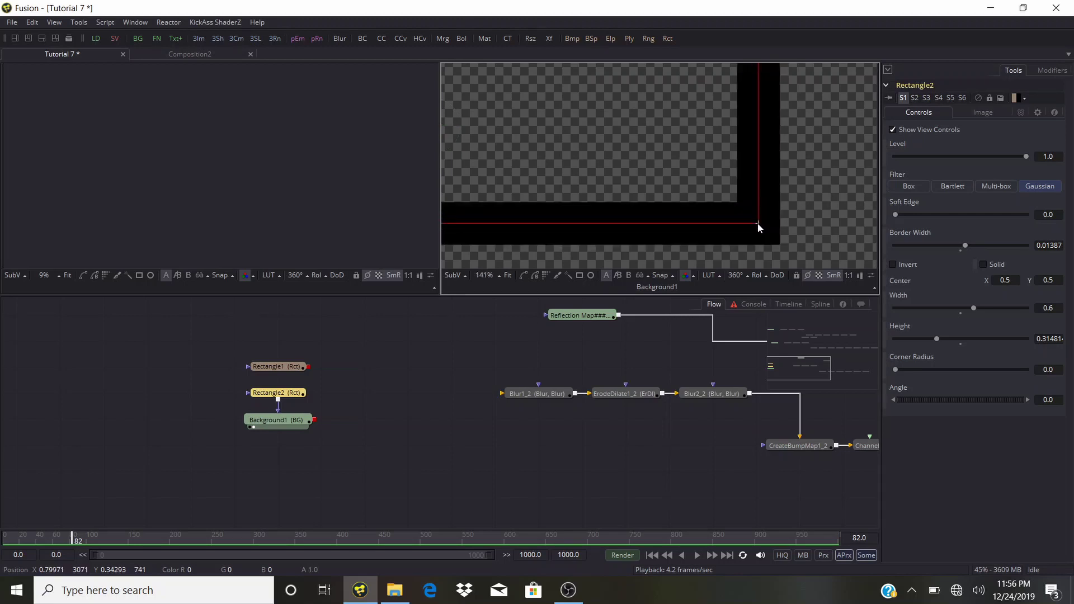
scroll(758, 229, "up", 1)
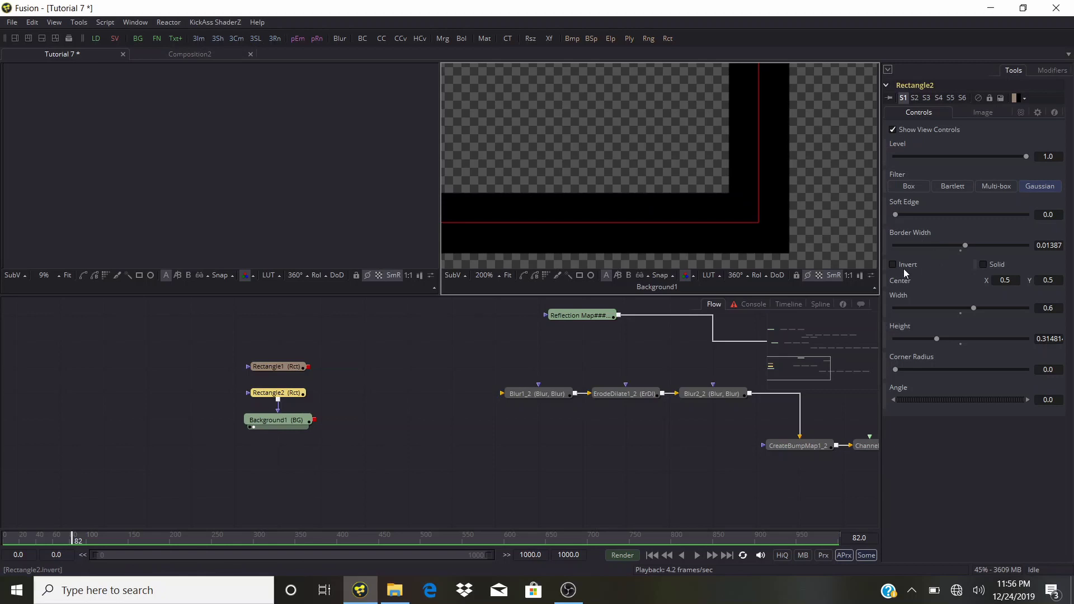
left_click_drag(897, 369, 901, 374)
scroll(759, 234, "down", 4)
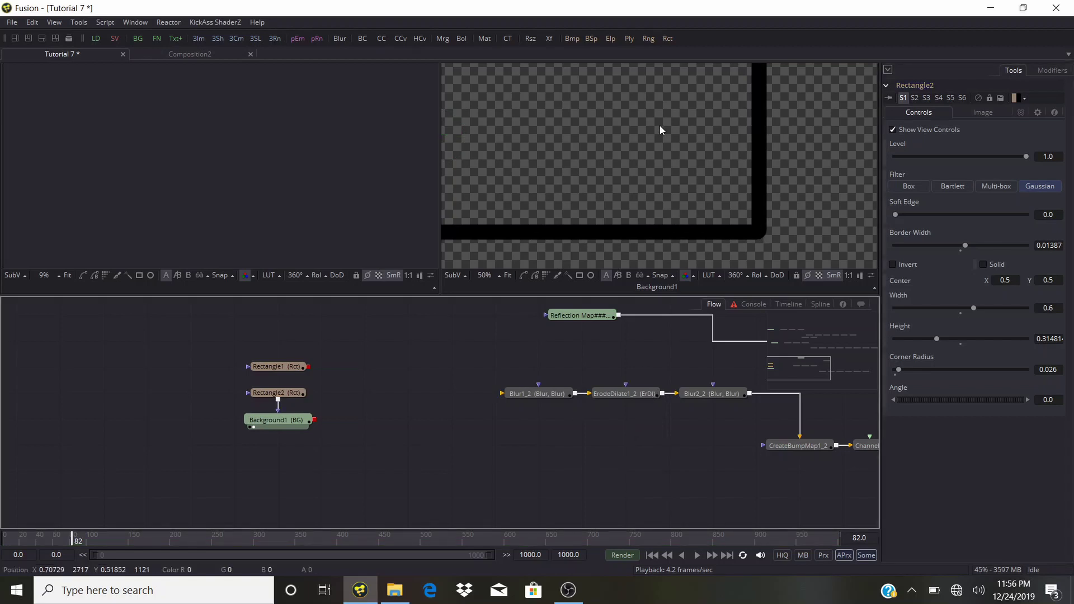
scroll(660, 126, "down", 4)
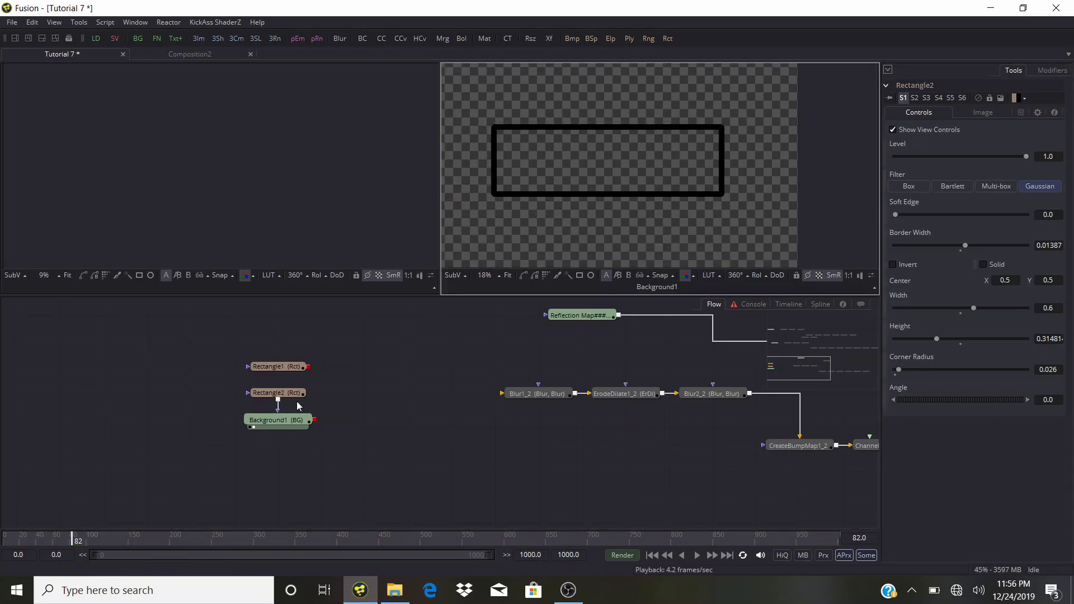
Duplicate Rectangle2 together with Background1 and place the copies beside the originals in the flow.
left_click_drag(263, 386, 287, 424)
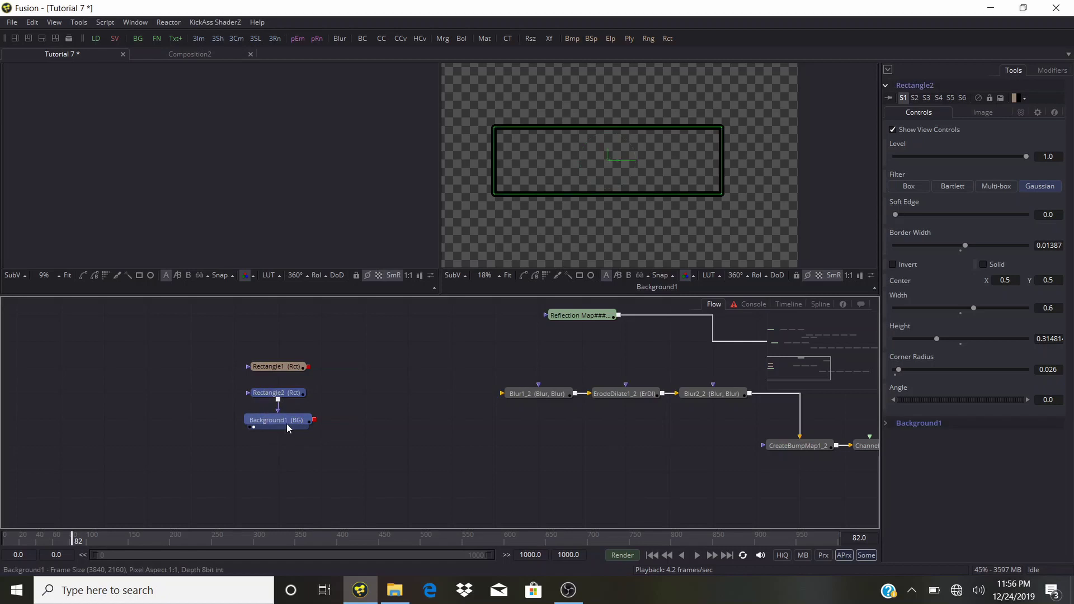
right_click(286, 424)
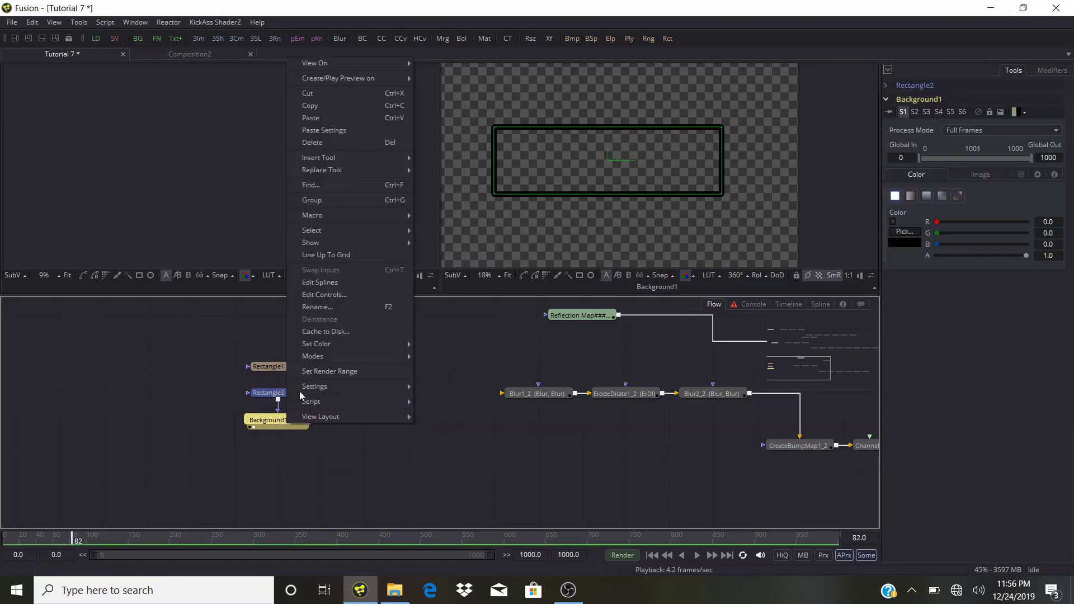
left_click(317, 106)
left_click(169, 394)
right_click(169, 394)
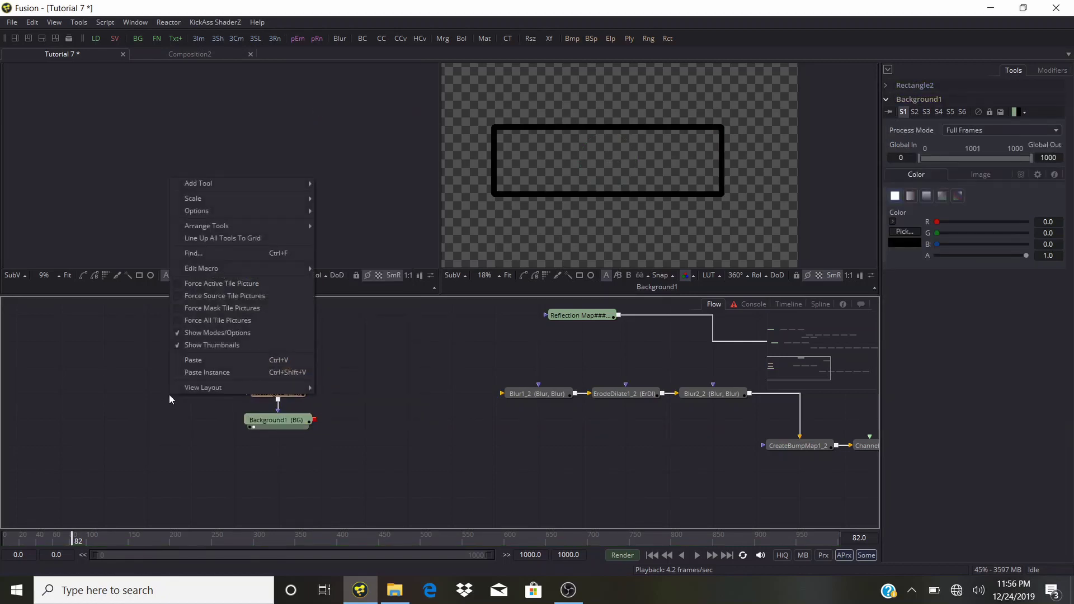
left_click(190, 361)
left_click_drag(256, 413, 256, 439)
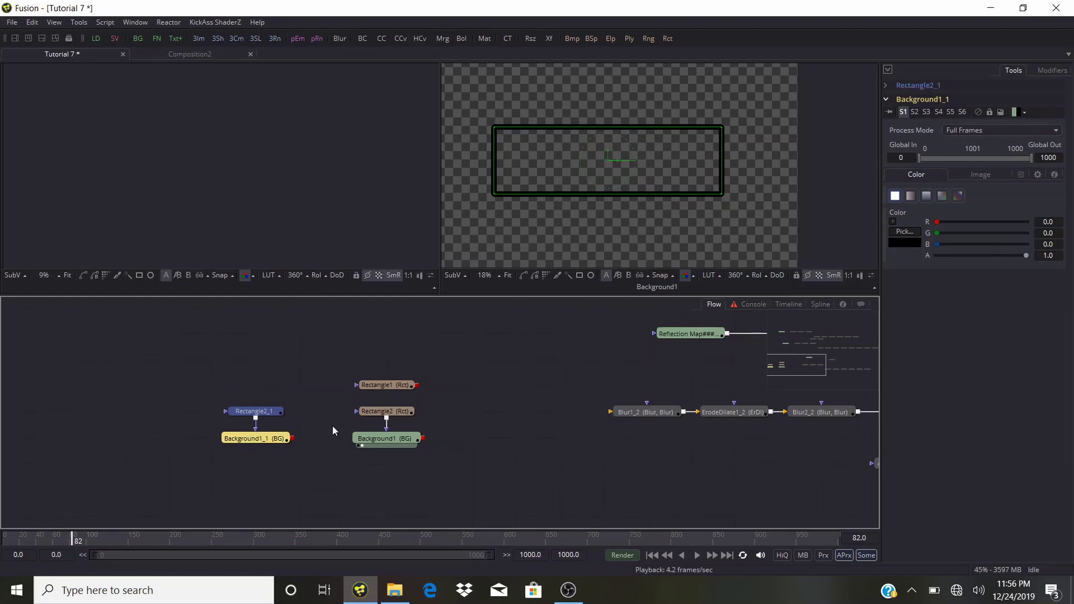
left_click(340, 412)
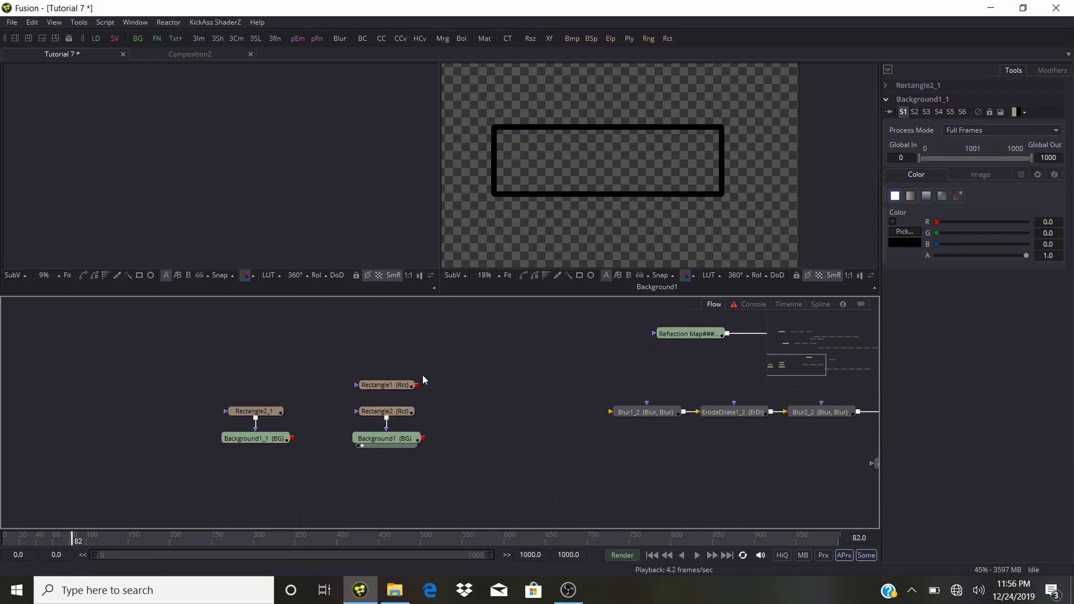
Connect Rectangle1 into Rectangle2 and set the paint mode of Rectangle2 to Minimum.
left_click_drag(418, 390, 403, 412)
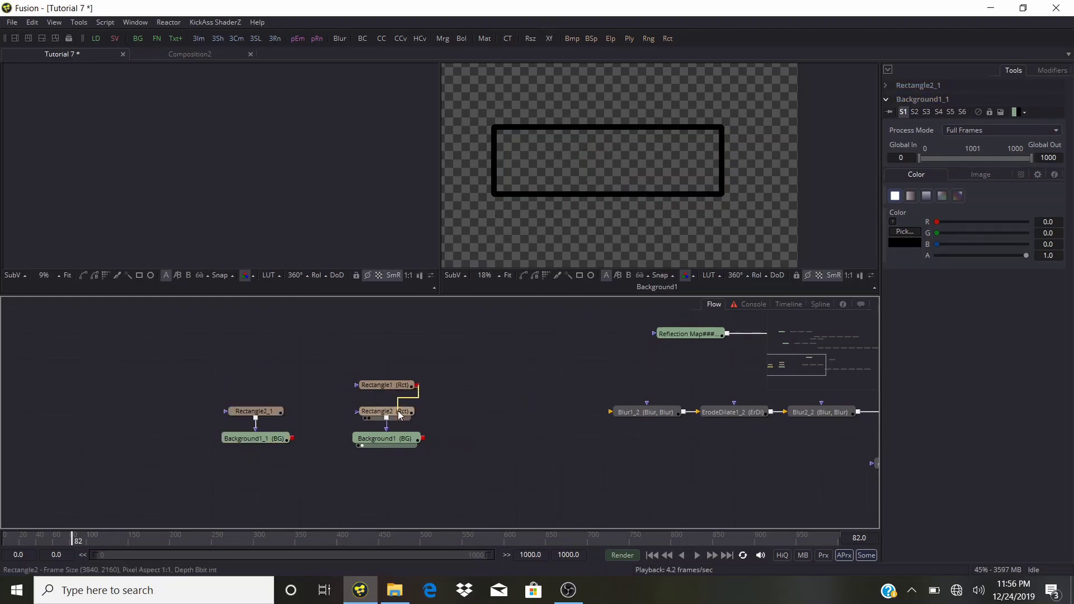
left_click(385, 412)
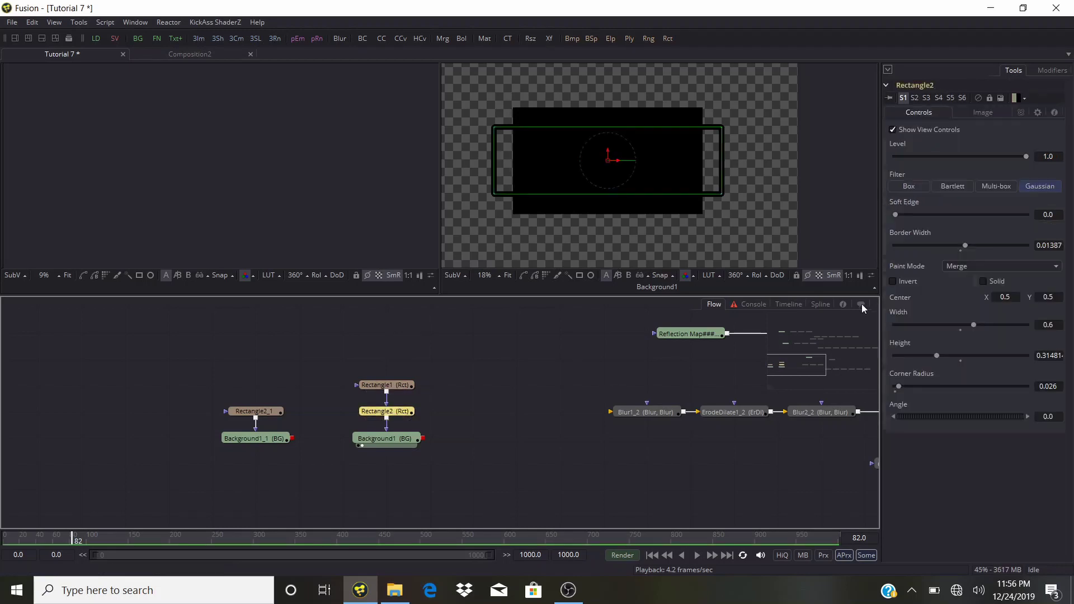
left_click(966, 265)
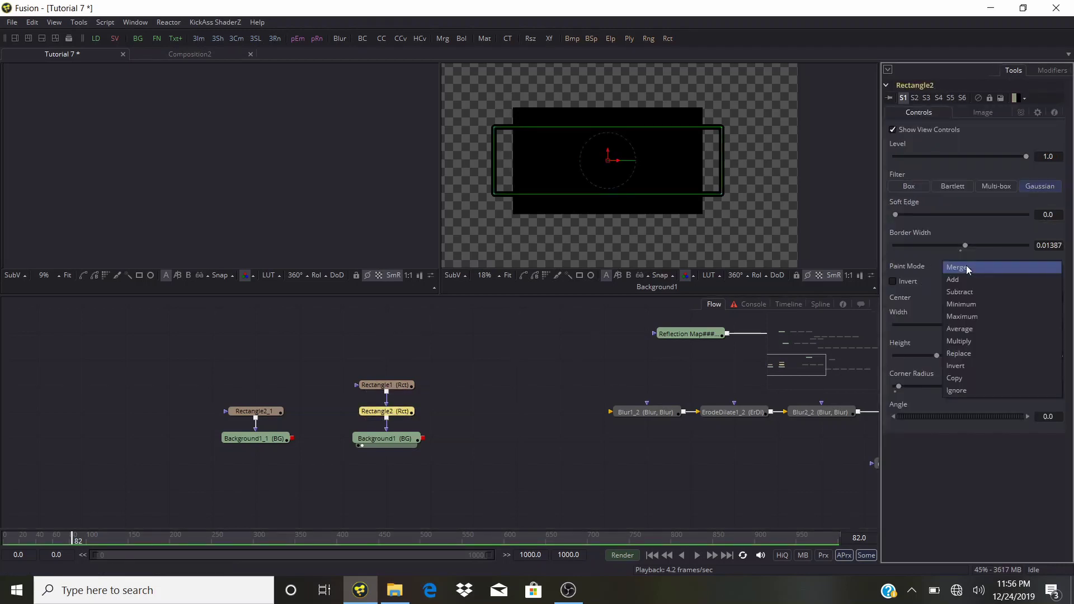
left_click(962, 305)
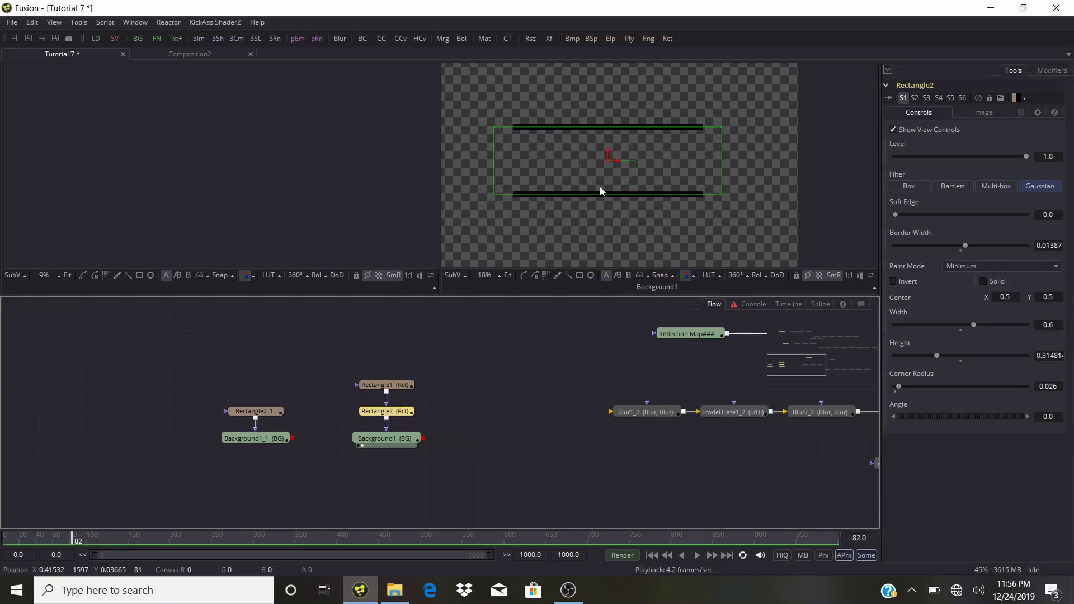
mouse_move(615, 161)
left_mouse_down()
mouse_move(576, 161)
mouse_move(615, 166)
left_mouse_up()
left_click(32, 22)
left_click(42, 42)
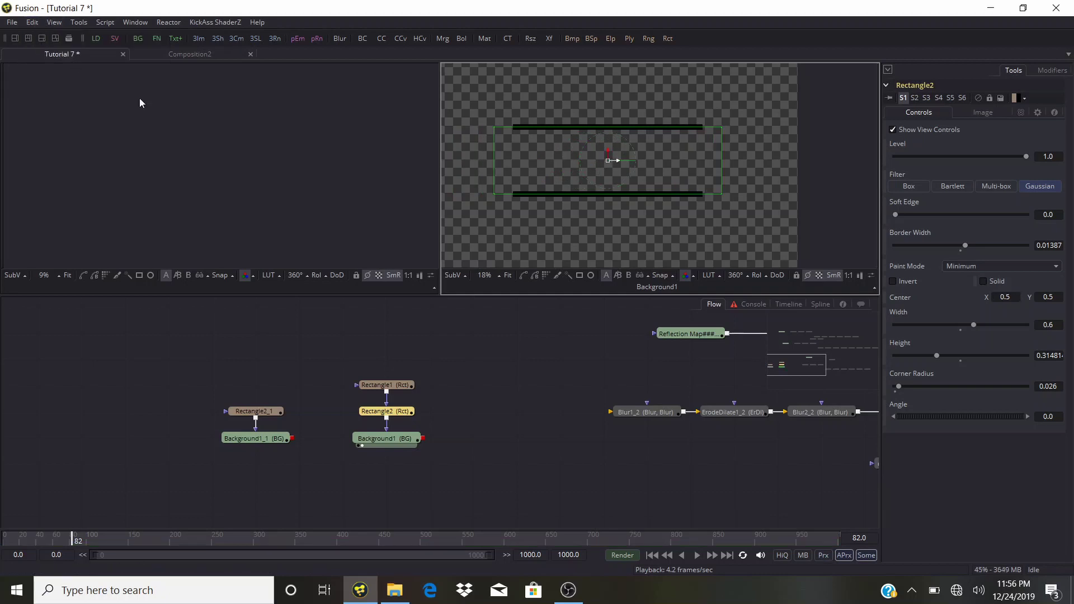
Move the Rectangle1 mask to a centre of about X 0.186, Y 0.61, keeping only the frame's upper-left corner.
left_click(381, 390)
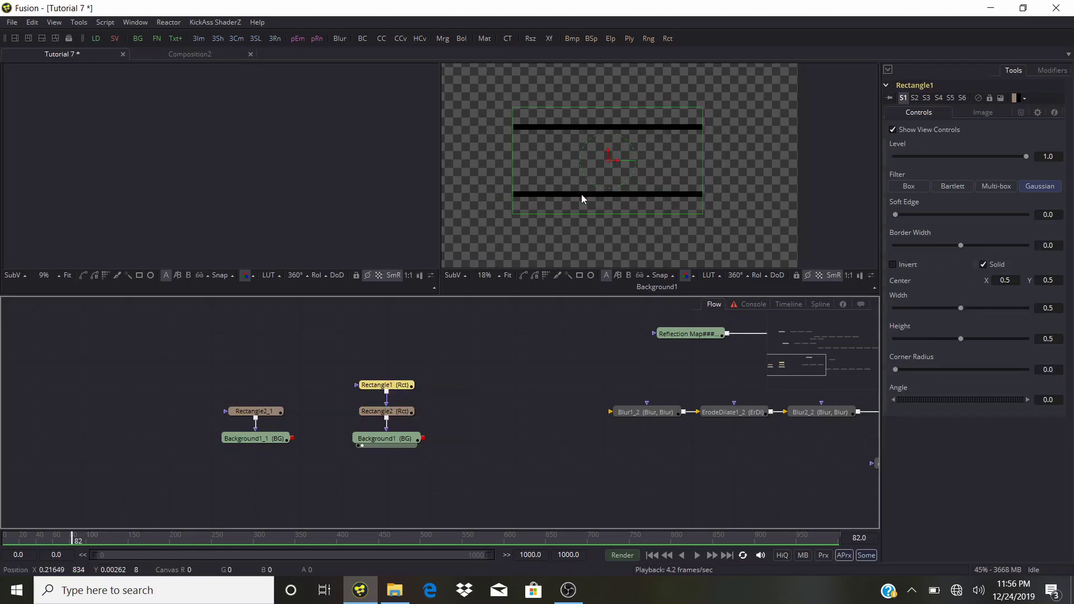
left_click_drag(616, 162, 530, 150)
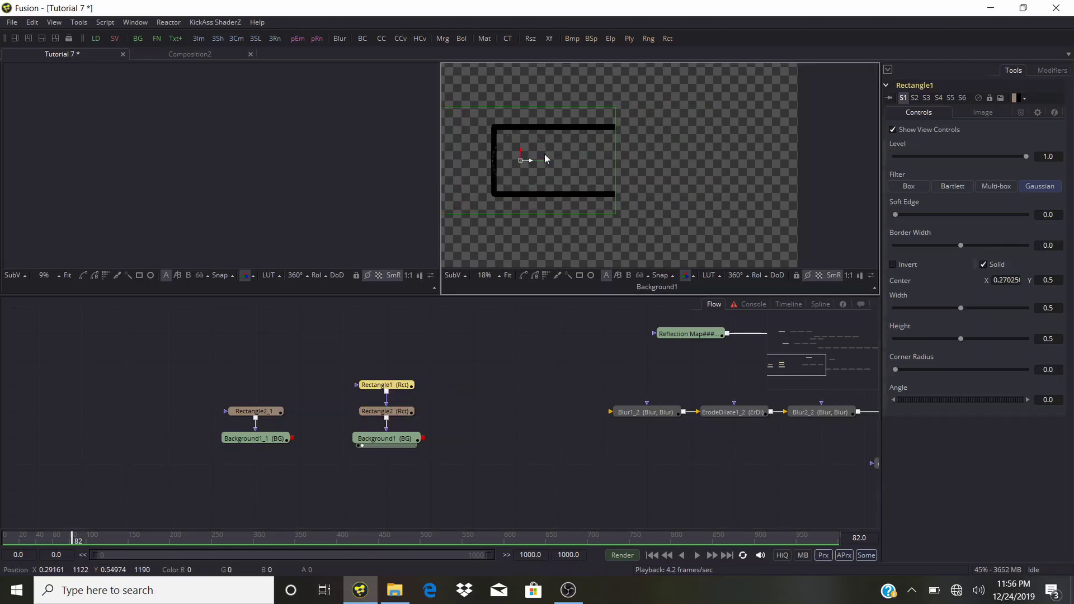
left_click_drag(724, 191, 862, 216)
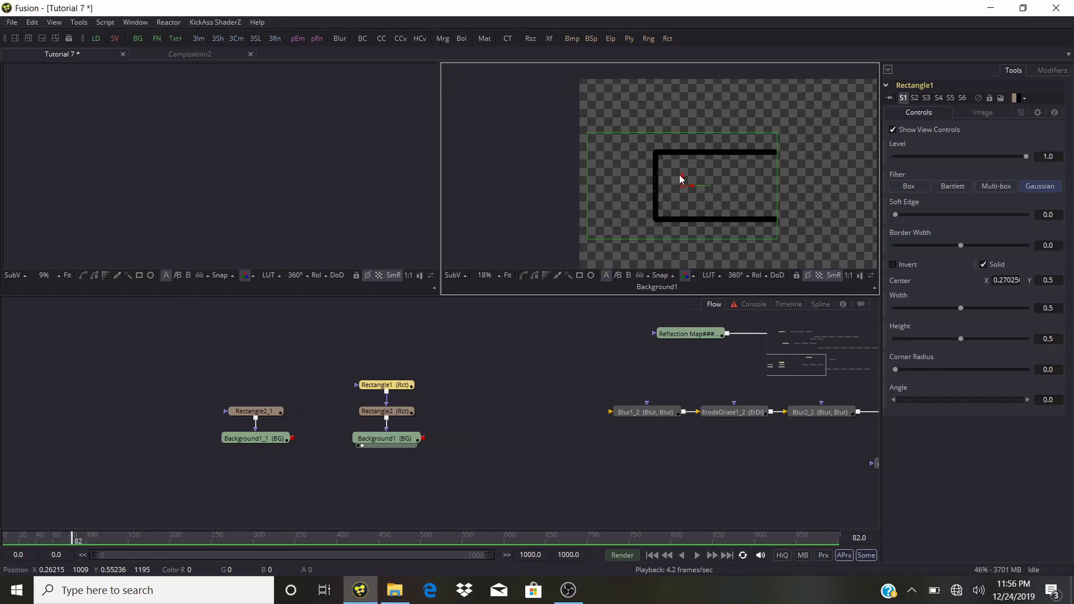
left_click_drag(683, 175, 659, 162)
left_click(602, 325)
scroll(690, 160, "down", 1)
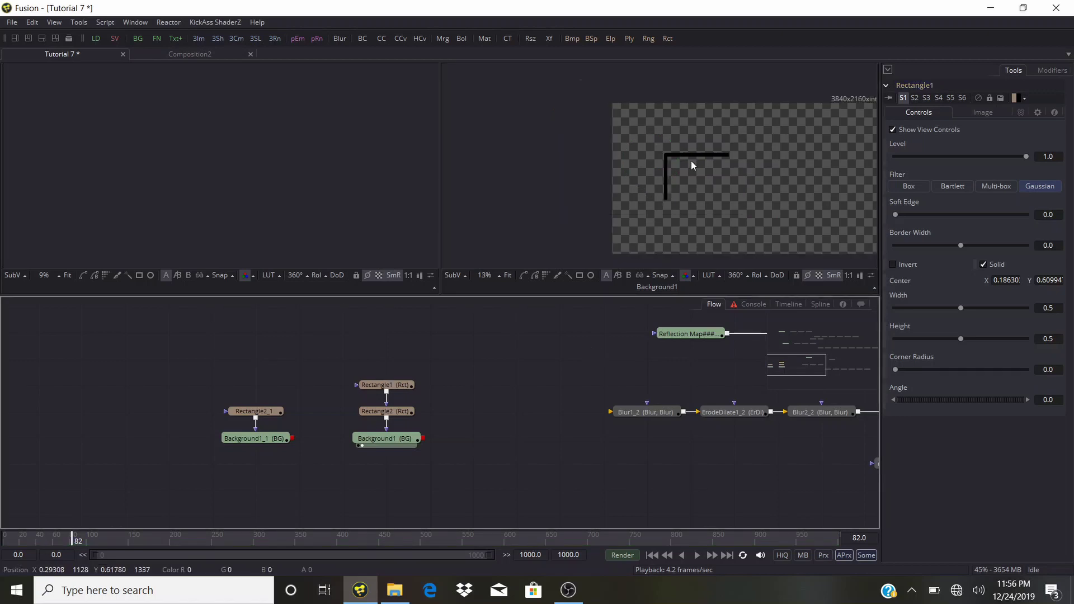
left_click_drag(744, 218, 583, 209)
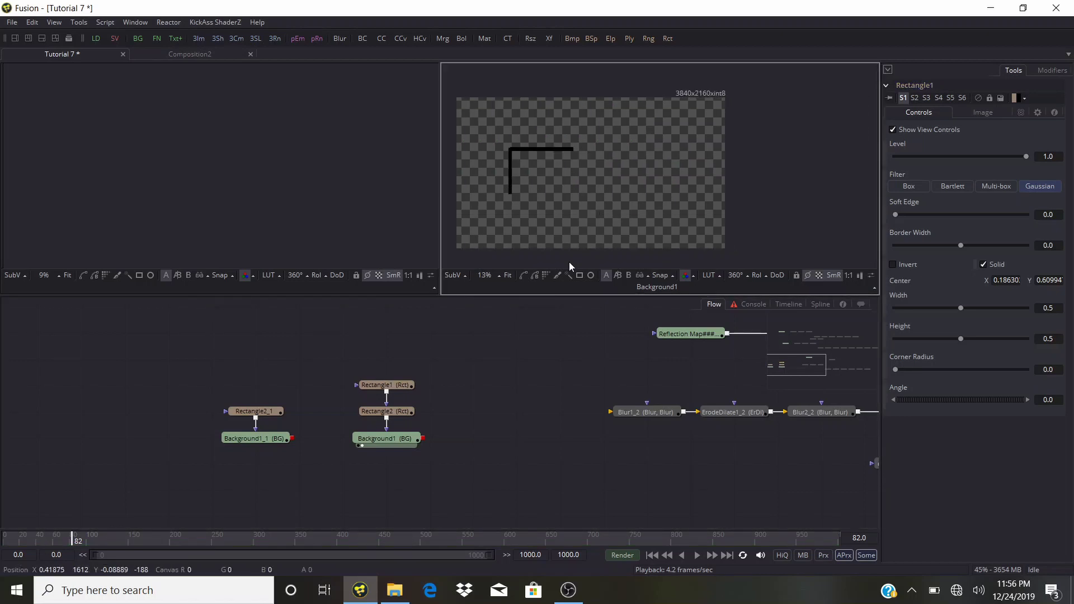
Add a new Rectangle mask and connect it into the duplicated rectangle Rectangle2_1.
left_click(251, 383)
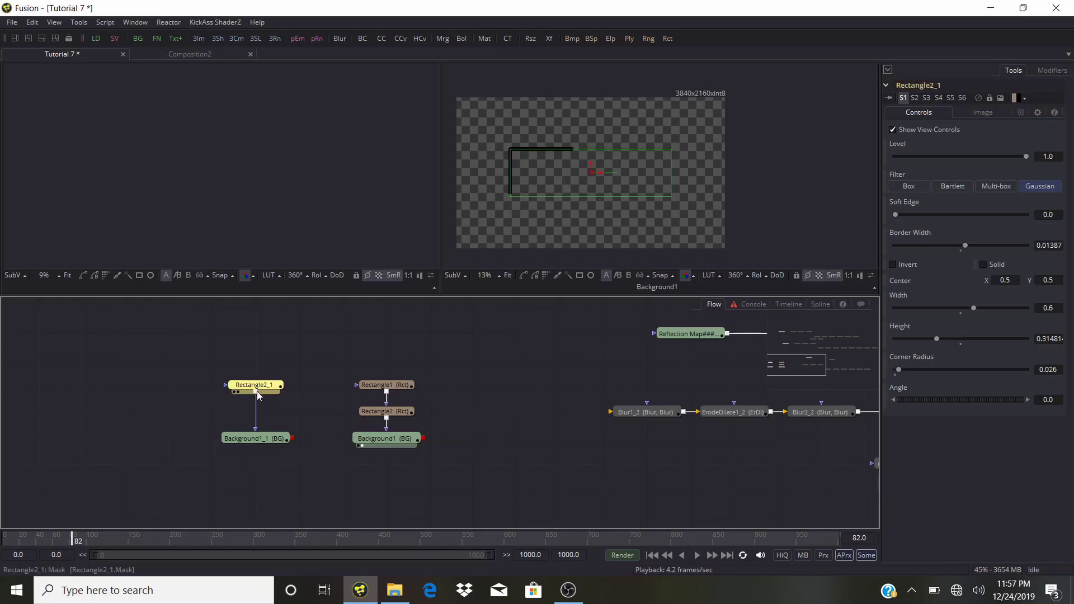
left_click(230, 374)
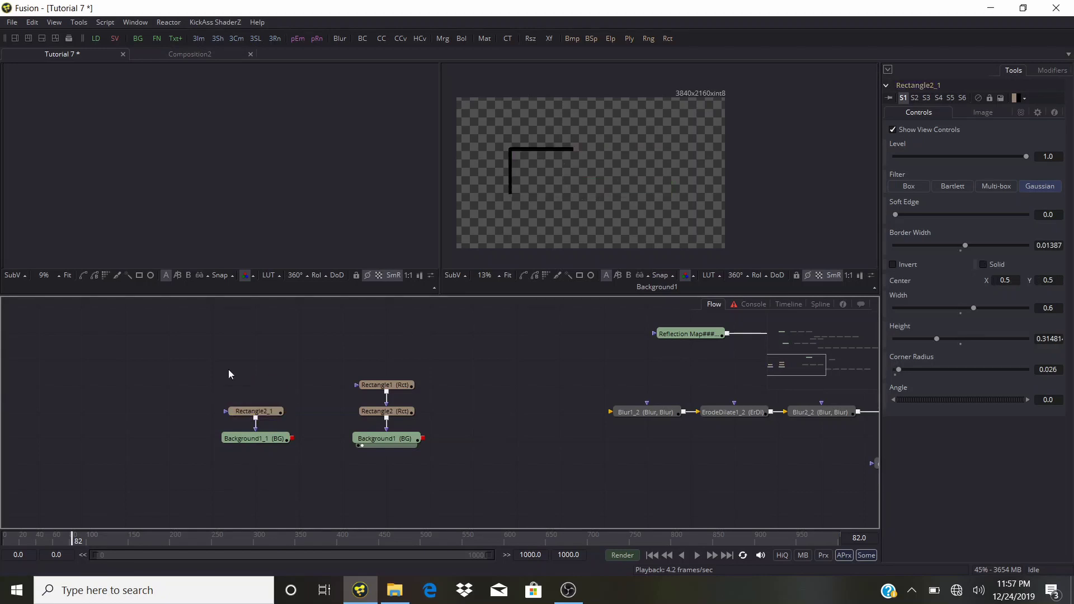
key("shift+space")
type("re")
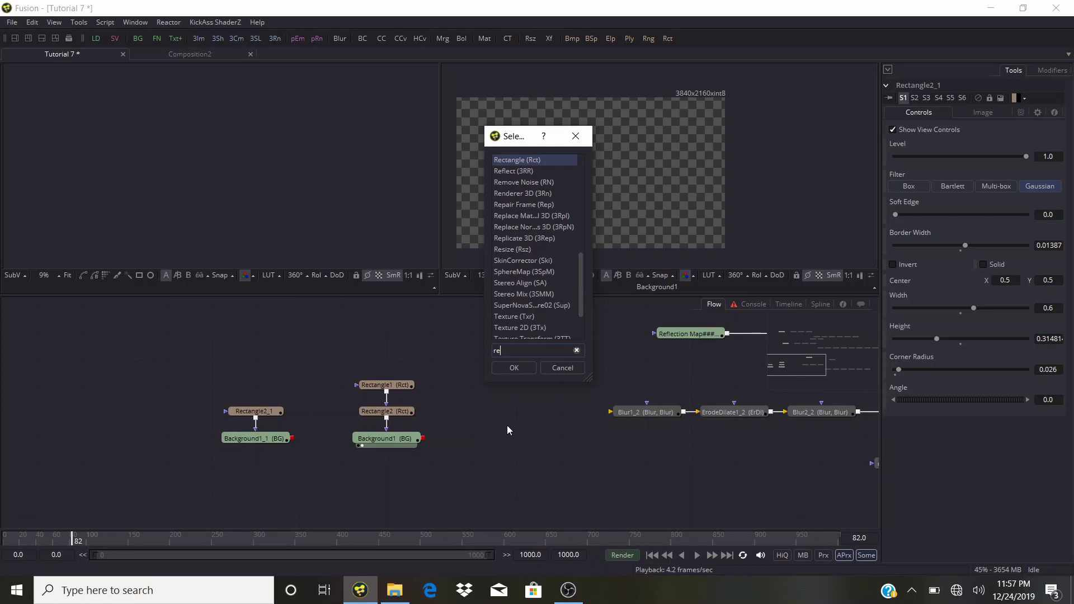
key("Return")
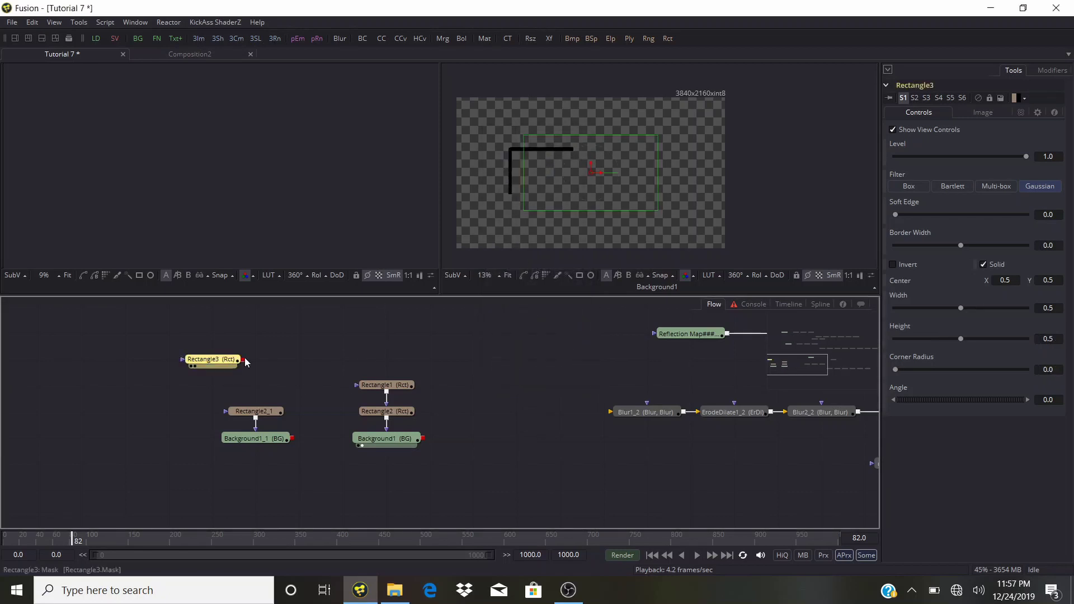
left_click_drag(246, 363, 255, 410)
Set the paint mode of Rectangle2_1 to Minimum and show Background1_1 in the second viewer.
left_click(255, 411)
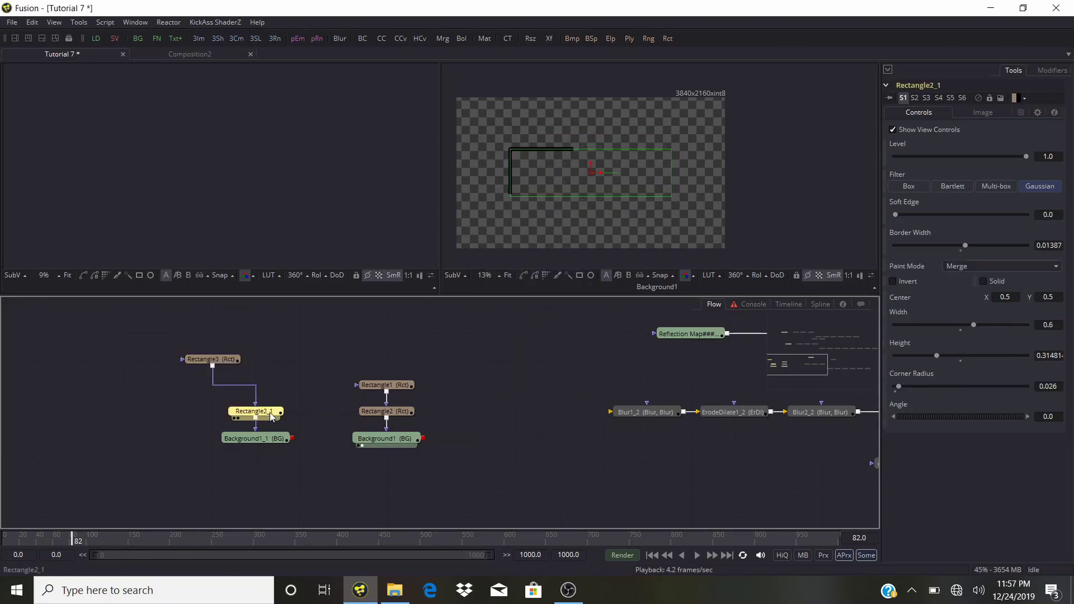
left_click(967, 267)
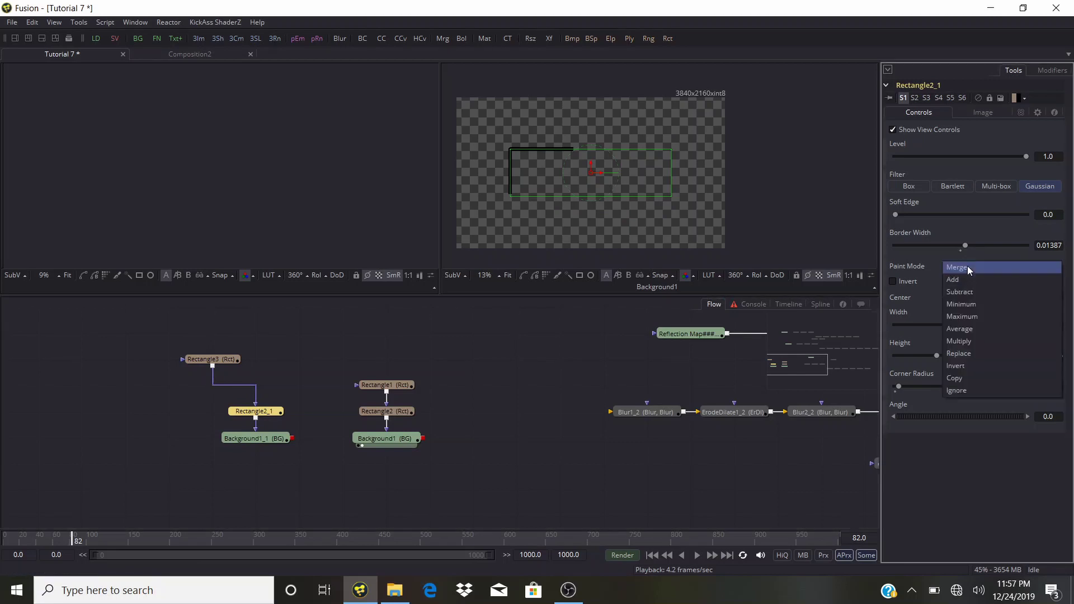
left_click(968, 304)
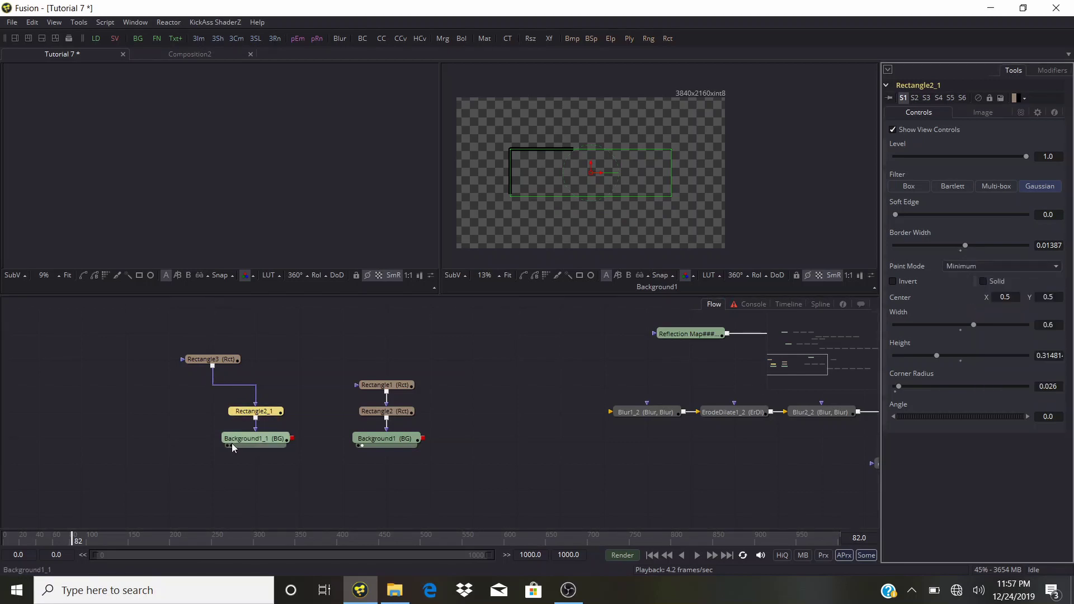
key("2")
Align Rectangle3 directly above Rectangle2_1 in the flow and select it.
left_click_drag(227, 362, 268, 381)
left_click(269, 384)
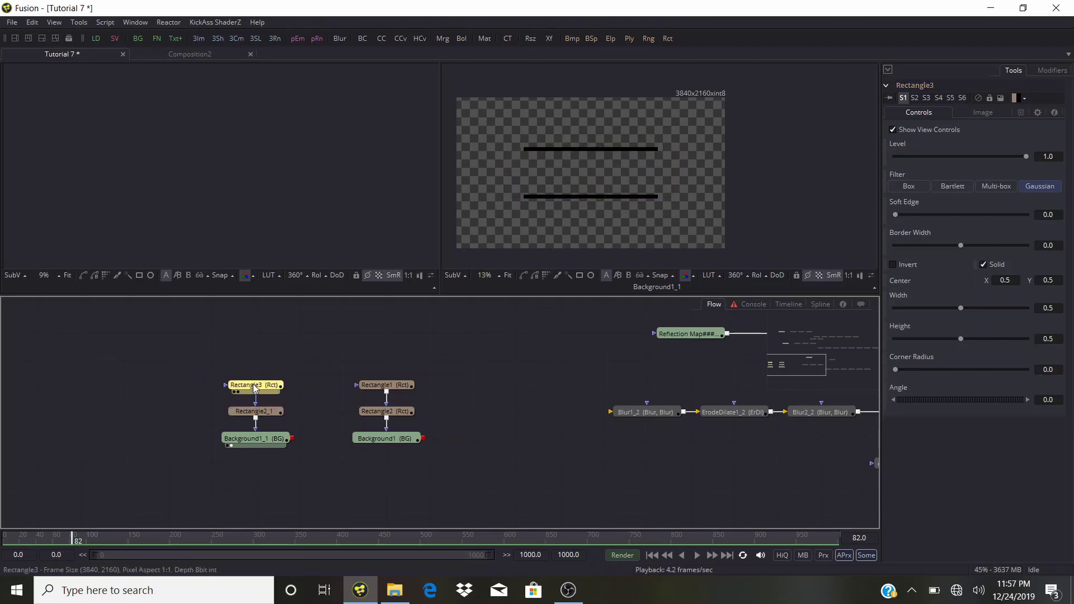
Move the Rectangle3 mask to a centre of about X 0.87, Y 0.344, keeping only the frame's lower-right corner.
left_click_drag(599, 174, 698, 199)
left_click(588, 345)
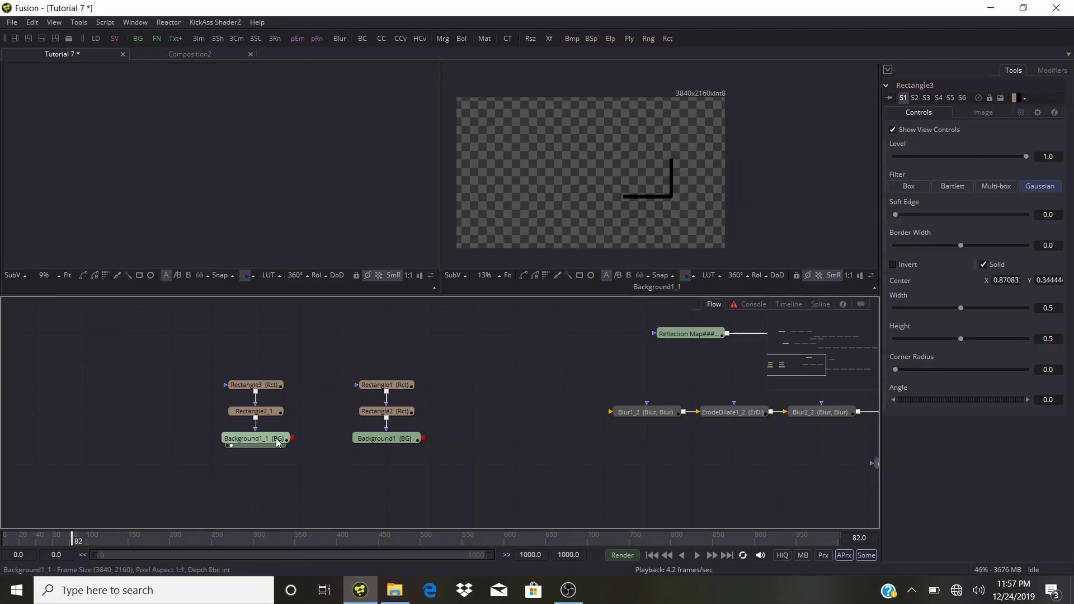
Set the colour of both Background1_1 and Background1 to white (#ffffff).
left_click(256, 442)
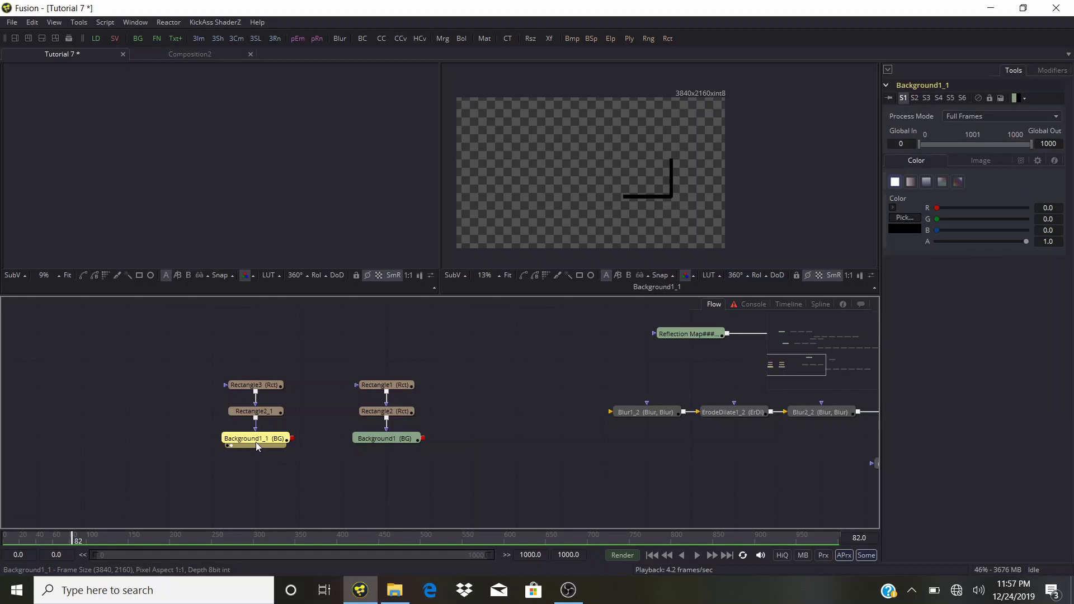
left_click(906, 218)
left_click_drag(666, 220, 668, 184)
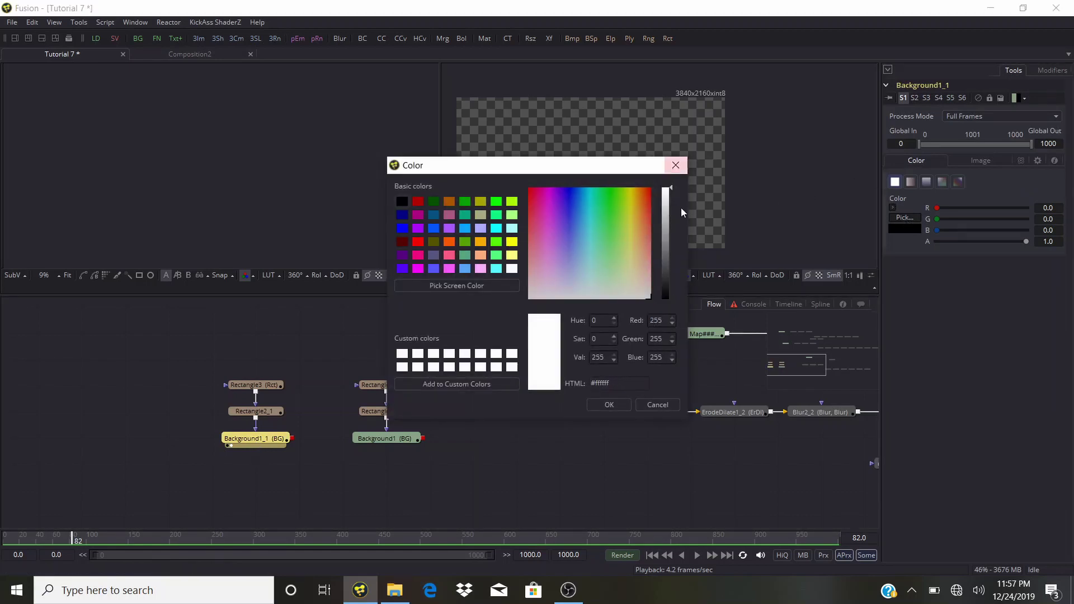
left_click(610, 404)
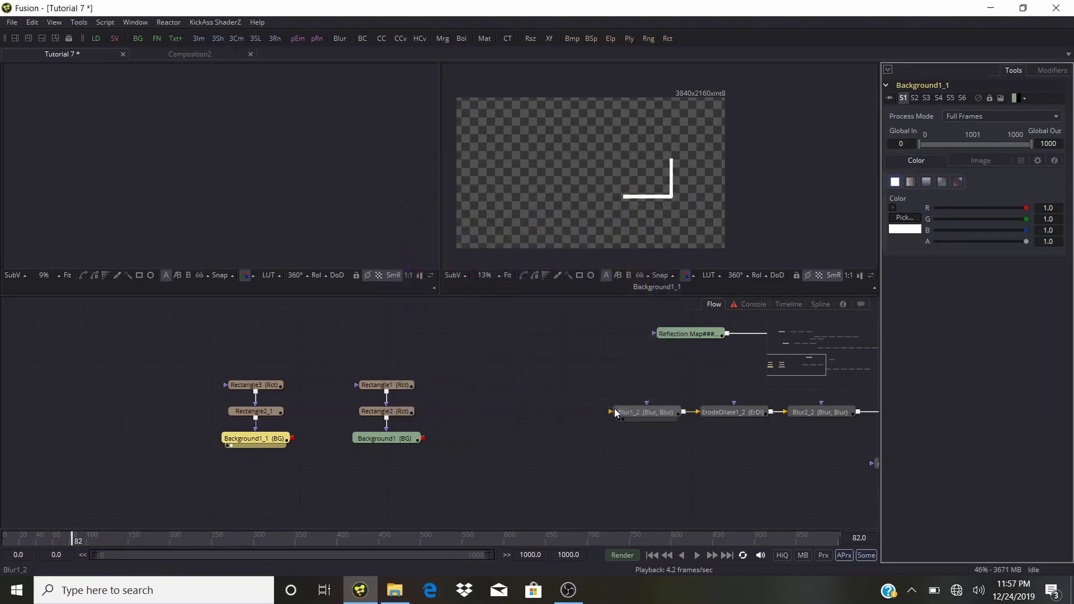
left_click(361, 442)
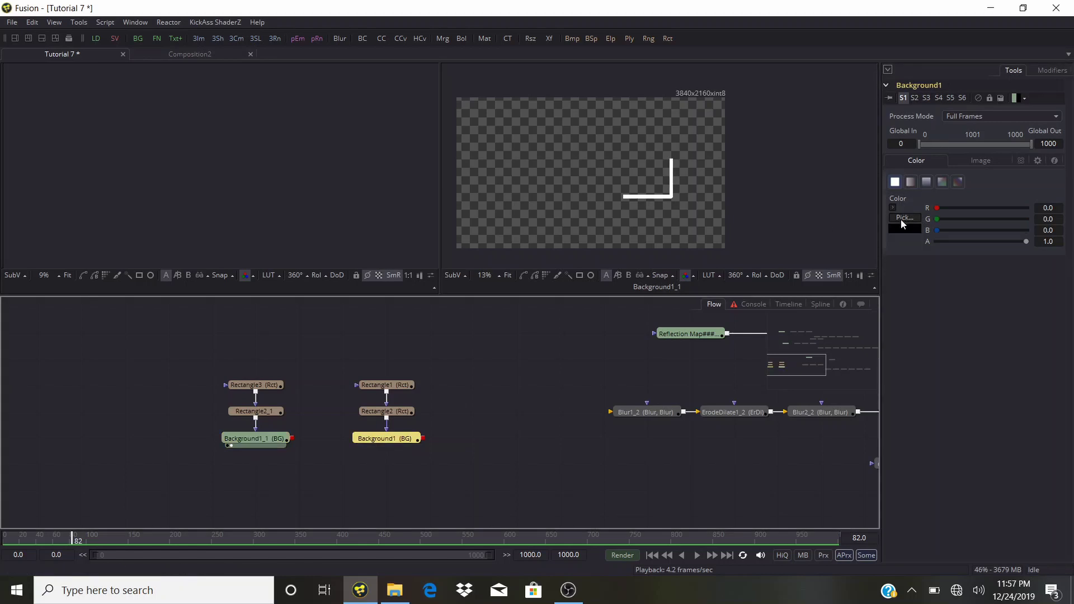
left_click(901, 217)
left_click(512, 268)
left_click(605, 405)
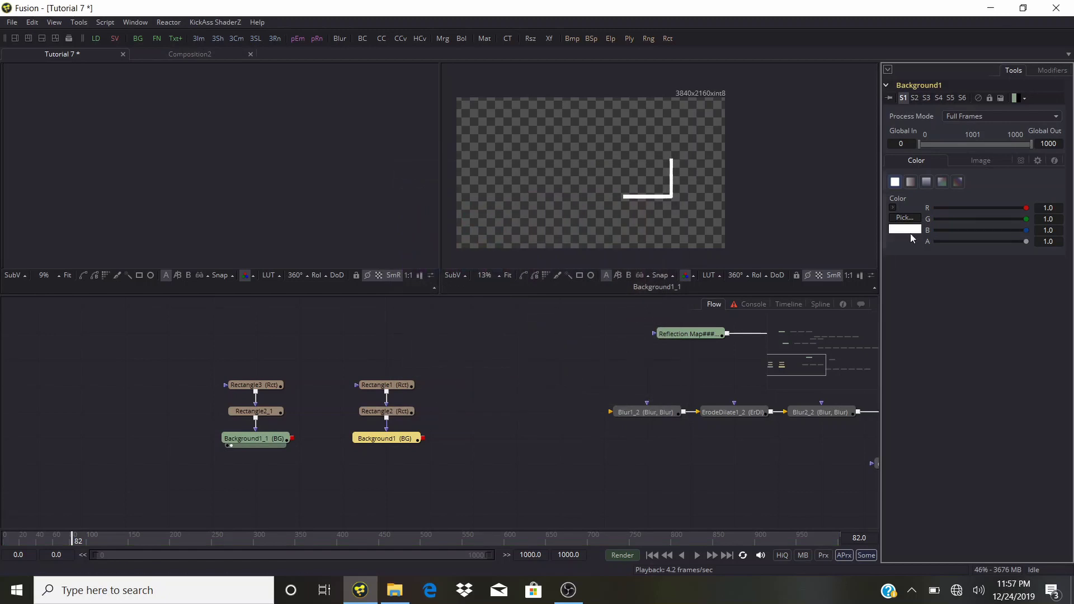
Set the image depth of Background1 and Background1_1 to float32.
left_click(976, 160)
left_click(1044, 298)
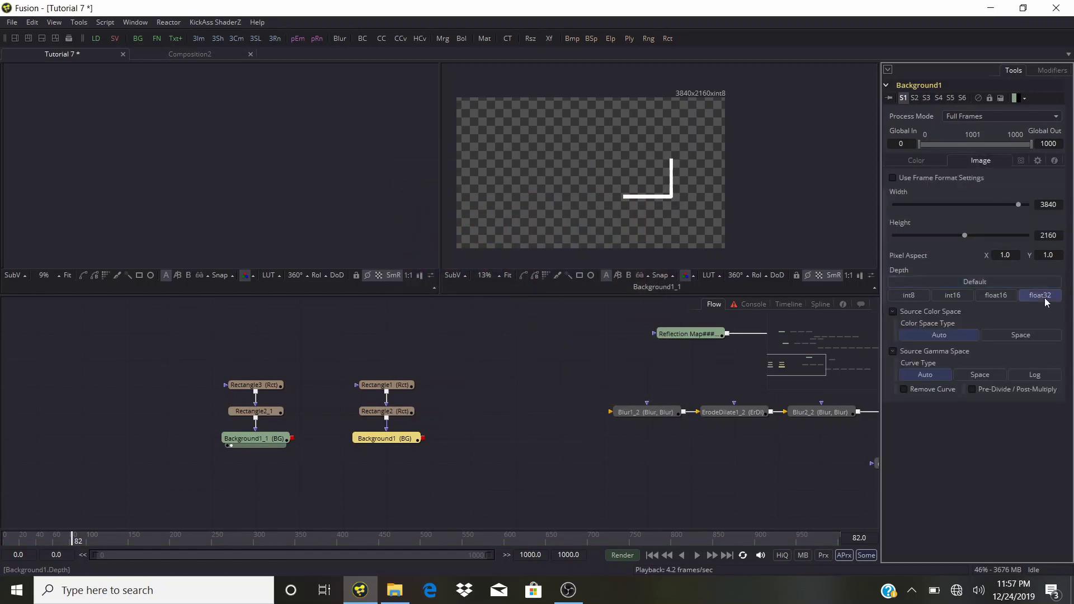
left_click(255, 438)
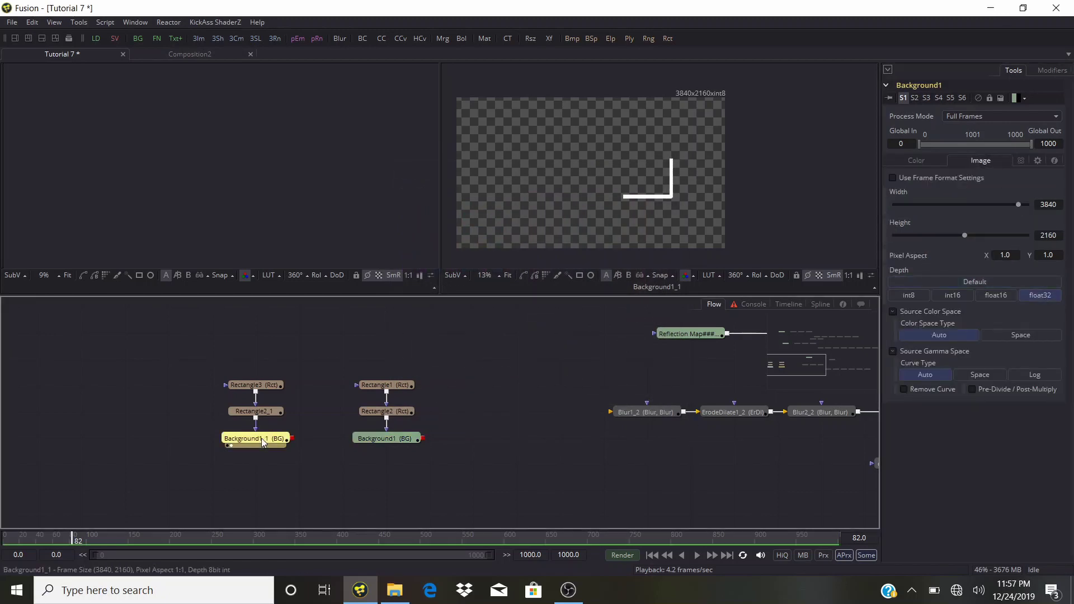
left_click(973, 161)
left_click(1041, 295)
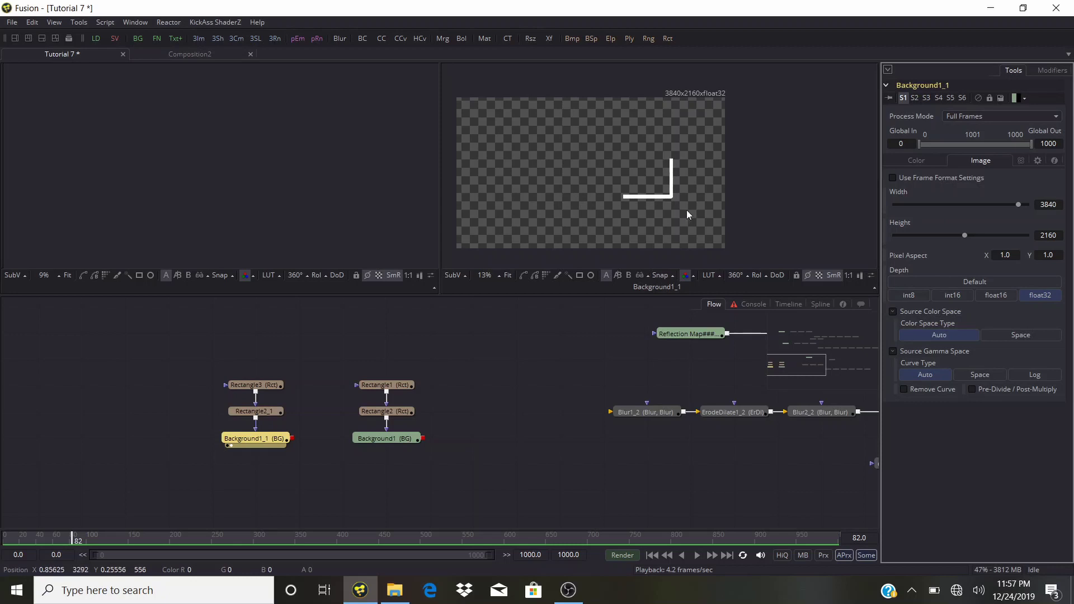
Merge Background1_1 over Background1 in a new Merge2 node and show the merge in the second viewer.
scroll(663, 192, "up", 5)
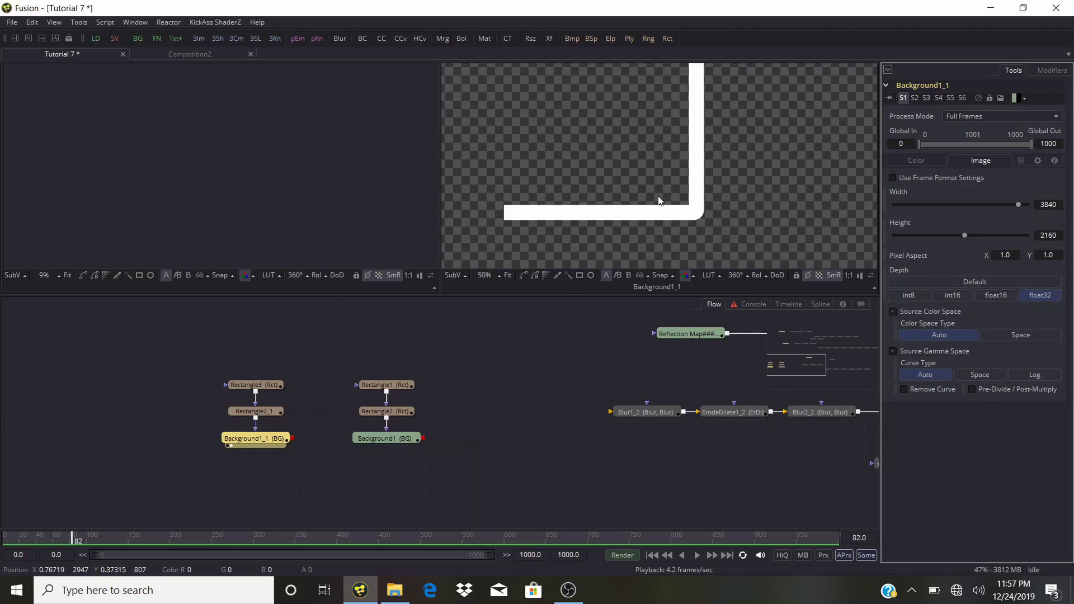
scroll(660, 197, "down", 3)
scroll(648, 188, "down", 2)
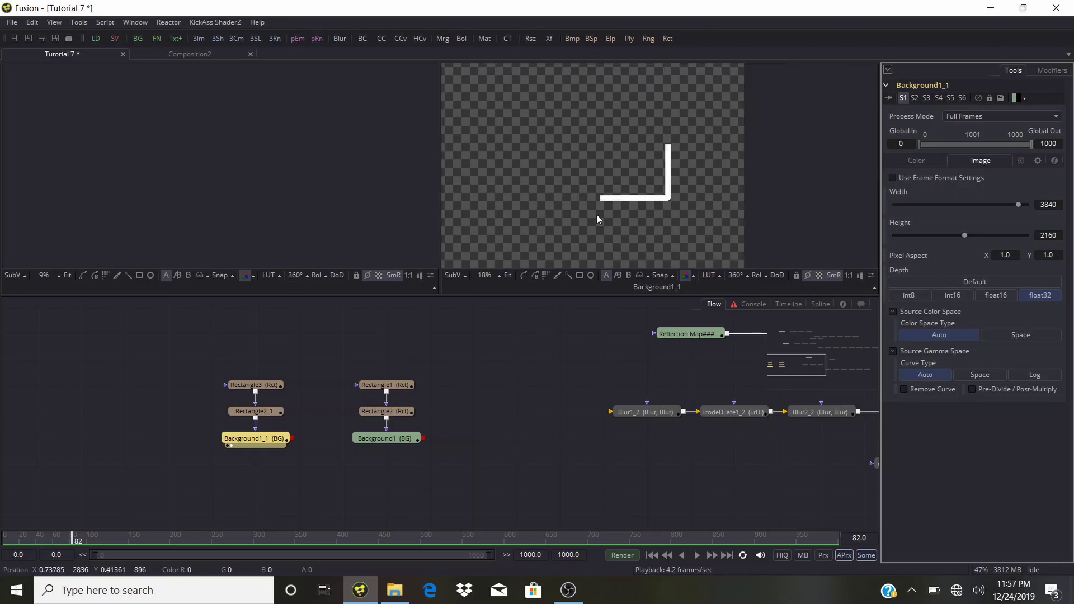
left_click_drag(291, 439, 403, 366)
mouse_move(401, 412)
left_mouse_down()
mouse_move(403, 392)
mouse_move(446, 418)
mouse_move(392, 386)
mouse_move(387, 412)
left_mouse_up()
left_click(362, 446)
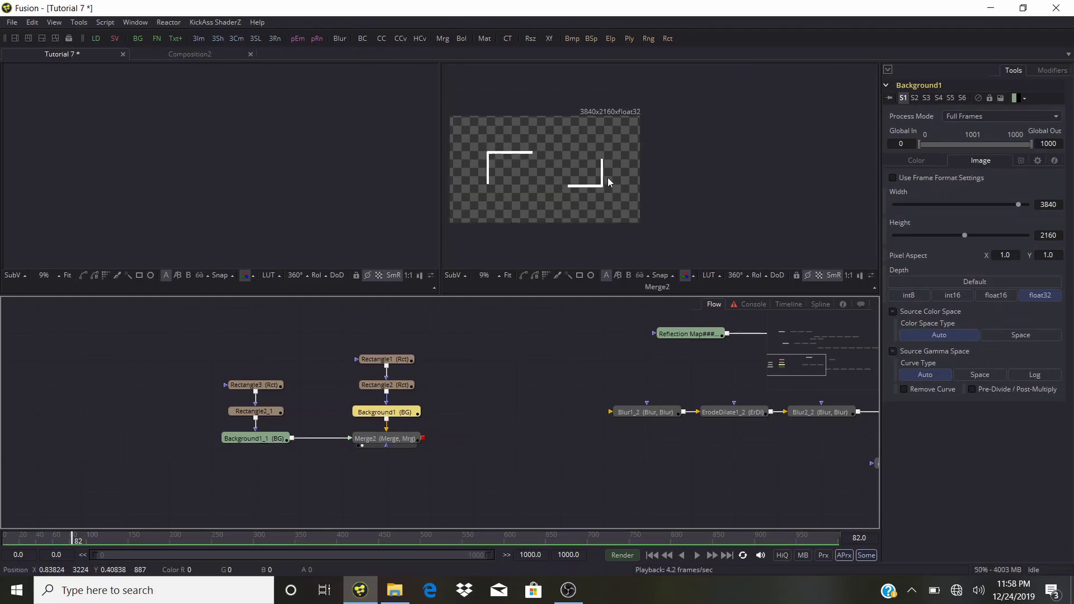
Move the Rectangle1 mask to a centre of about X 0.22, Y 0.64 to lengthen the upper-left corner's horizontal arm.
left_click(391, 386)
left_click(385, 359)
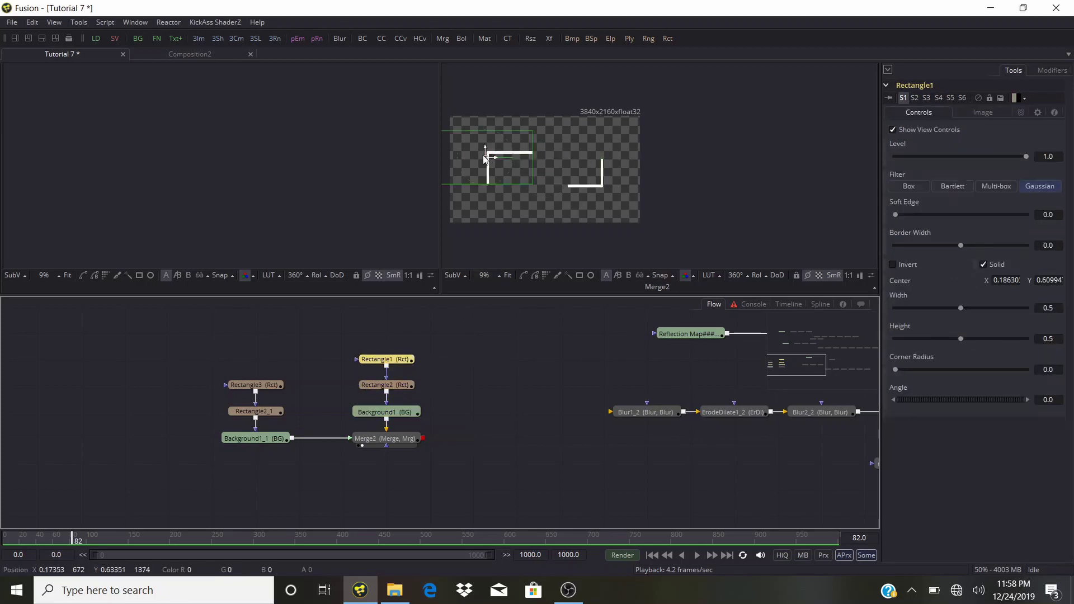
left_click_drag(488, 155, 491, 143)
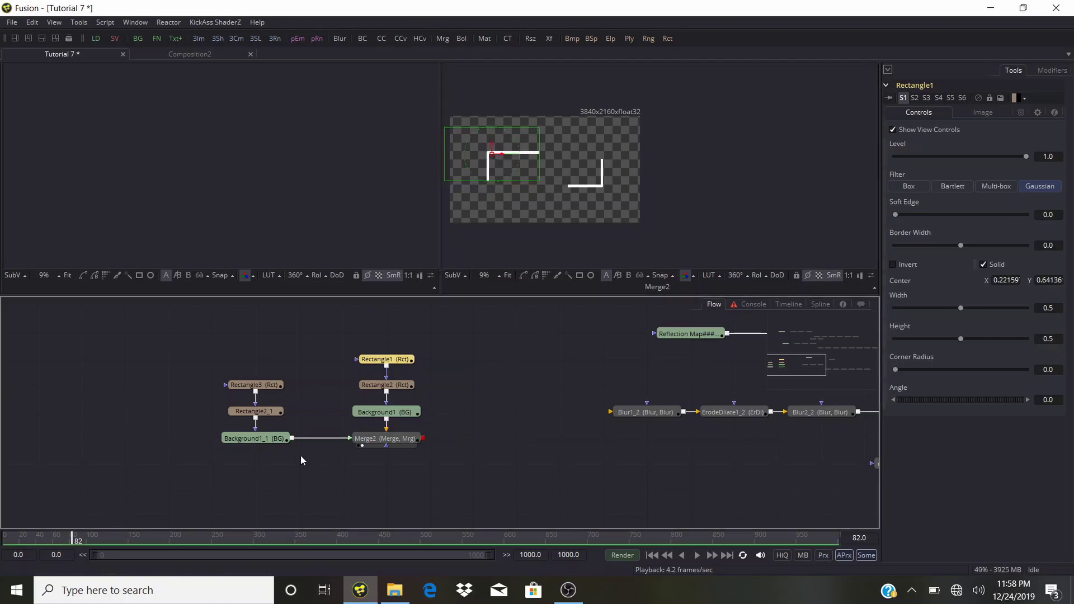
Move the Rectangle3 mask to a centre of about X 0.92, Y 0.30 to shorten the lower-right corner piece.
left_click(255, 411)
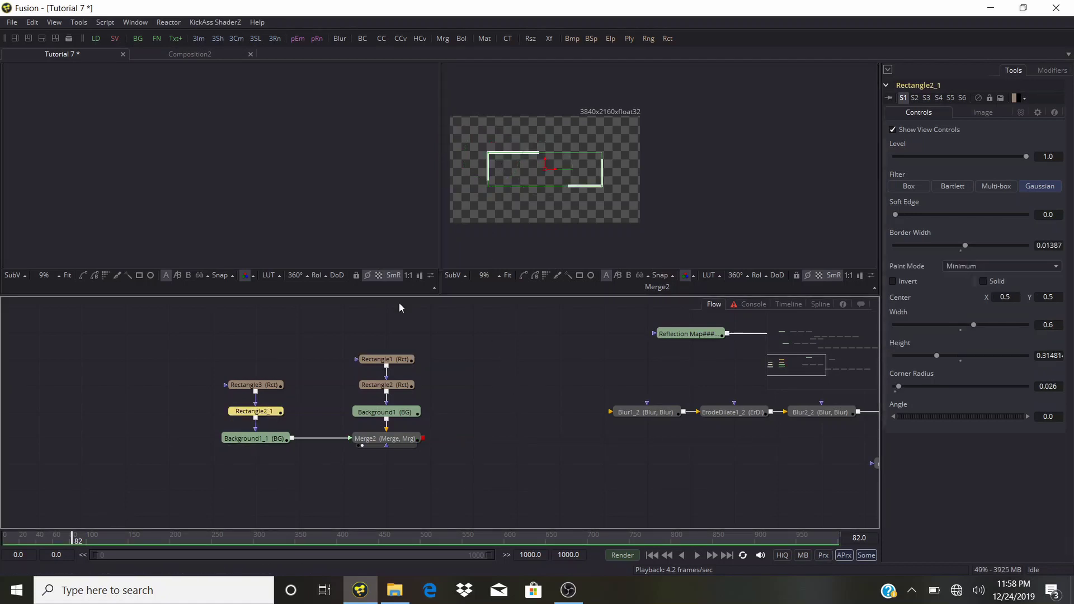
left_click(259, 382)
mouse_move(628, 187)
left_mouse_down()
mouse_move(626, 178)
mouse_move(633, 193)
left_mouse_up()
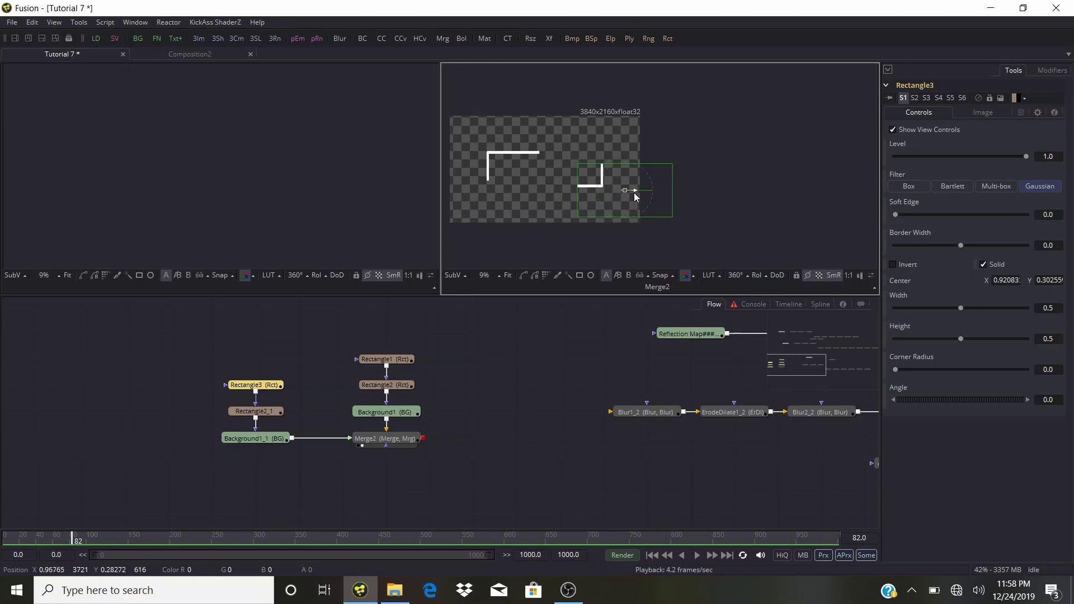
left_click(540, 344)
Connect Merge2's output to the Blur1_2 input and to the mask inputs of CreateBumpMap1_2 and ChannelBooleans2_2.
left_click_drag(469, 421, 486, 395)
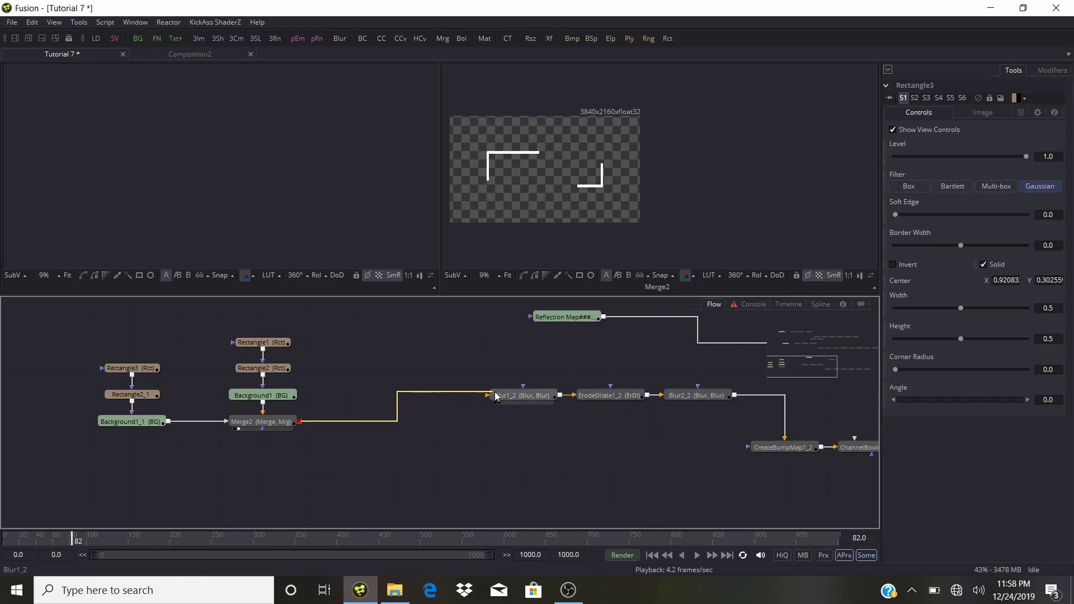
mouse_move(297, 424)
left_mouse_down()
mouse_move(396, 446)
mouse_move(299, 431)
left_mouse_up()
left_click(298, 431)
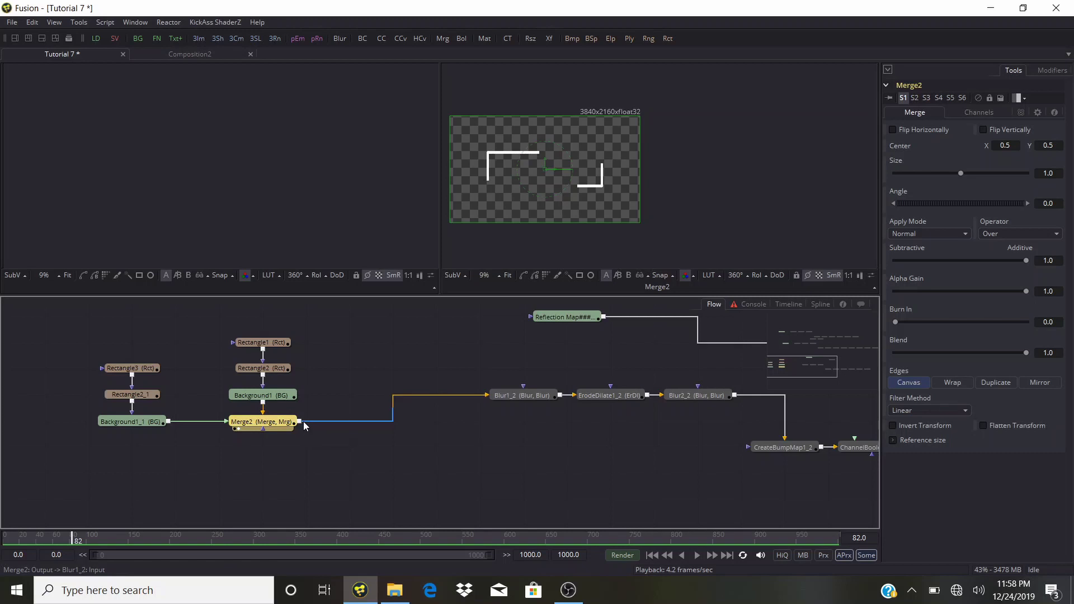
left_click_drag(301, 423, 693, 525)
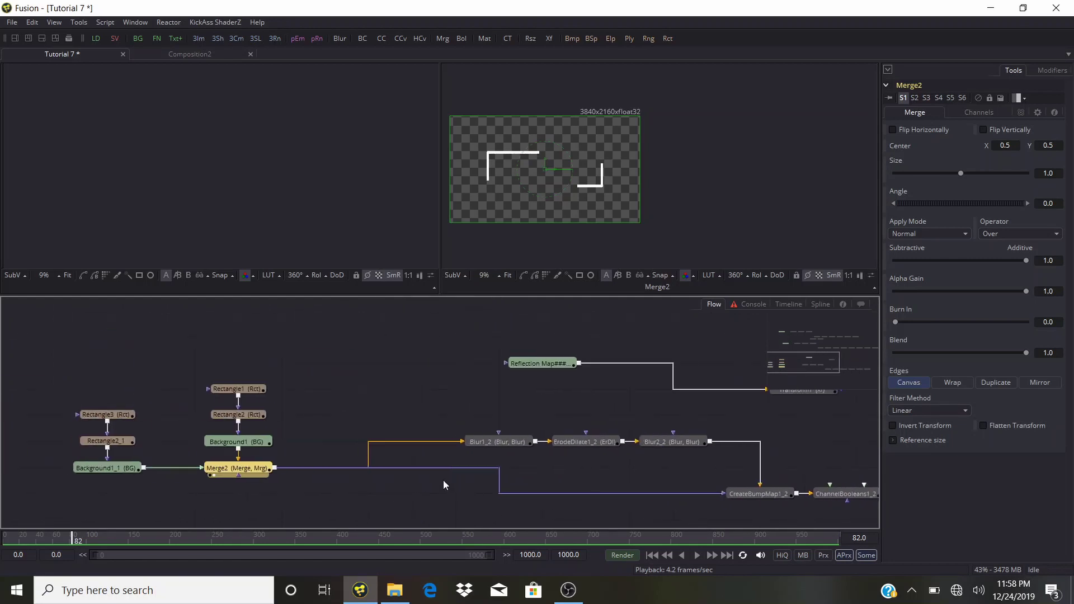
left_click_drag(278, 473, 710, 502)
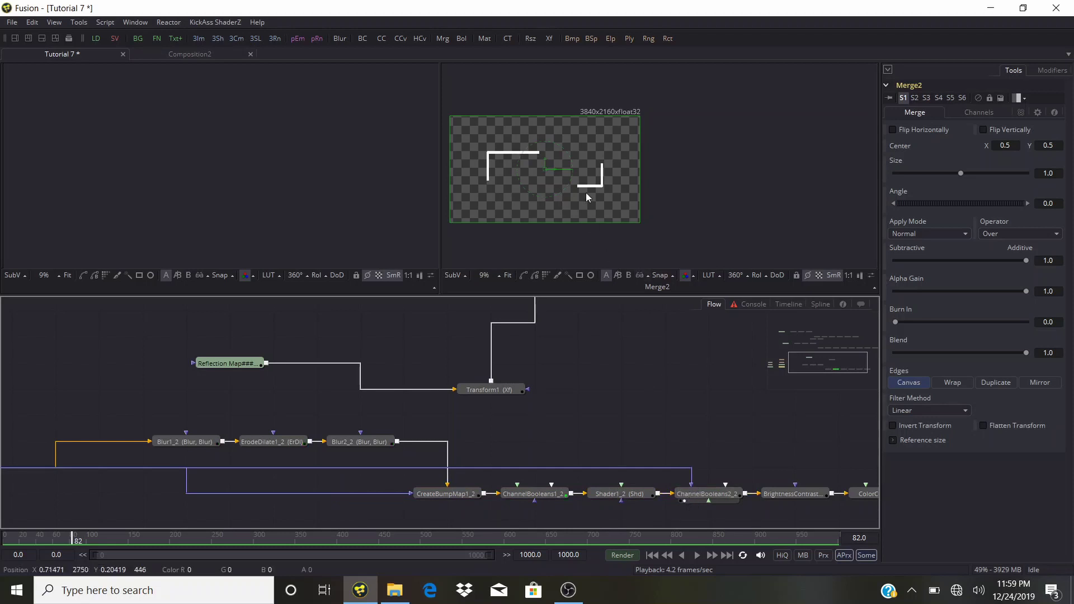
View ChannelBooleans2_2 and ColorCurves1_2 in the second viewer and examine the shading on both corner pieces.
key("2")
scroll(608, 190, "up", 5)
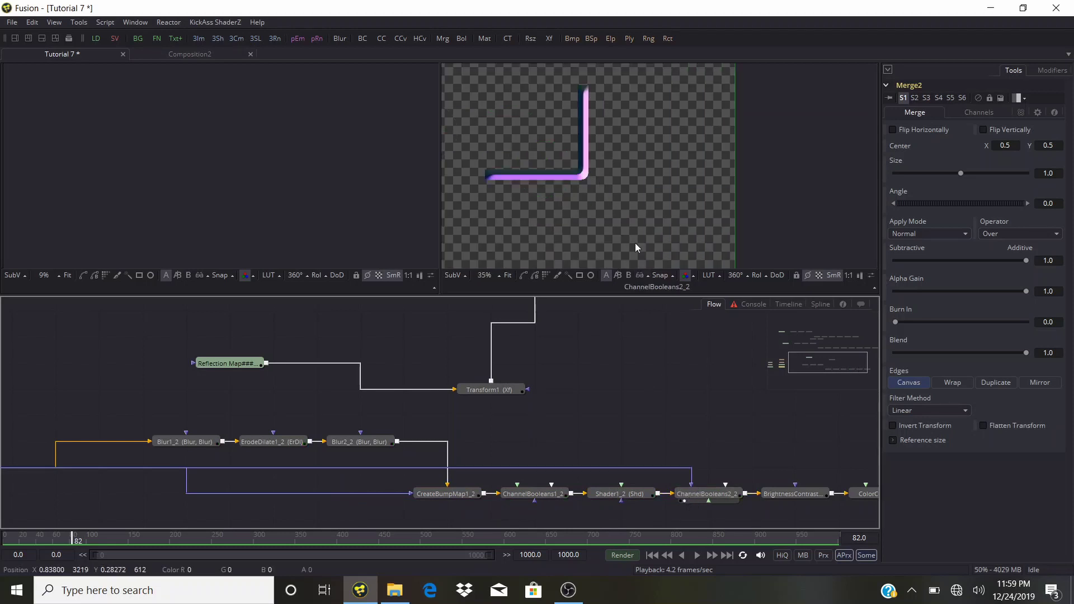
left_click_drag(810, 451, 580, 442)
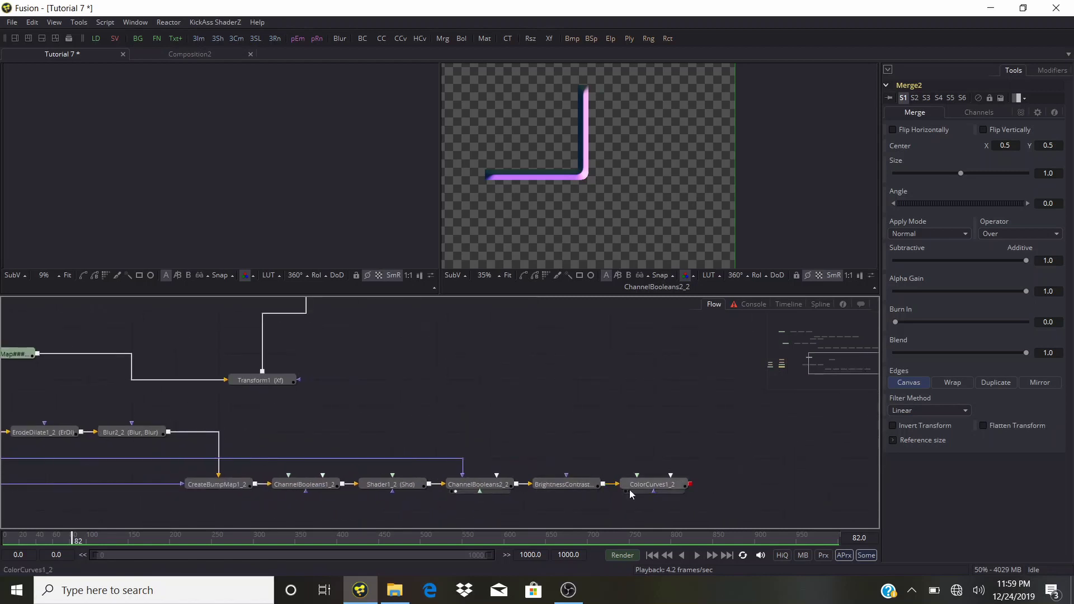
key("2")
scroll(570, 163, "up", 4)
scroll(579, 182, "down", 3)
left_click_drag(504, 164, 795, 214)
scroll(702, 156, "down", 2)
Copy the WirelessLink1 and Transform2 nodes that feed the upper text chain's shader.
left_click_drag(508, 345, 520, 494)
scroll(521, 494, "down", 2)
scroll(486, 452, "down", 2)
left_click_drag(506, 445, 556, 477)
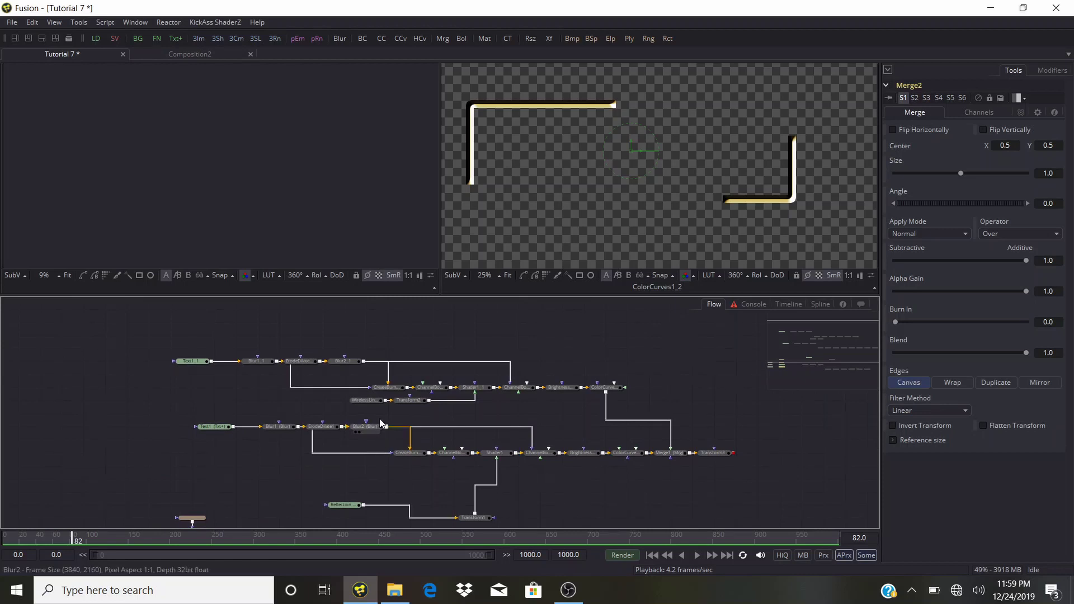
left_click_drag(362, 410, 420, 405)
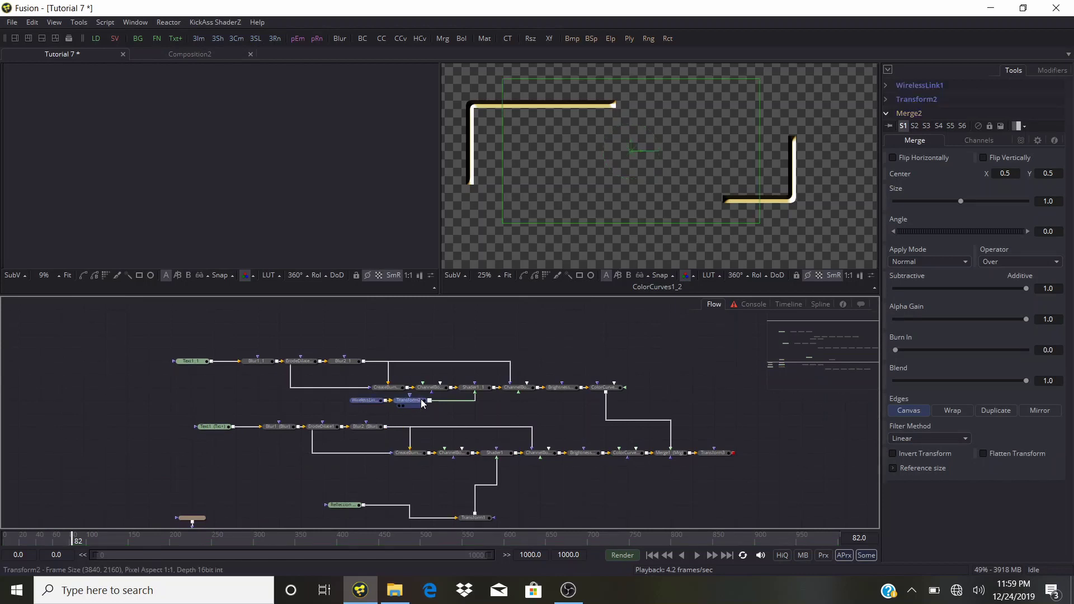
right_click(414, 401)
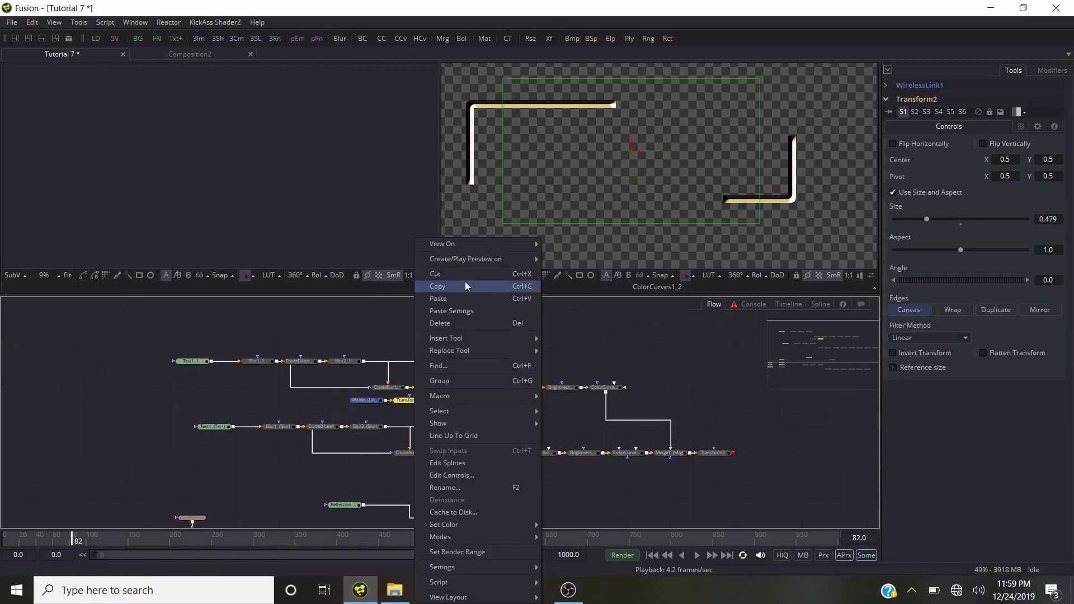
left_click(485, 423)
Paste the copied wireless link and transform below the frame chain and connect Transform2_1 to Shader1_2's reflection input.
left_click_drag(570, 426, 560, 300)
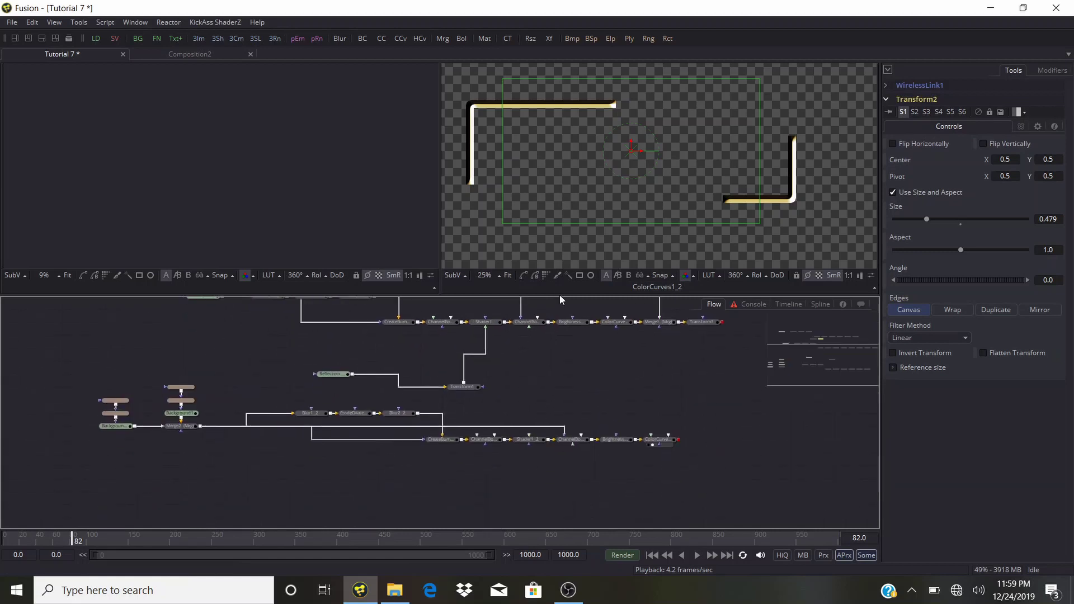
right_click(429, 481)
left_click(443, 446)
left_click_drag(429, 482, 528, 444)
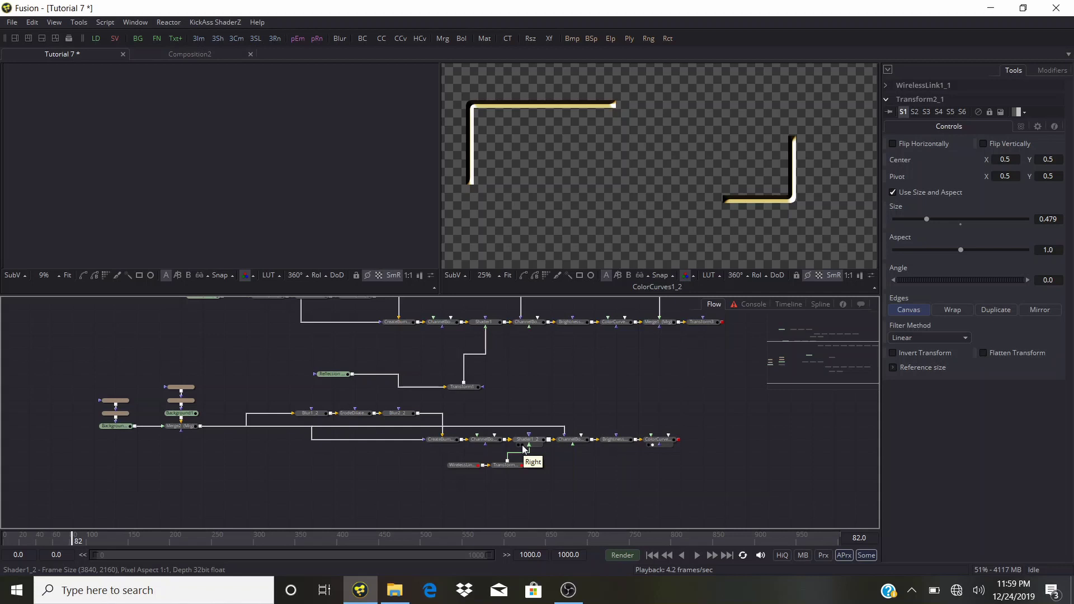
Compare Shader1_2 and ColorCurves1_2 in the second viewer, and set Transform2_1's size to about 0.291.
key("2")
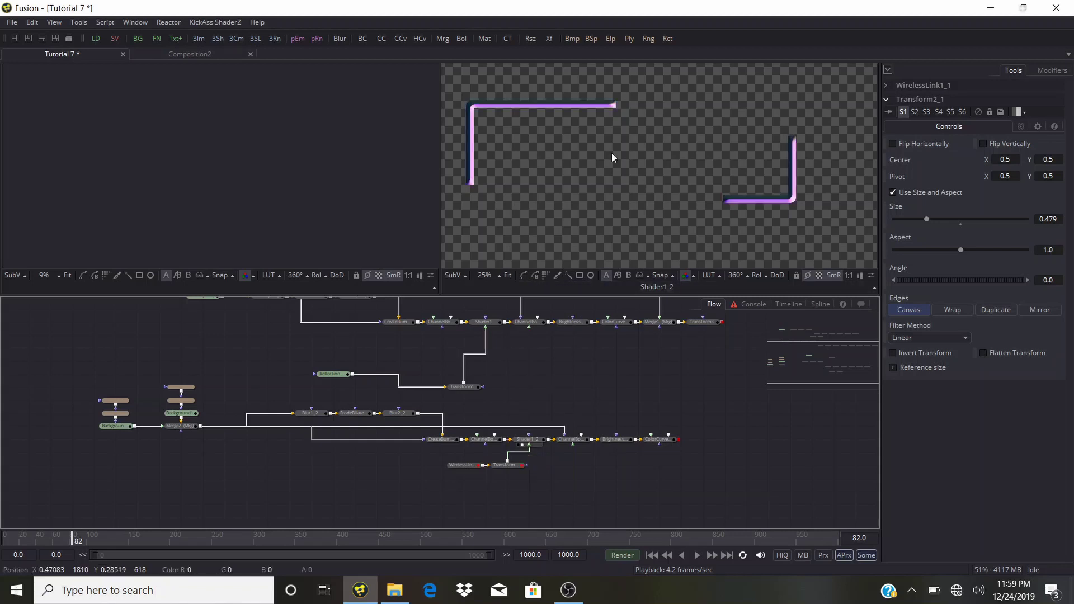
scroll(614, 141, "up", 2)
scroll(614, 141, "up", 3)
key("2")
scroll(630, 169, "down", 5)
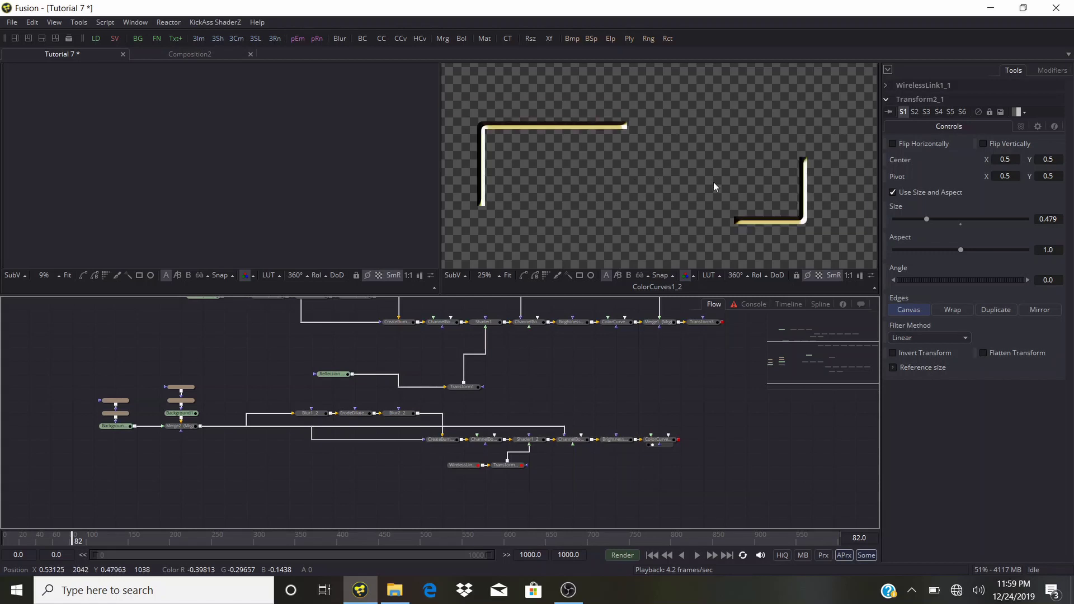
left_click(501, 467)
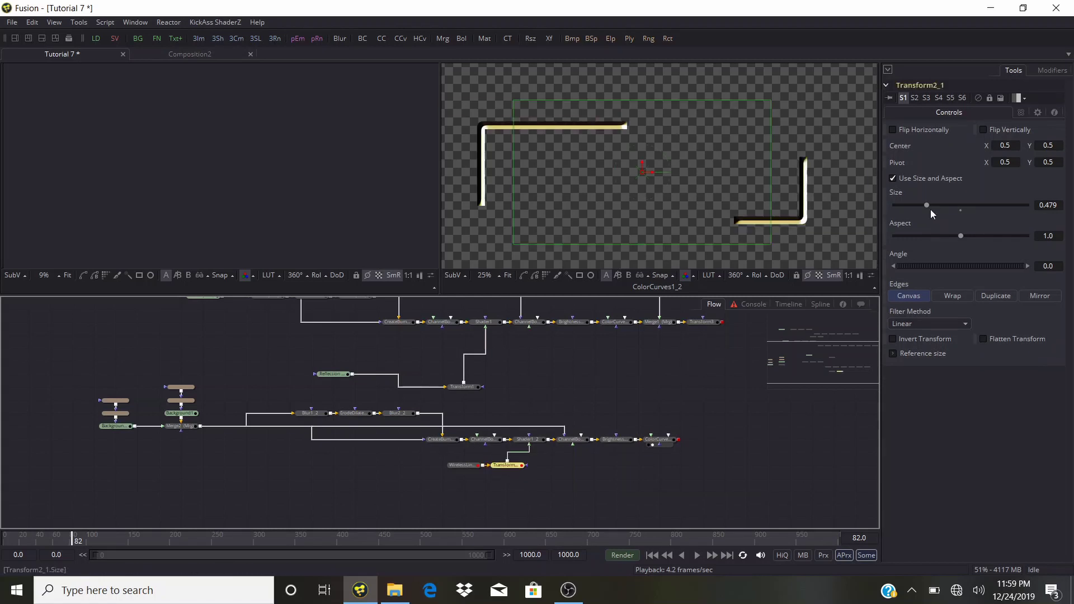
left_click_drag(925, 206, 912, 204)
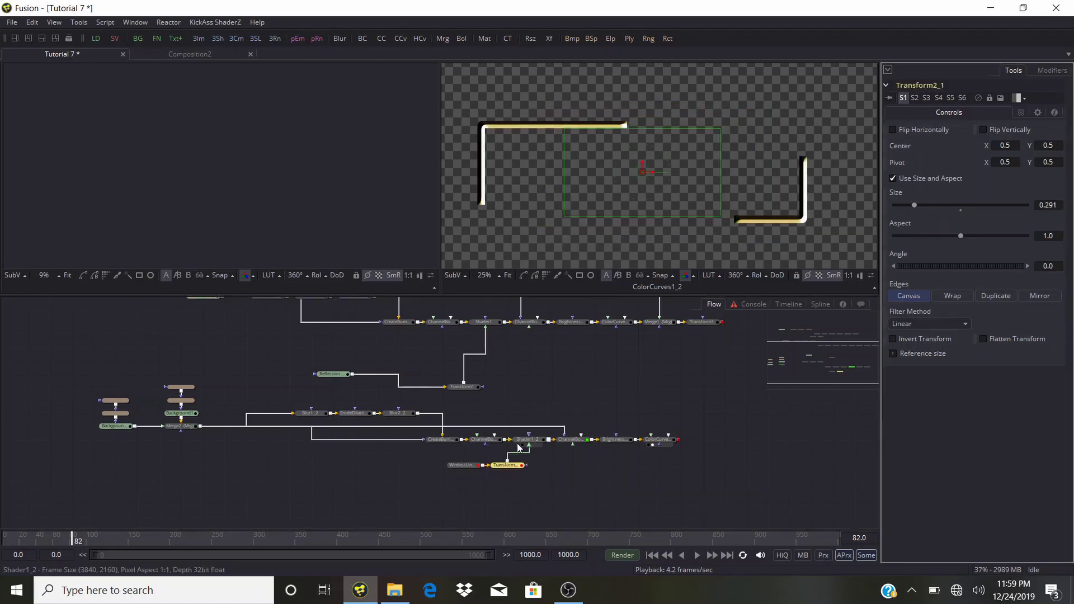
Link the reflection map Loader1 as WirelessLink1_1's input, with Transform2_1 shown in the second viewer and selected.
left_click(457, 469)
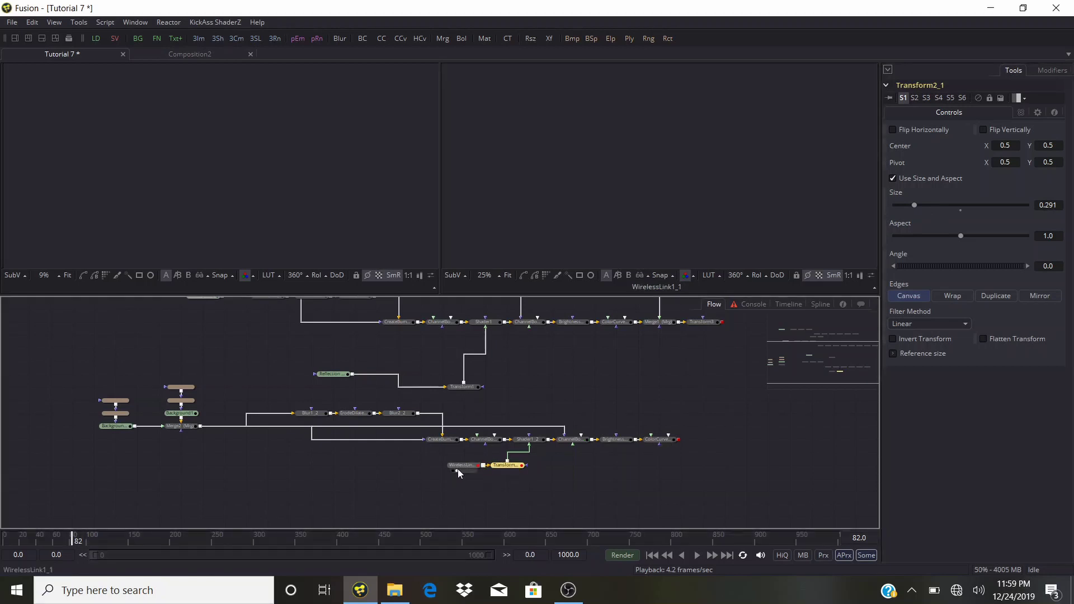
left_click(501, 471)
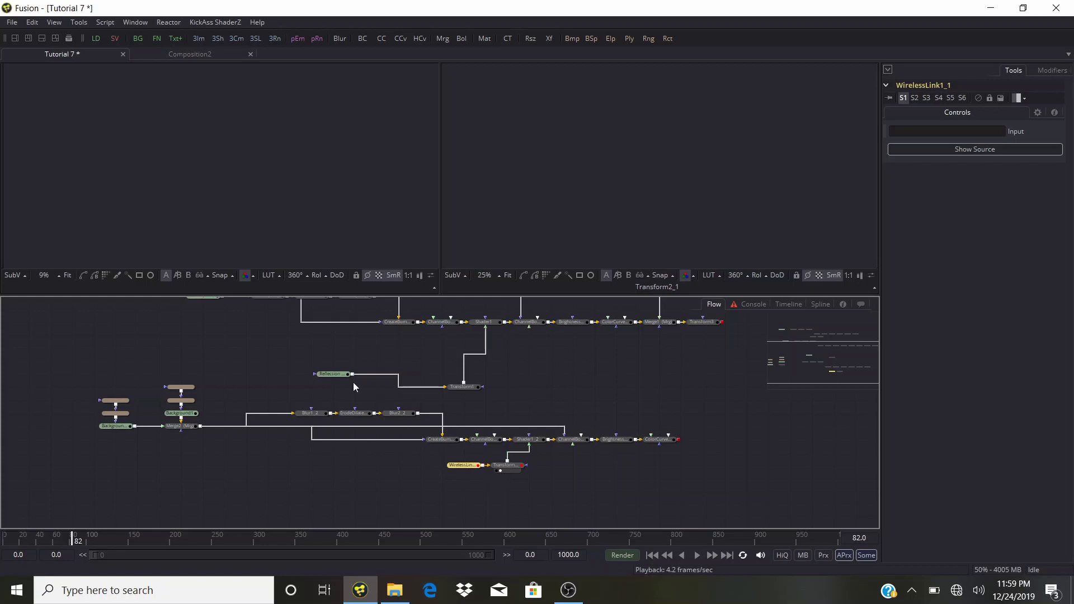
left_click_drag(334, 375, 933, 133)
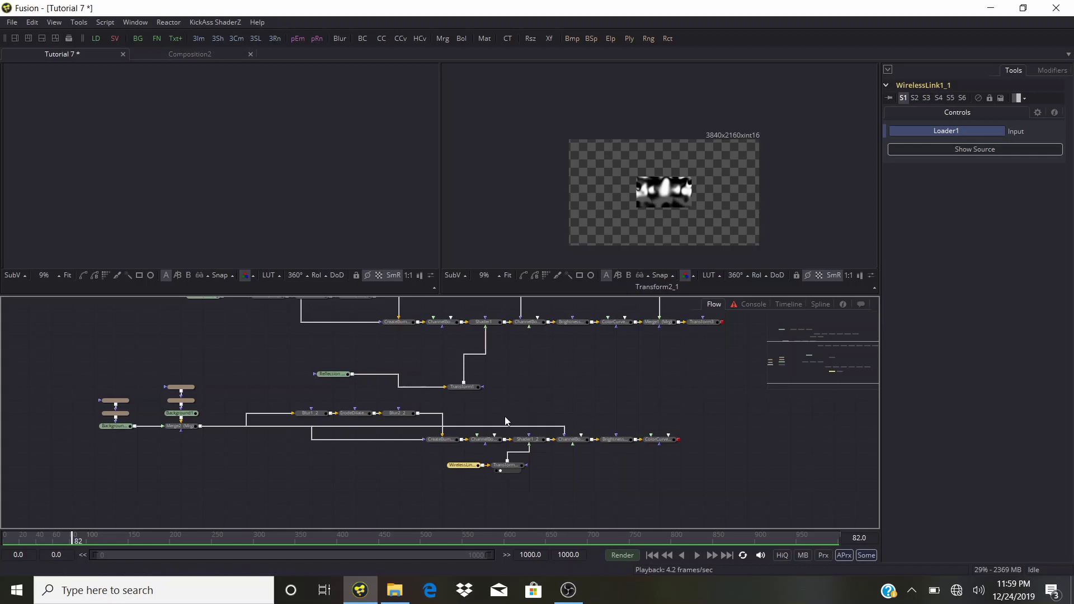
left_click(507, 464)
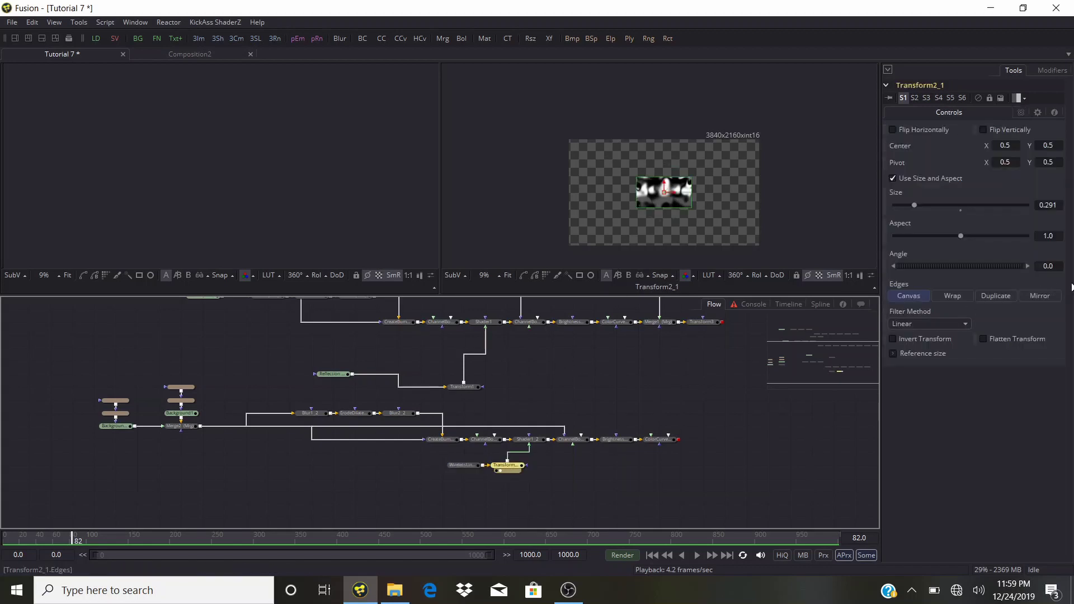
Set Transform2_1's edges to Mirror and show ColorCurves1_2 in the second viewer.
left_click(1041, 296)
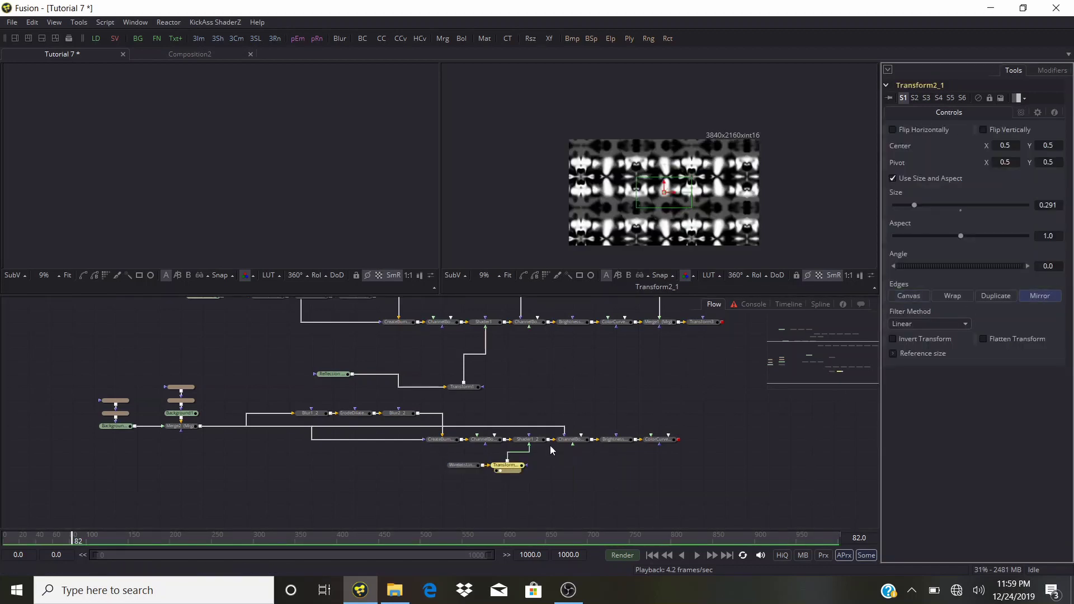
left_click(652, 445)
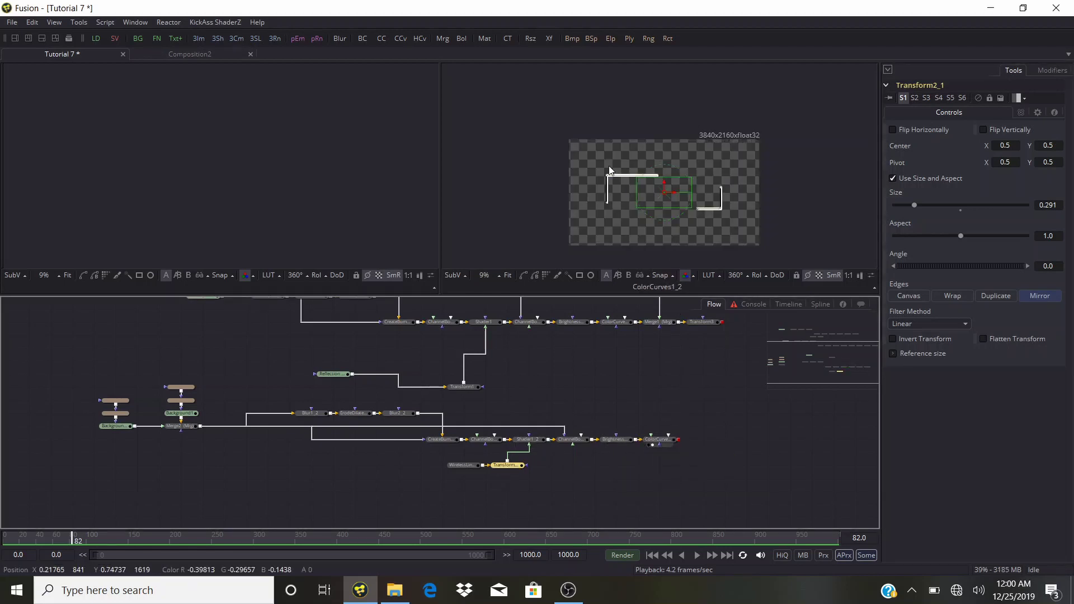
scroll(609, 170, "up", 6)
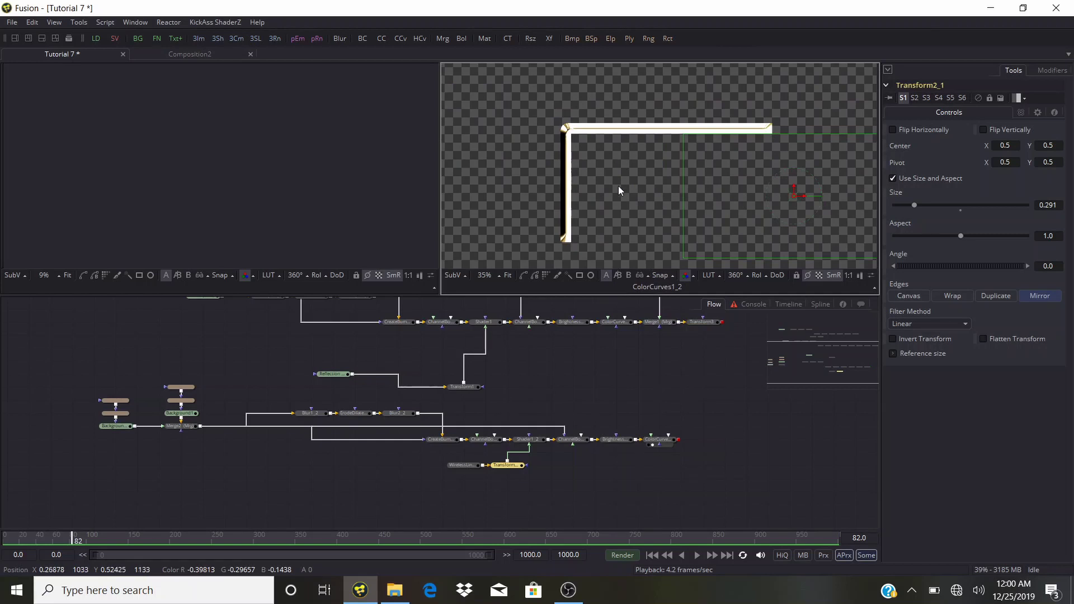
Set Shader1_2's specular to 0 and inspect both frame corner pieces up close.
left_click(527, 440)
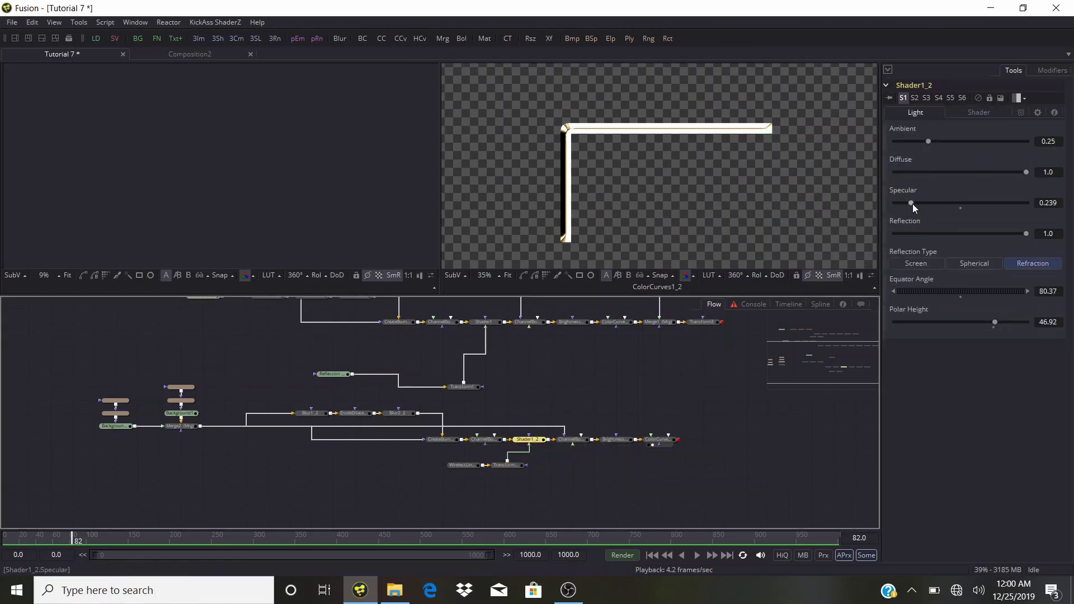
left_click_drag(903, 204, 867, 196)
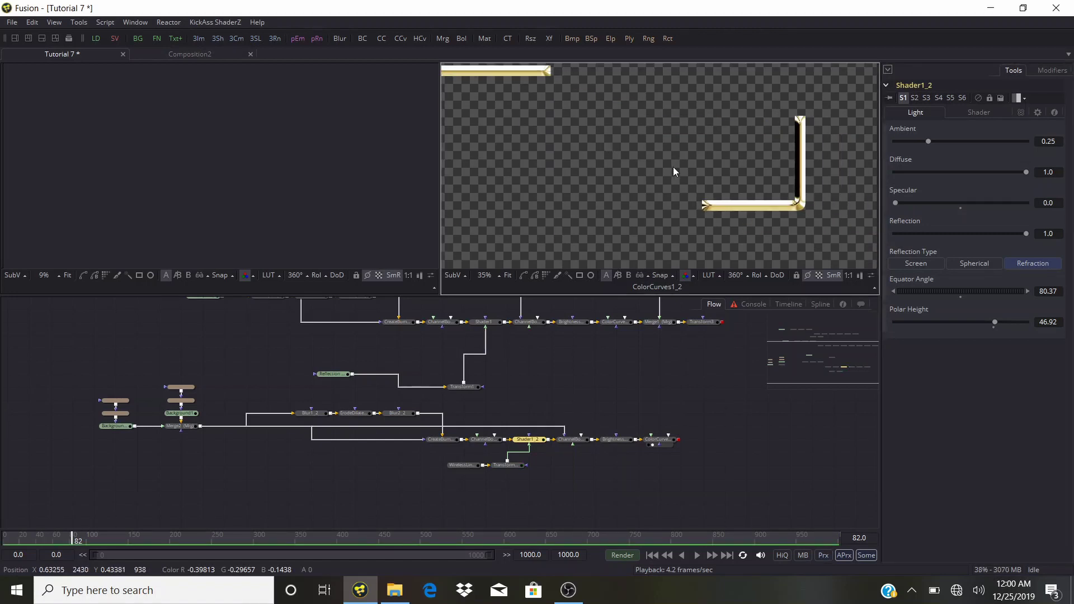
scroll(742, 200, "up", 2)
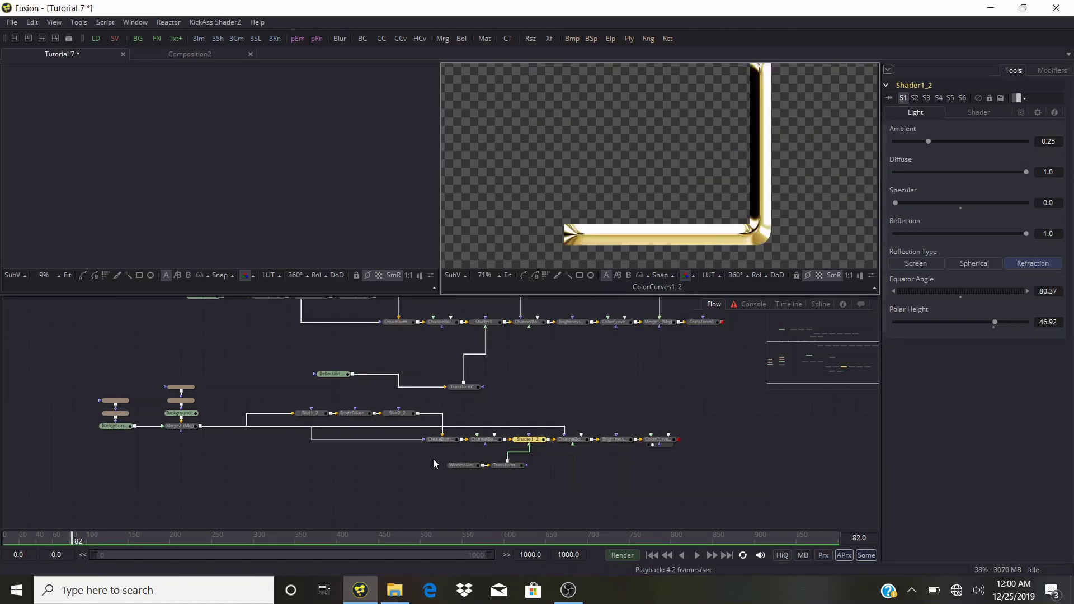
Set CreateBumpMap1_2's height scale to about 58.97 and check the bevel on both frame corners.
left_click(441, 440)
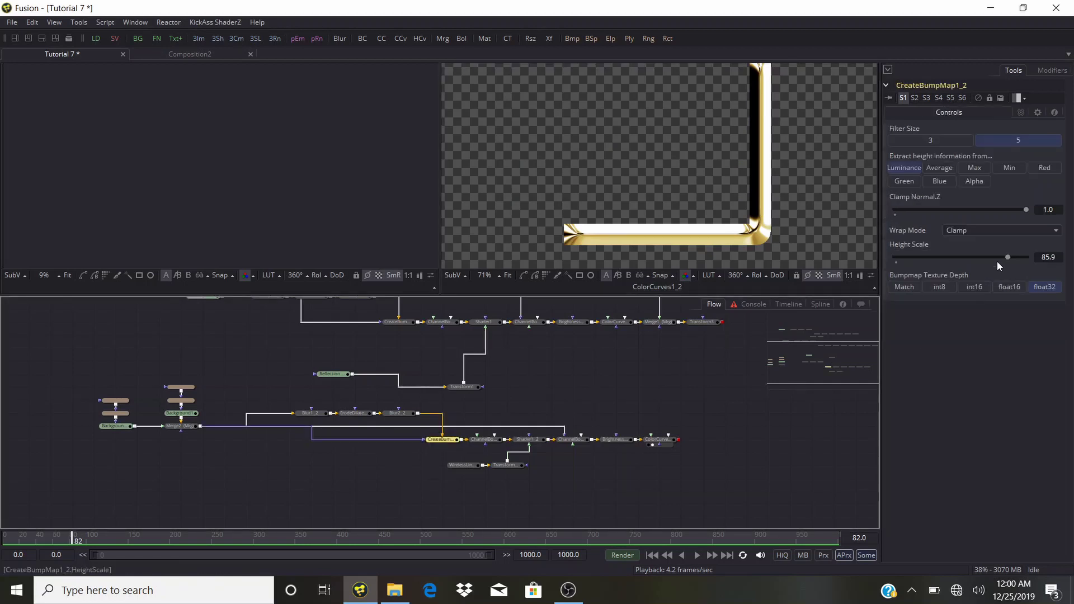
left_click_drag(1007, 256, 971, 254)
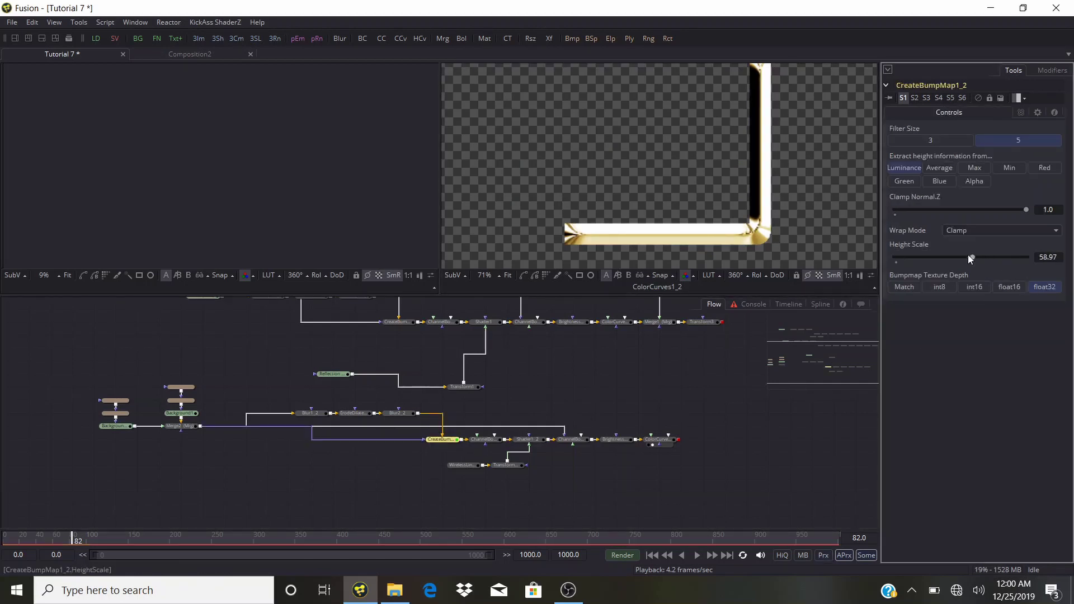
scroll(636, 186, "down", 3)
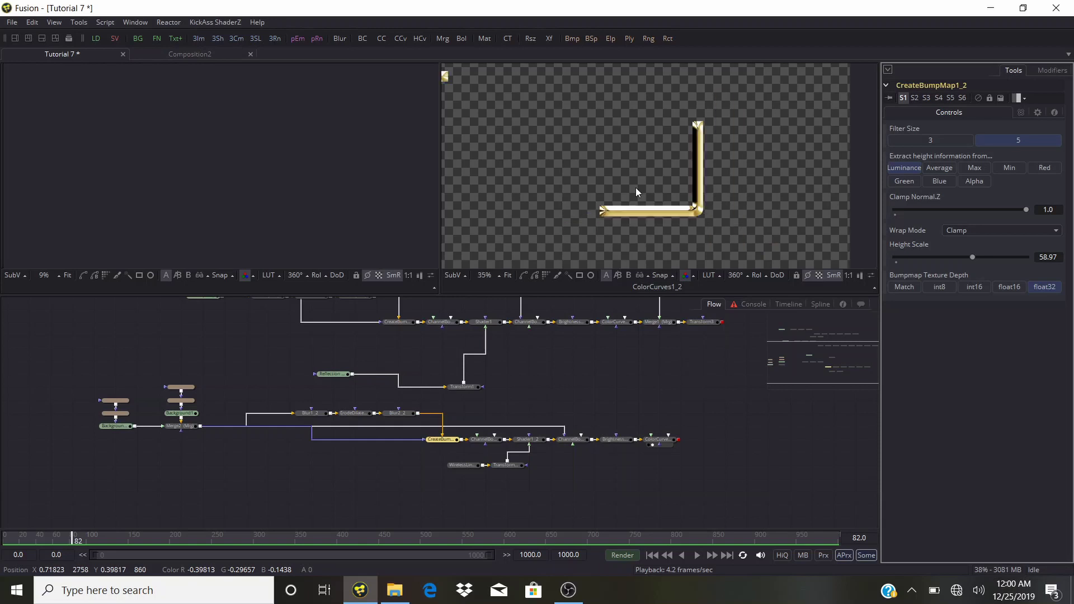
left_click_drag(571, 176, 718, 182)
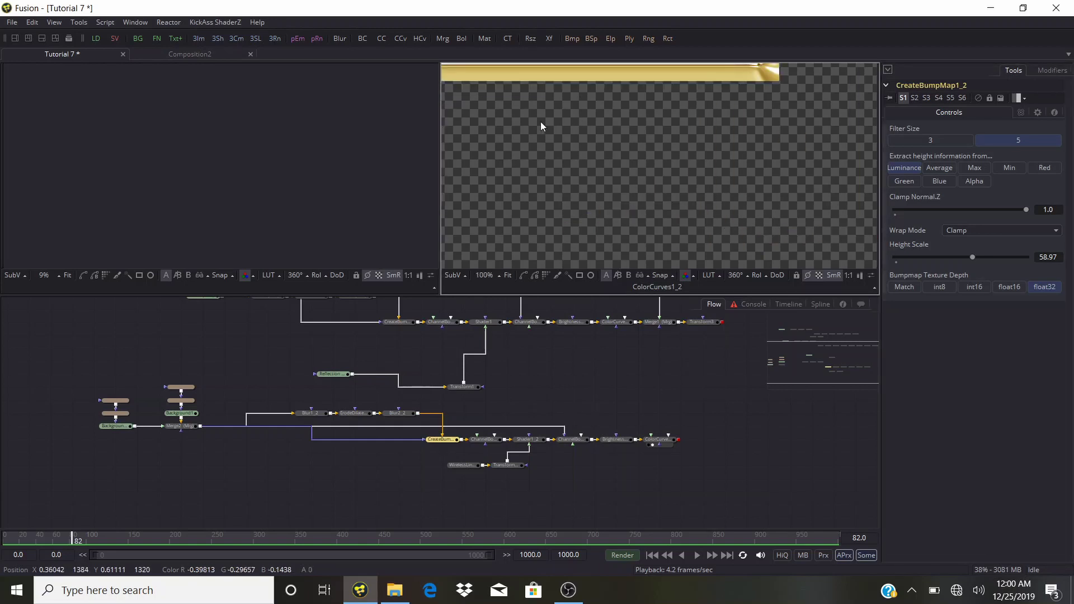
left_click_drag(540, 122, 708, 155)
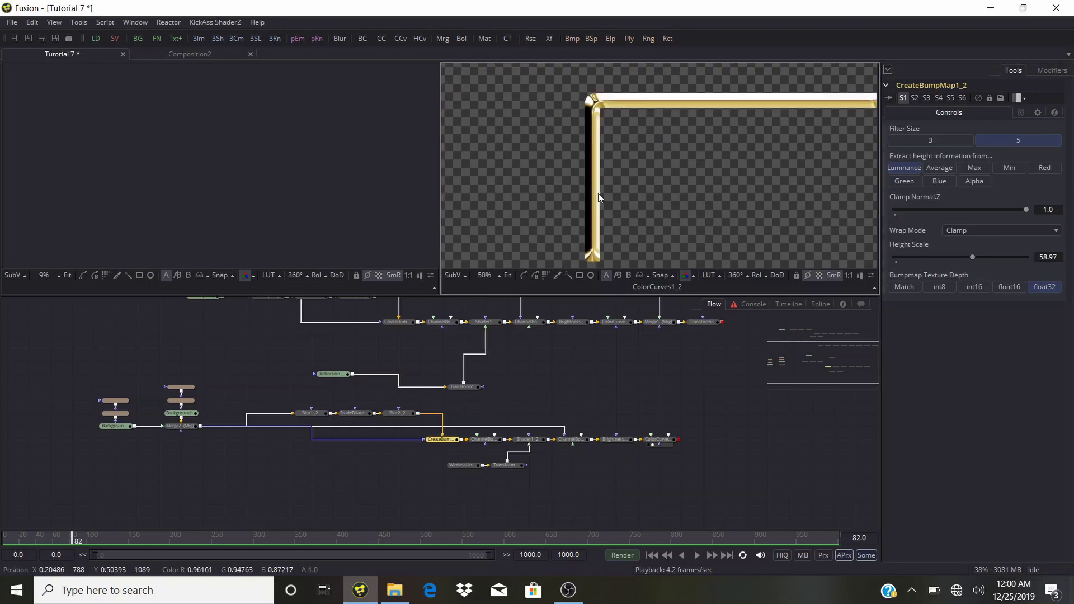
scroll(596, 191, "down", 1)
Merge the frame chain's ColorCurves1_2 output over Transform3's text and show Merge3 in the second viewer.
left_click_drag(528, 411, 585, 378)
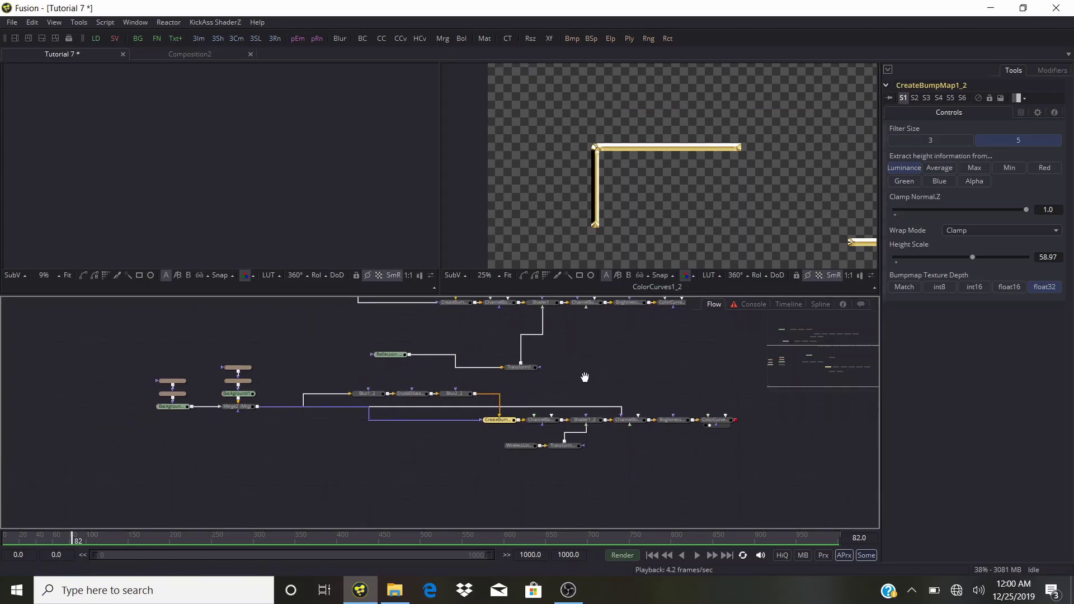
left_click_drag(626, 370, 435, 391)
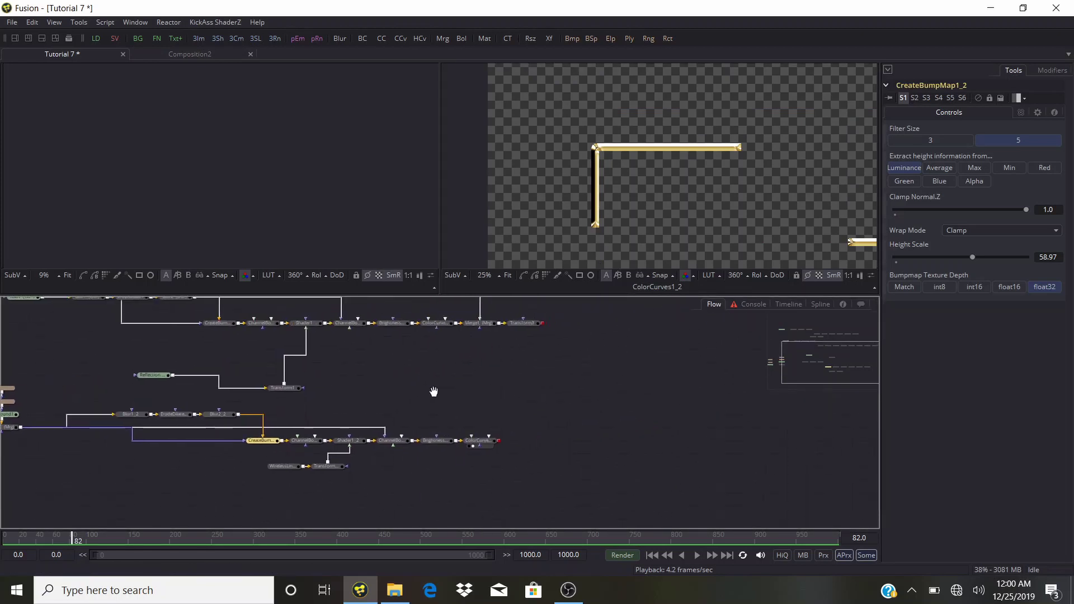
left_click_drag(498, 441, 544, 329)
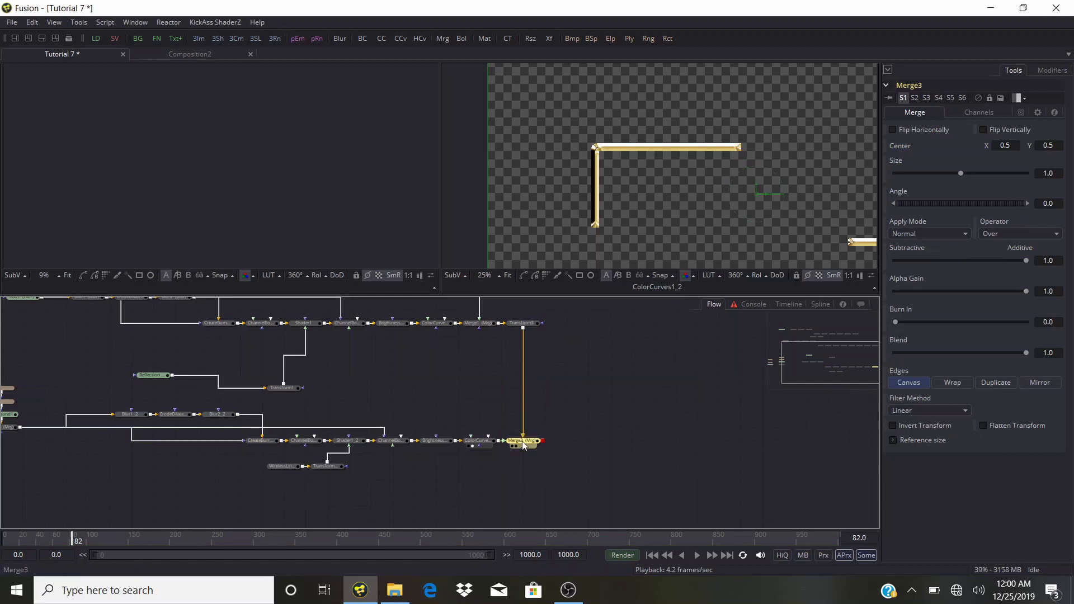
left_click(523, 447)
scroll(605, 214, "down", 1)
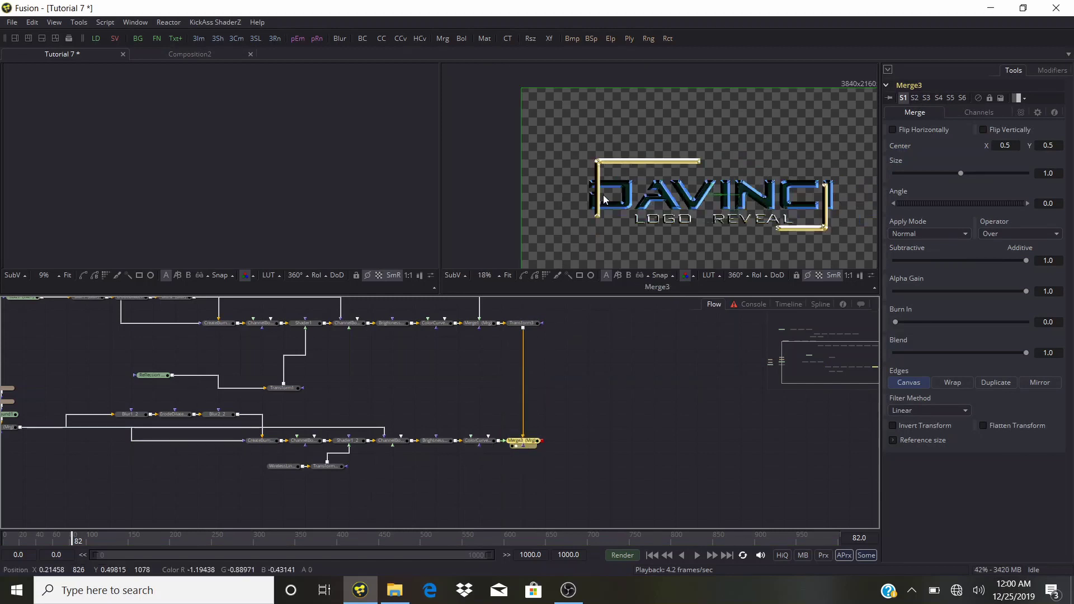
scroll(749, 195, "up", 3)
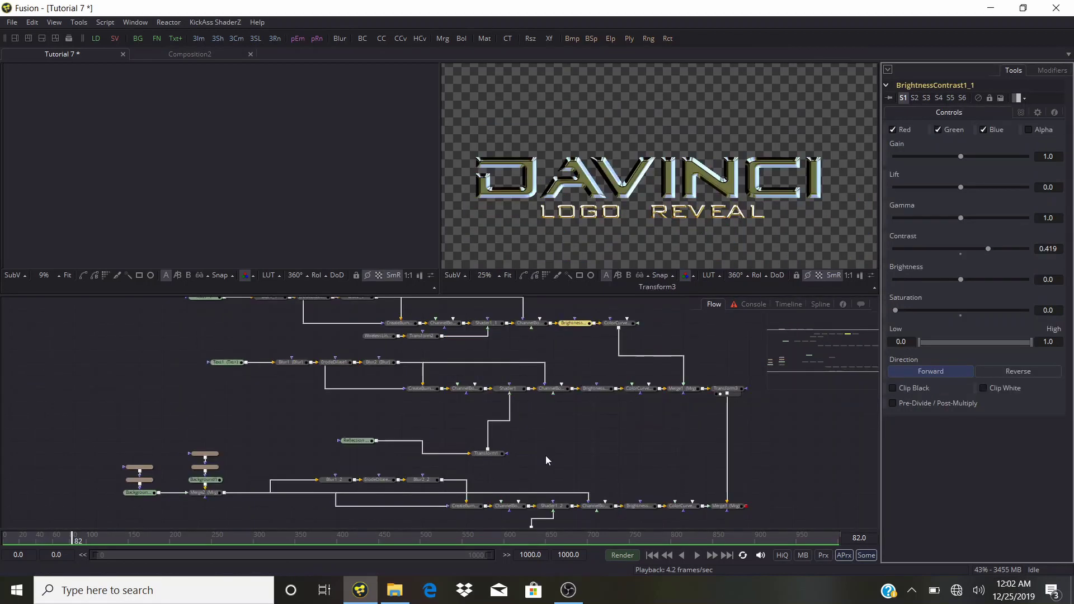
Enable Pre-Divide / Post-Multiply on BrightnessContrast1_1 and check the combined text by viewing Merge1.
scroll(563, 377, "up", 3)
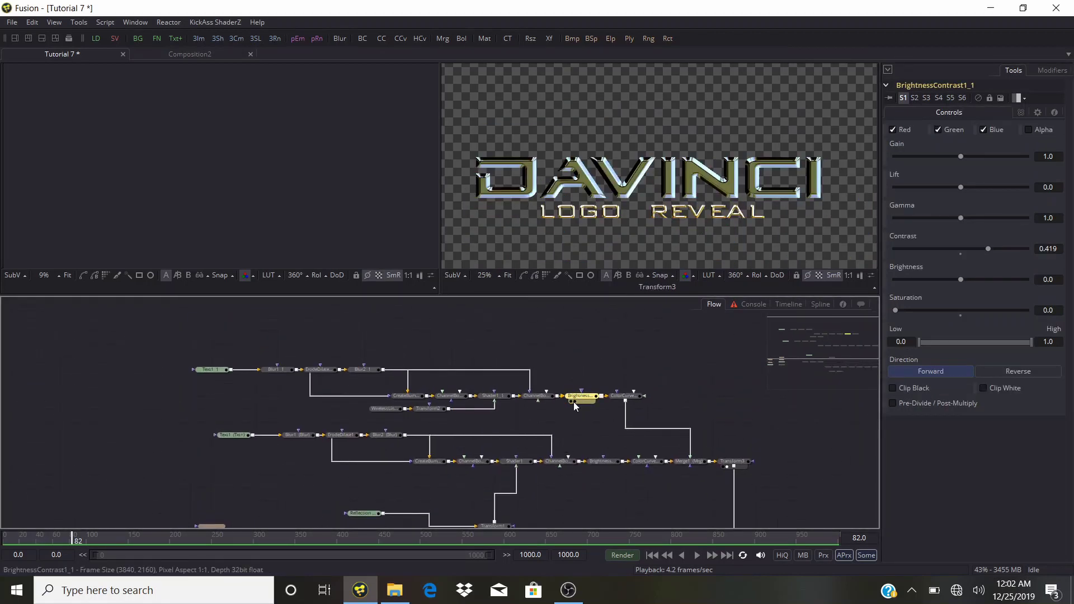
left_click(574, 402)
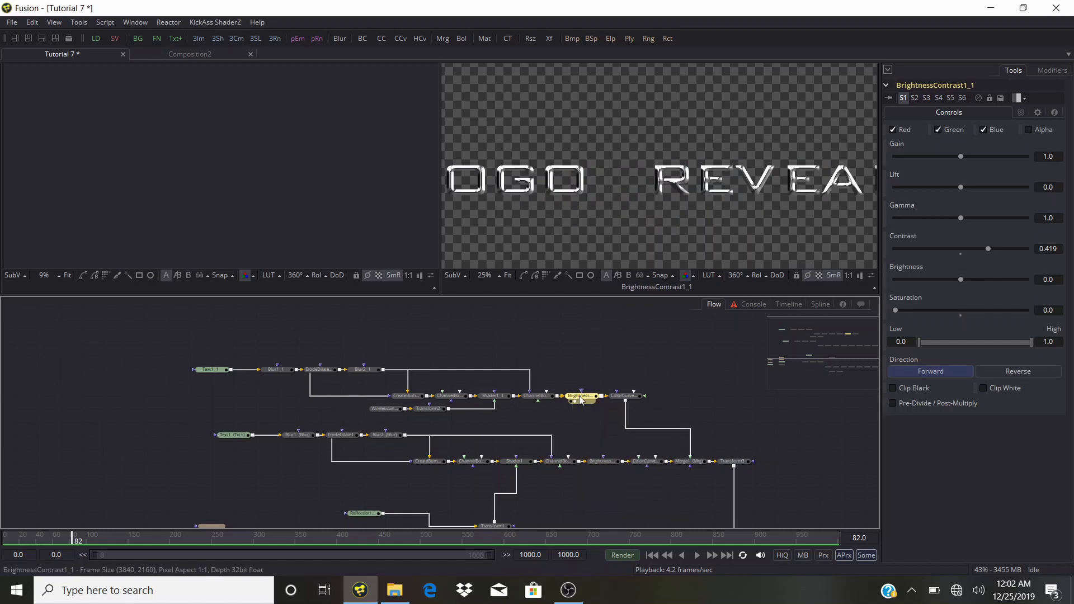
left_click(892, 403)
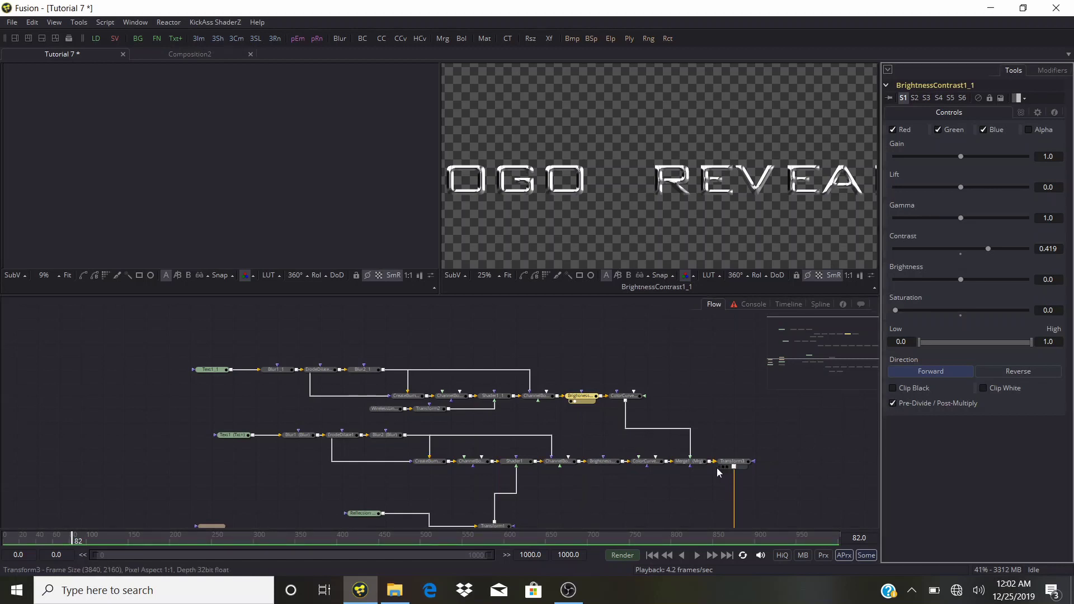
left_click(683, 466)
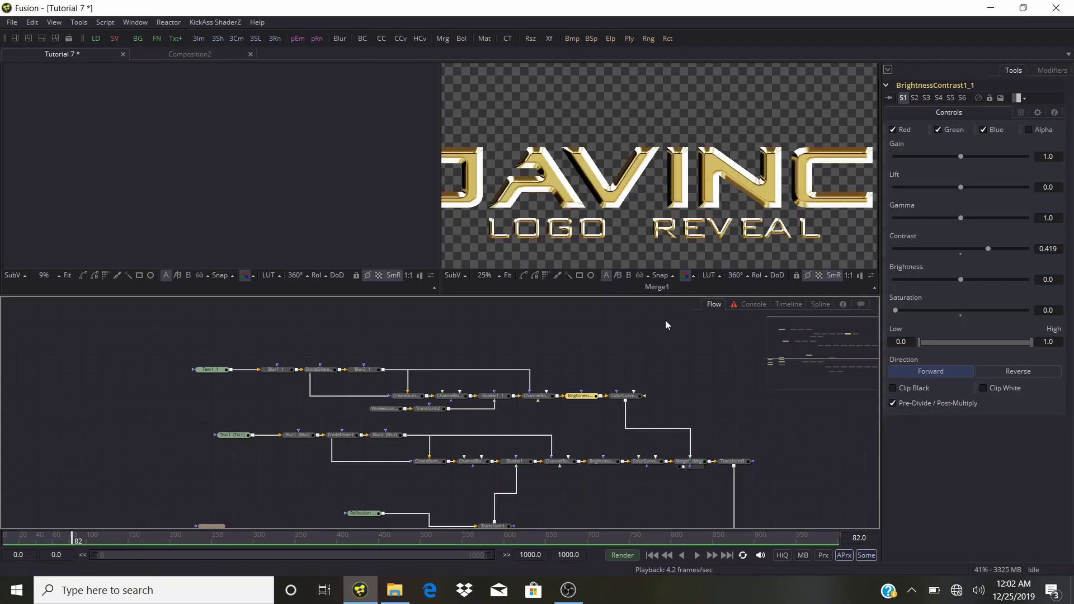
key("ctrl+f")
scroll(601, 175, "up", 2)
scroll(594, 175, "down", 2)
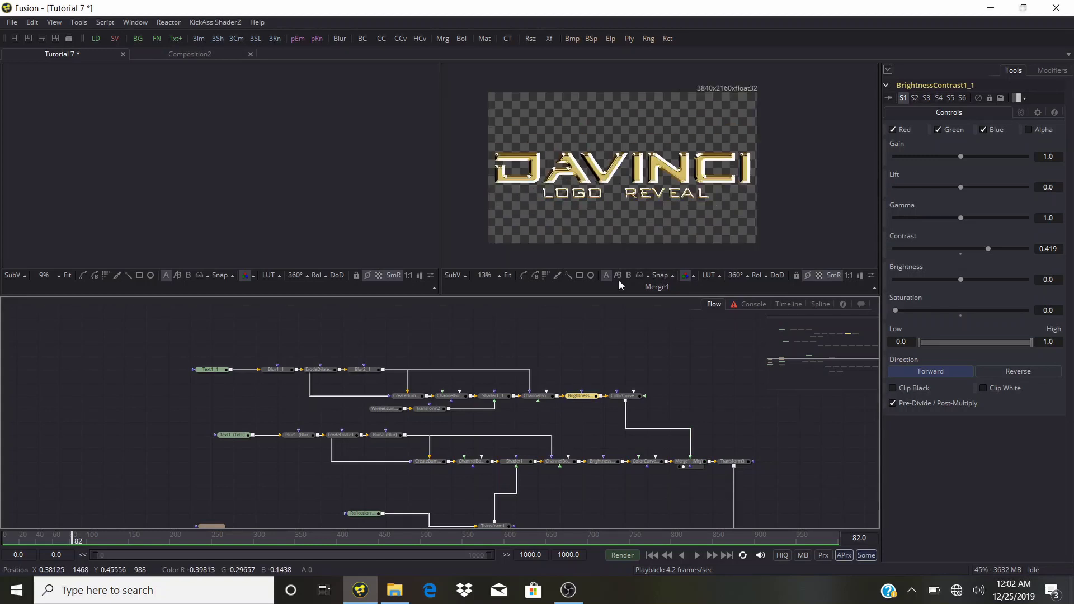
With Merge3 in the second viewer, enable Pre-Divide / Post-Multiply on the frame chain's ColorCurves1_2 and BrightnessContrast1_2.
scroll(715, 413, "down", 5)
scroll(602, 433, "right", 5)
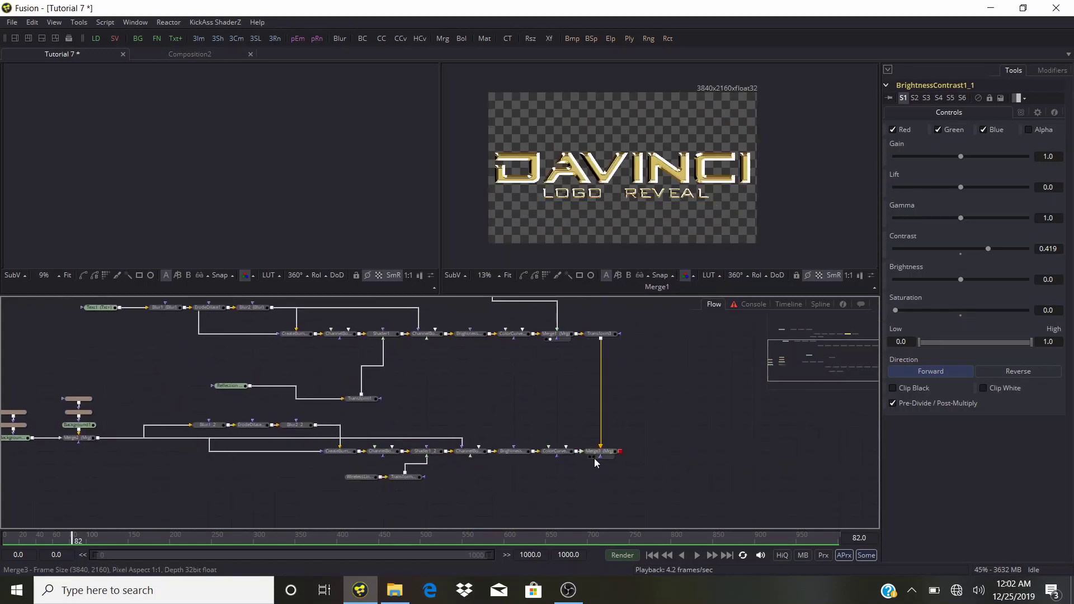
left_click(594, 458)
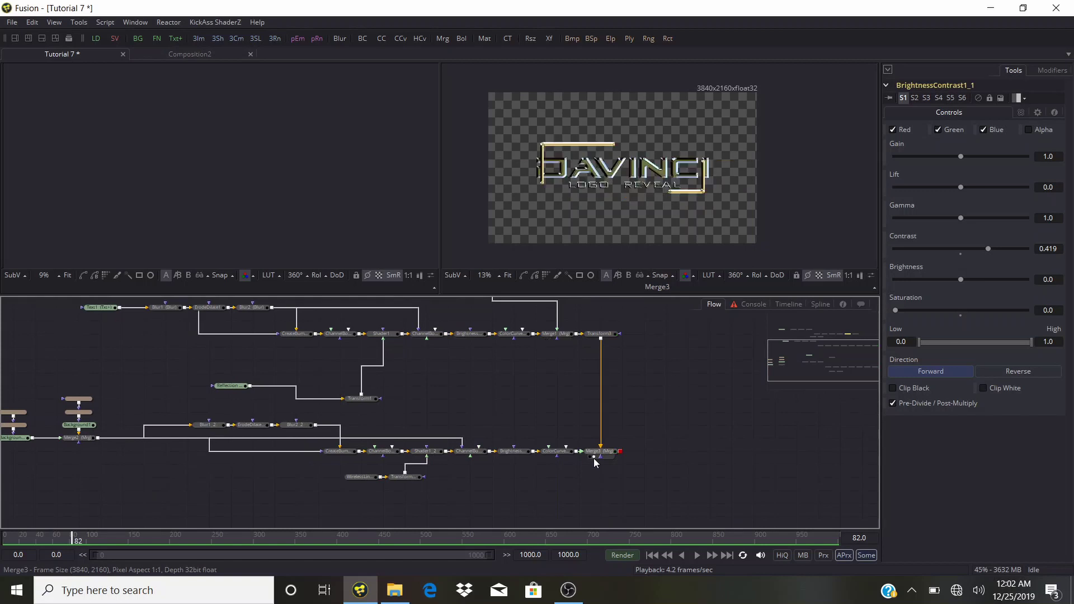
left_click(556, 451)
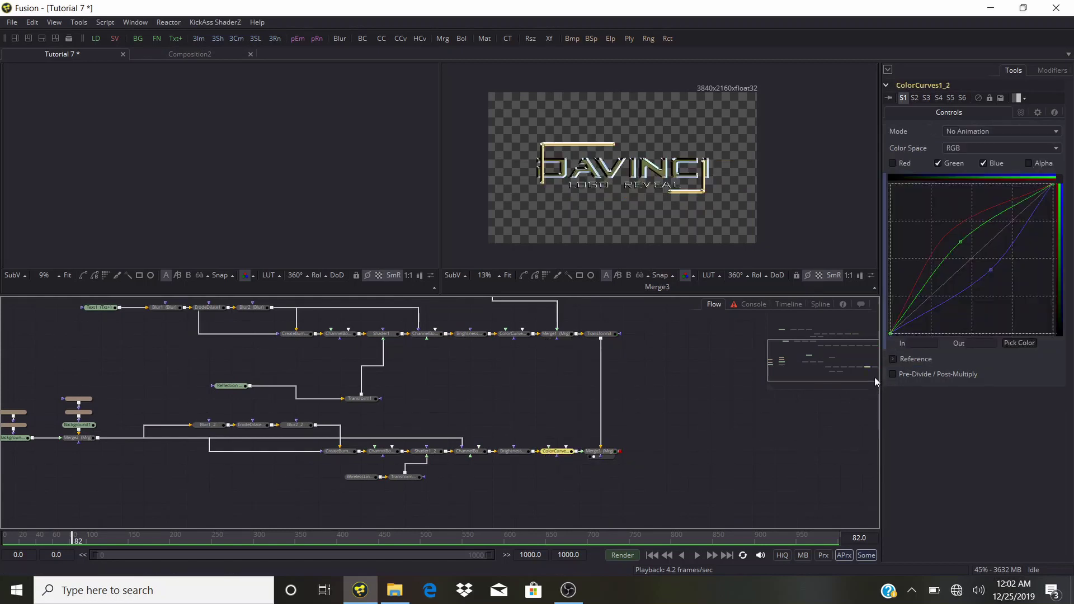
left_click(892, 375)
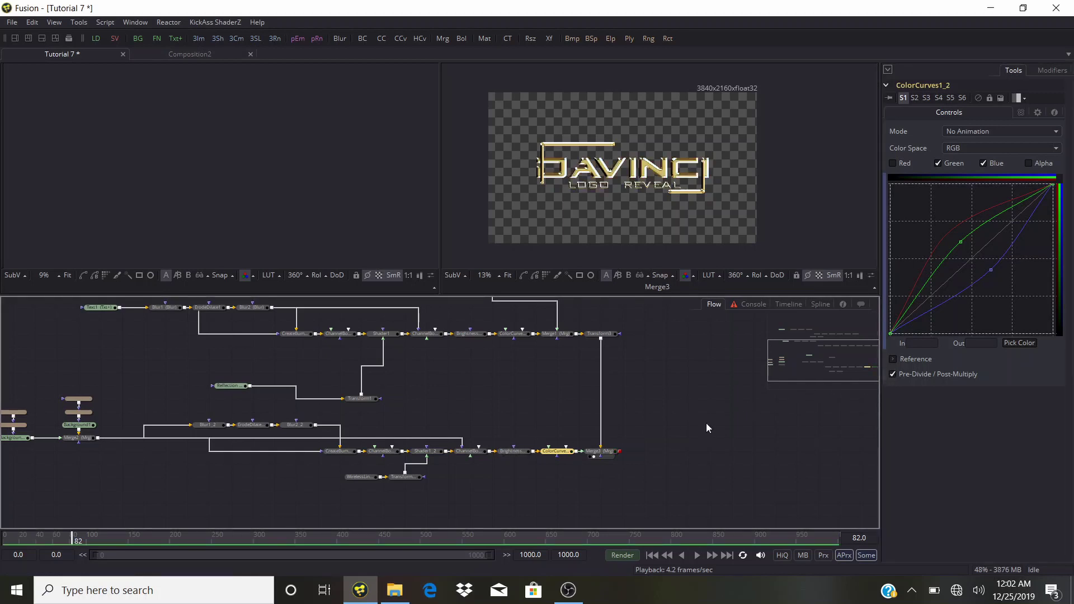
left_click(528, 452)
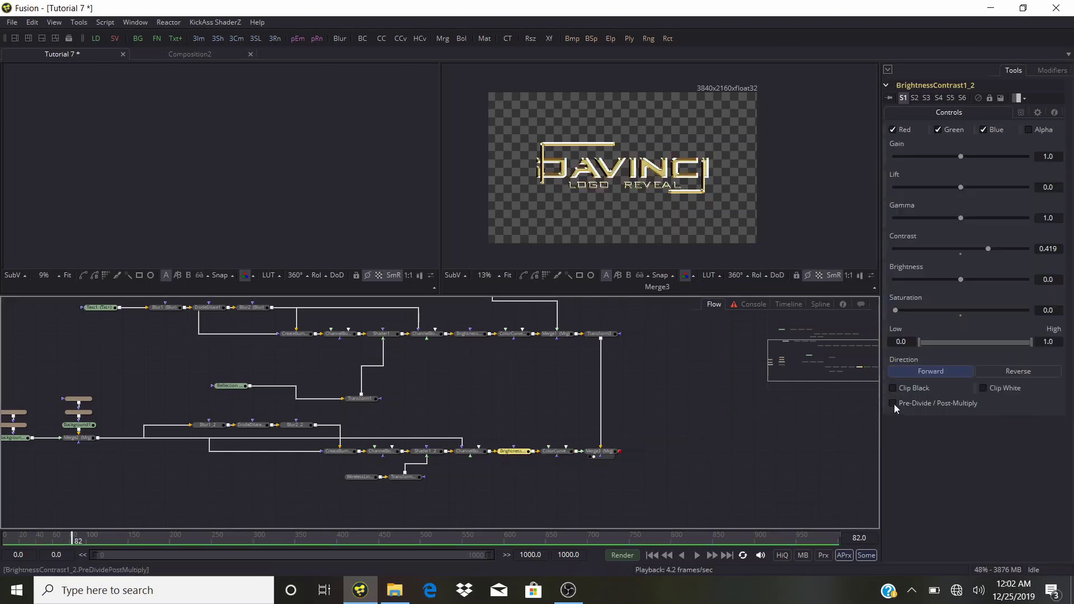
scroll(592, 165, "up", 2)
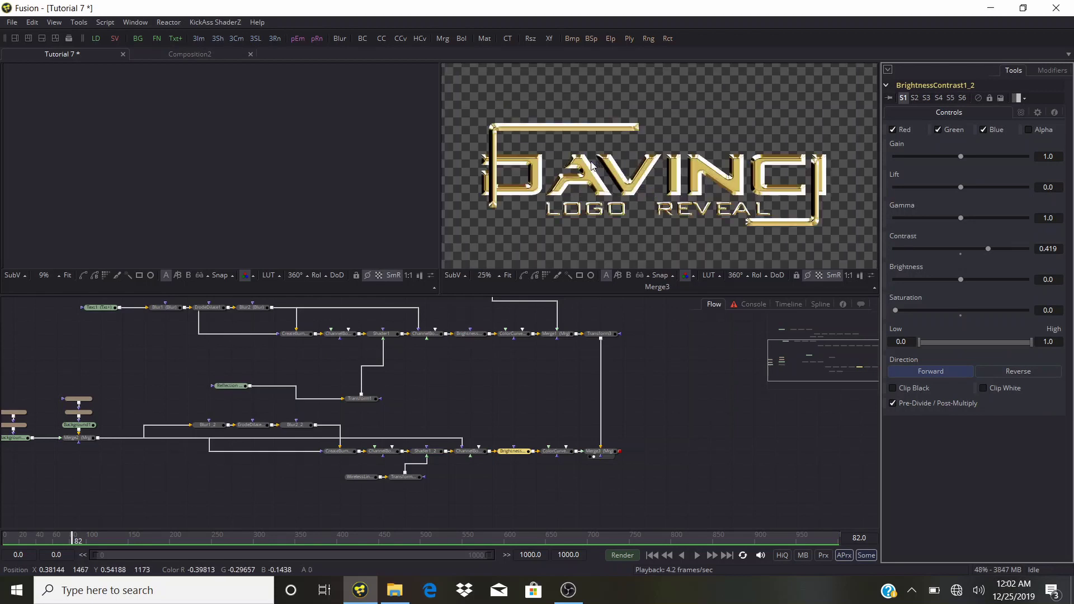
scroll(592, 165, "down", 1)
Enlarge the frame in Merge3 to size 1.137 and lower its center to about Y 0.466 around the text.
left_click(601, 451)
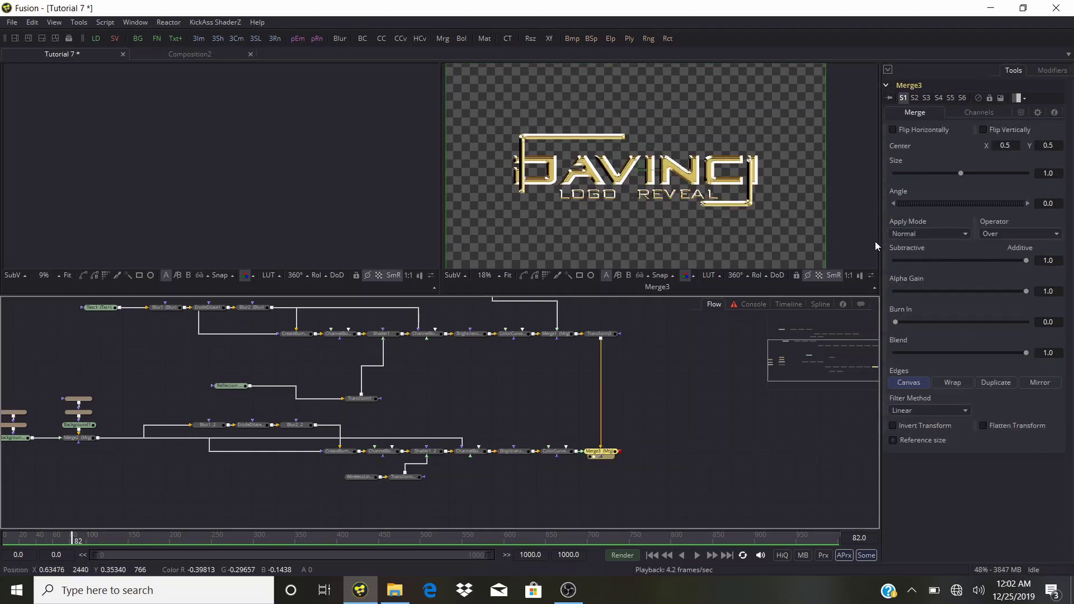
left_click_drag(964, 178, 968, 187)
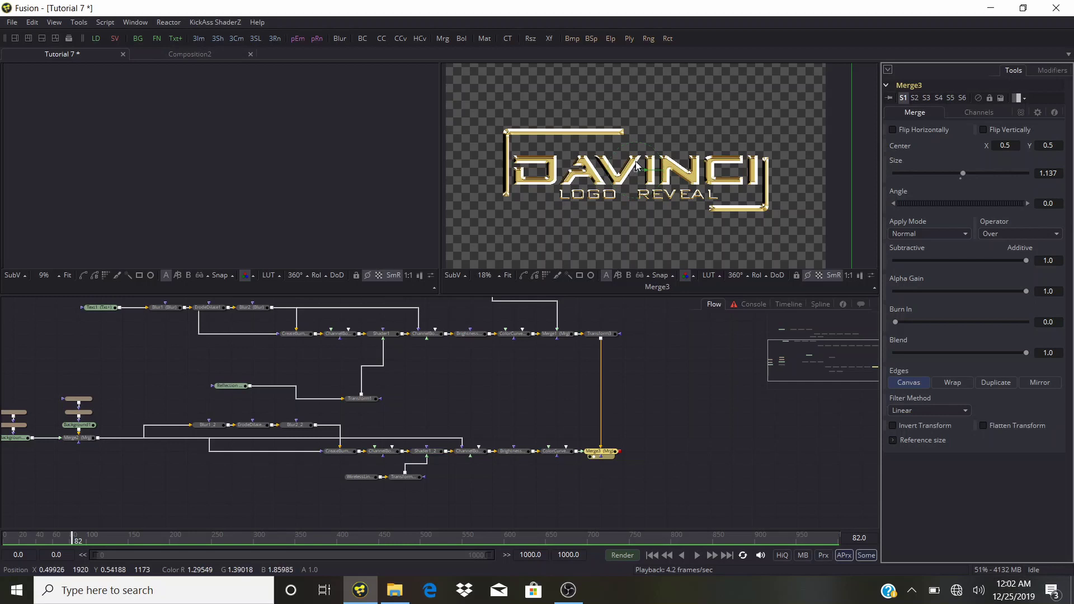
left_click_drag(638, 165, 638, 172)
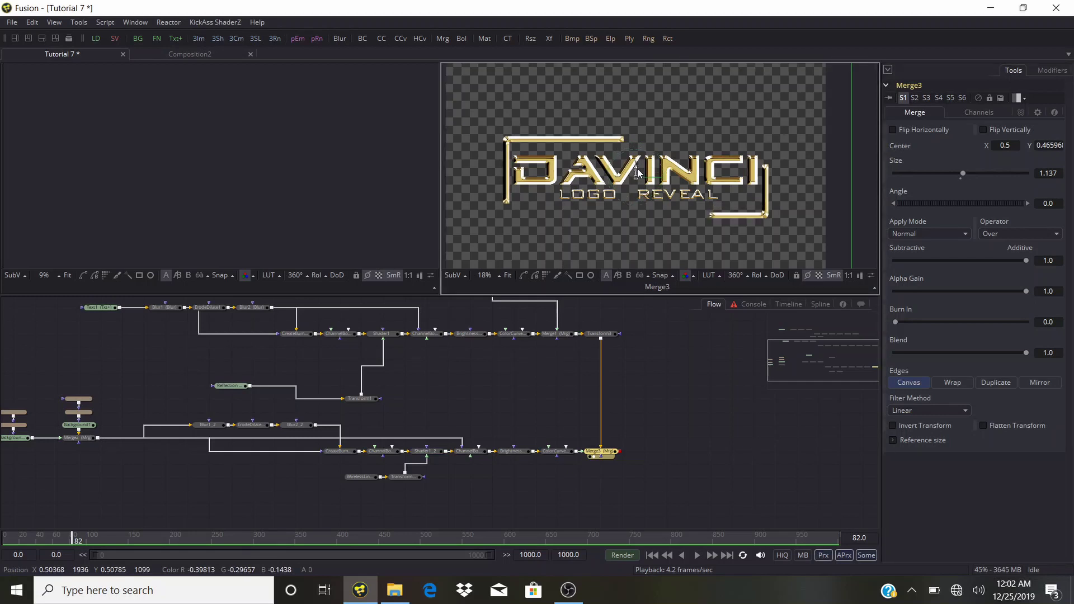
left_click_drag(963, 175, 964, 176)
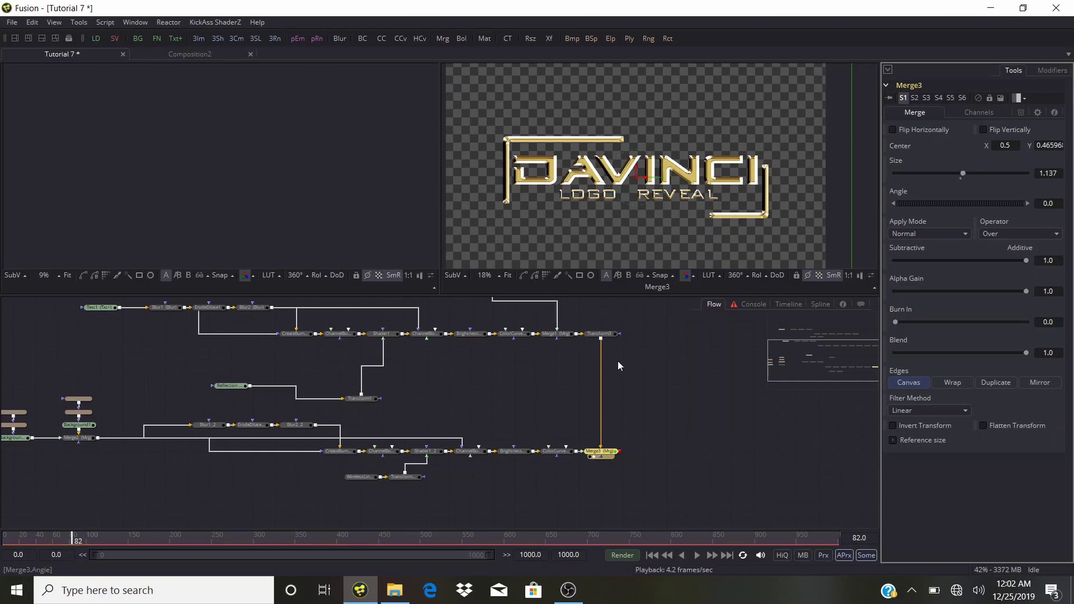
Show the Rectangle2_1 mask that feeds Background1_1 in the first viewer.
left_click_drag(446, 407, 591, 419)
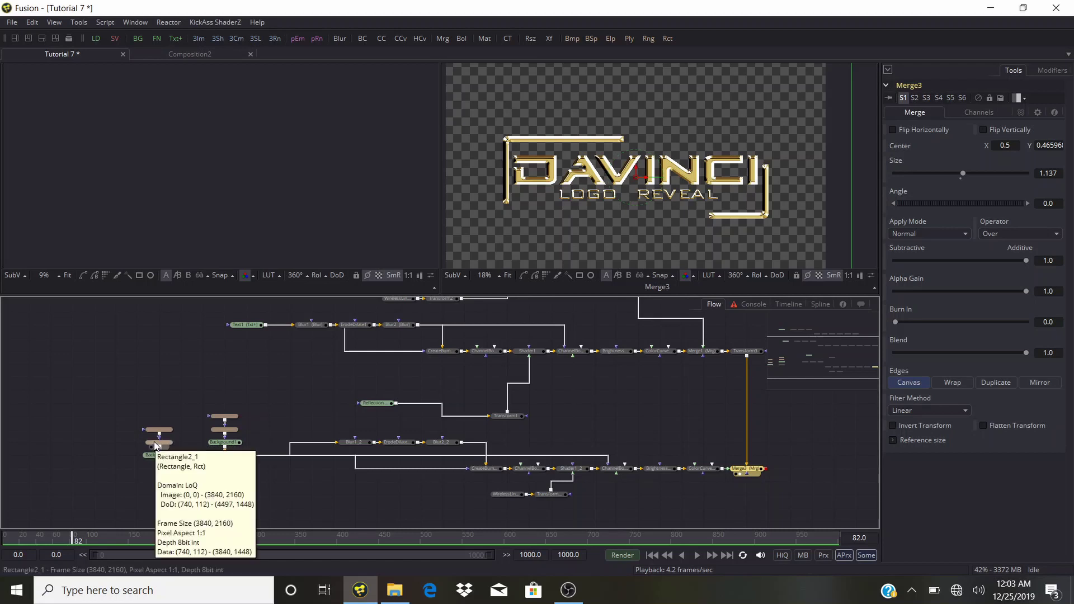
left_click_drag(205, 430, 240, 431)
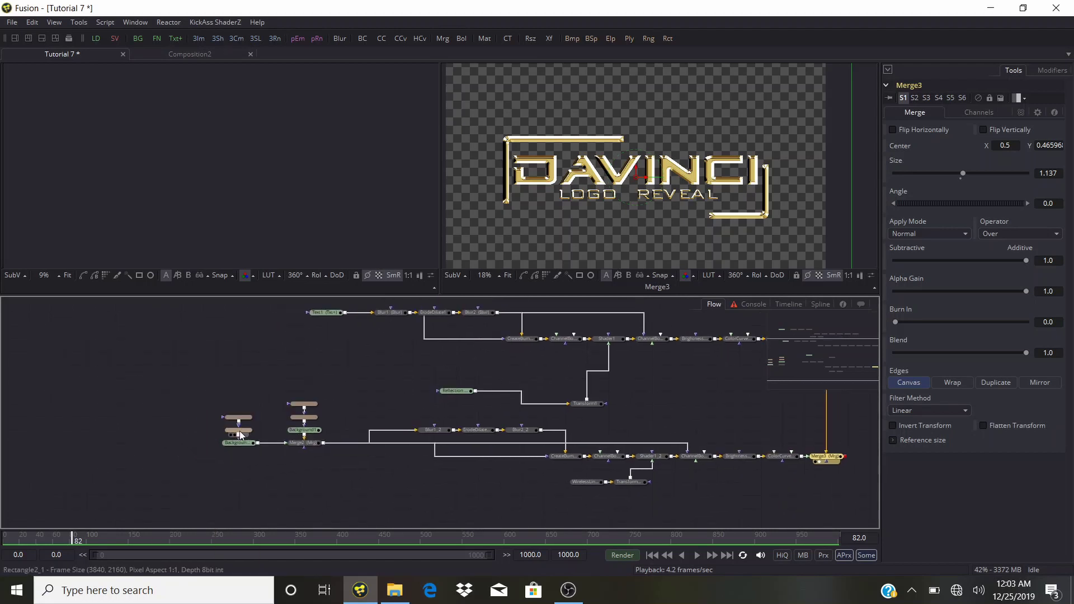
scroll(240, 430, "up", 3)
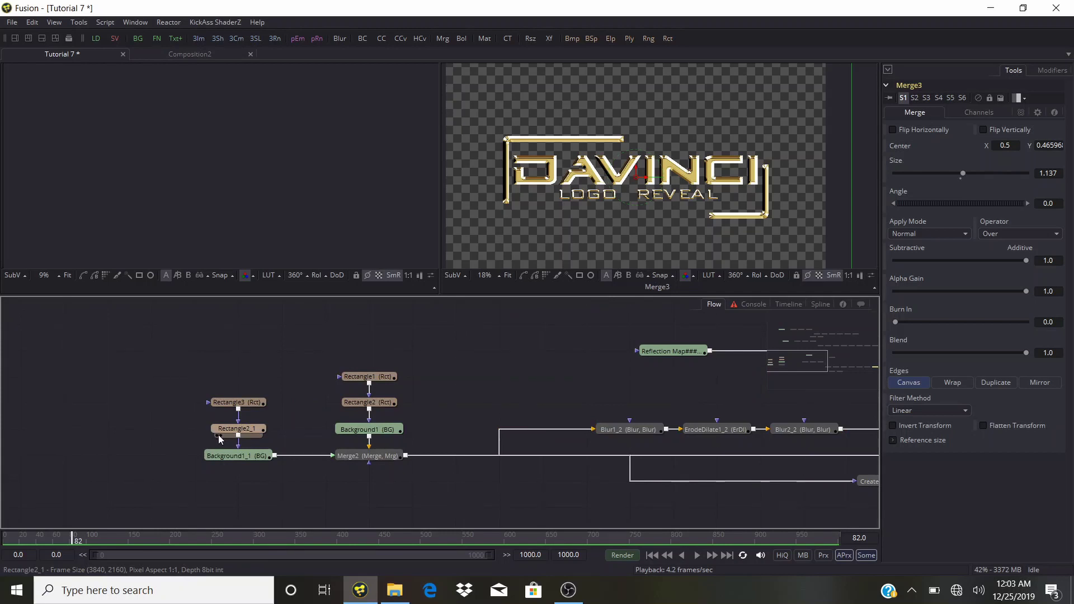
left_click(218, 435)
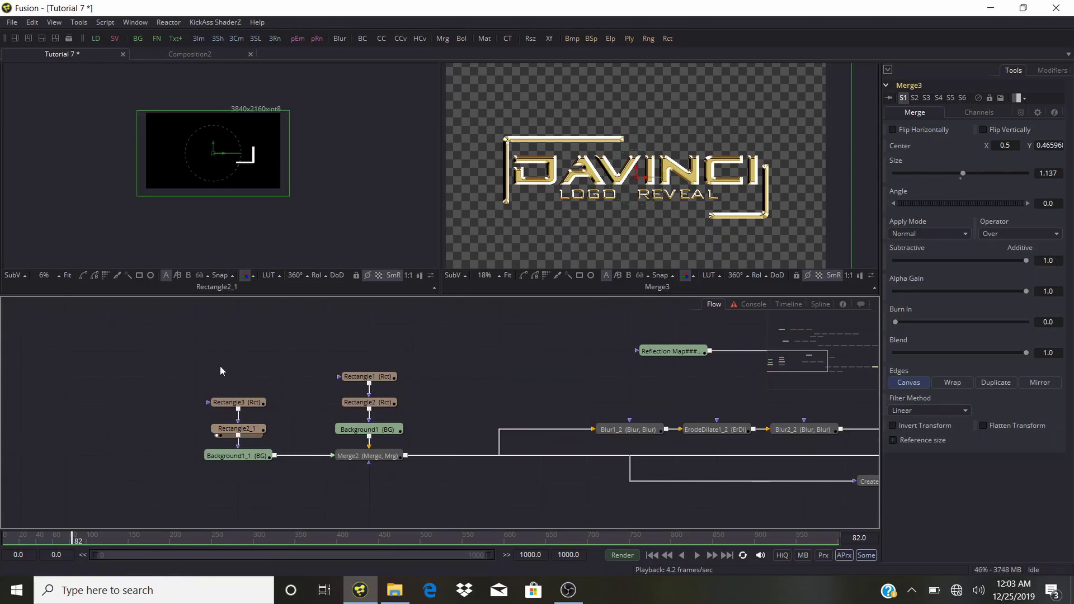
Widen the Rectangle2_1 mask to a width of about 0.633 and copy its settings onto Rectangle2.
left_click(228, 435)
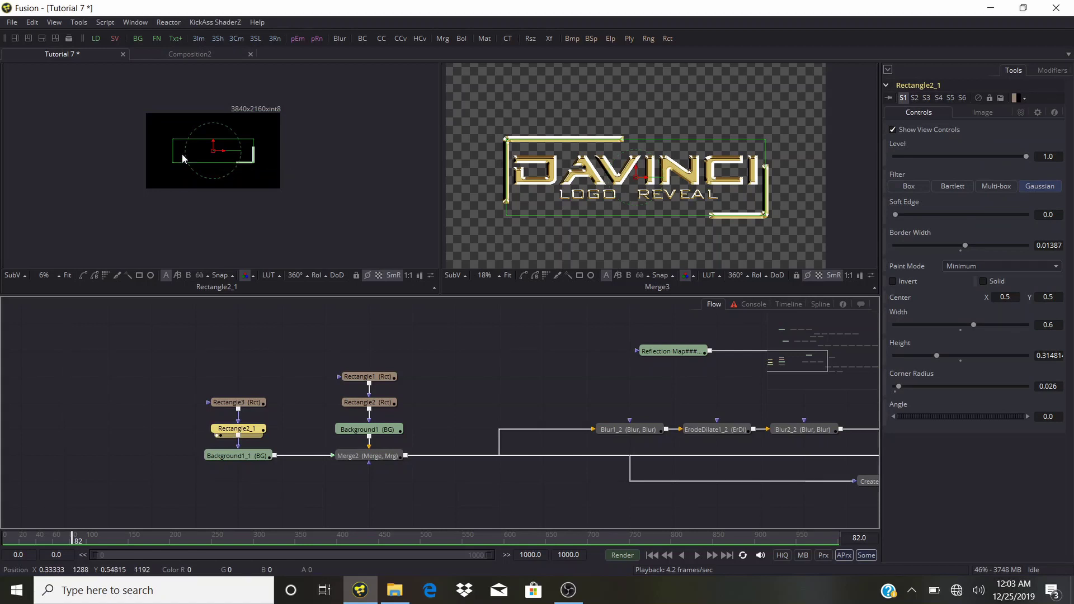
left_click_drag(174, 156, 171, 156)
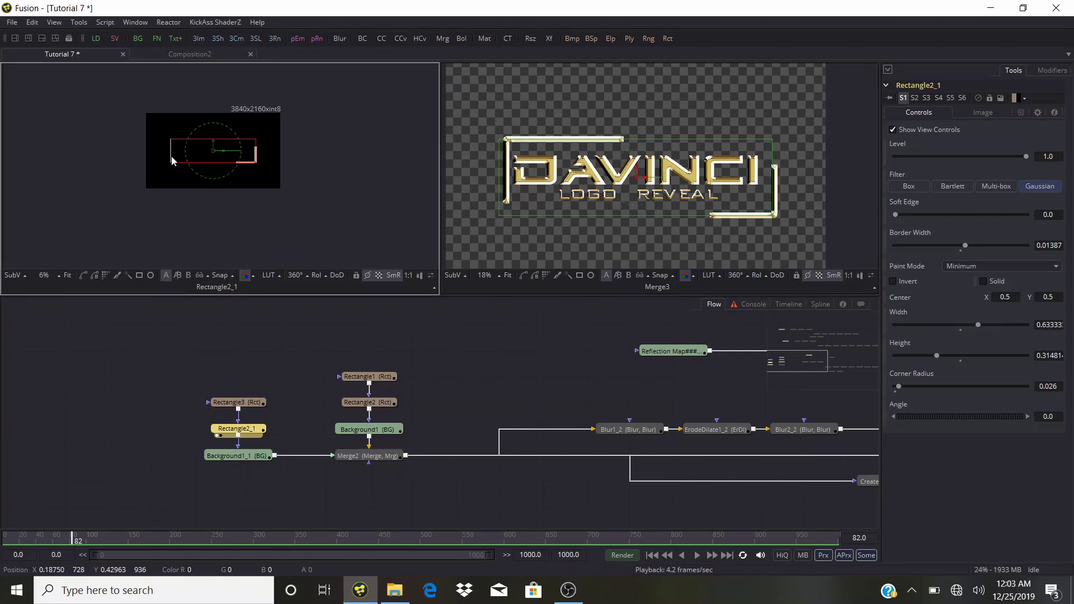
right_click(255, 434)
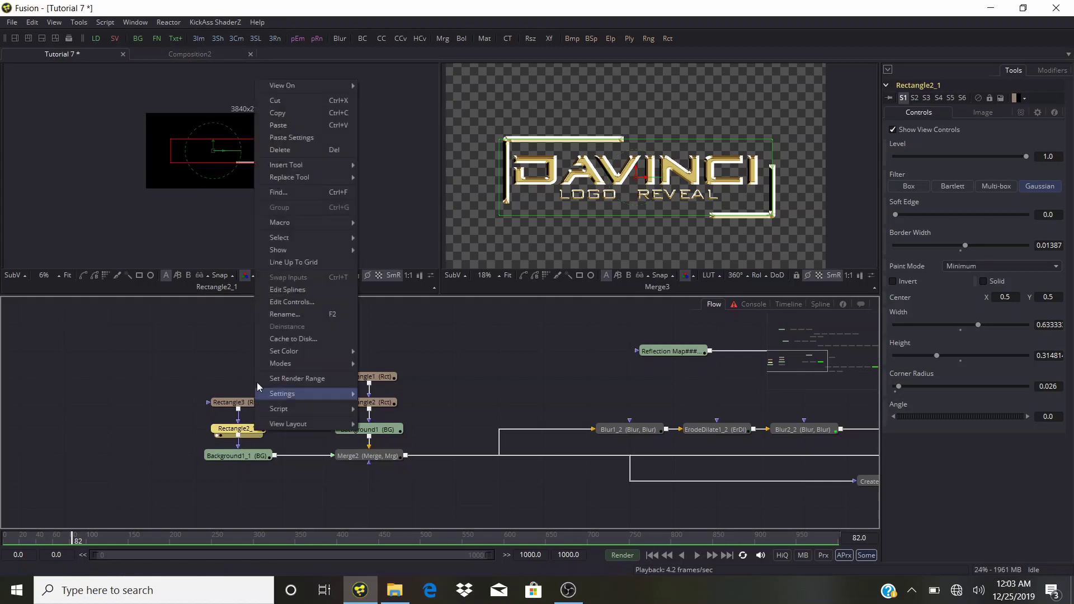
left_click(288, 333)
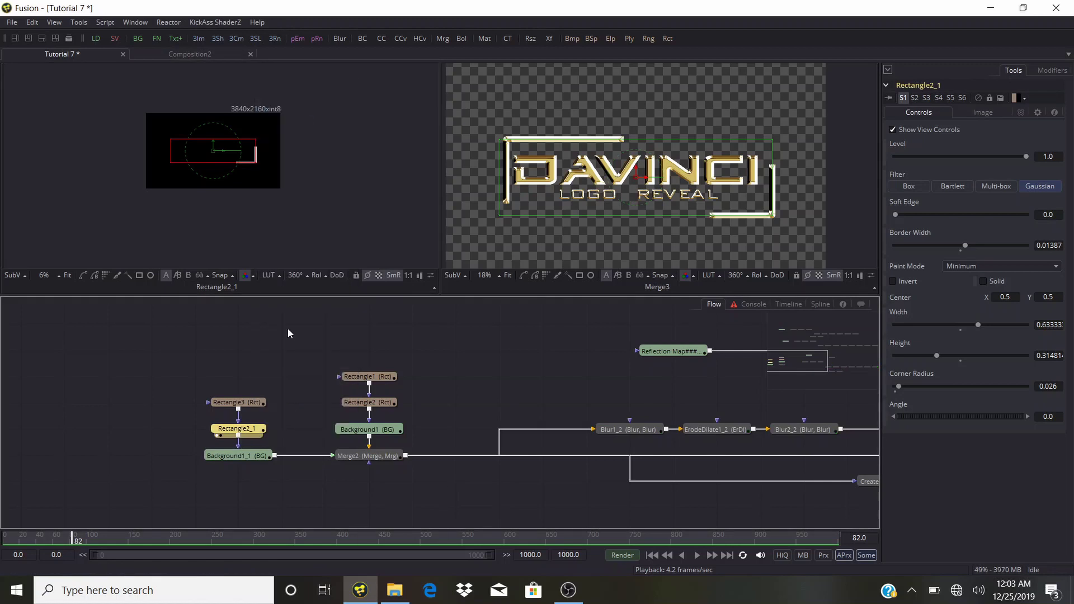
left_click(354, 406)
right_click(358, 408)
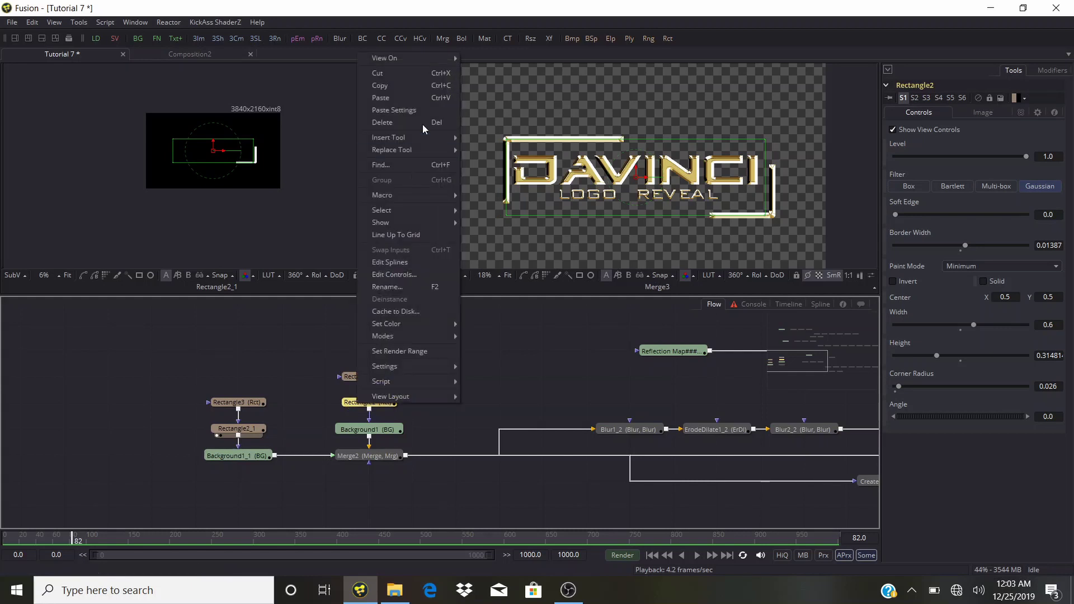
left_click(421, 107)
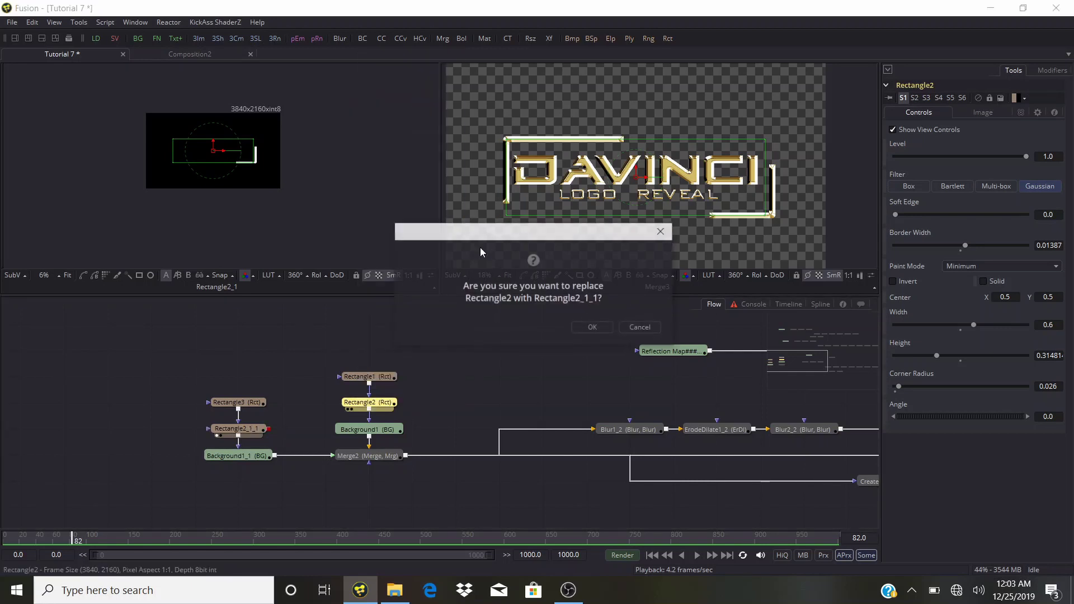
left_click(590, 329)
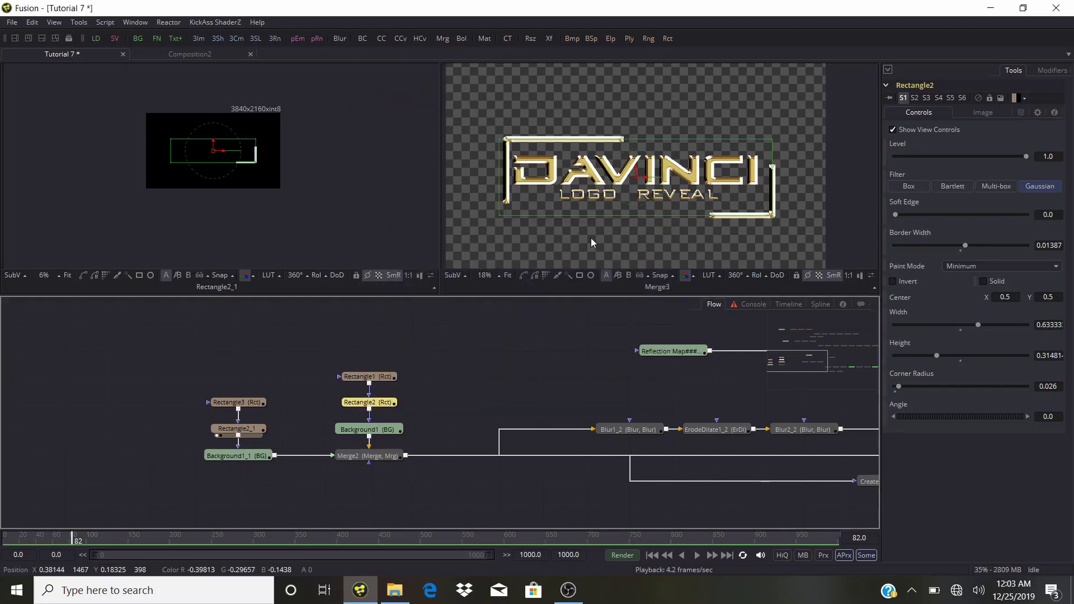
Reduce the frame's size in Merge3 to 1.0749 and lower its center to about Y 0.458.
left_click_drag(530, 381, 199, 376)
left_click_drag(660, 408, 172, 355)
left_click(596, 428)
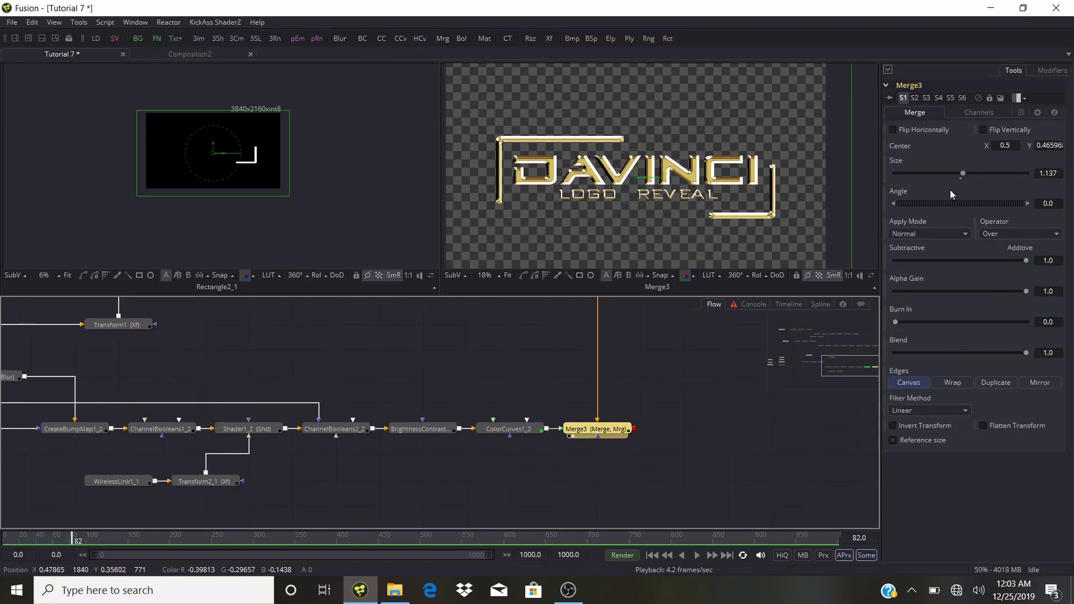
left_click_drag(963, 177, 965, 177)
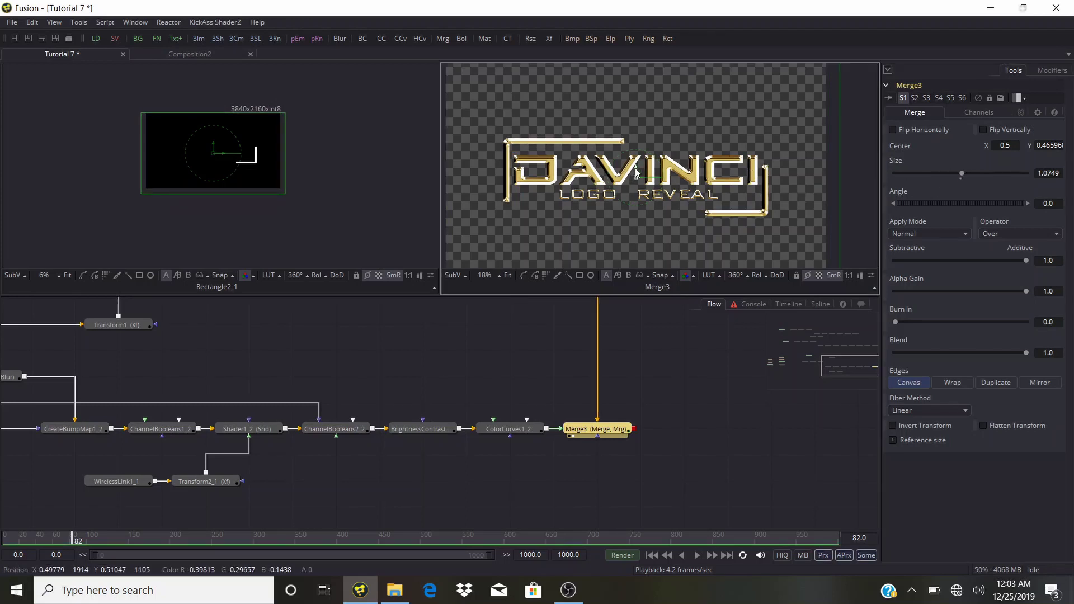
left_click_drag(636, 172, 637, 174)
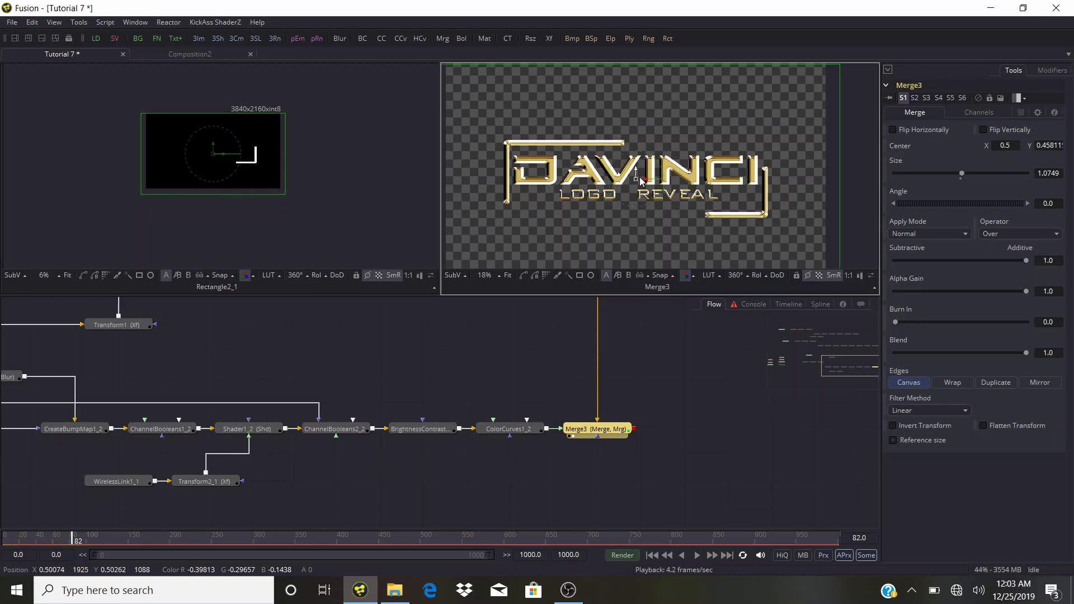
Turn off the checkered underlay in the Merge3 viewer and inspect the gold text and frame against black.
left_click(677, 362)
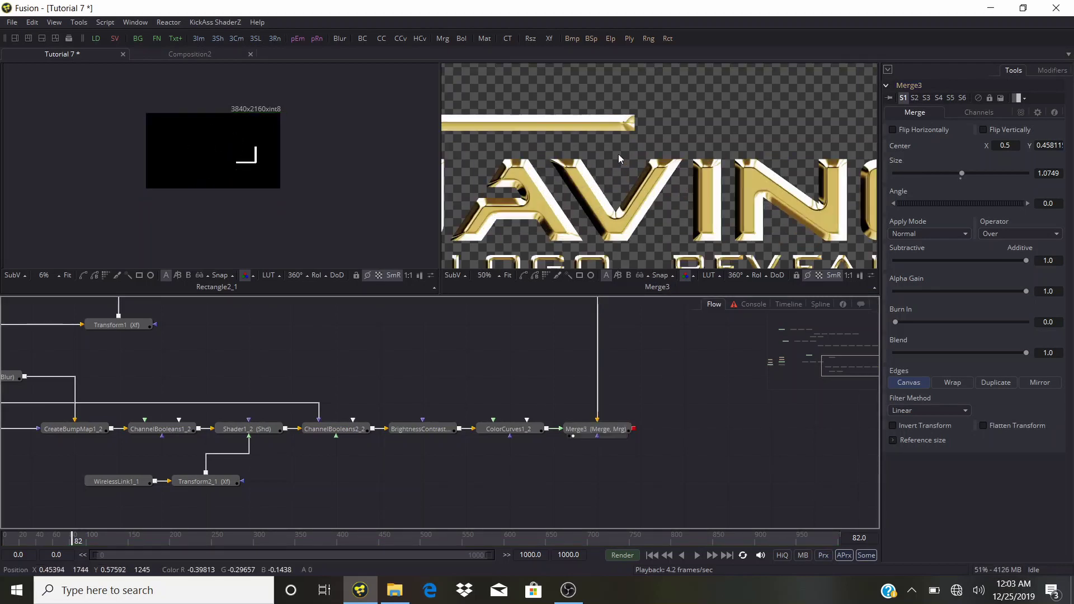
left_click(820, 274)
scroll(519, 176, "up", 3)
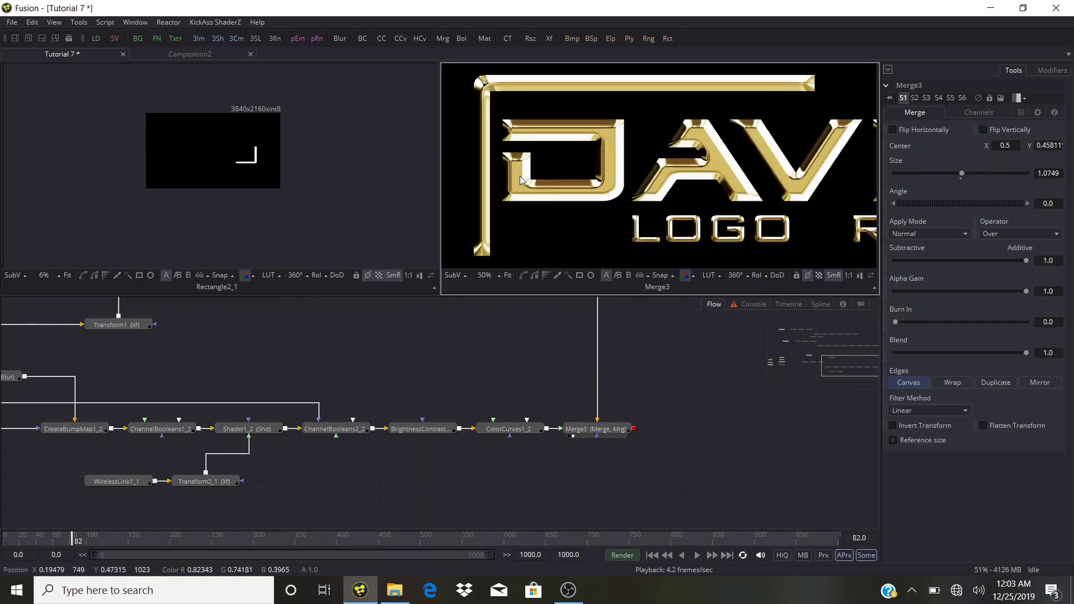
scroll(519, 176, "down", 4)
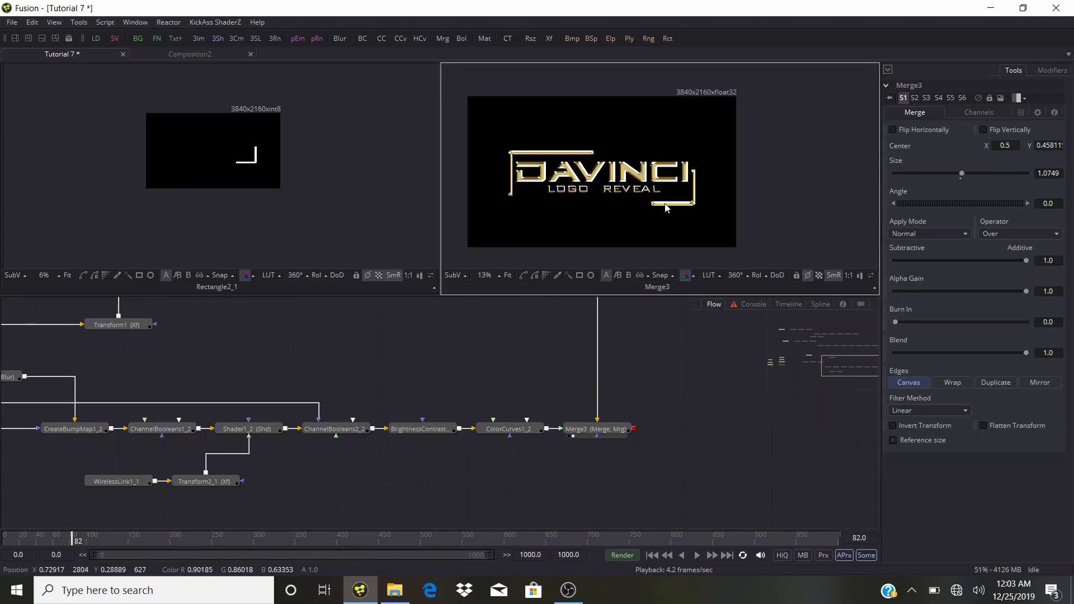
Add a Transform node after Merge3, show it in the second viewer and scale the logo down to size 0.761.
left_click(599, 433)
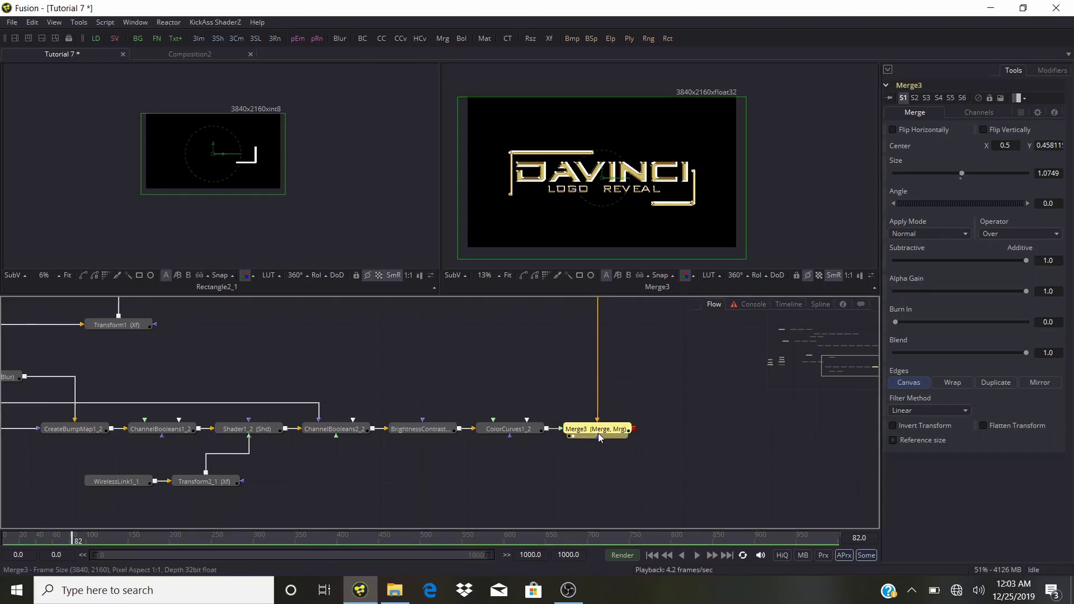
key("ctrl+space")
type("xf")
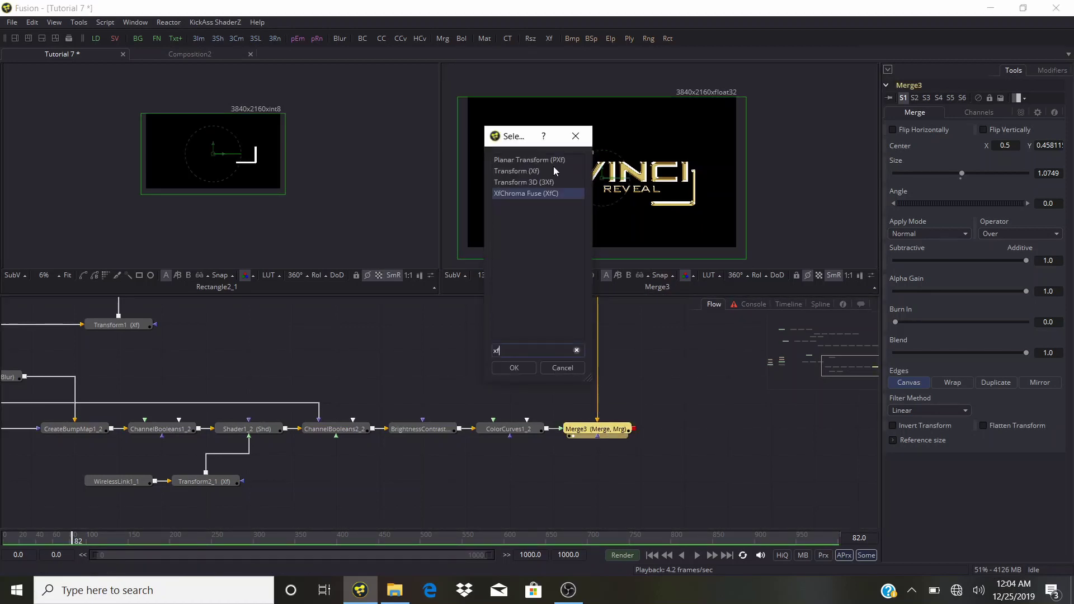
left_click(512, 172)
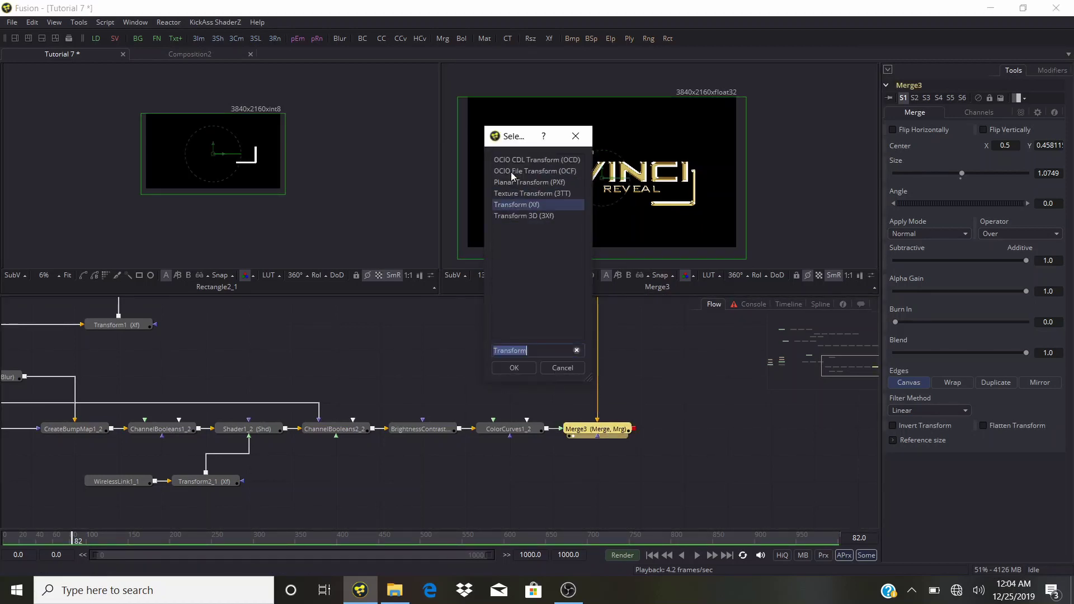
left_click(529, 366)
key("2")
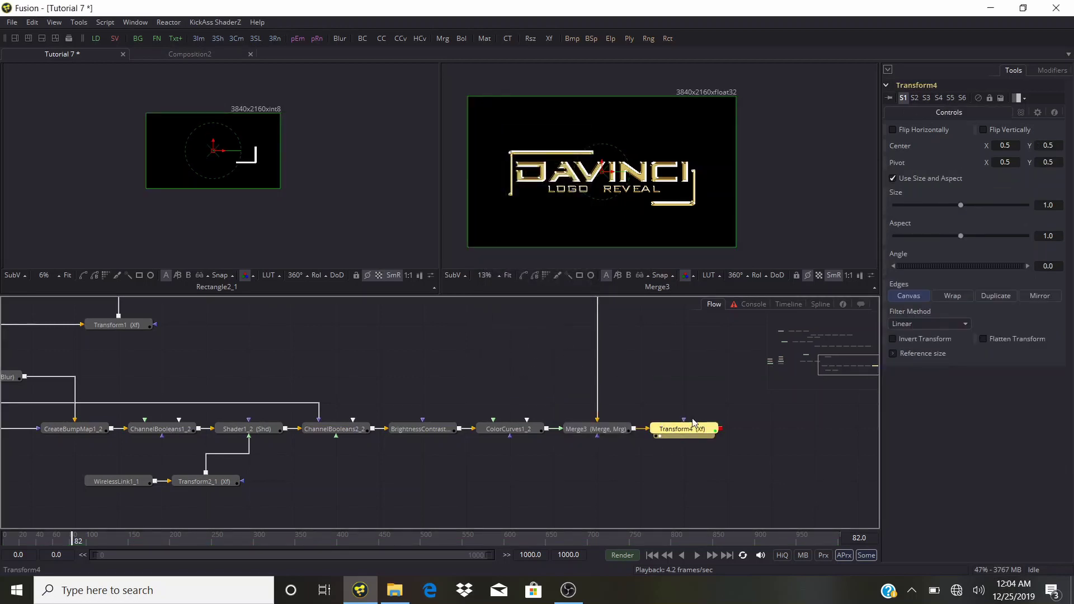
left_click_drag(960, 205, 947, 204)
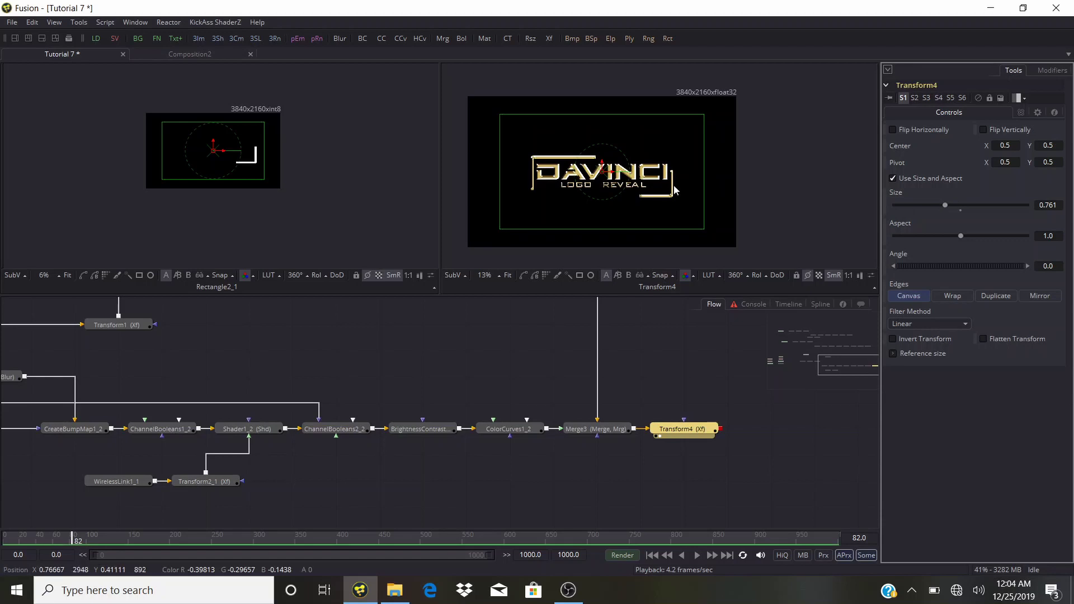
scroll(673, 194, "up", 3)
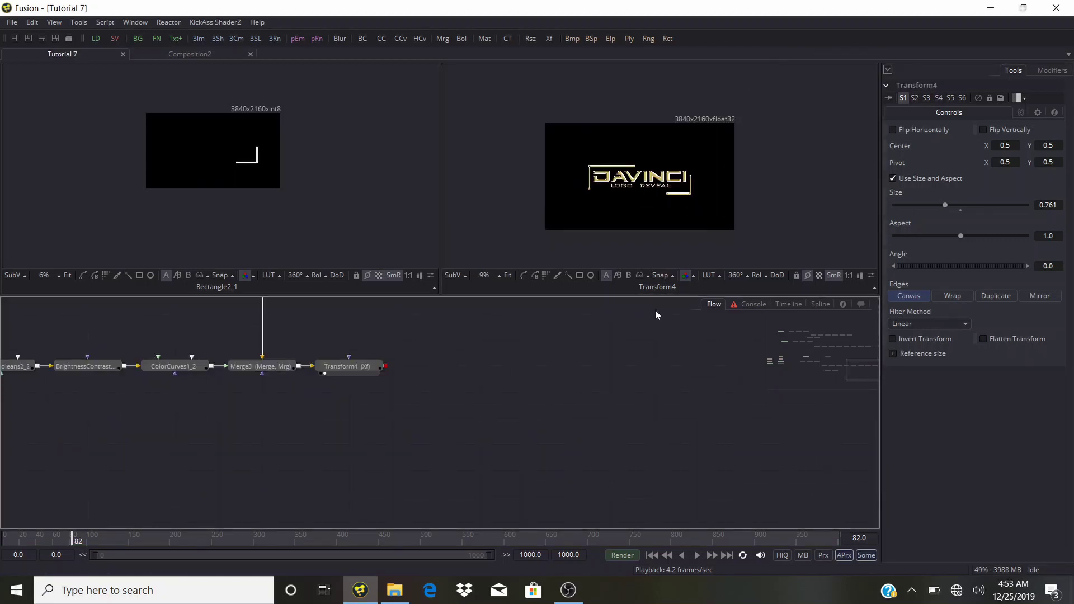
Switch to File Explorer and load the Particle_1 to Particle_4 clips from the Project Files 7 folder into the Fusion flow.
left_click(394, 591)
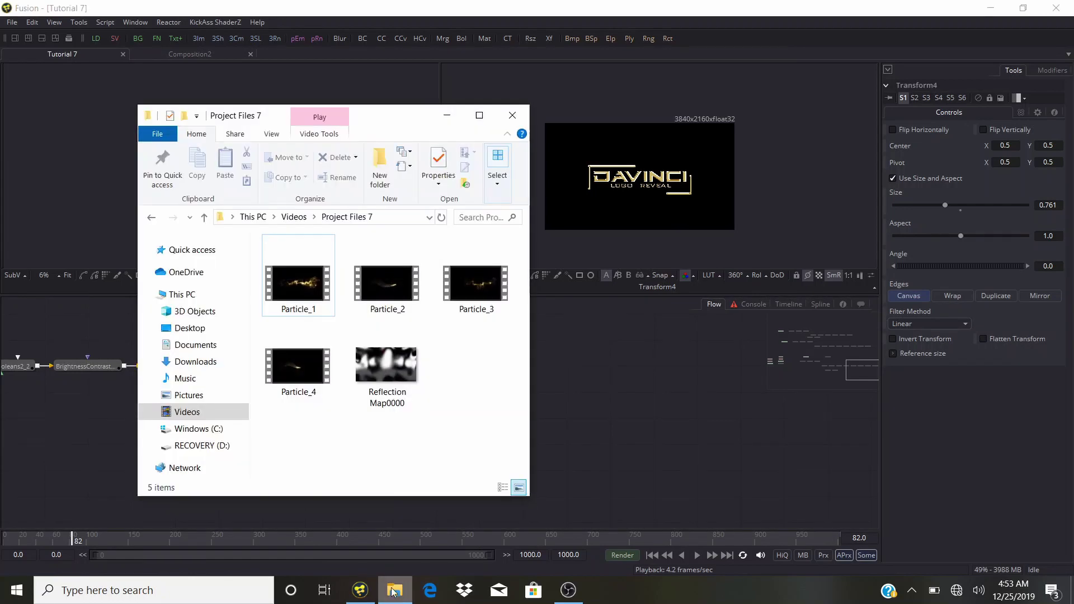
left_click(269, 324)
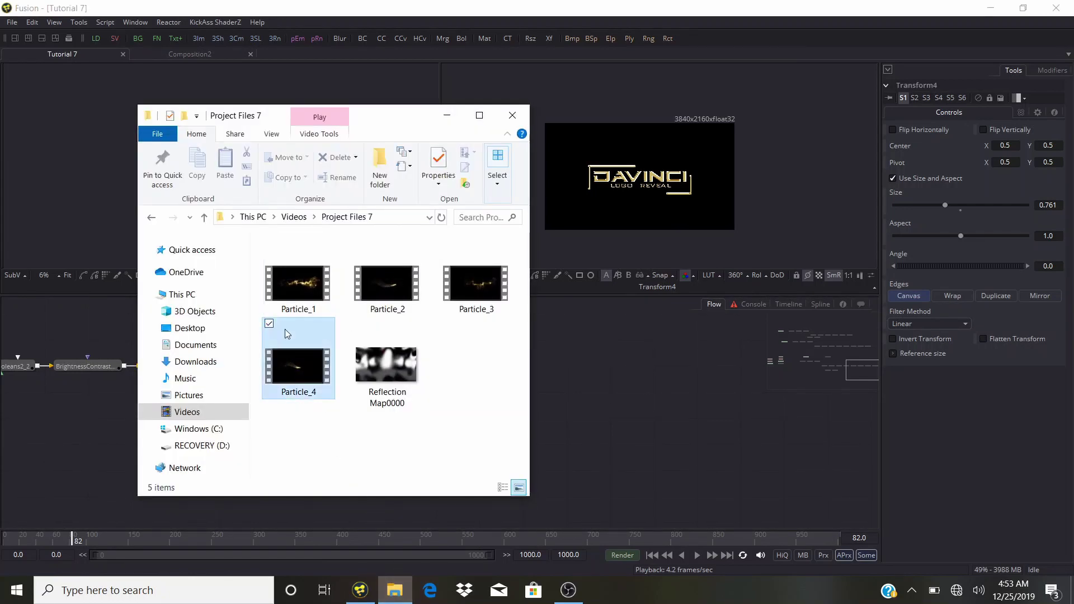
left_click(269, 240)
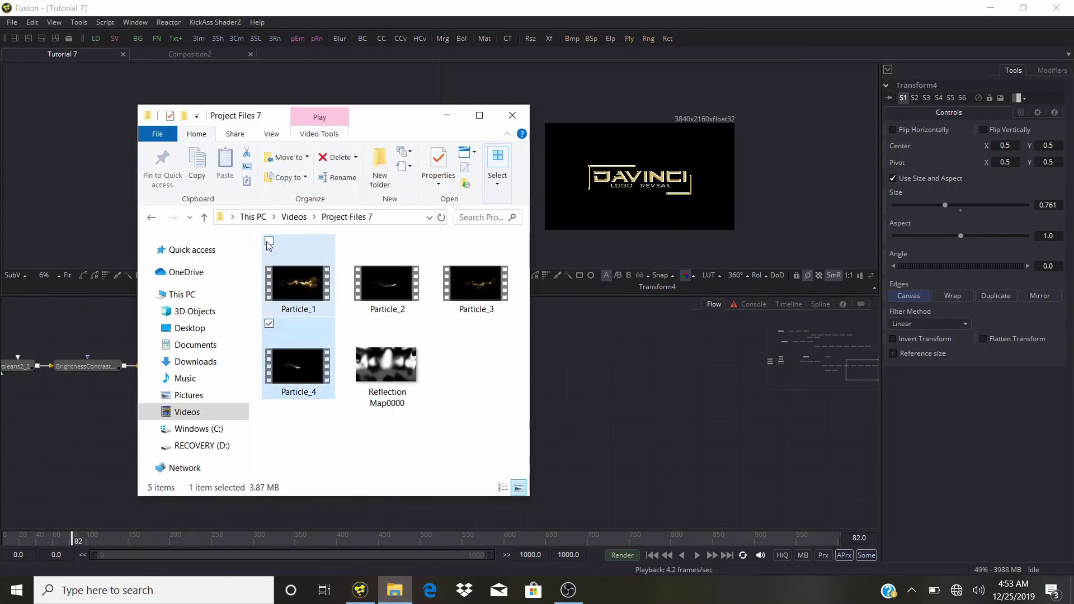
left_click(359, 241)
left_click(447, 241)
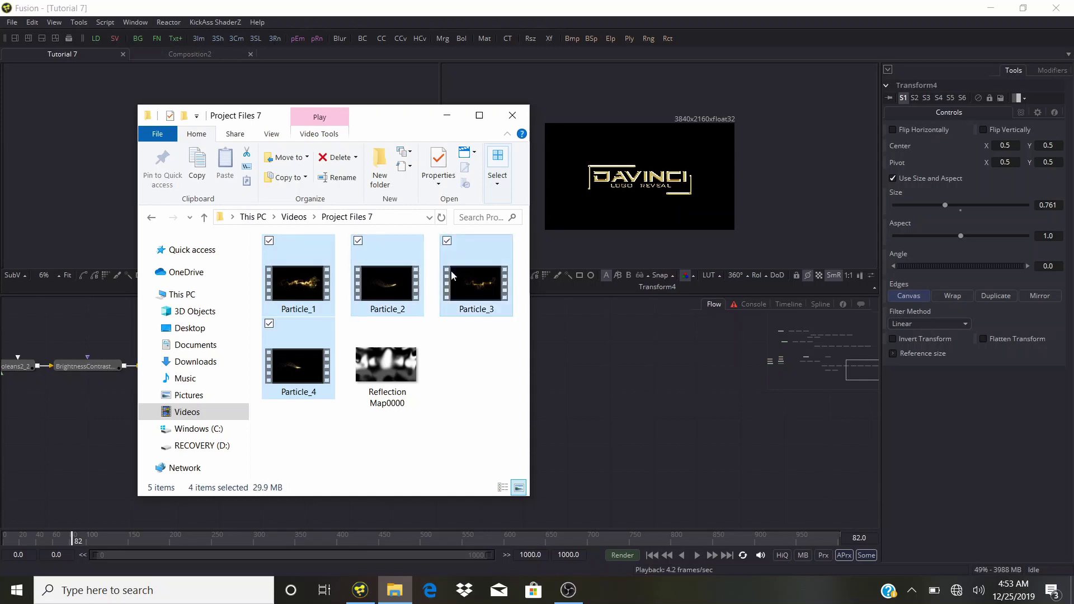
left_click_drag(555, 303, 623, 375)
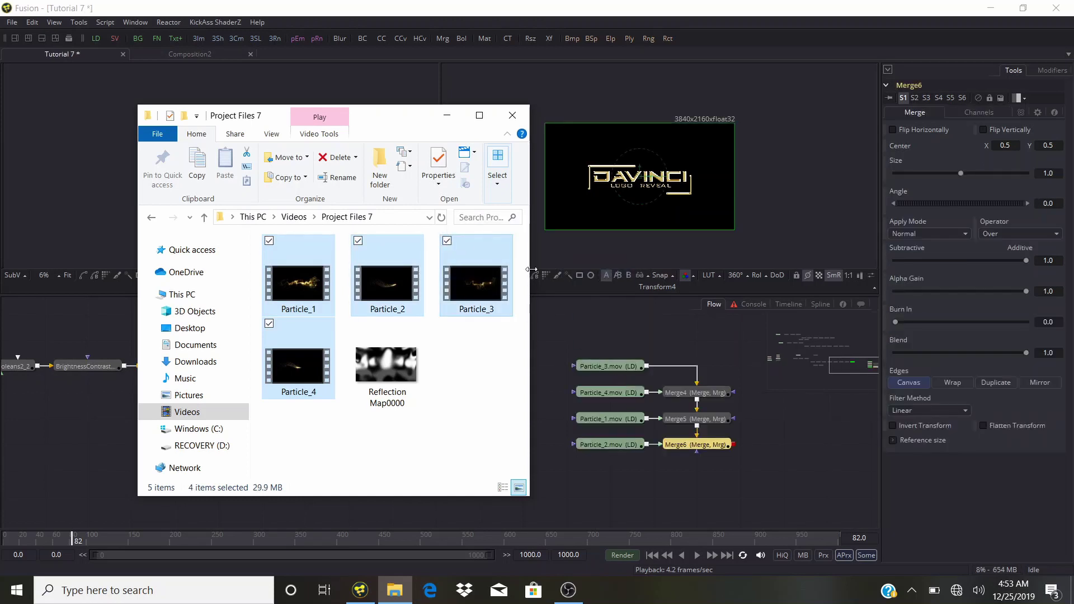
left_click(447, 116)
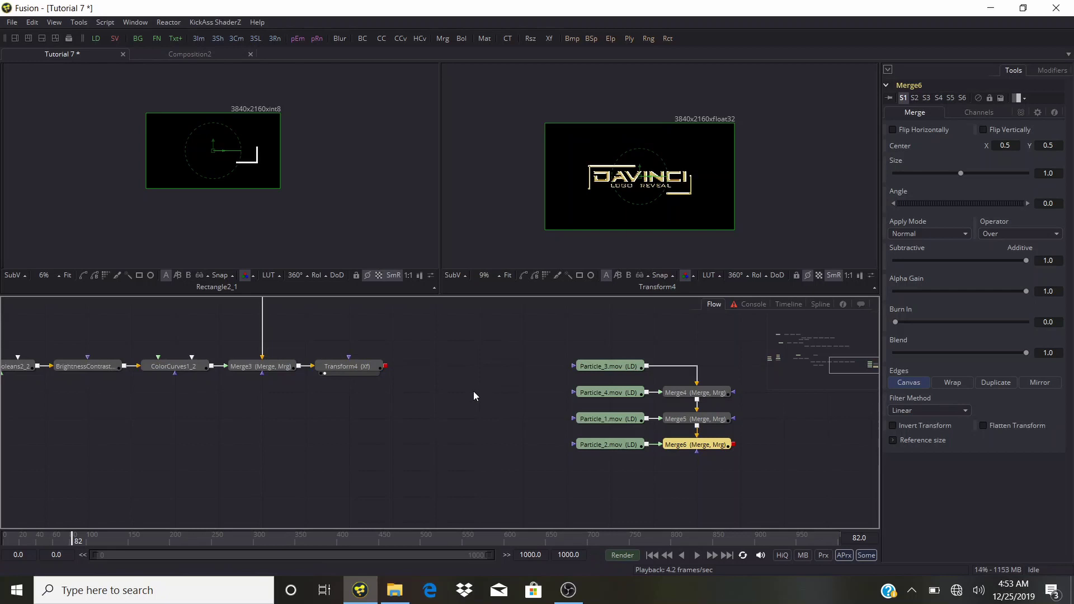
Set Merge4's apply mode to Screen and view the blended particles in the second viewer at frame 14.
left_click(667, 395)
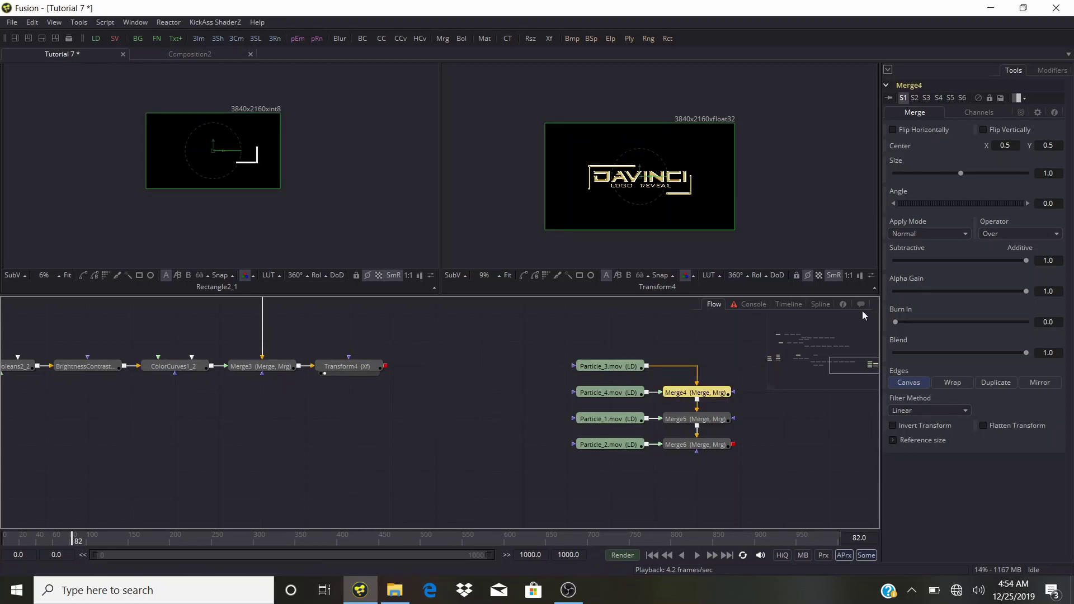
left_click(912, 232)
left_click(913, 246)
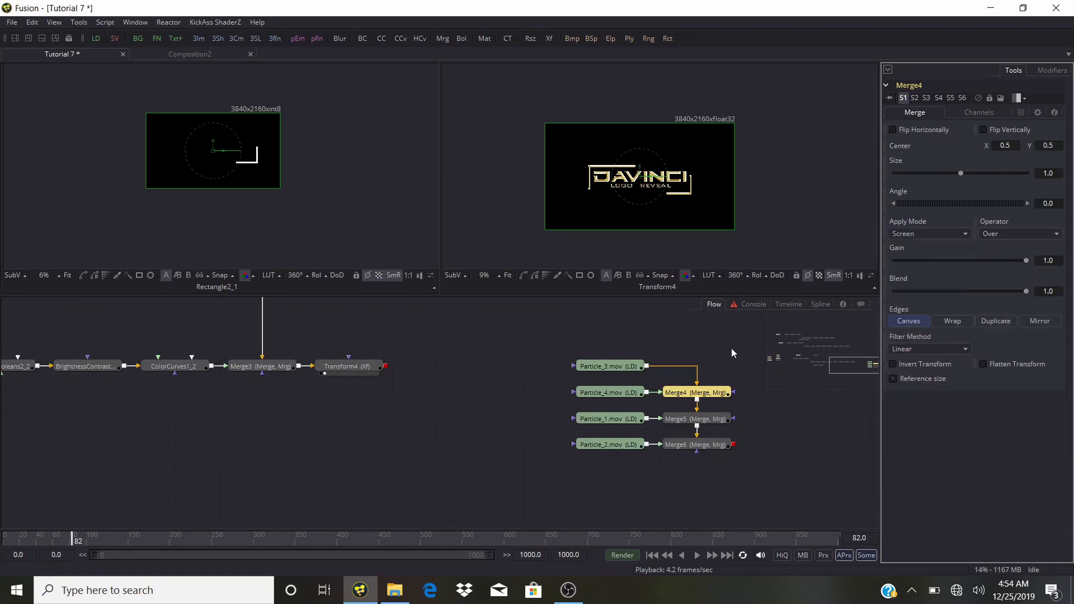
left_click_drag(678, 403, 673, 222)
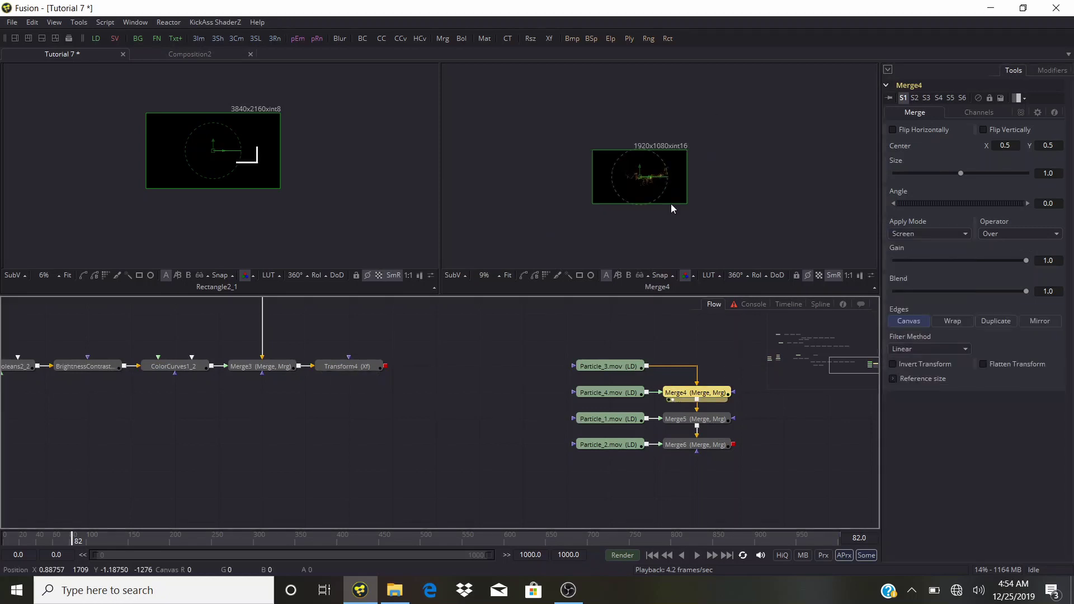
key("ctrl+f")
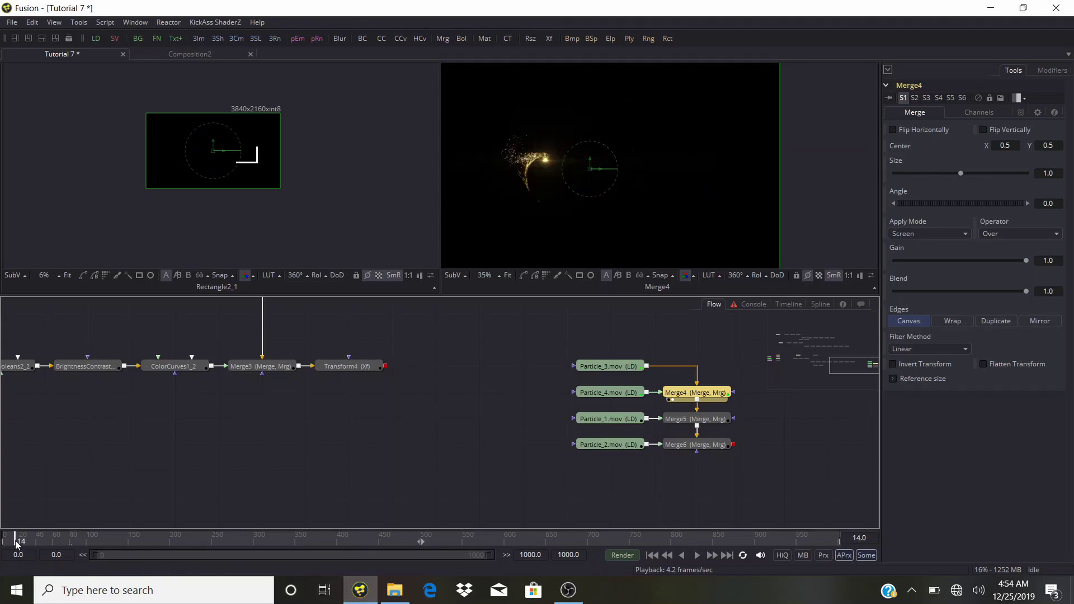
Set the apply mode of Merge5 and Merge6 to Screen, viewing each merge in the second viewer.
left_click(676, 419)
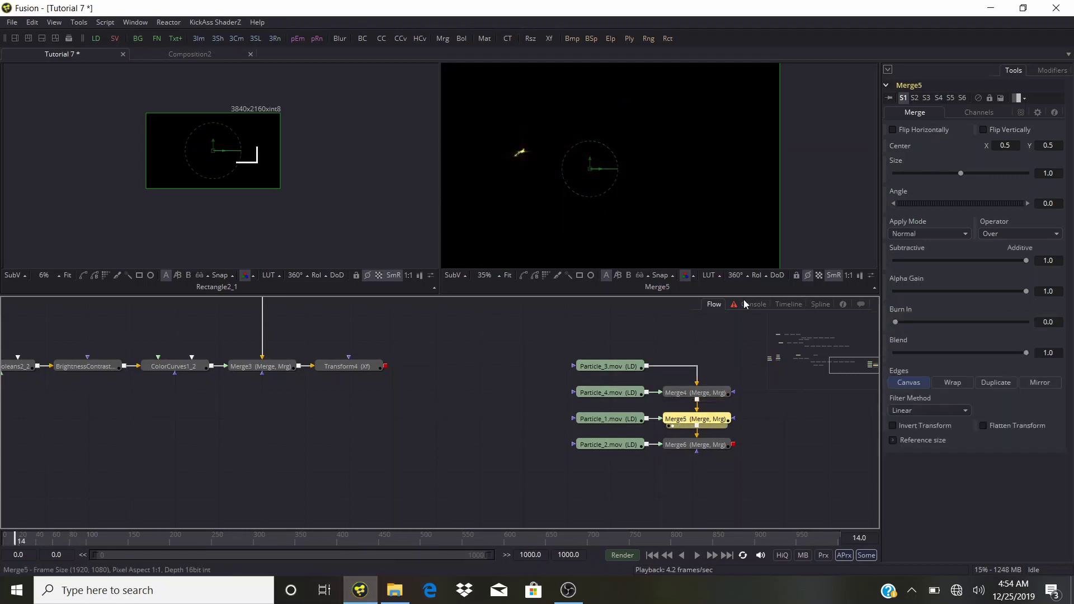
left_click(918, 233)
left_click(917, 245)
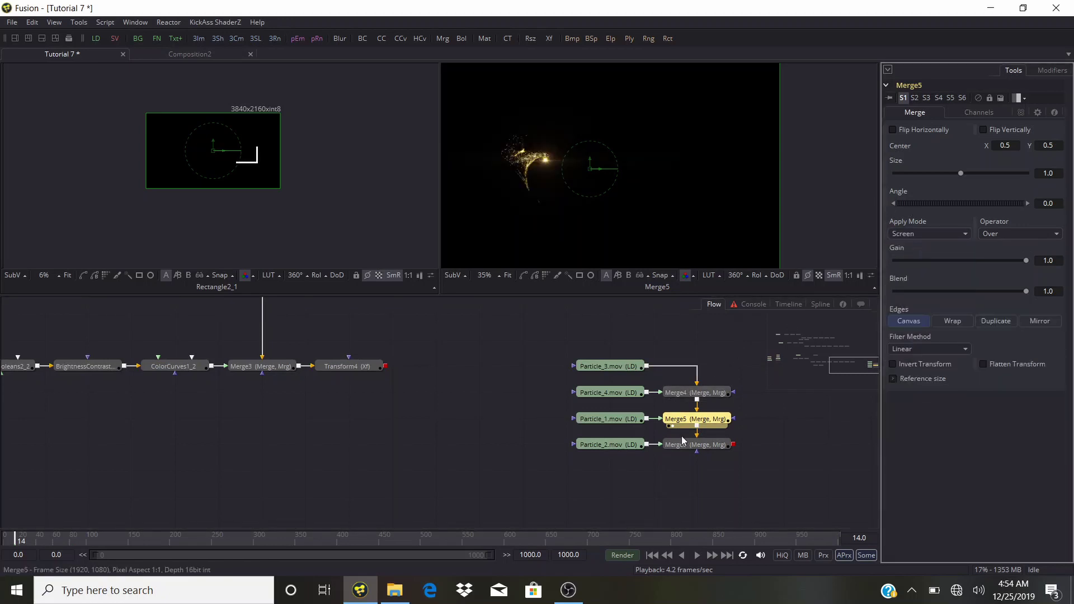
left_click(673, 451)
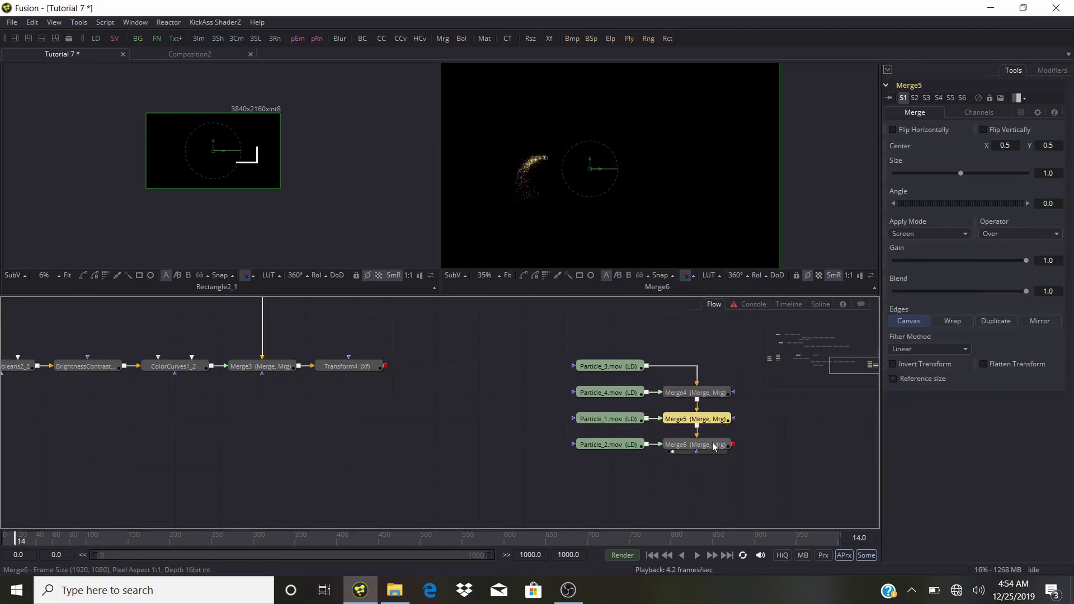
left_click(918, 233)
left_click(918, 246)
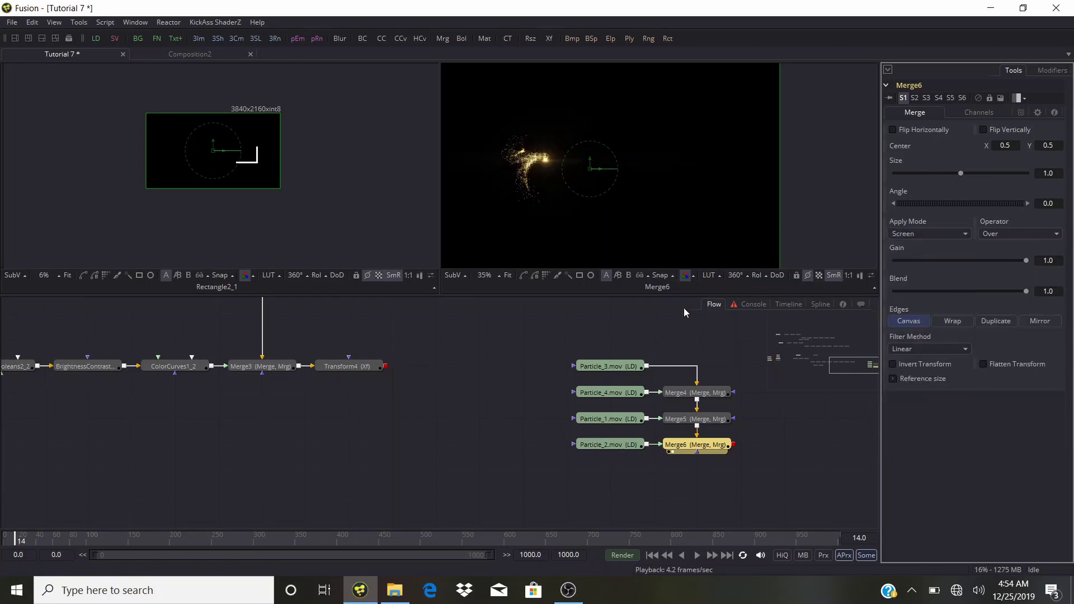
Move the four particle loaders and their merges as a group to just below Merge3 and Transform4 in the flow.
left_click_drag(593, 339, 707, 454)
left_click_drag(641, 448, 378, 474)
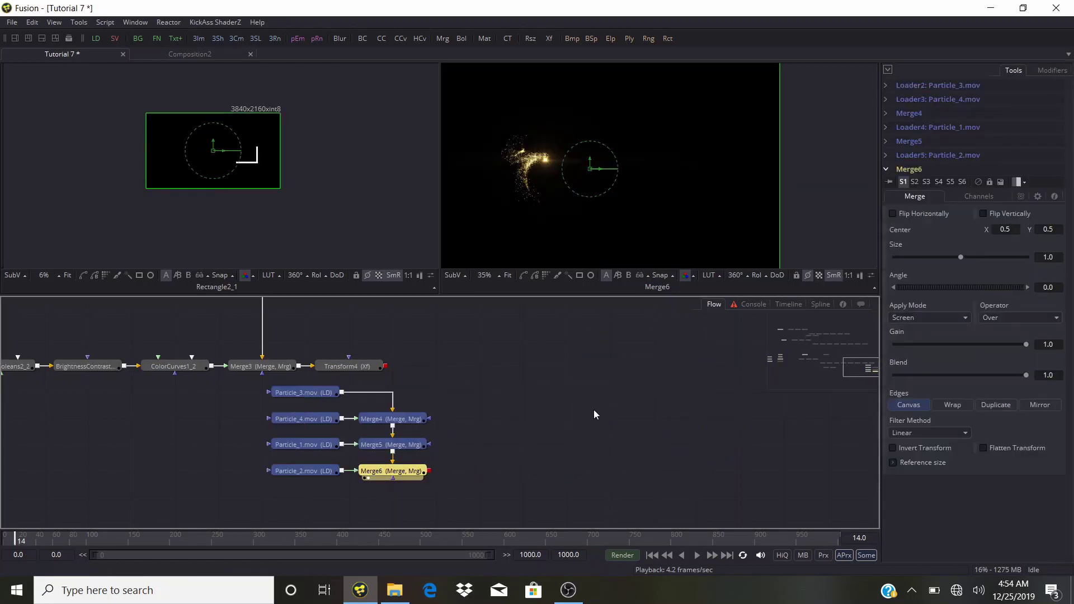
left_click(594, 414)
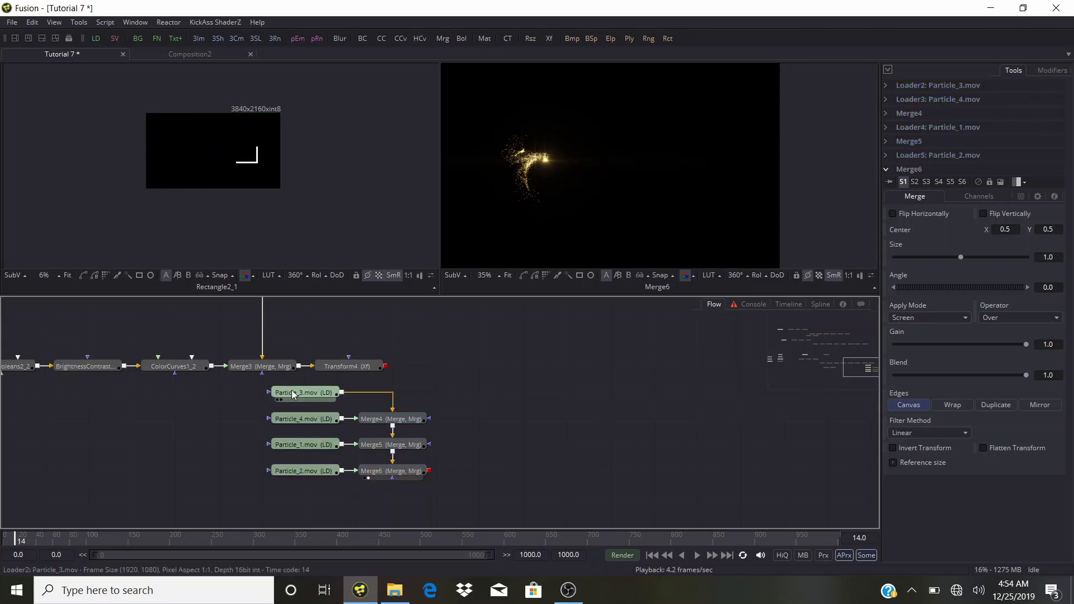
Shift the particle node group left and merge Transform4's output with Merge6's, viewing the new merge in the second viewer.
mouse_move(230, 392)
left_mouse_down()
mouse_move(416, 477)
mouse_move(347, 472)
left_mouse_up()
left_click(383, 381)
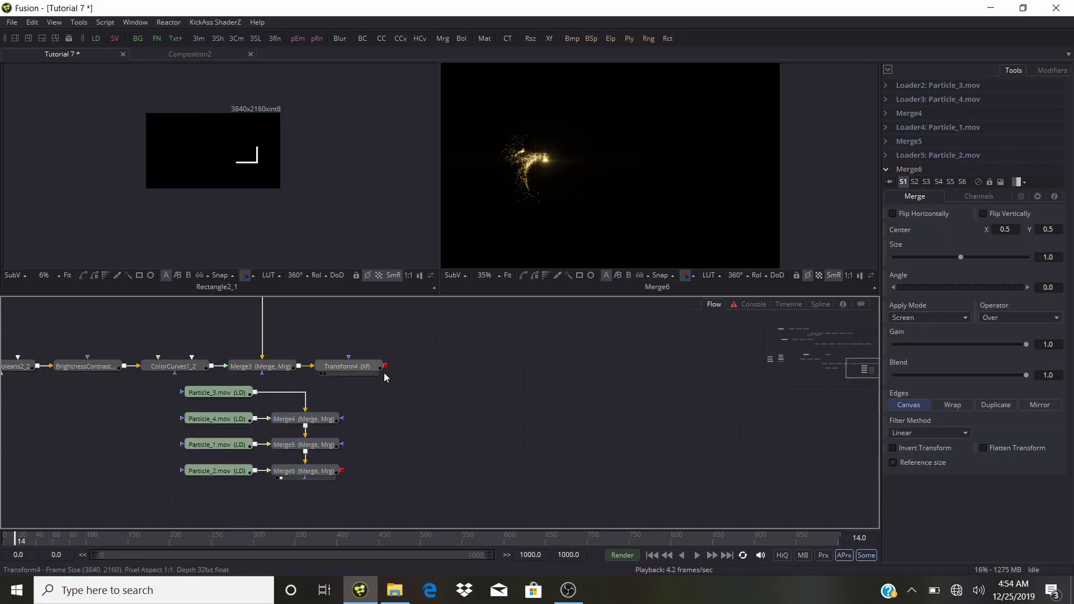
left_click_drag(385, 366, 342, 471)
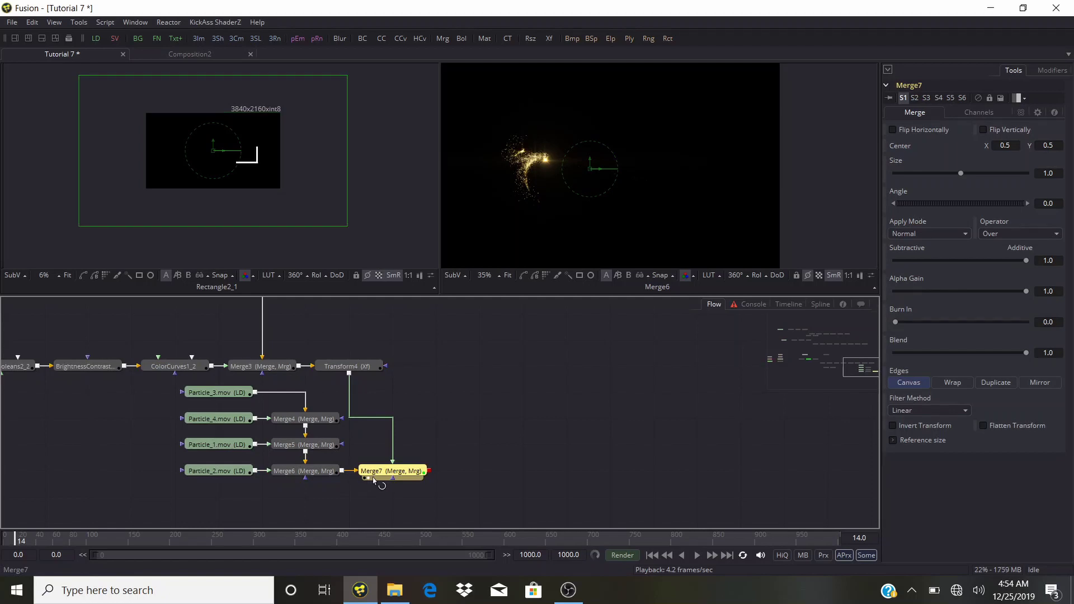
key("2")
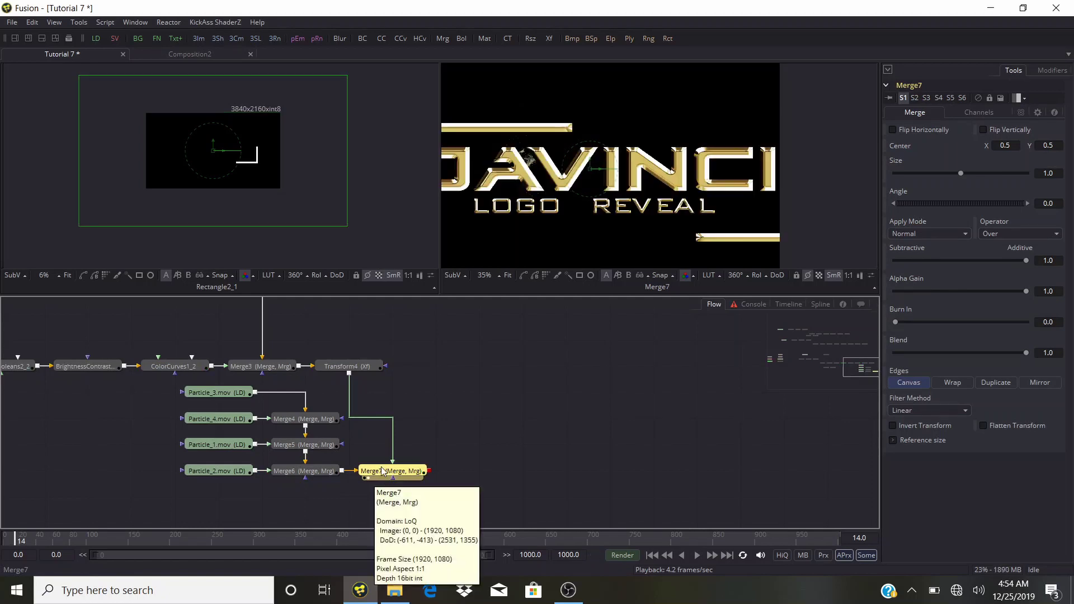
scroll(543, 145, "down", 2)
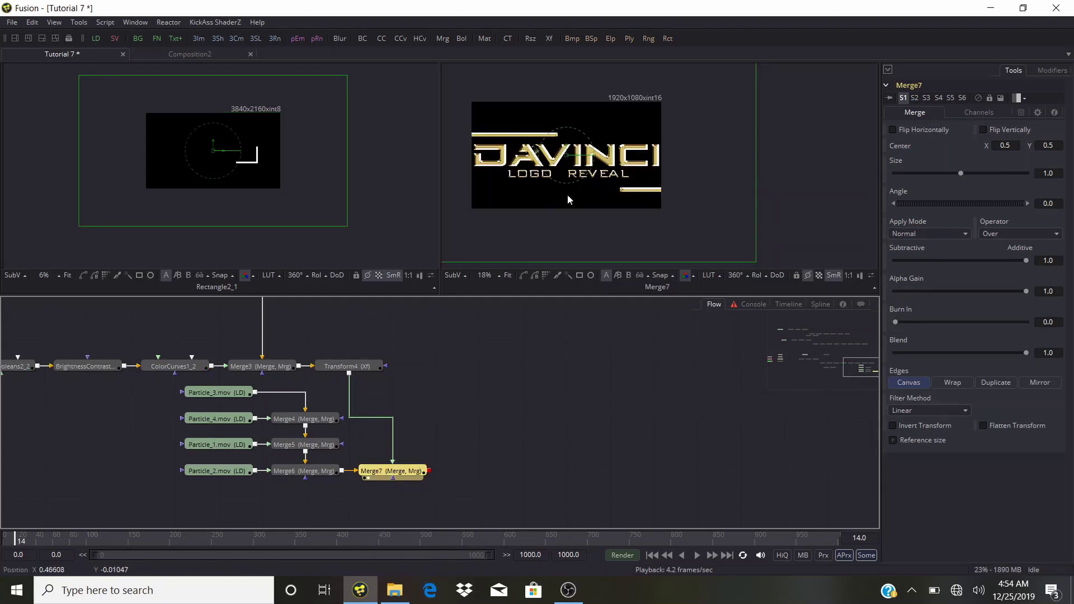
Swap Merge7's inputs so Transform4 is the background, and scale the particle foreground to a size of about 2.0 to fill the frame.
mouse_move(380, 476)
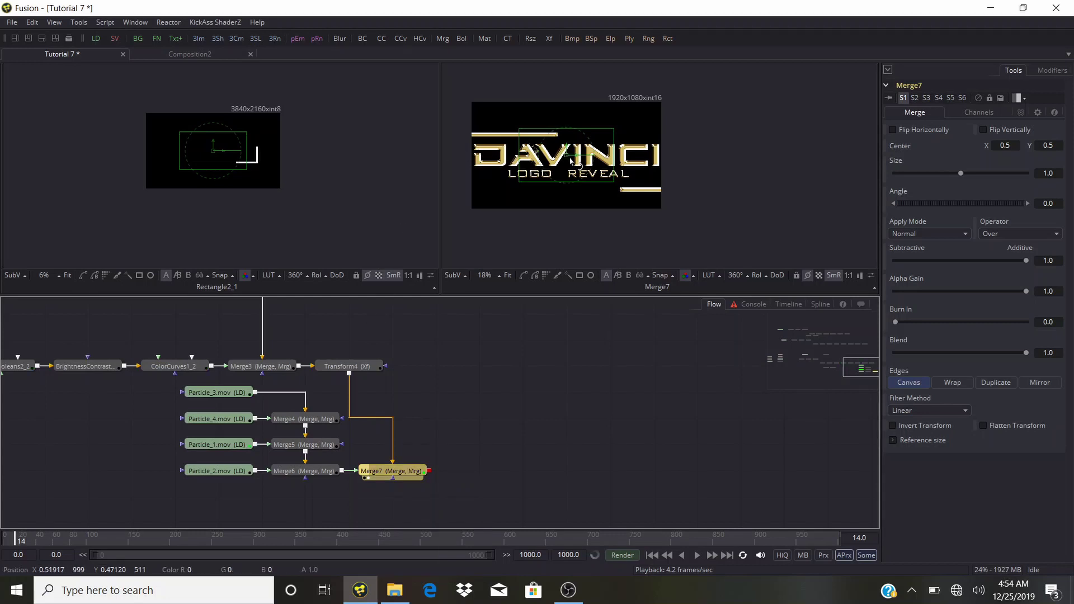
scroll(569, 157, "down", 2)
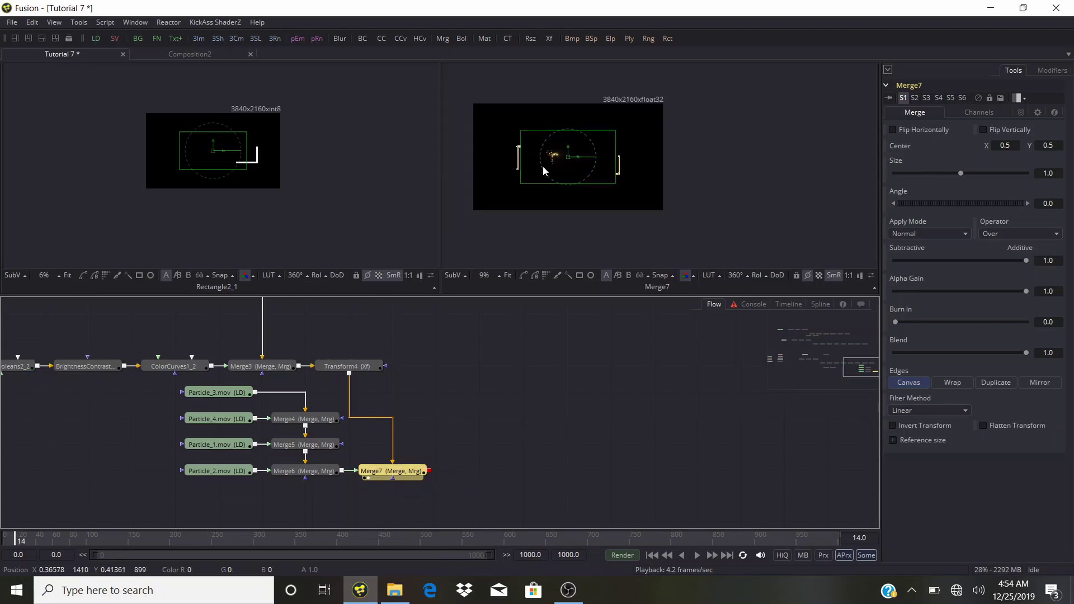
left_click_drag(616, 183, 664, 210)
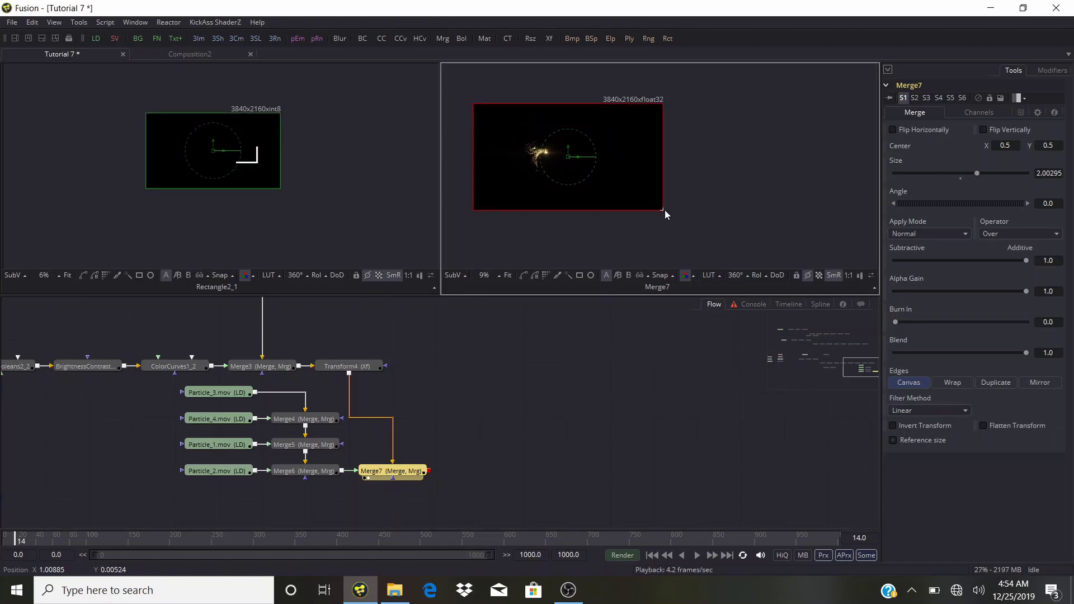
left_click(398, 477)
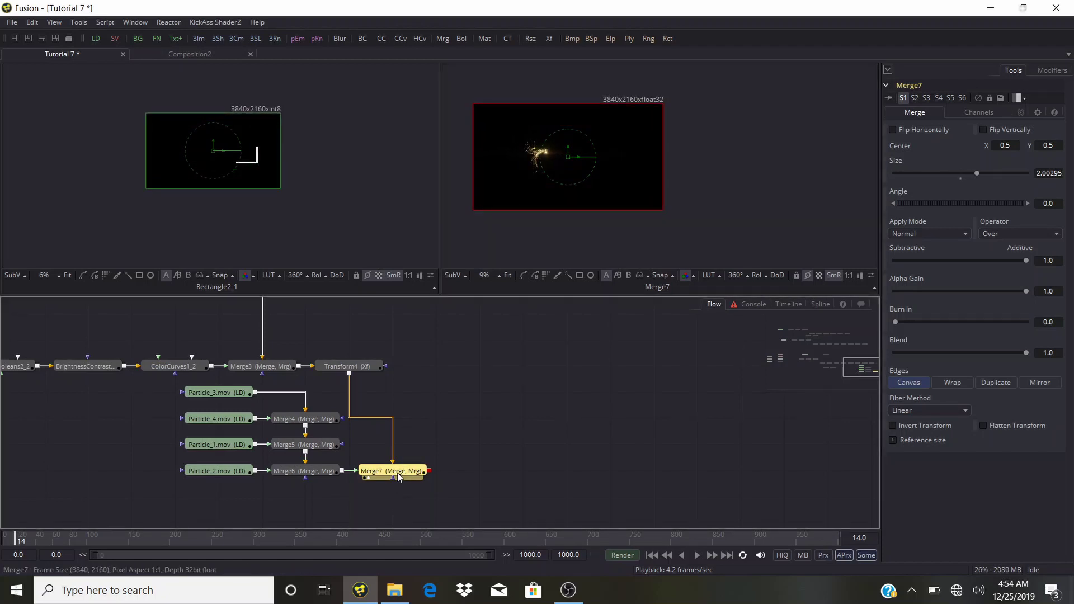
Try the Screen apply mode on Merge7 and check how the particles blend with the logo.
left_click(915, 235)
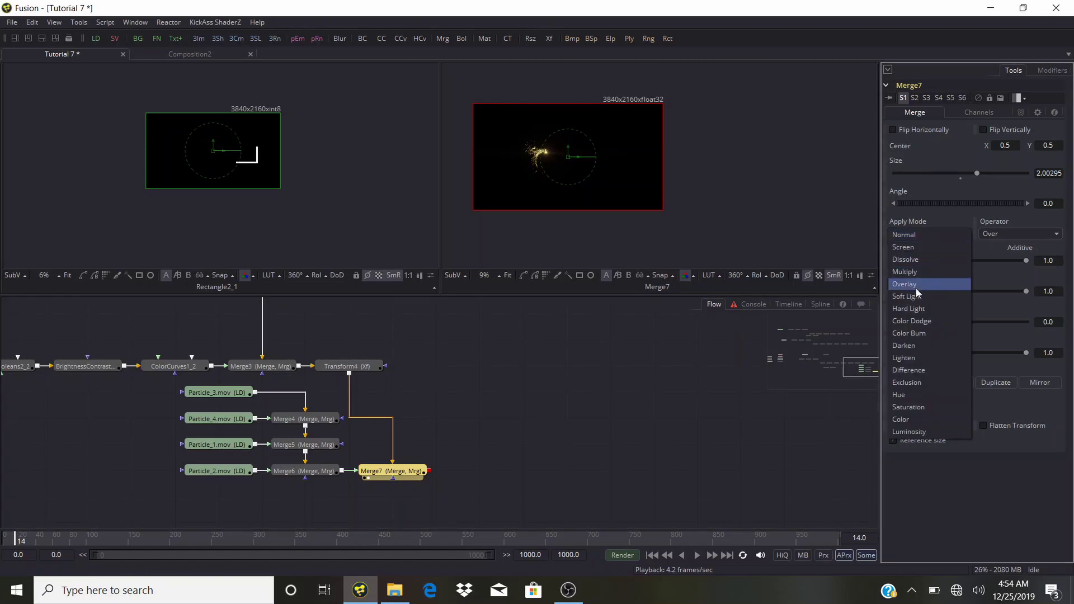
left_click(910, 247)
scroll(560, 160, "up", 3)
scroll(560, 160, "down", 3)
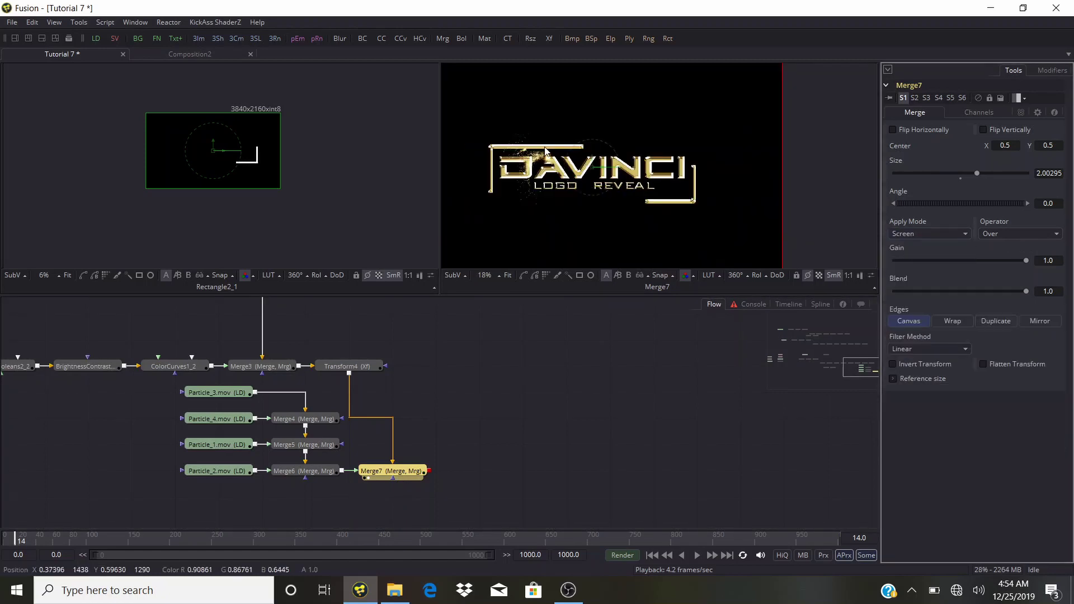
Set Merge7's apply mode to Lighten and inspect the particles over the logo.
left_click(947, 233)
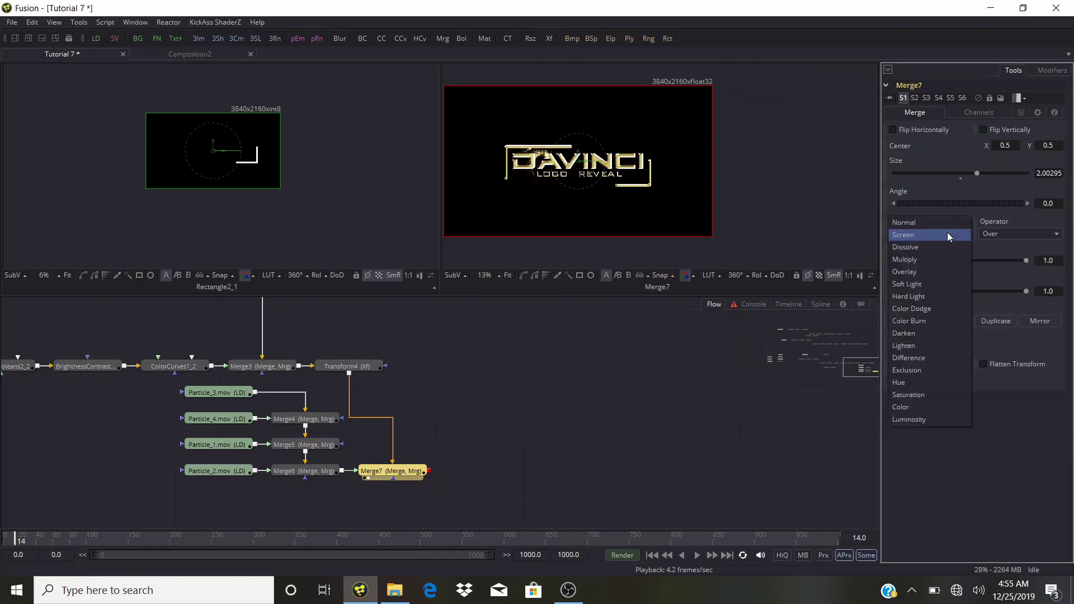
left_click(920, 346)
scroll(526, 167, "up", 4)
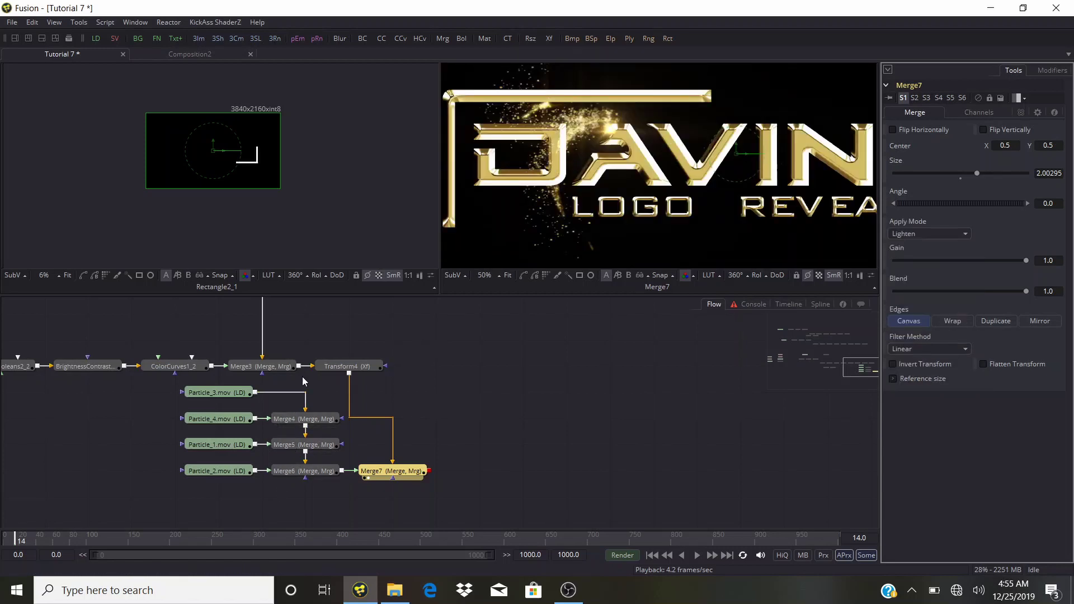
scroll(606, 153, "down", 3)
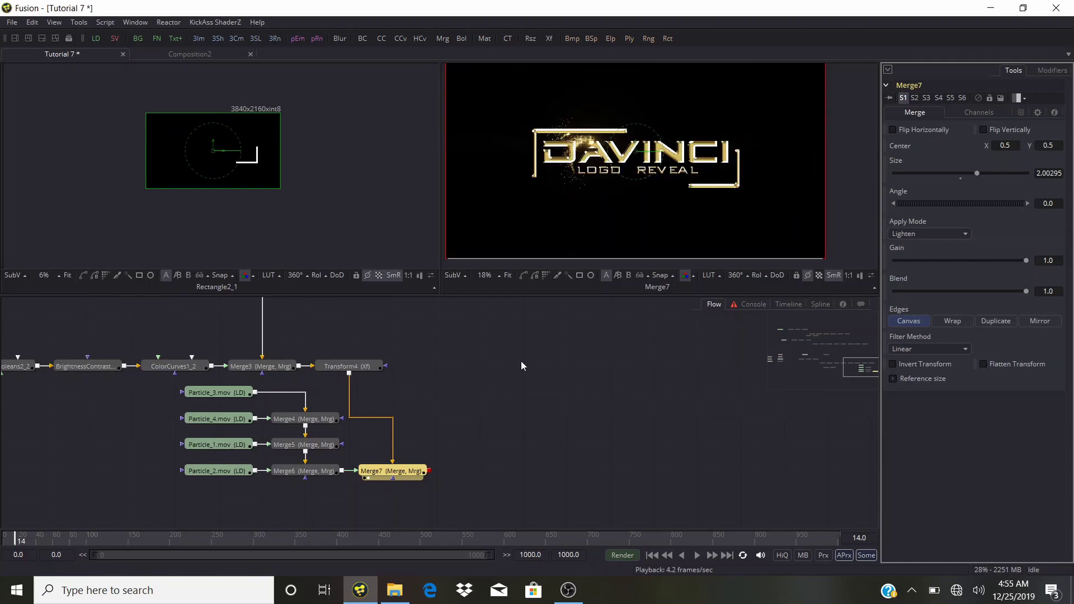
Scale the logo and frame down with Transform4 to a size of about 0.651 and return to frame 0.
left_click(353, 367)
left_click_drag(780, 233, 756, 221)
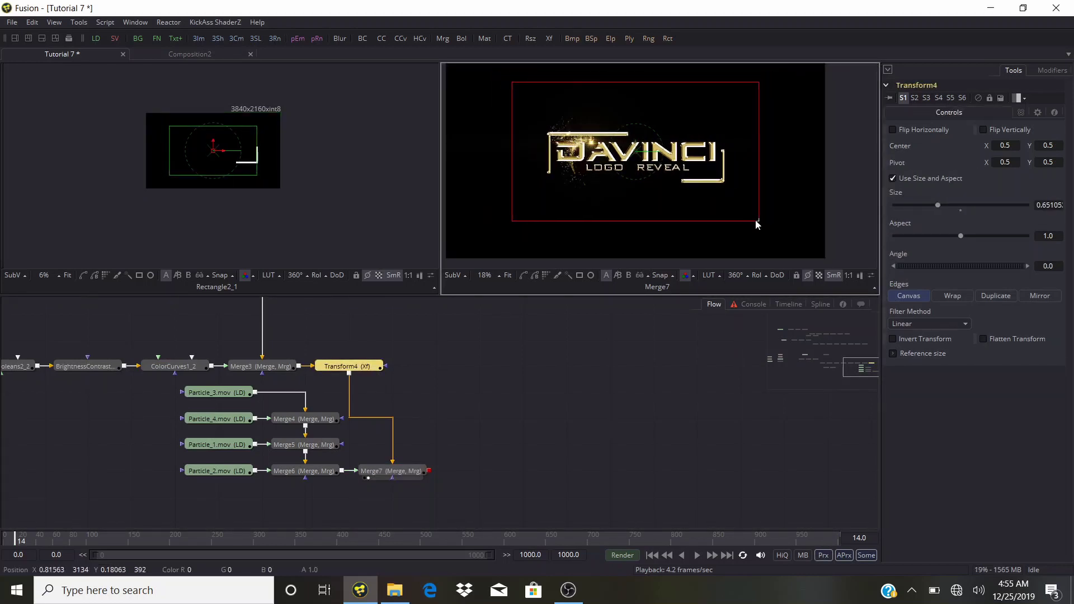
left_click_drag(45, 547, 2, 546)
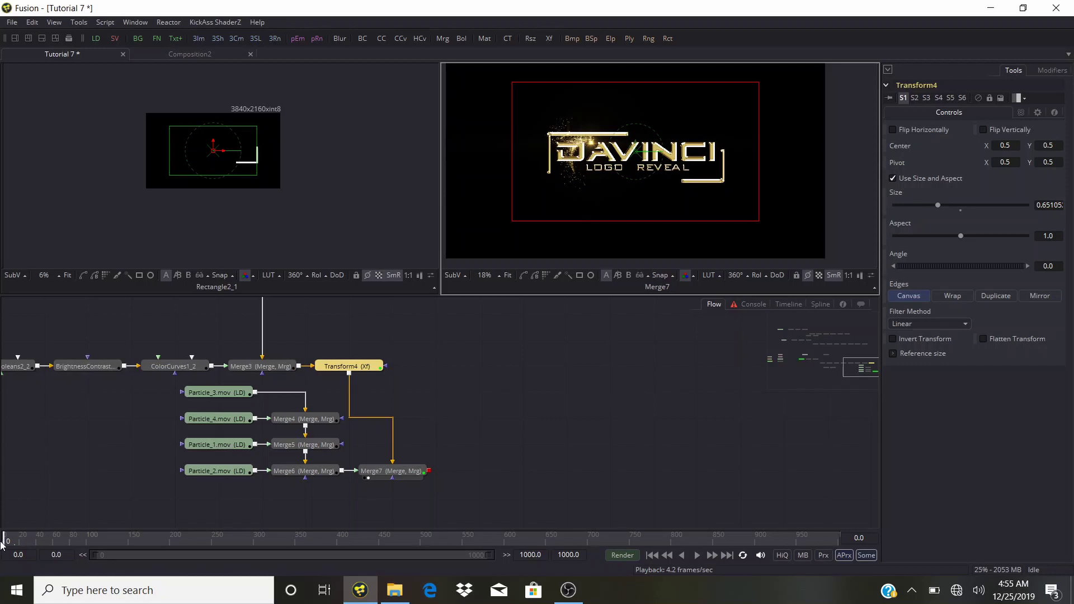
Play the Merge6 particles in the second viewer and check the Merge7 composite at frame 57.
left_click(281, 478)
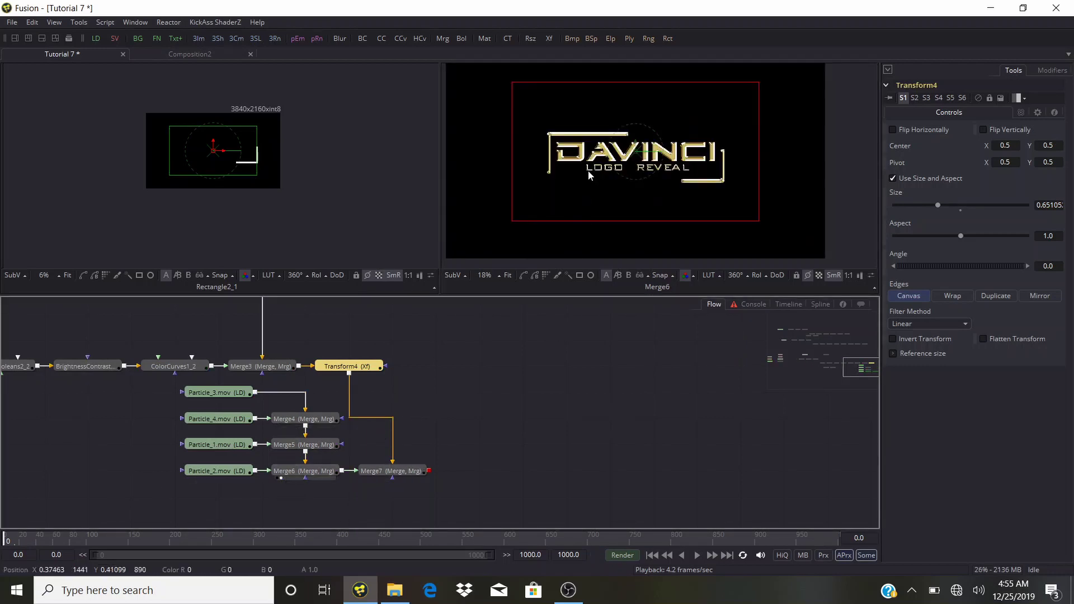
left_click(295, 477)
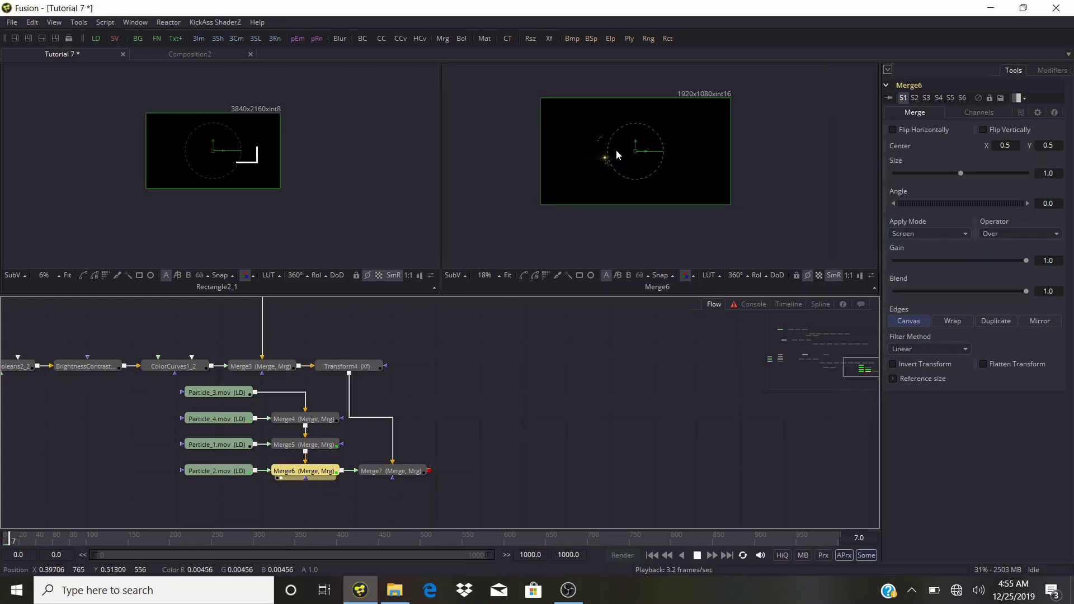
scroll(616, 150, "up", 2)
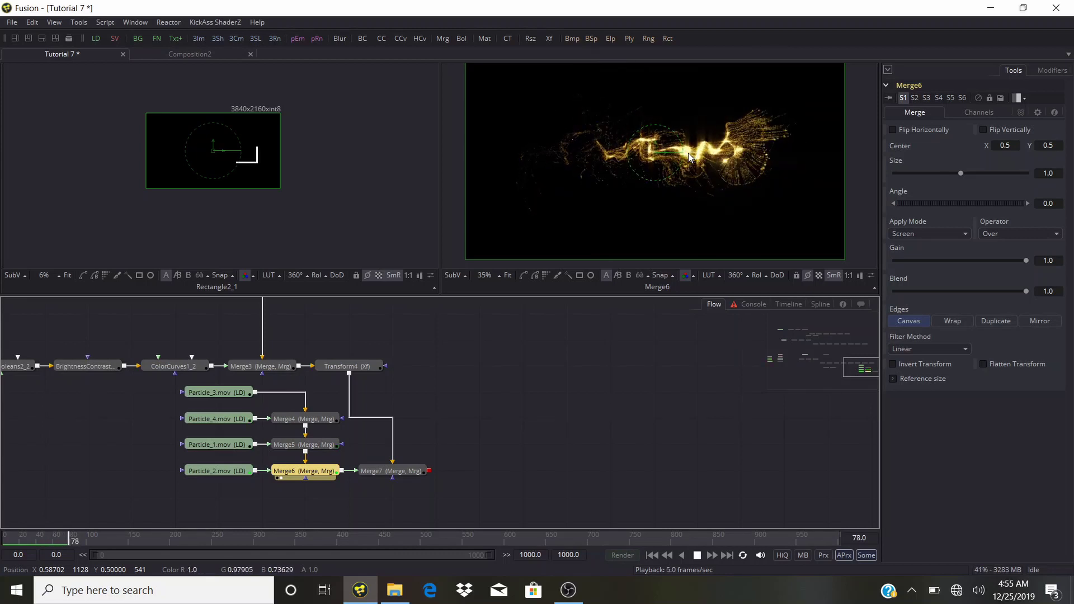
key("space")
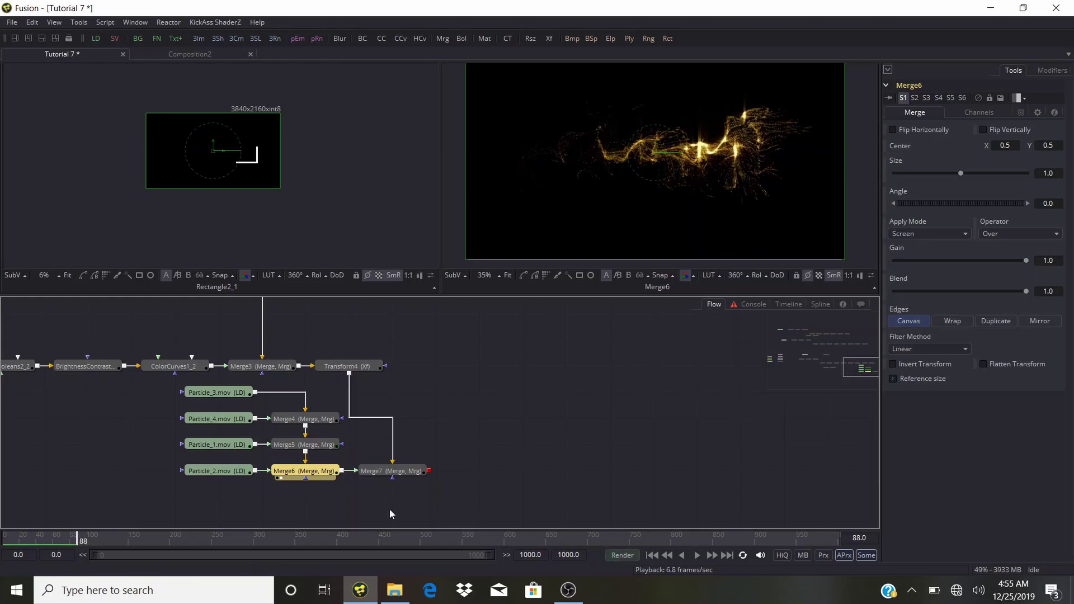
left_click(368, 476)
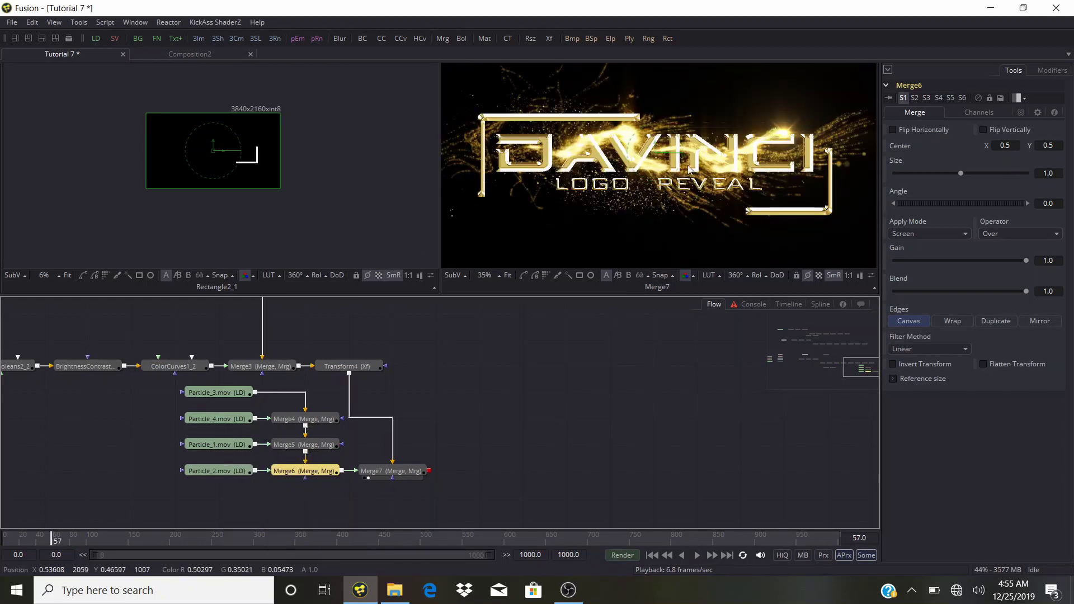
scroll(692, 166, "down", 1)
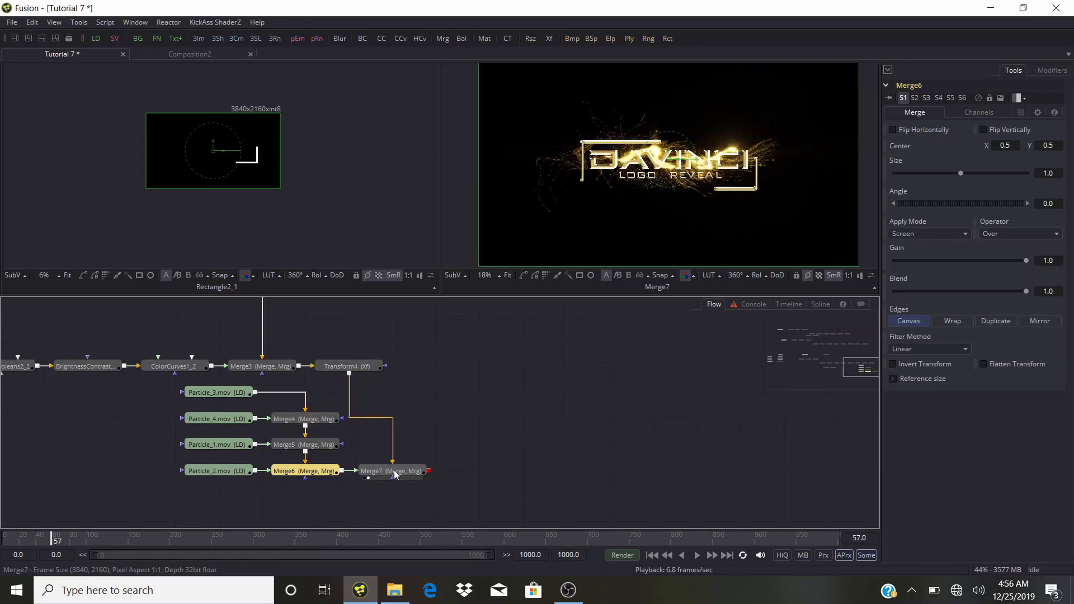
Insert a Sharpen node between Merge6 and Merge7, spacing Merge7 further along the flow.
left_click_drag(394, 474, 438, 475)
left_click(309, 473)
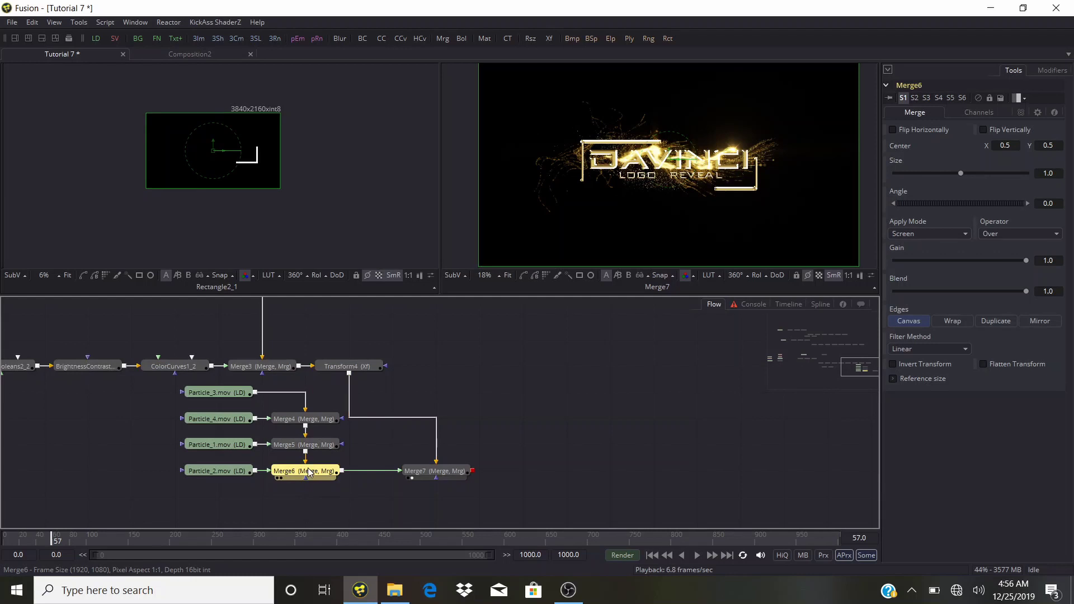
key("space")
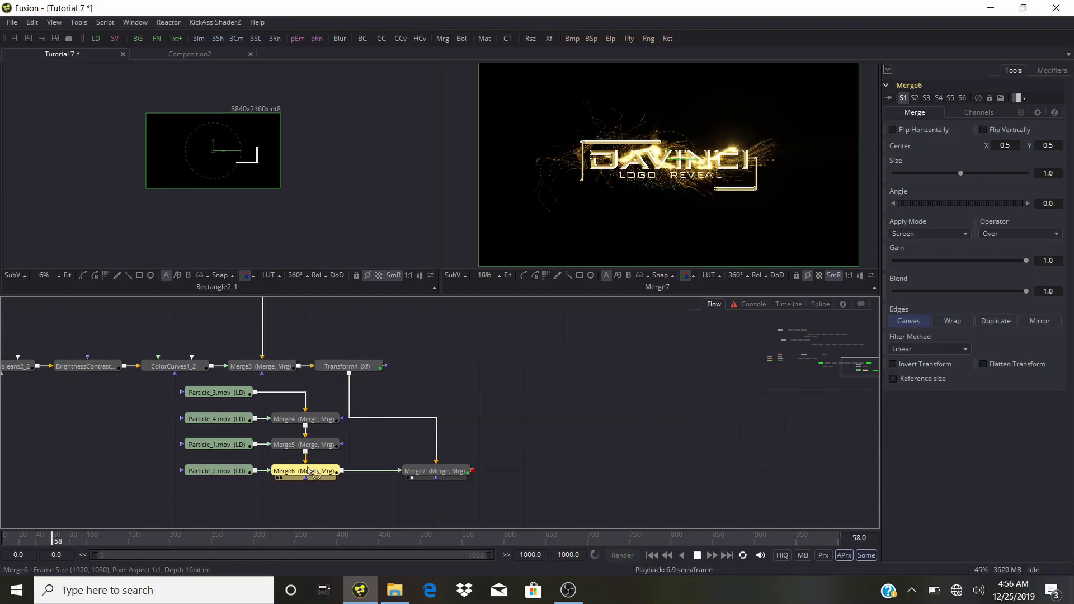
key("shift+space")
type("sharp")
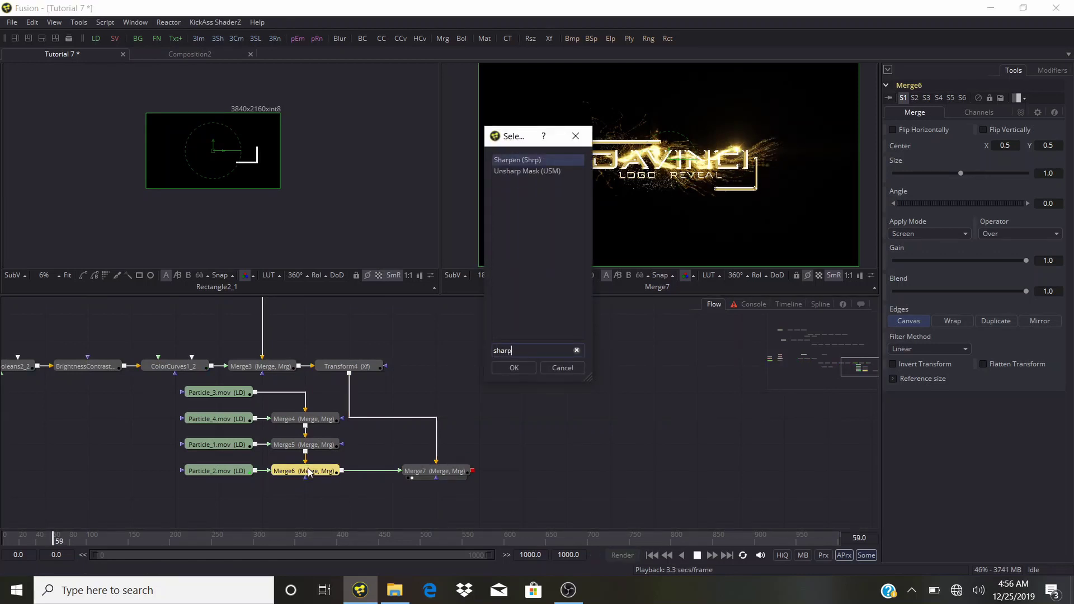
left_click(501, 365)
left_click_drag(450, 473, 491, 472)
View Sharpen1 in the second viewer, stop playback at frame 74 and compare it with Merge6.
left_click_drag(390, 471, 678, 167)
scroll(676, 163, "up", 5)
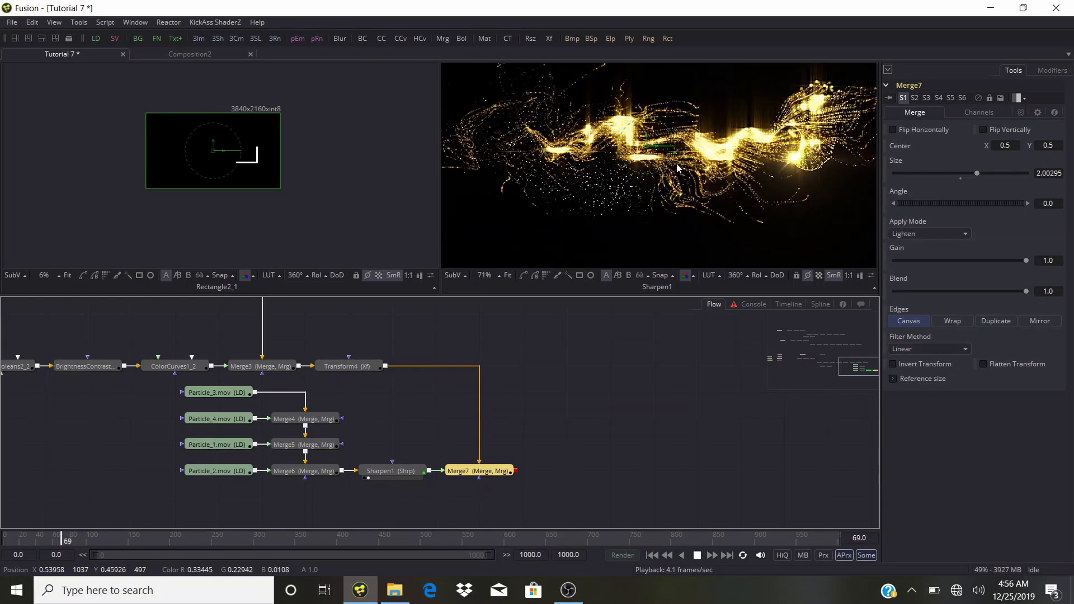
key("space")
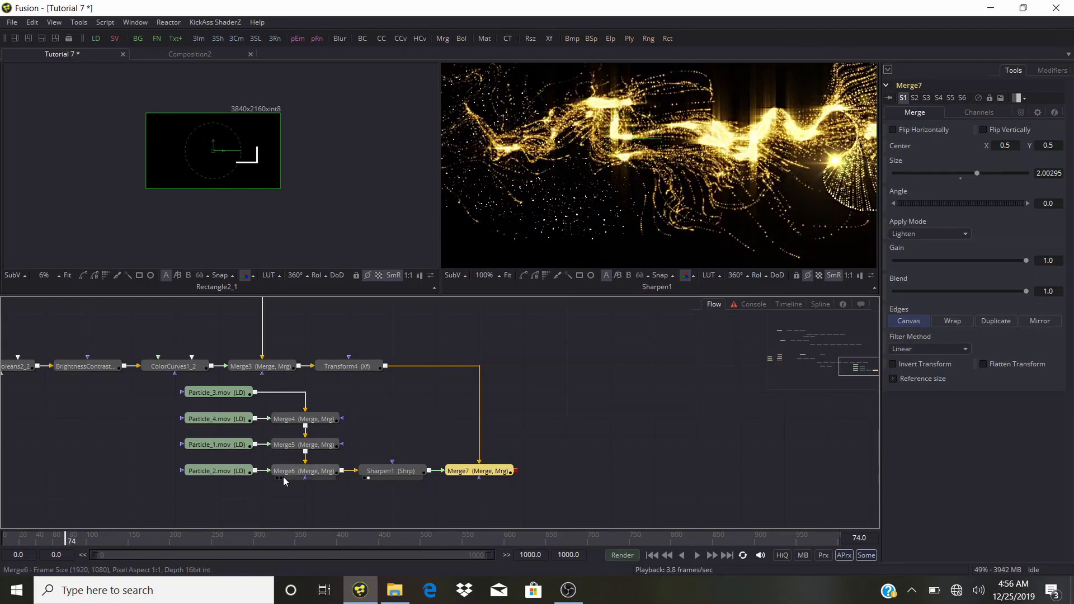
left_click(282, 477)
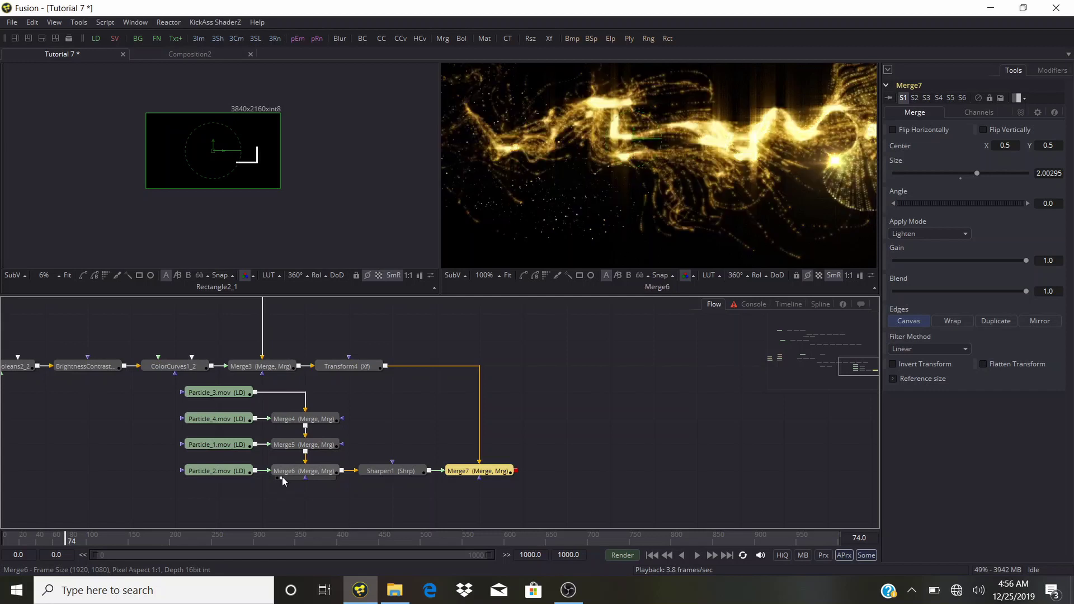
Return Sharpen1 to the second viewer and set its sharpening amount to 1.88.
left_click(369, 477)
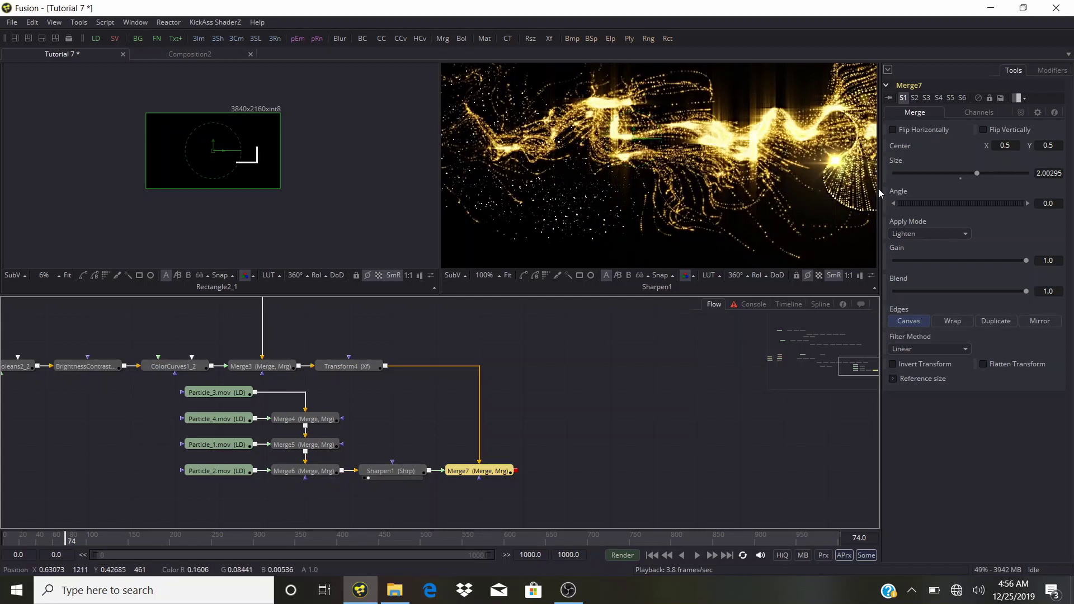
left_click(416, 474)
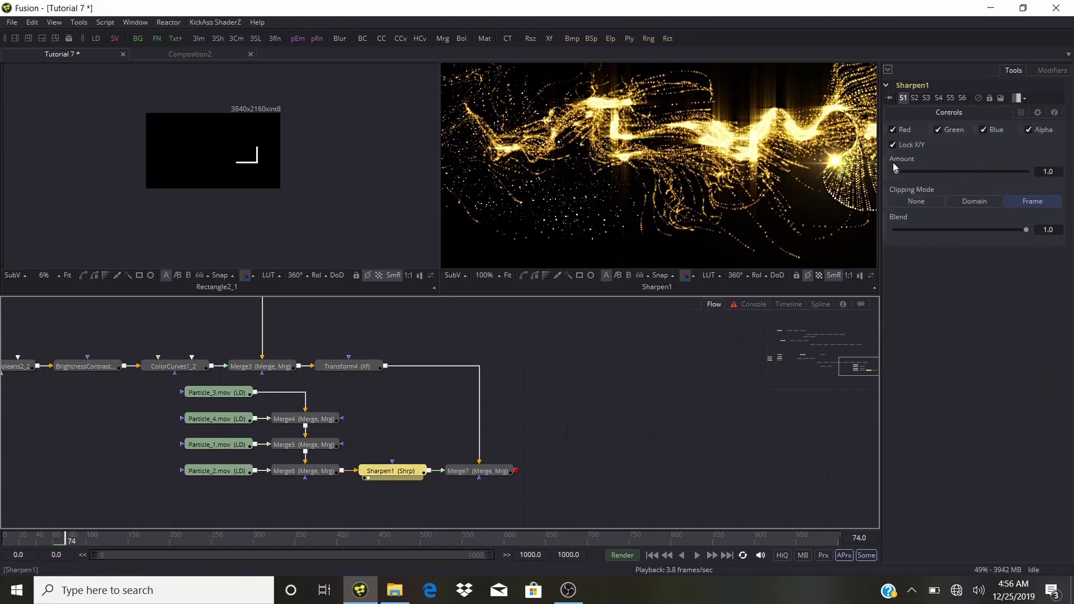
left_click_drag(897, 172, 910, 176)
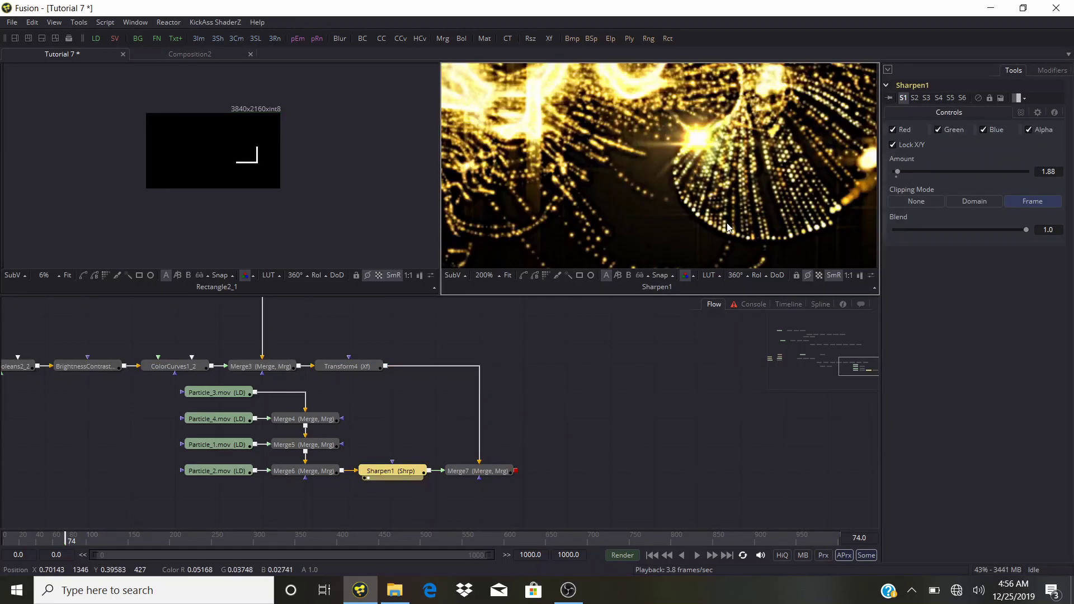
Insert a Change Depth node between Merge6 and Sharpen1, with float16 depth and Error Diffusion dither.
left_click_drag(409, 451, 552, 471)
left_click(325, 474)
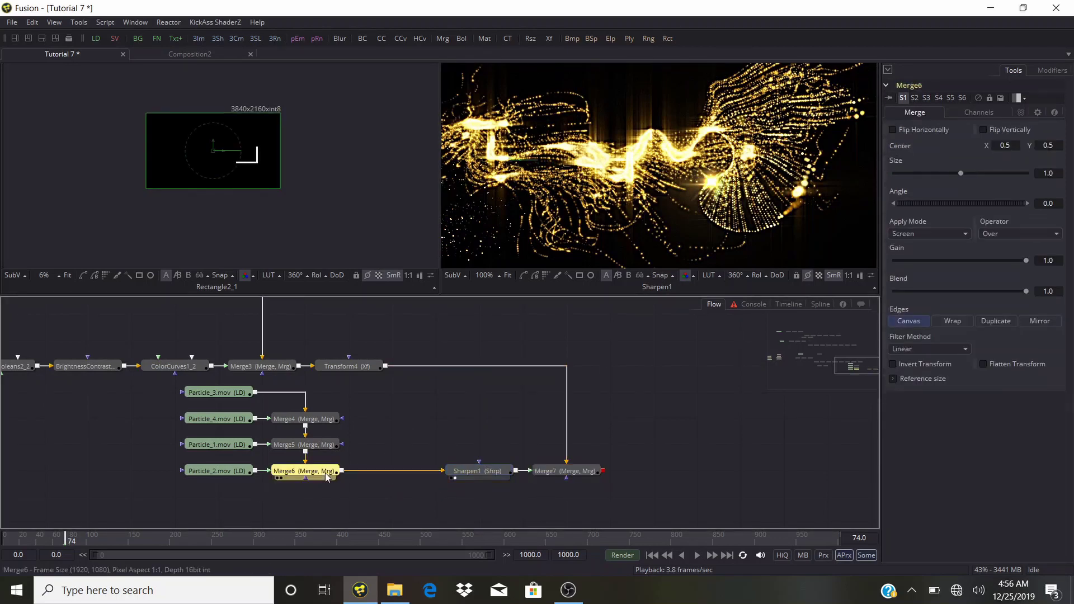
key("ctrl+space")
type("chan")
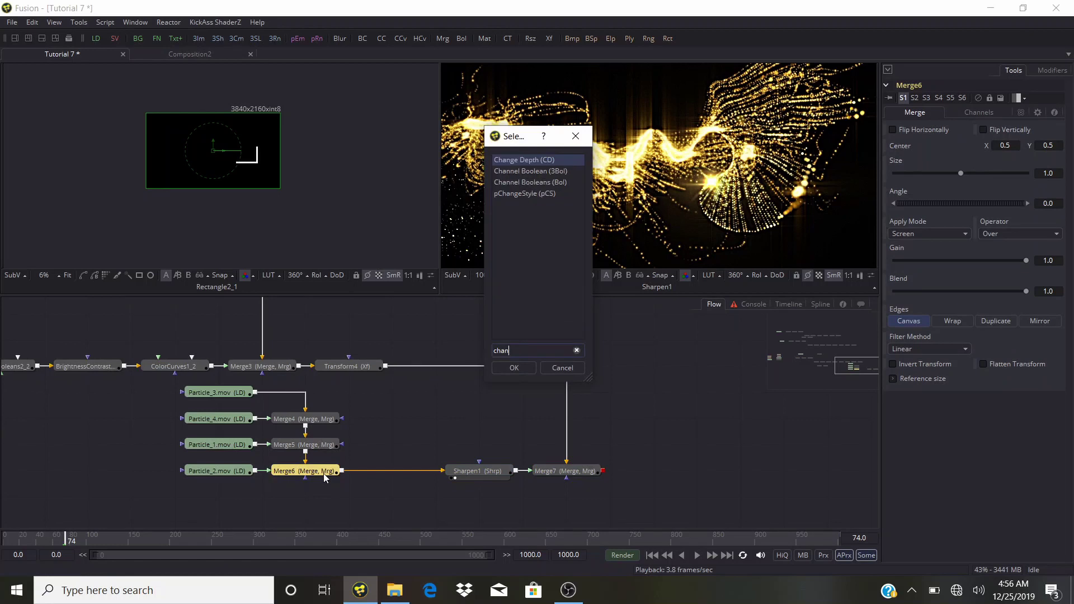
left_click(514, 369)
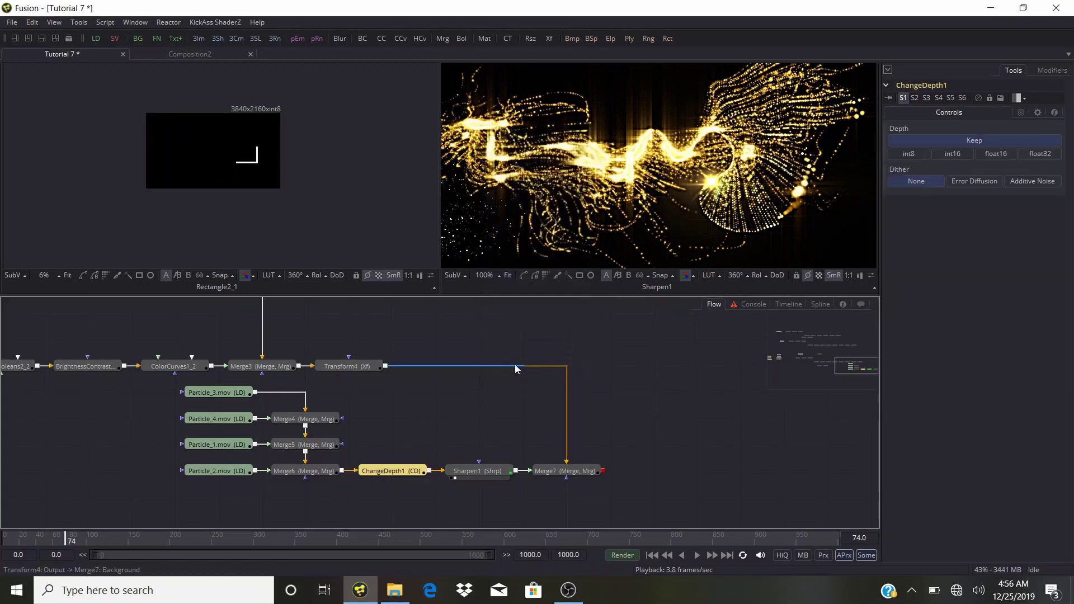
left_click(999, 153)
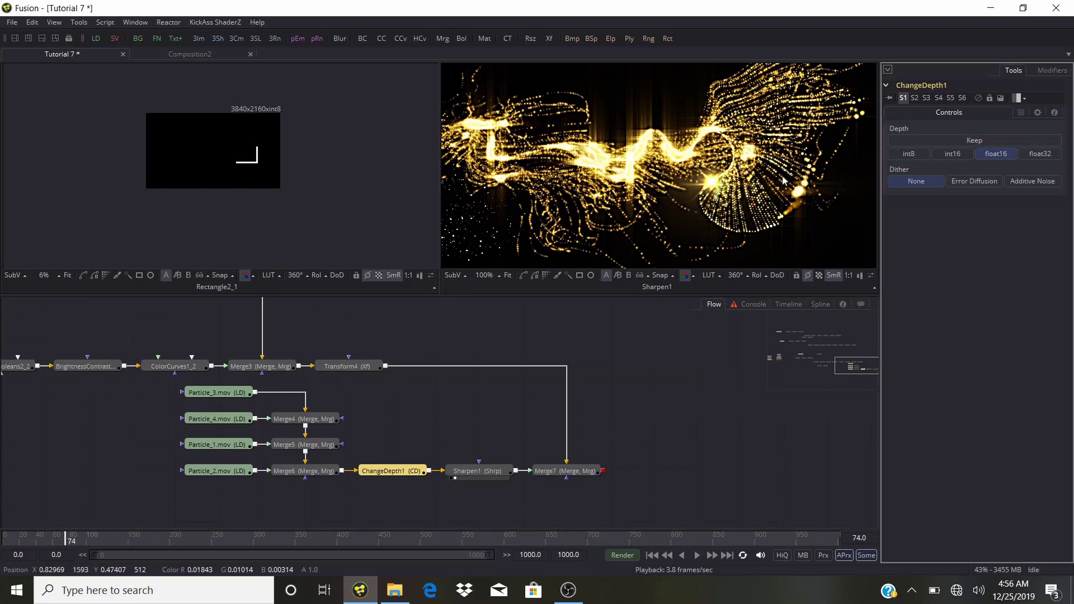
left_click(975, 178)
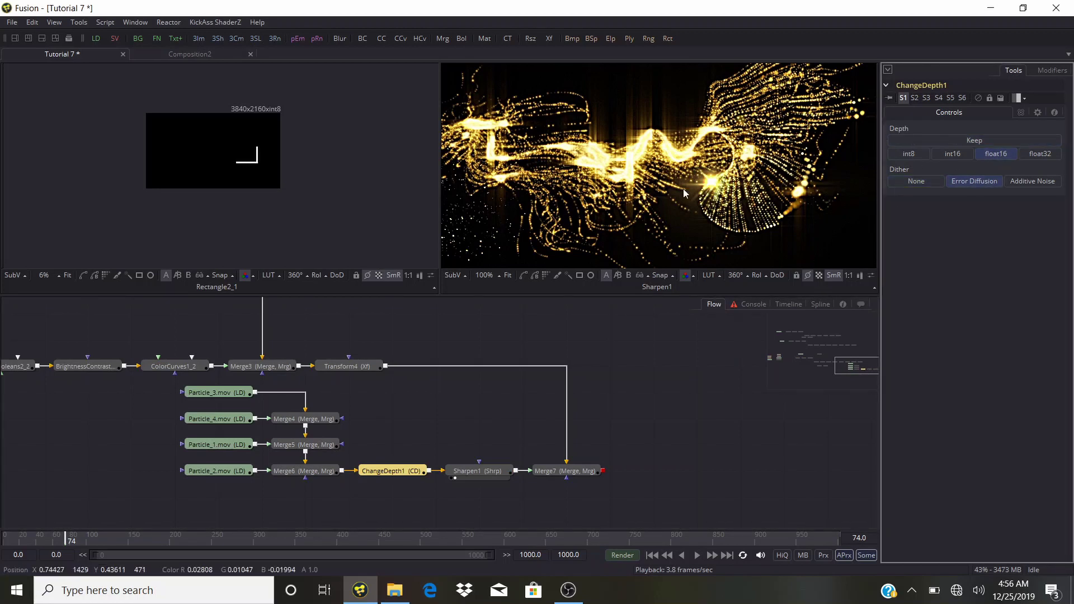
Examine the sharpened particles closely at frame 74, and display Merge7 in the second viewer to check the full composite.
scroll(645, 146, "up", 6)
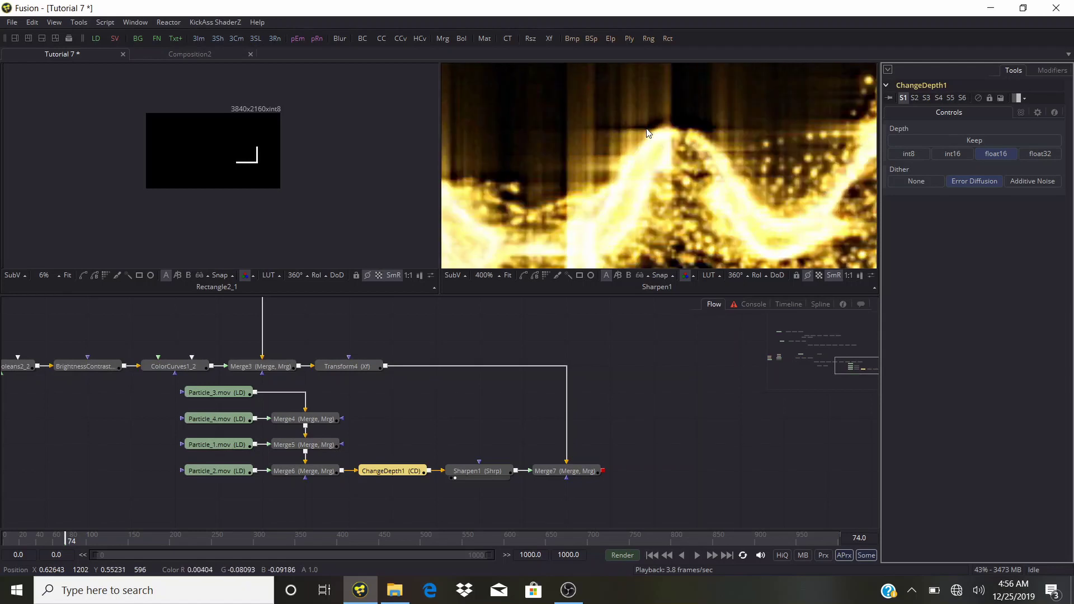
scroll(721, 184, "down", 4)
scroll(716, 190, "up", 4)
scroll(699, 217, "down", 7)
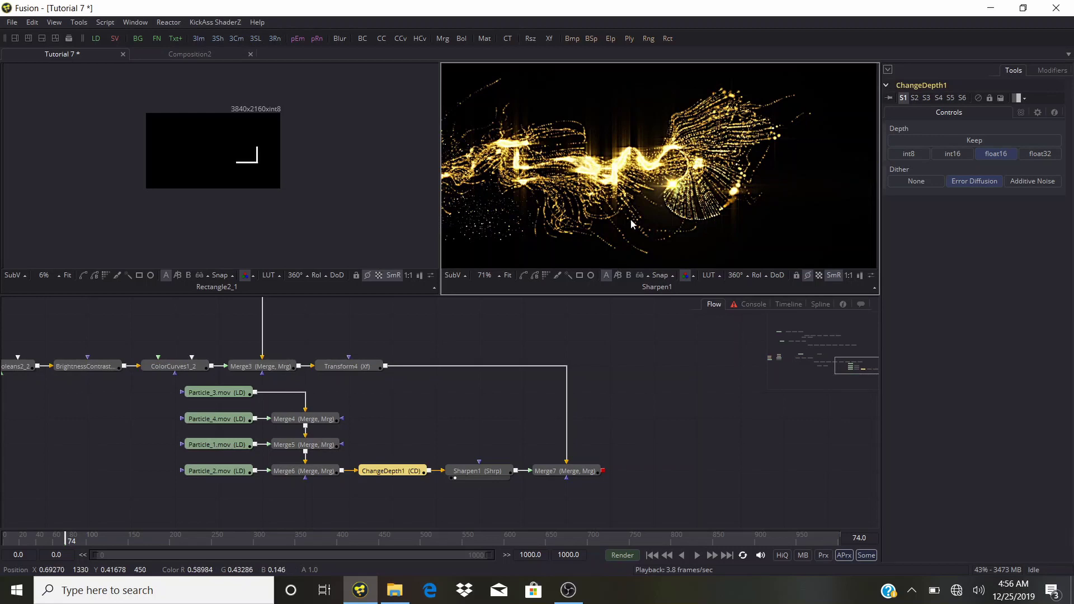
left_click(543, 477)
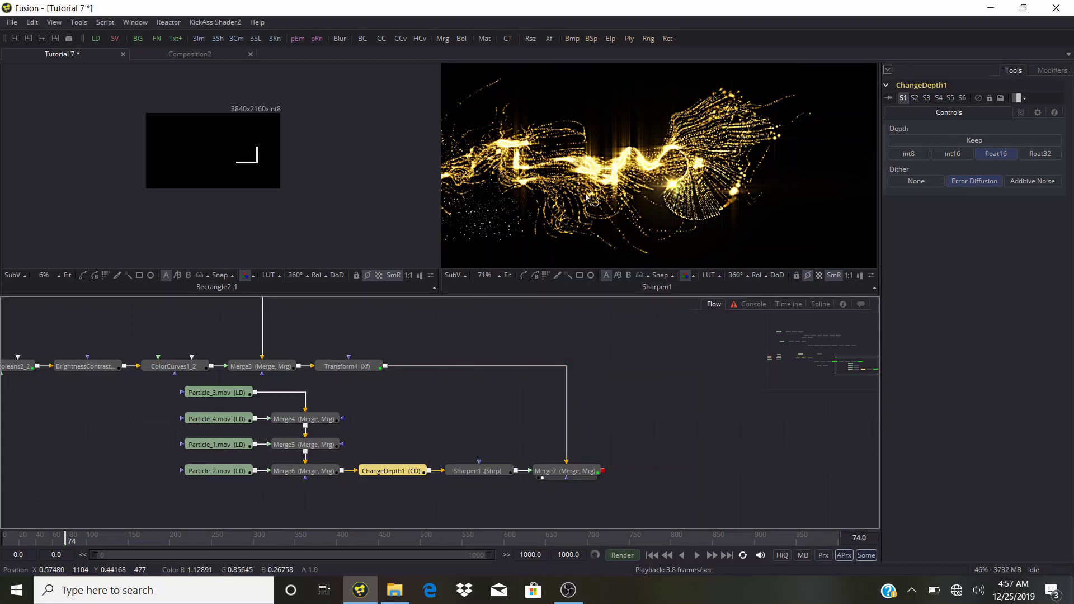
scroll(587, 196, "down", 6)
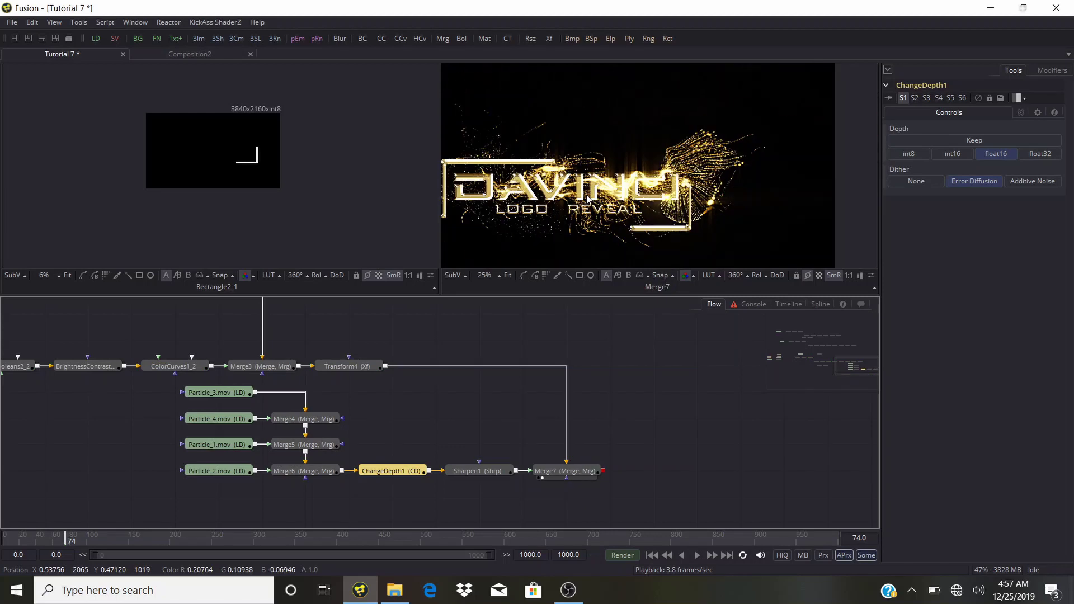
left_click_drag(588, 199, 694, 173)
At frame 0, add a Polygon mask node below Merge7 and connect it to Merge7's effect mask input.
left_click_drag(623, 423, 591, 320)
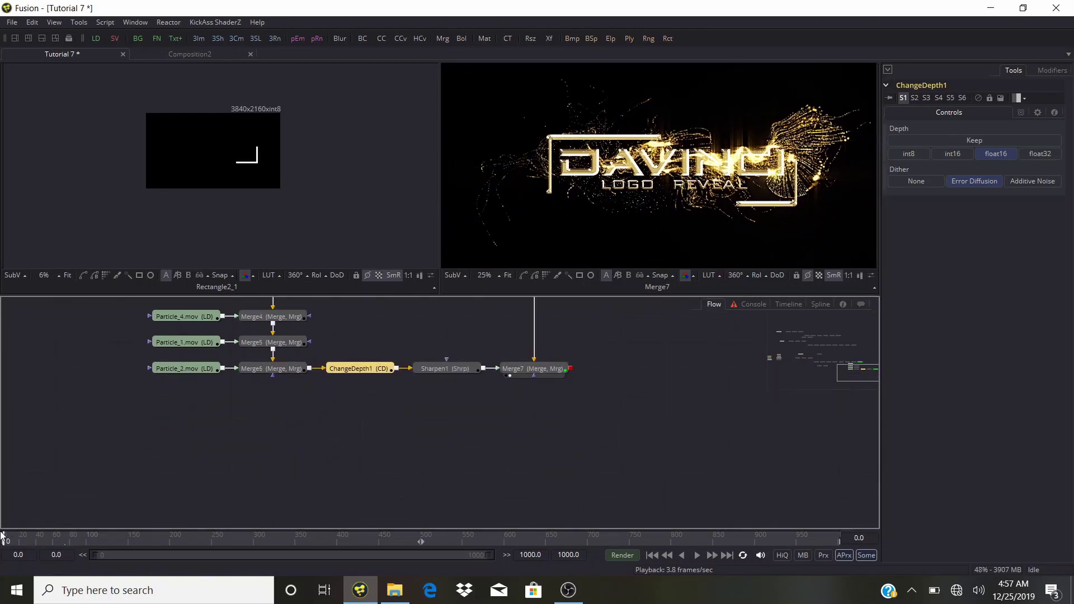
left_click(553, 418)
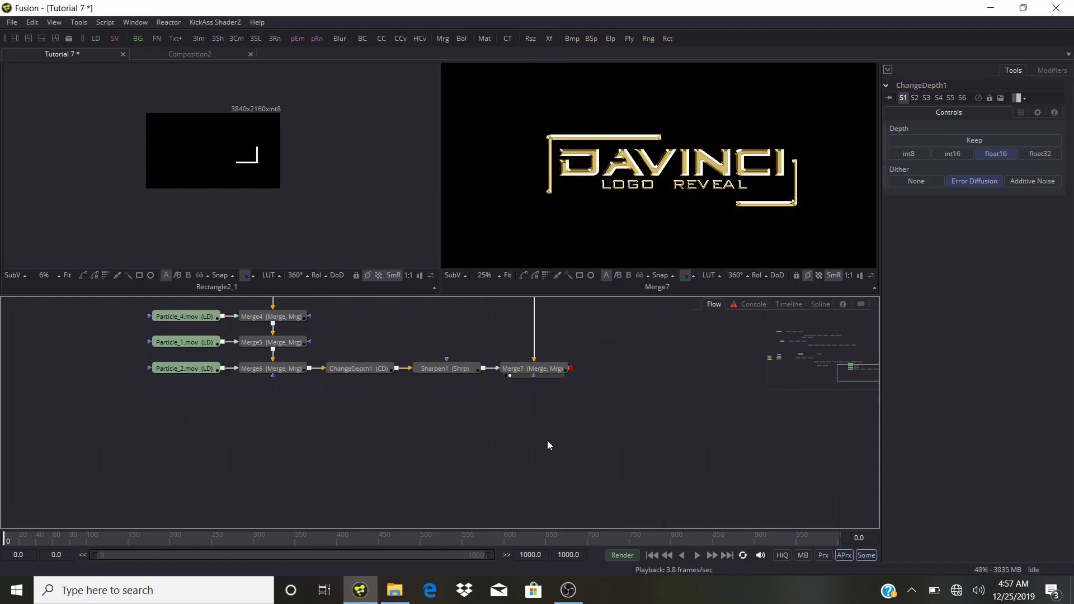
key("ctrl+space")
type("poly")
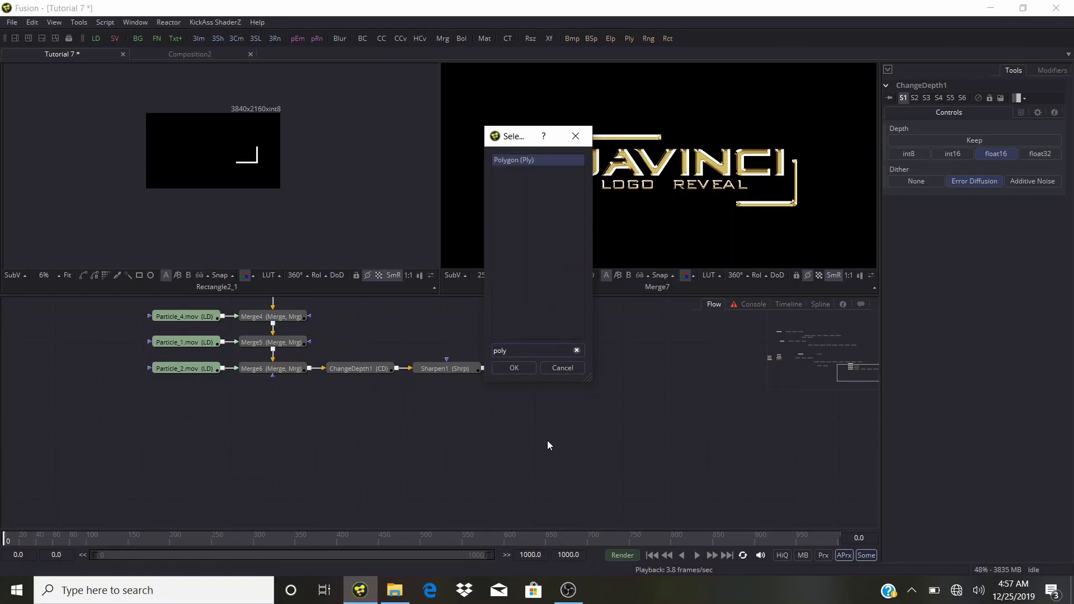
key("Return")
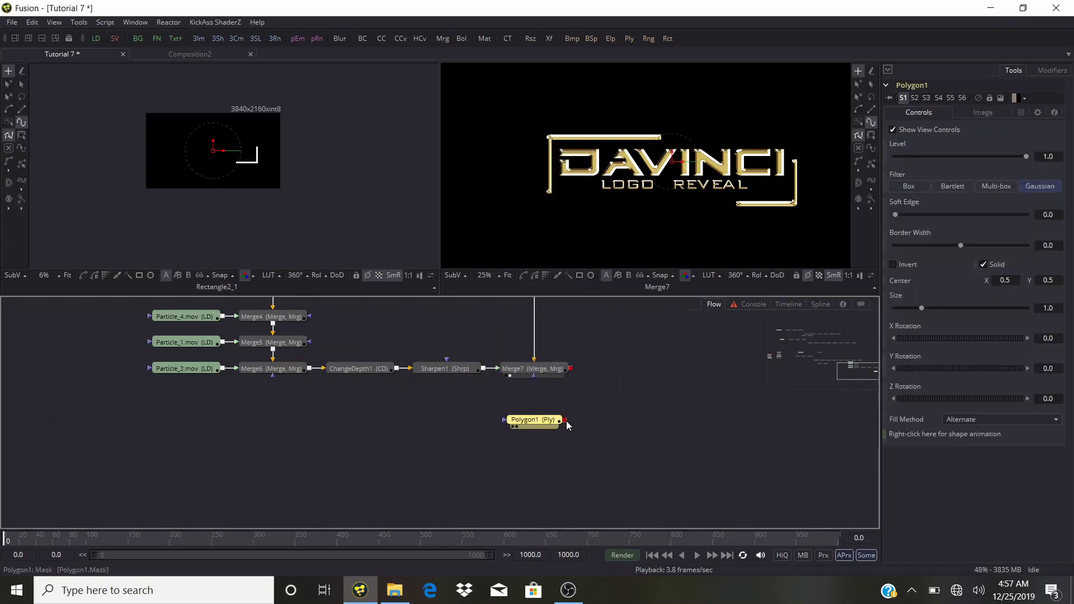
left_click_drag(565, 420, 536, 380)
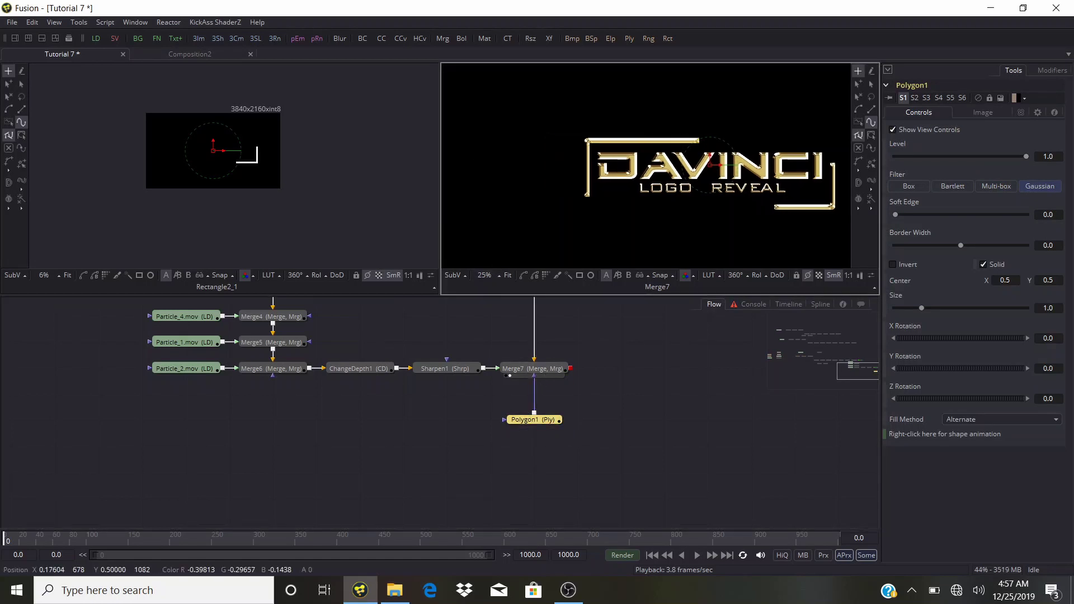
Draw a small closed polygon mask around the empty area beside the logo's left edge at frame 0.
scroll(524, 164, "down", 2)
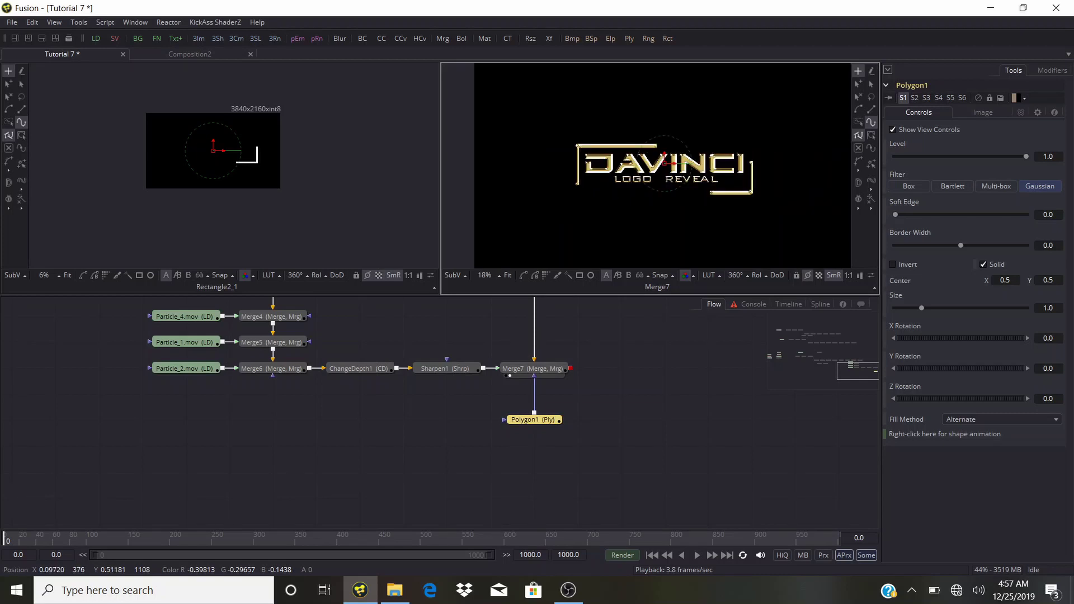
left_click(511, 161)
left_click(507, 208)
left_click(525, 219)
left_click(534, 224)
left_click(560, 225)
left_click(557, 200)
left_click(557, 189)
left_click(539, 156)
left_click(522, 152)
left_click(514, 150)
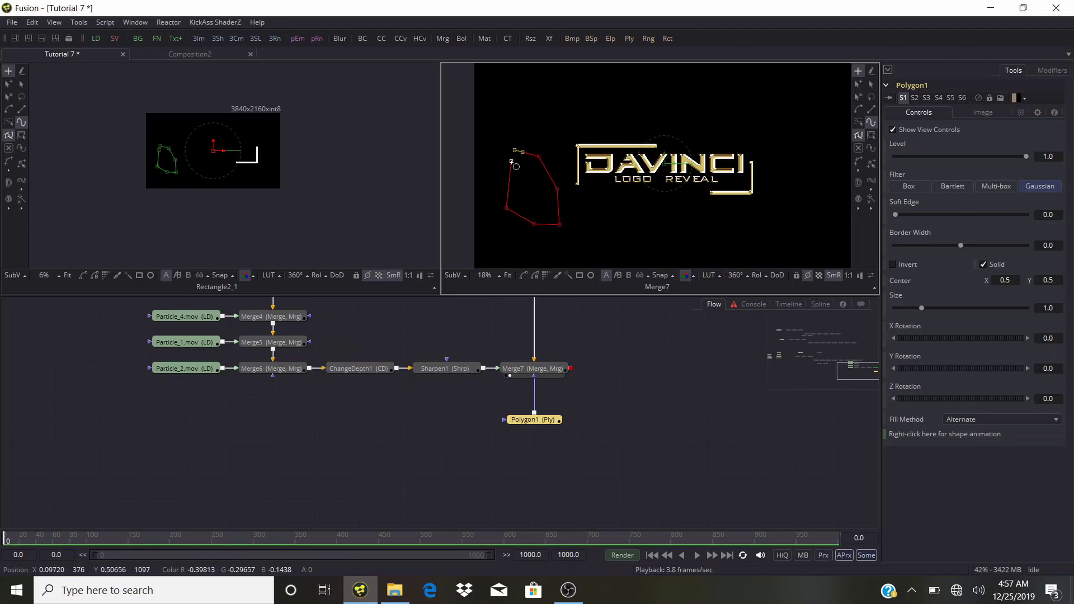
left_click(512, 162)
Select the polygon's points, smooth them, and move them further left away from the logo at frame 0.
left_click_drag(510, 140, 565, 233)
key("shift+s")
left_click_drag(546, 193, 516, 193)
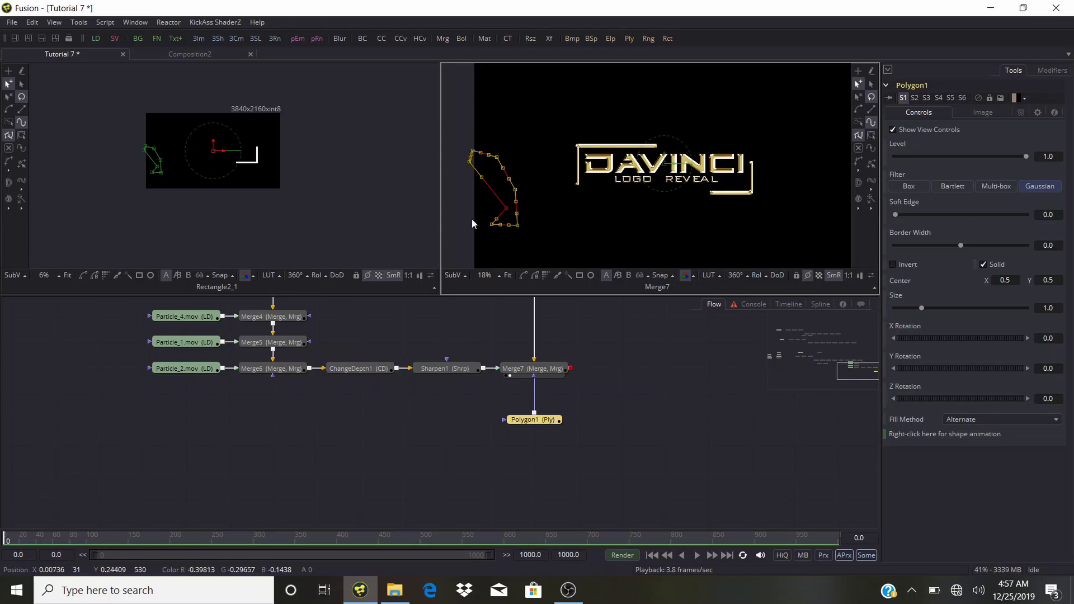
At frame 70, move the mask's leading points past the logo's right end and bend its curves to enclose the whole logo.
left_click(61, 538)
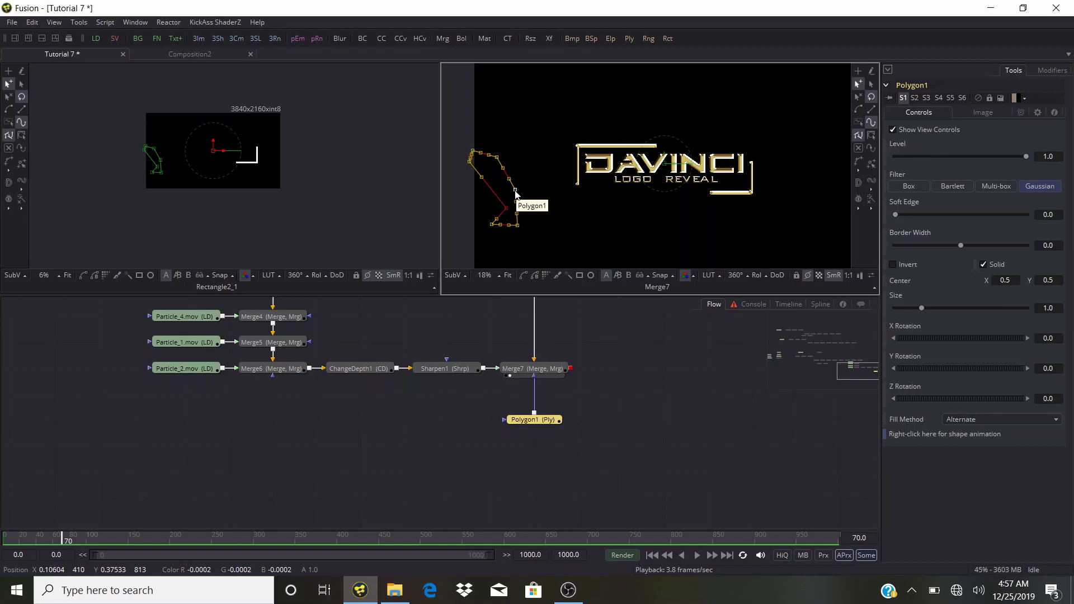
left_click_drag(515, 193, 724, 137)
left_click_drag(650, 154, 518, 105)
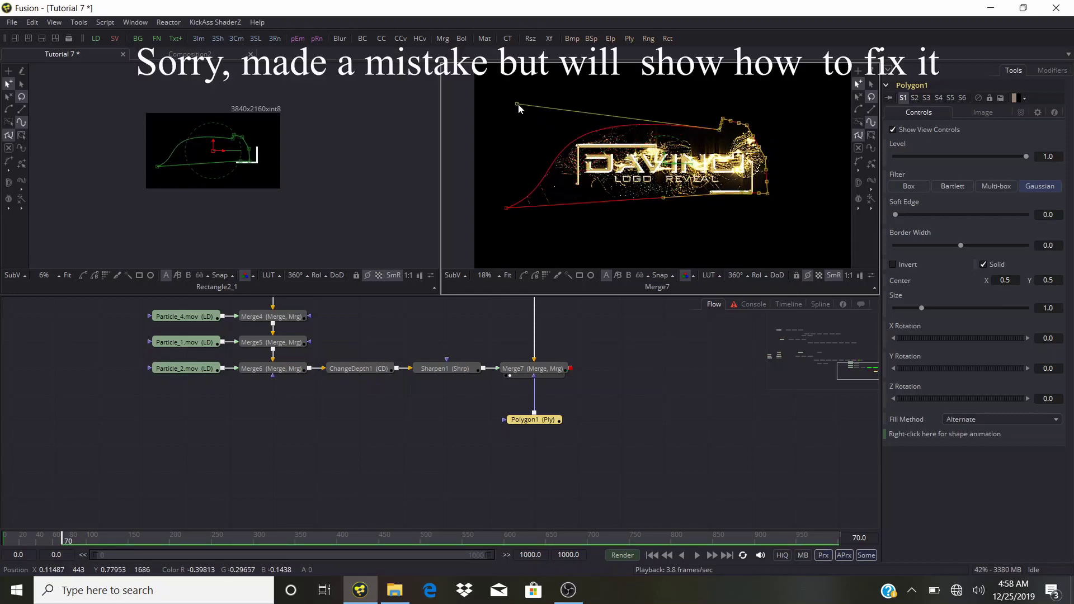
left_click_drag(663, 198, 680, 229)
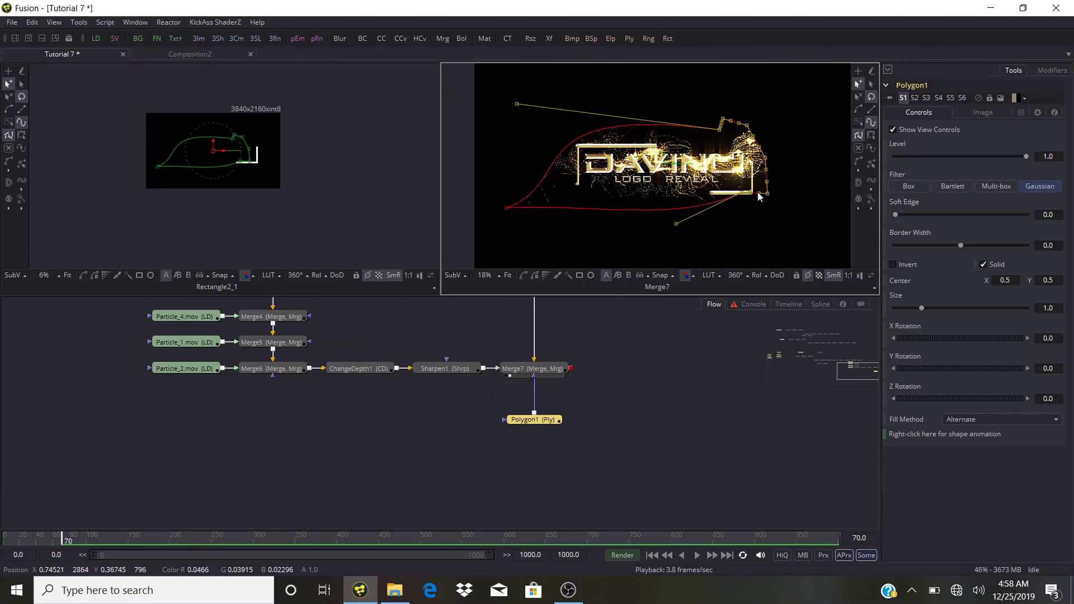
left_click_drag(748, 200, 789, 193)
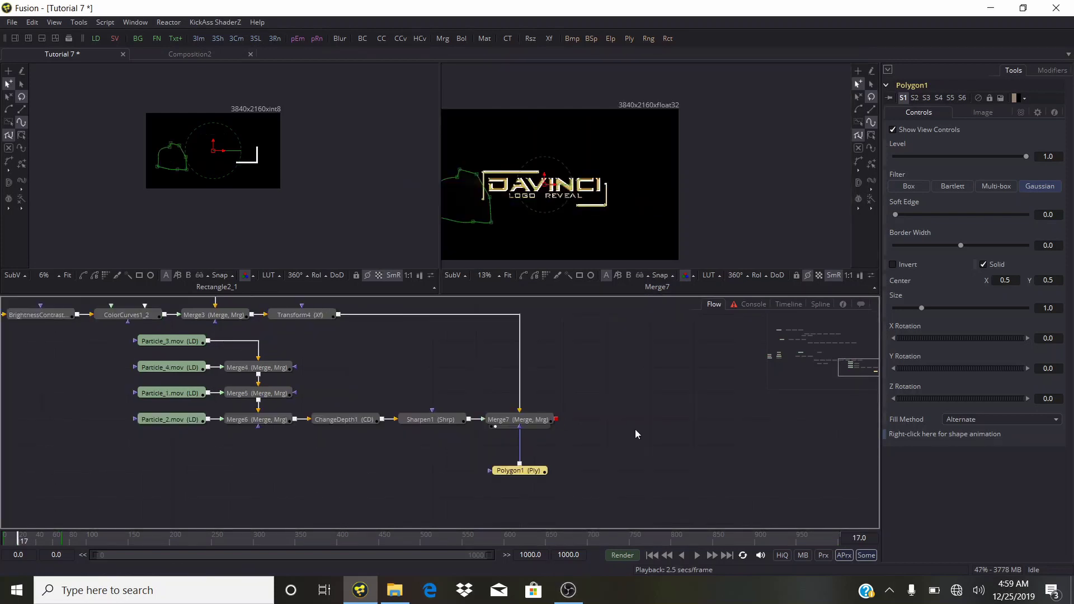
Swap Merge7's foreground and background inputs and set the merge size to about 0.496.
left_click(515, 423)
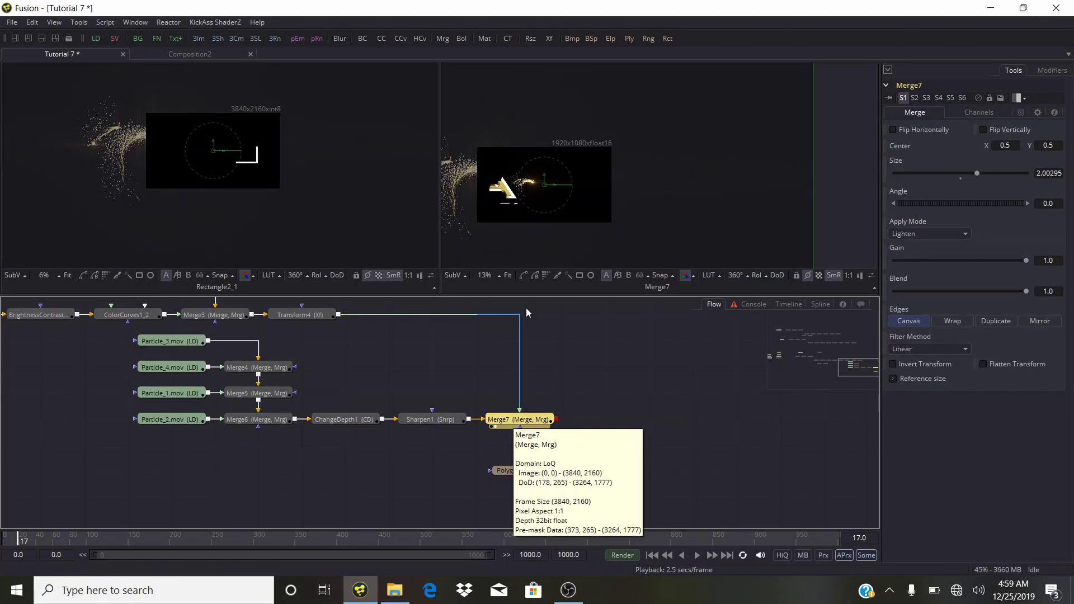
scroll(554, 178, "down", 3)
left_click_drag(687, 260, 576, 187)
scroll(582, 210, "up", 3)
left_click_drag(497, 137, 619, 148)
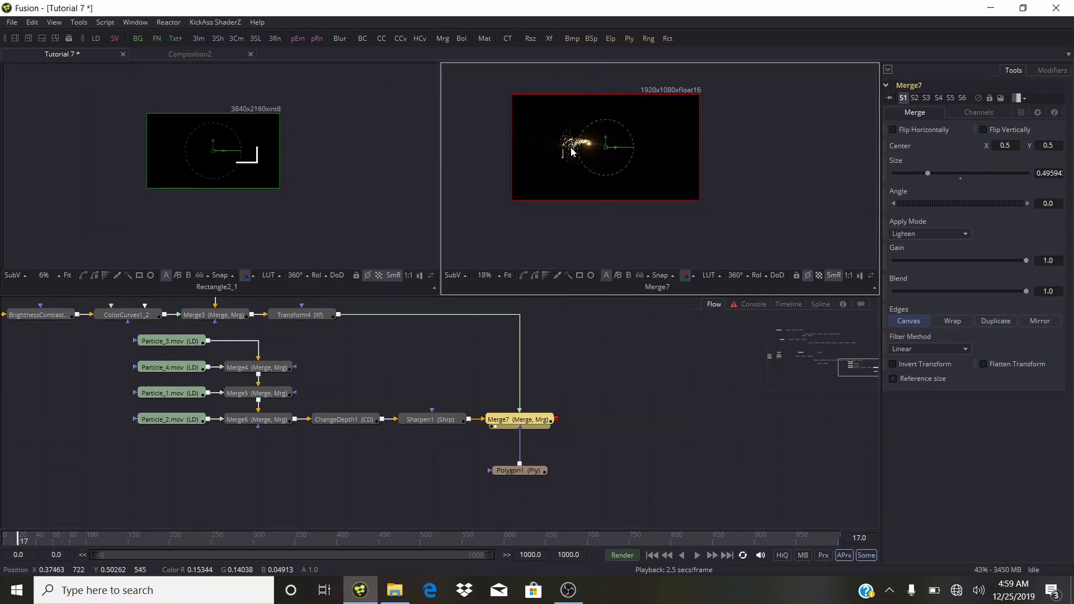
Compare soft edge amounts on the Polygon1 mask around the frame's corner and set Soft Edge to 0.0282.
scroll(571, 151, "up", 2)
left_click(506, 473)
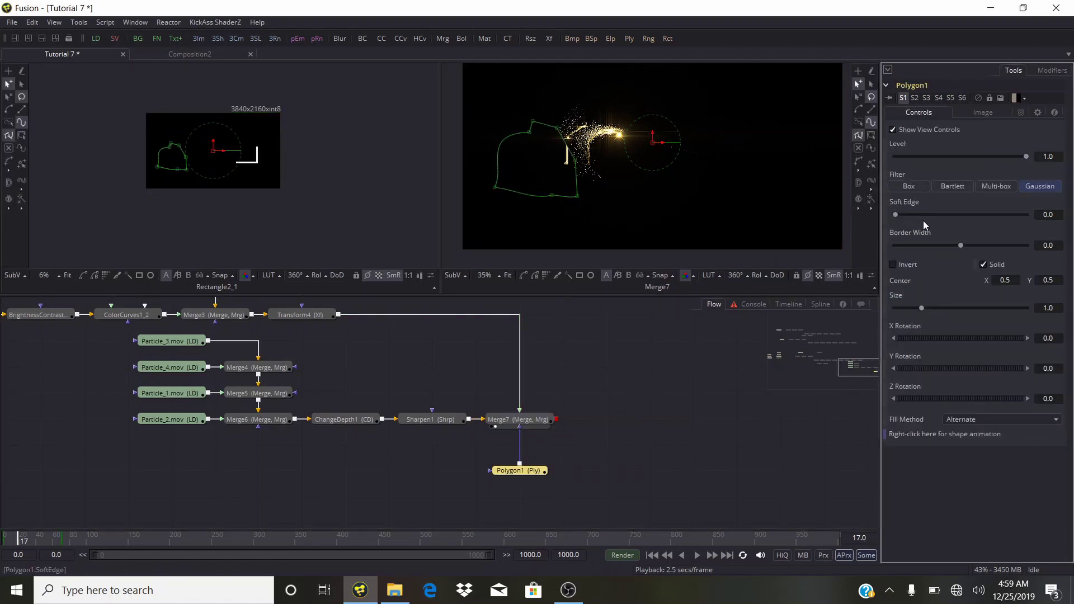
left_click_drag(898, 213, 912, 218)
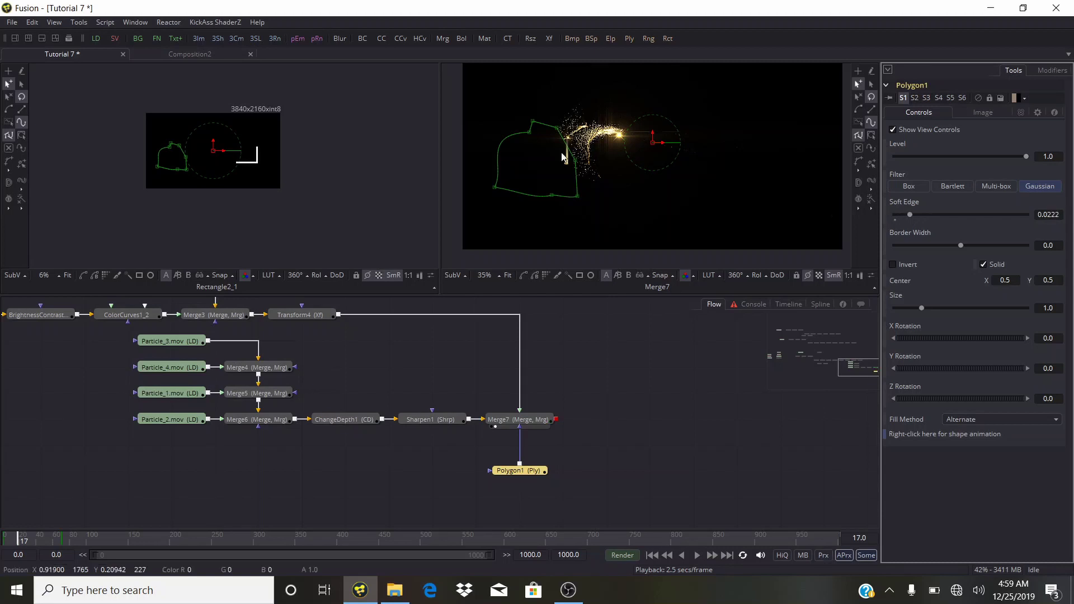
scroll(566, 146, "up", 1)
scroll(566, 147, "up", 3)
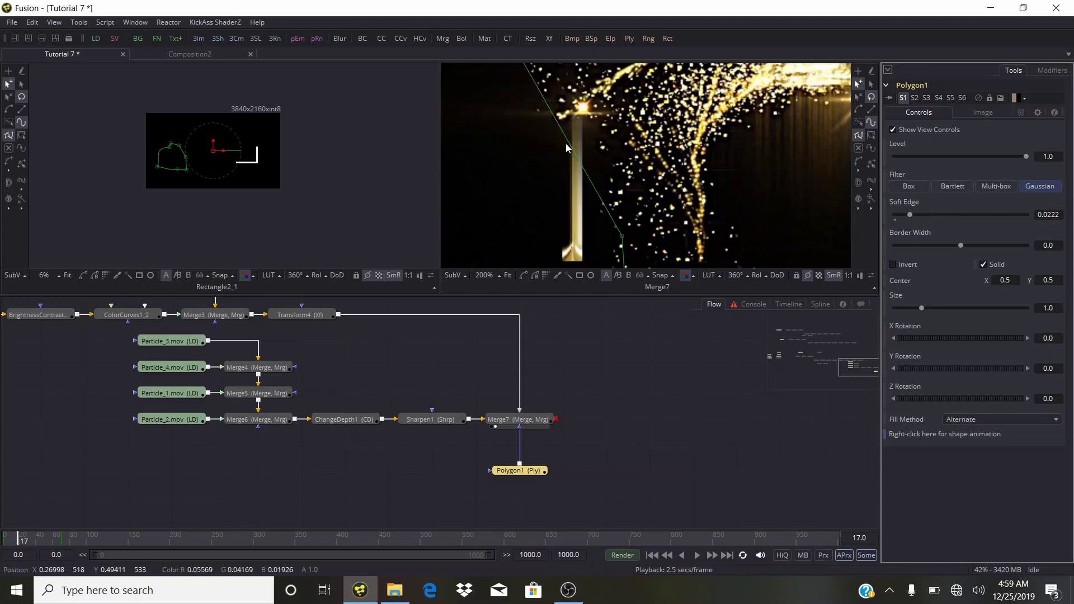
left_click(898, 219)
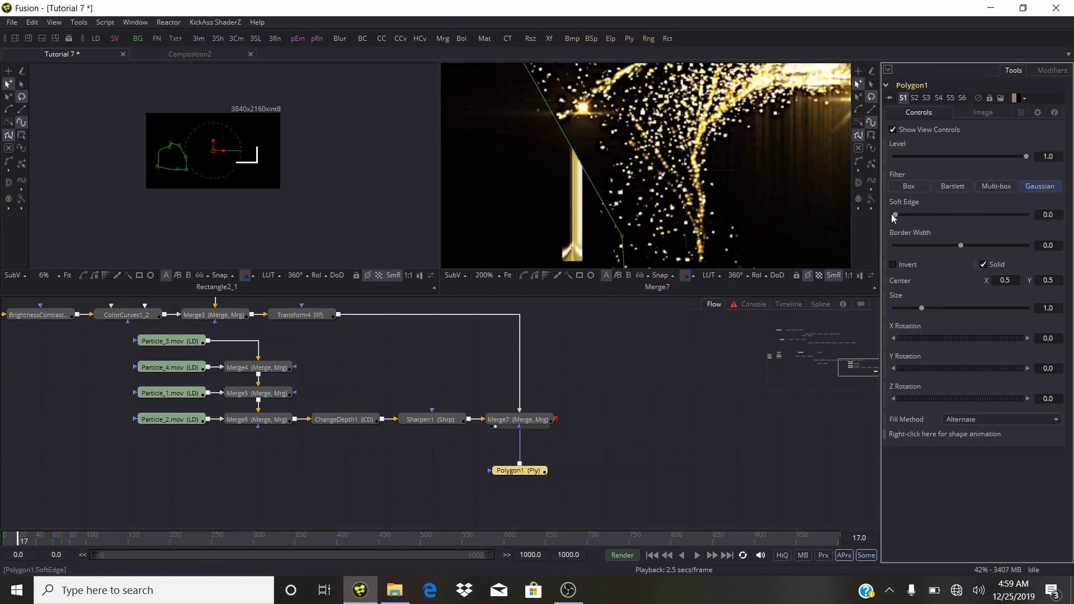
left_click_drag(895, 216, 915, 217)
scroll(579, 181, "down", 2)
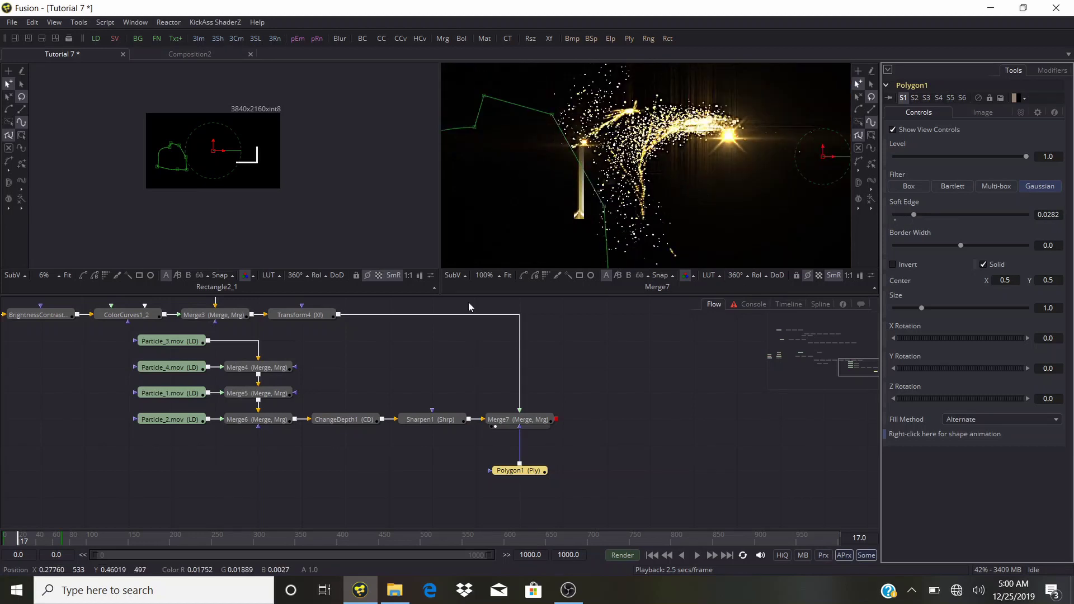
Play the masked reveal from frame 0, stop it, and inspect the result at frames 19, 37, 53 and 66.
left_click_drag(14, 537, 6, 539)
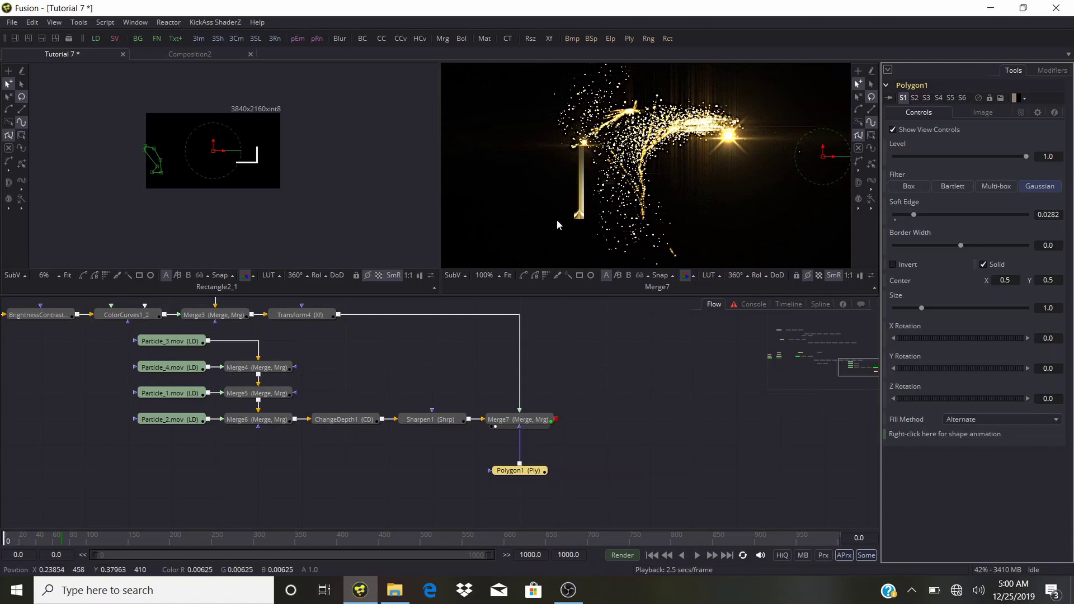
key("space")
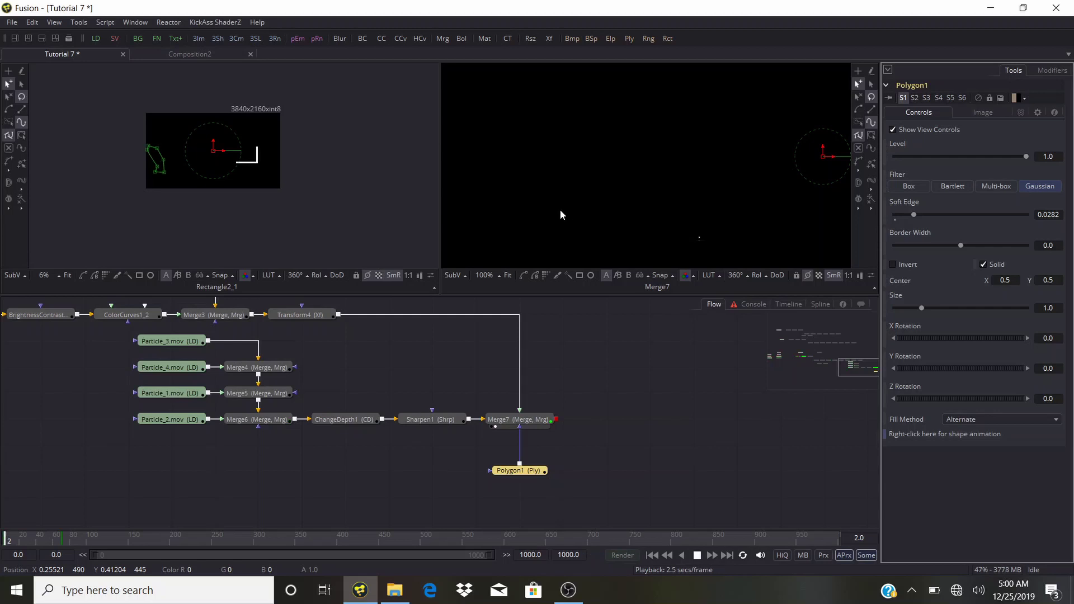
scroll(559, 207, "down", 1)
scroll(607, 193, "down", 1)
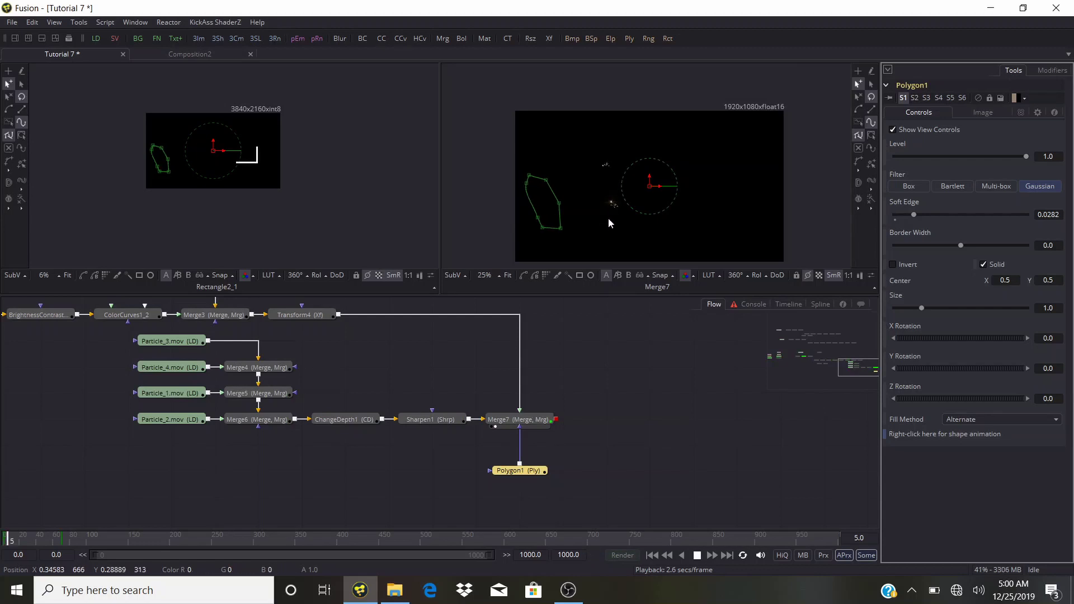
key("space")
left_click(22, 541)
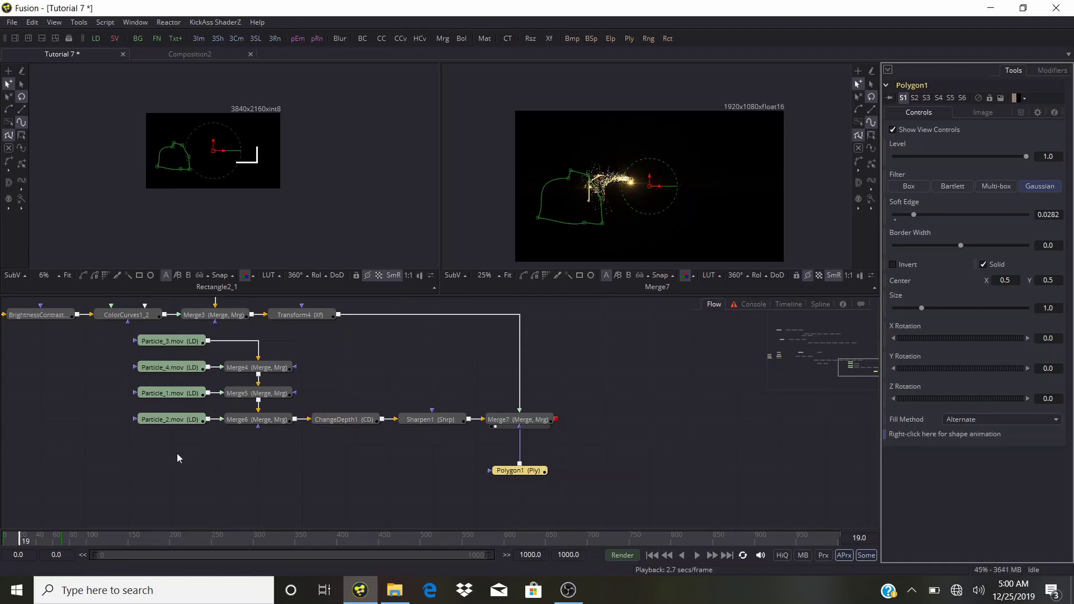
left_click(35, 541)
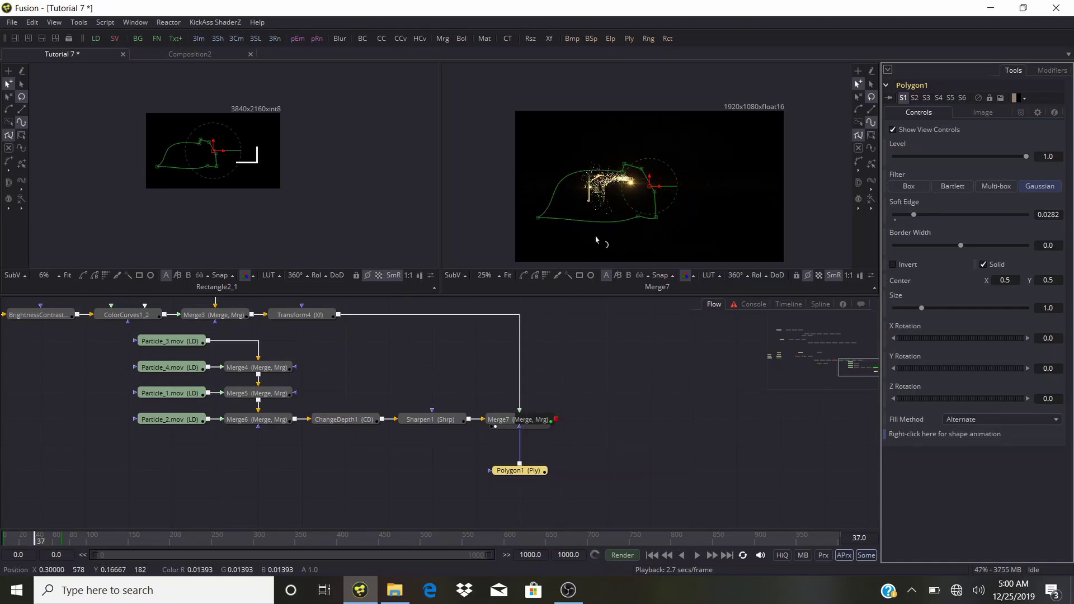
left_click(48, 540)
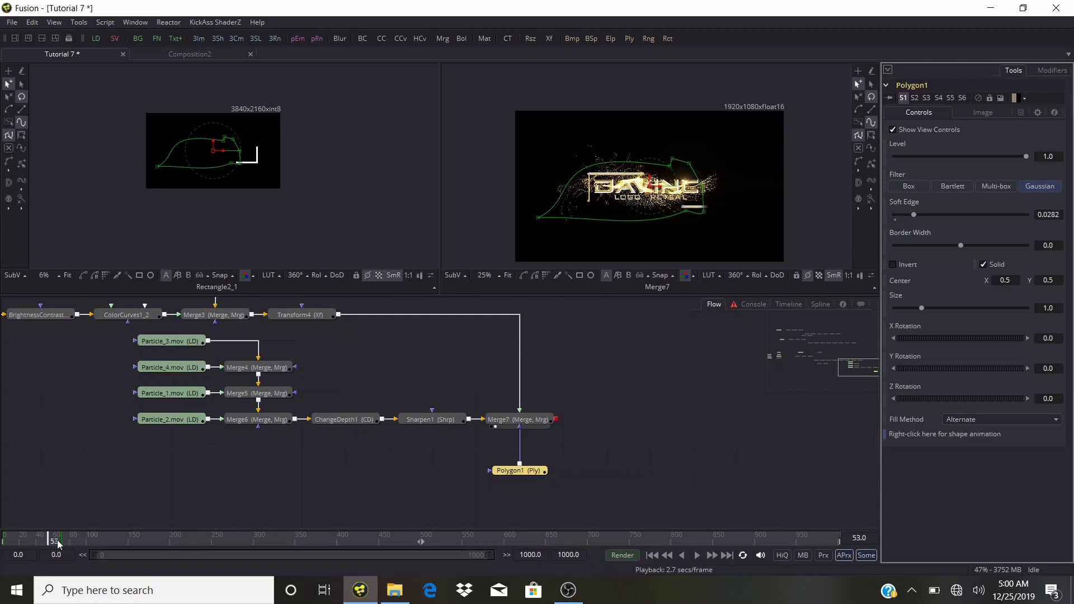
left_click(60, 540)
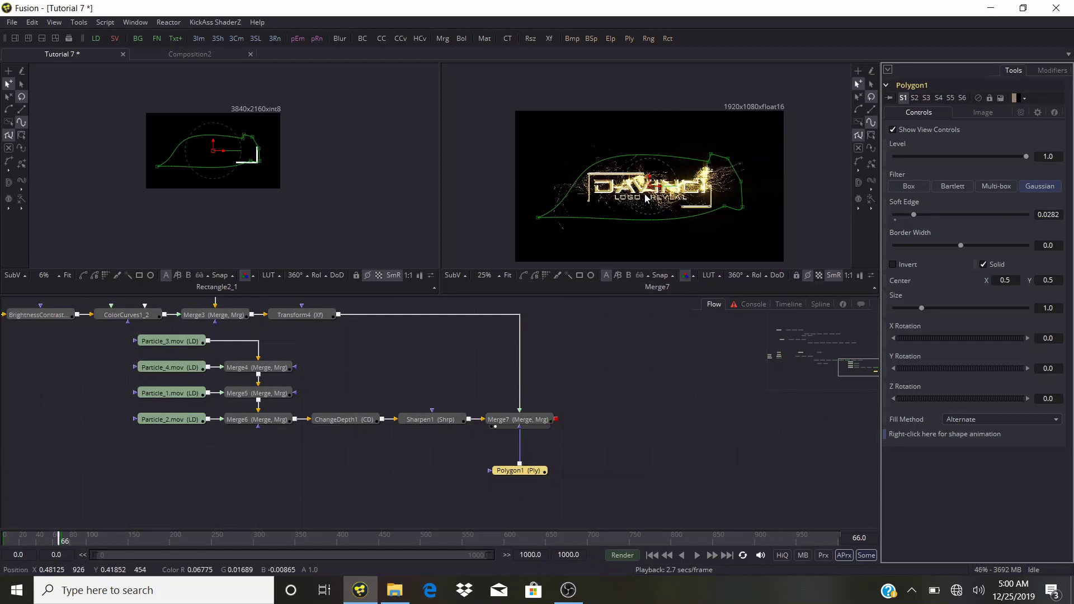
scroll(645, 196, "up", 5)
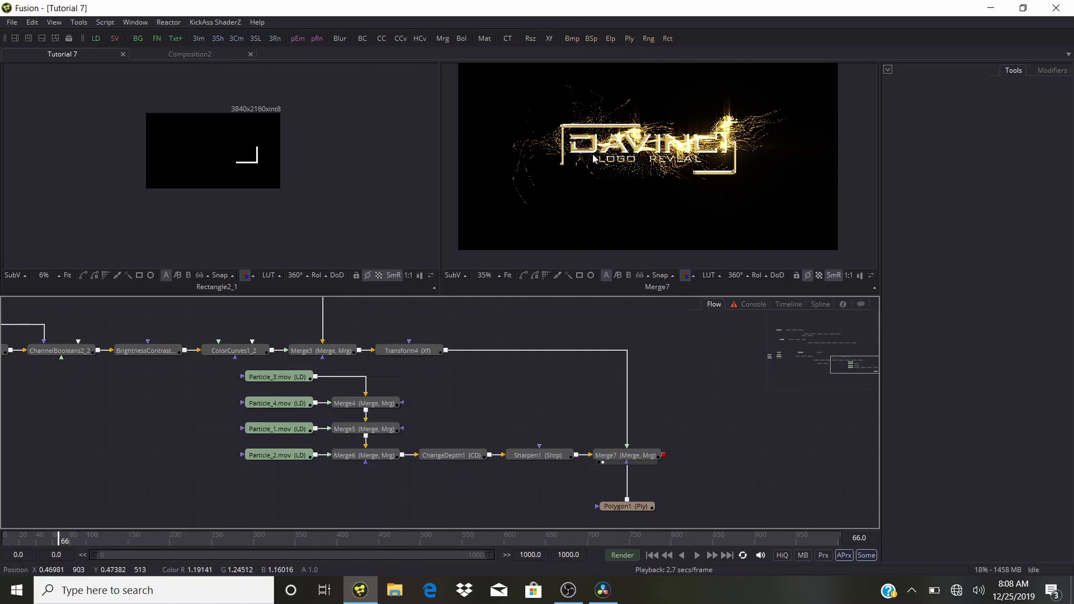
Review the node chain feeding Merge7 and display BrightnessContrast1_2 in the second viewer.
left_click_drag(460, 344, 603, 384)
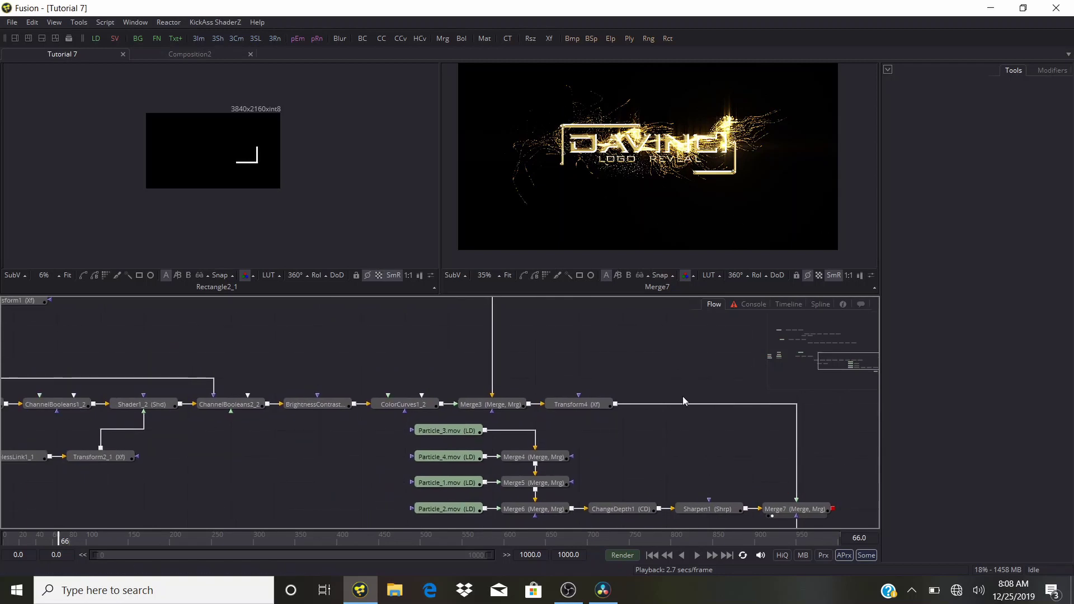
left_click_drag(321, 368, 596, 401)
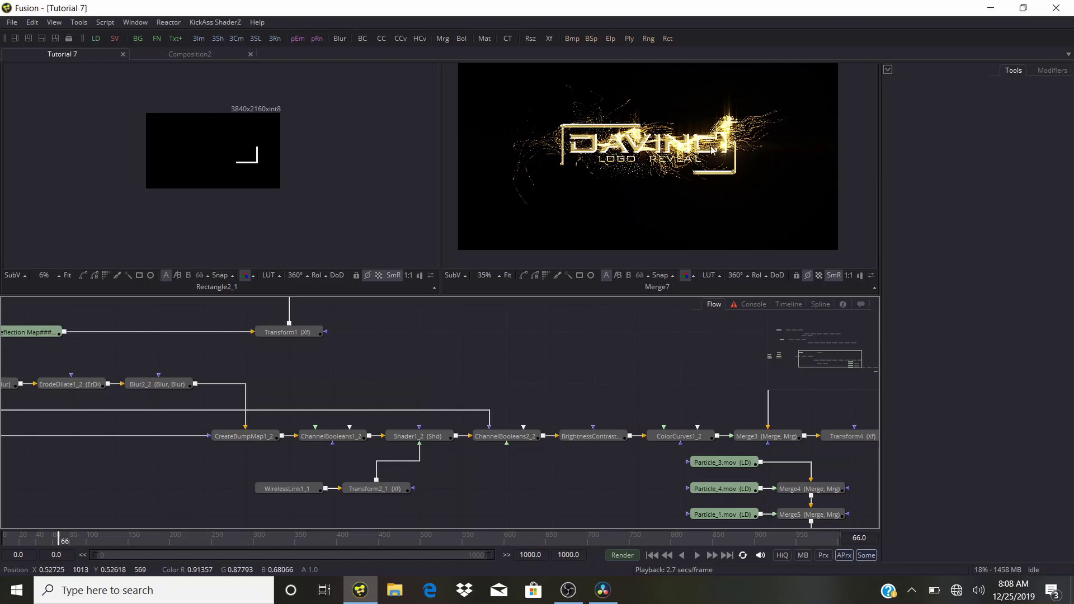
left_click_drag(597, 378, 356, 337)
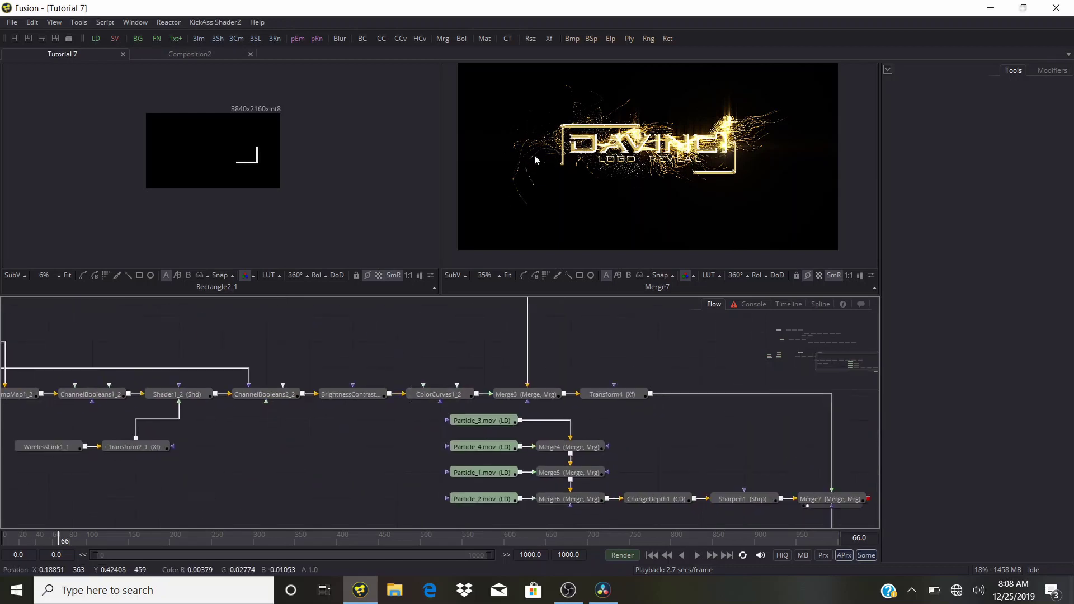
left_click(328, 402)
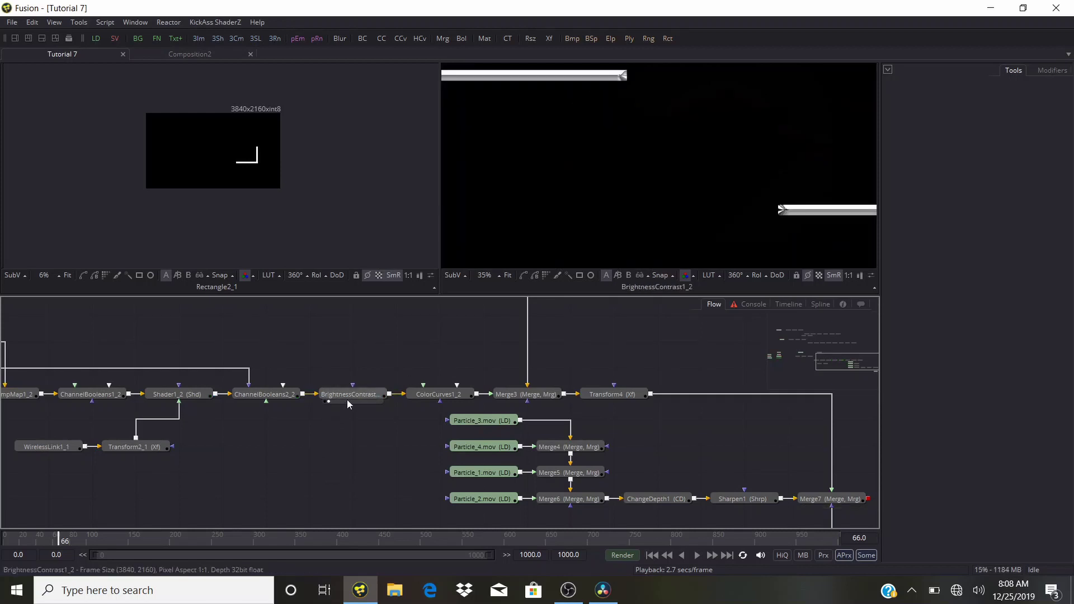
Review the whole node tree, from the background and rectangle nodes through the text chains to the particle merges and Merge7.
key("ctrl+f")
left_click_drag(494, 296, 614, 376)
left_click_drag(266, 380, 614, 343)
scroll(395, 345, "down", 3)
scroll(395, 346, "down", 2)
left_click_drag(532, 336, 607, 359)
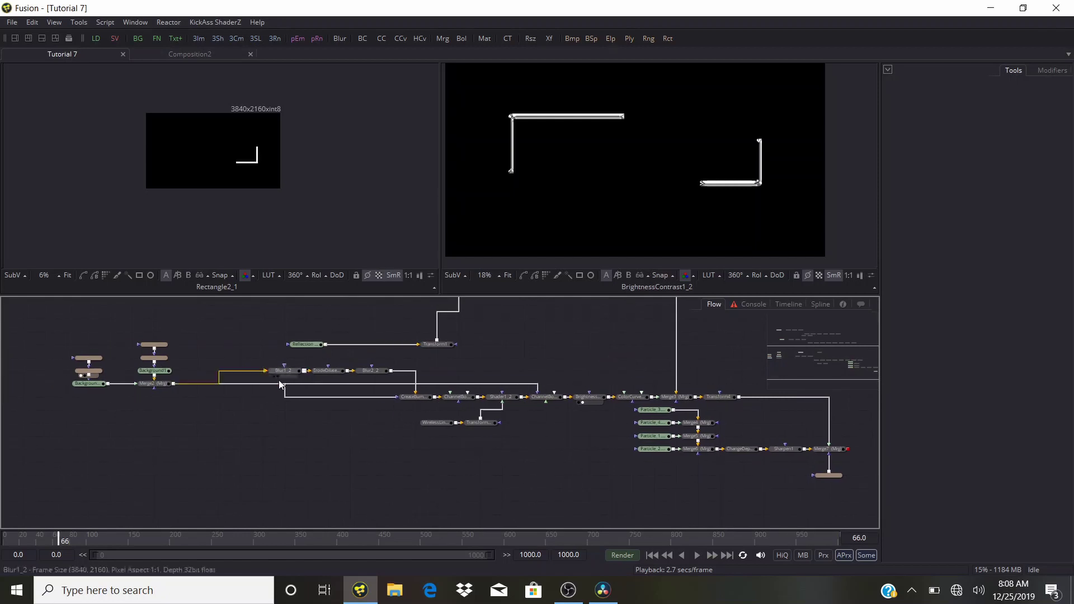
mouse_move(286, 371)
left_click_drag(388, 496, 139, 489)
scroll(324, 386, "up", 5)
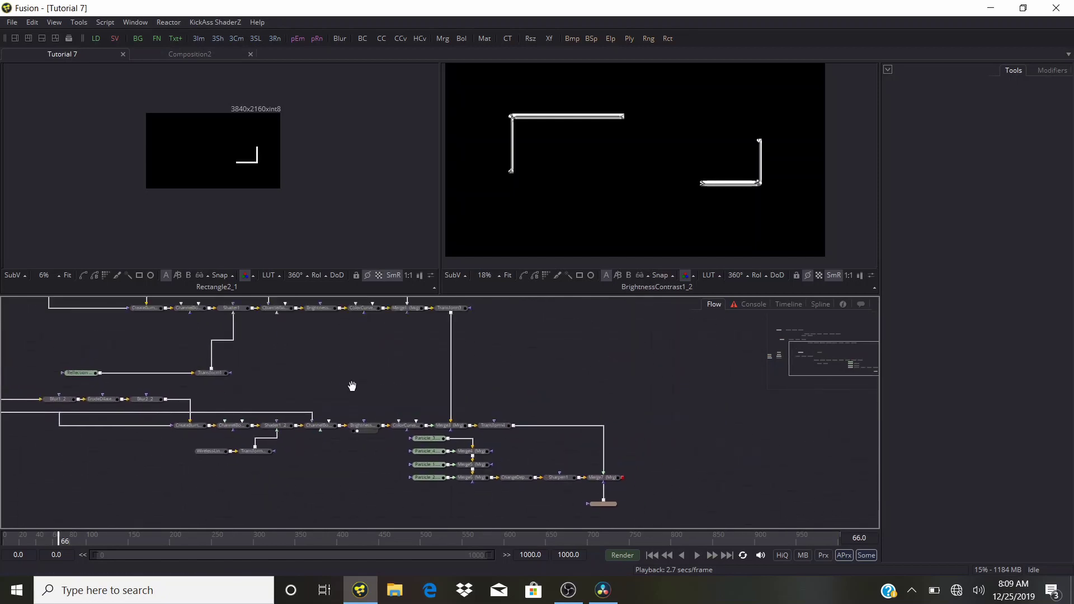
left_click_drag(287, 421, 407, 486)
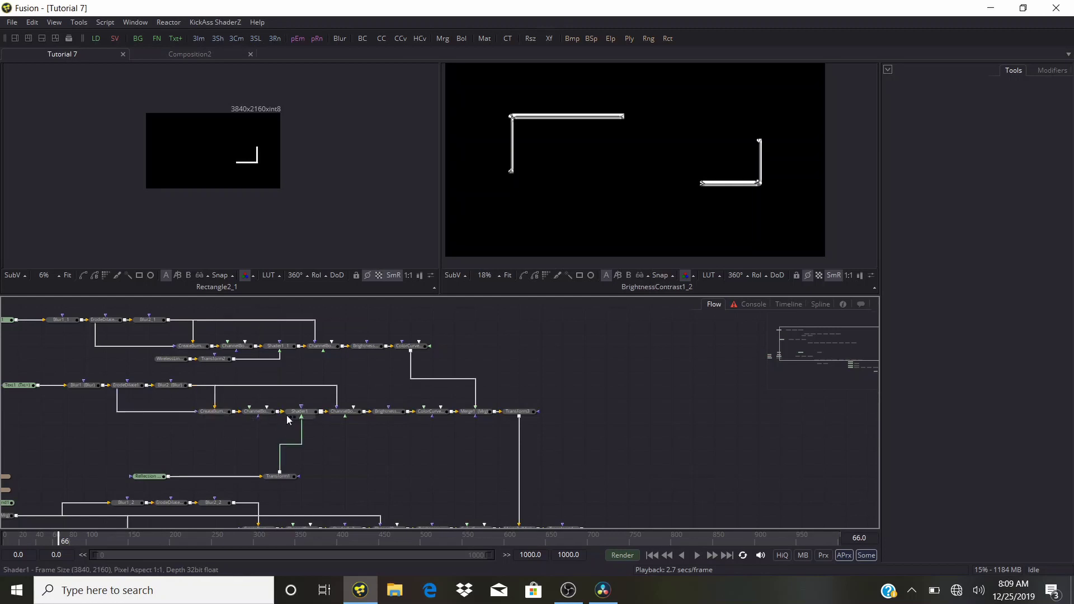
left_click_drag(353, 446, 276, 345)
left_click_drag(341, 411, 228, 341)
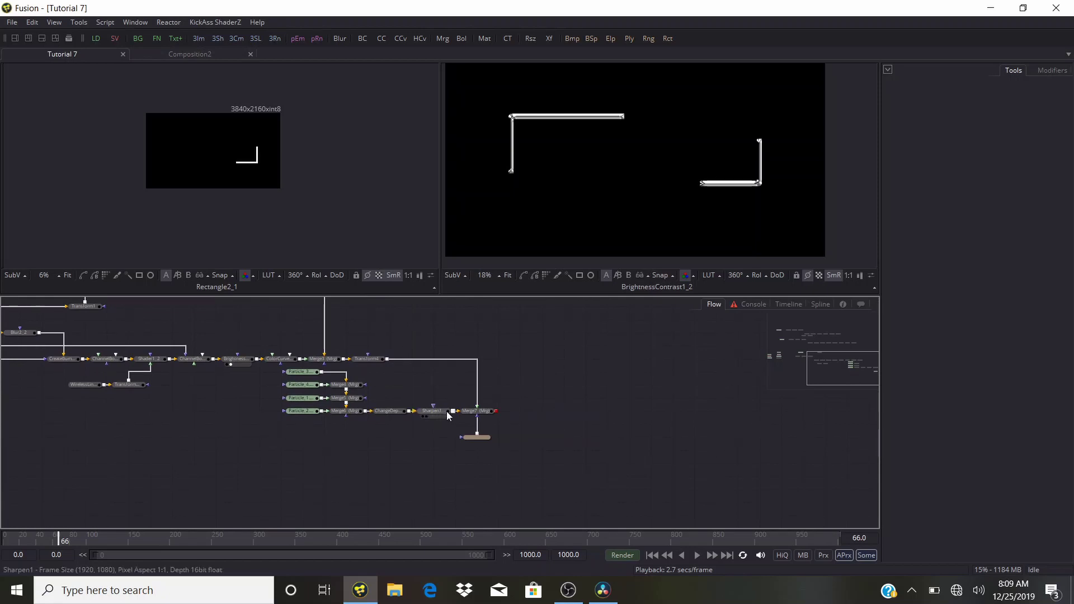
left_click_drag(421, 443, 241, 404)
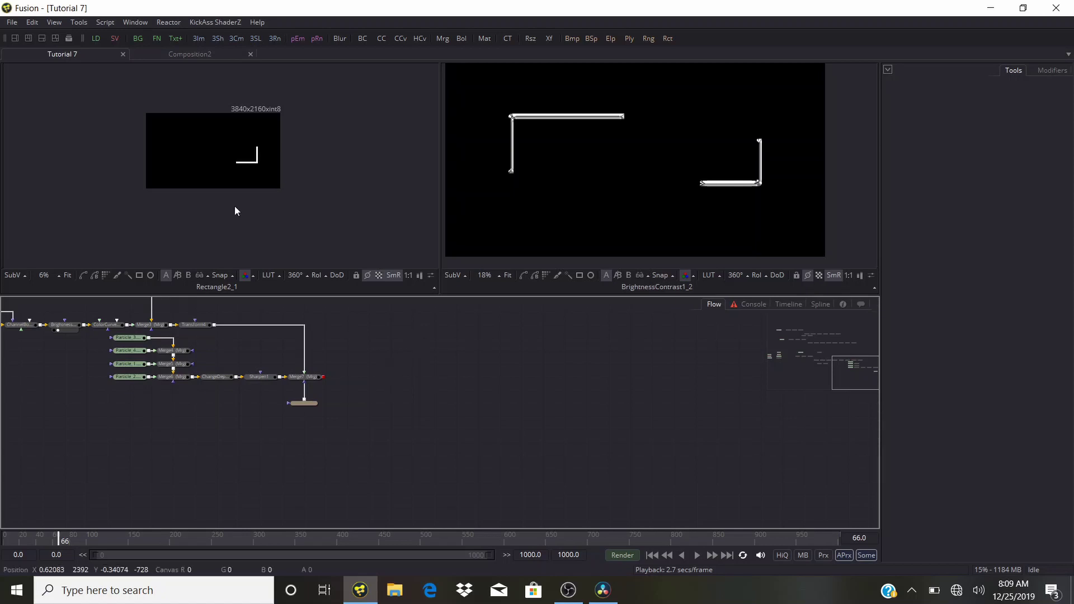
Examine the Rectangle2_1 corner shape in the first viewer at several zoom levels.
scroll(250, 162, "up", 4)
scroll(251, 162, "up", 1)
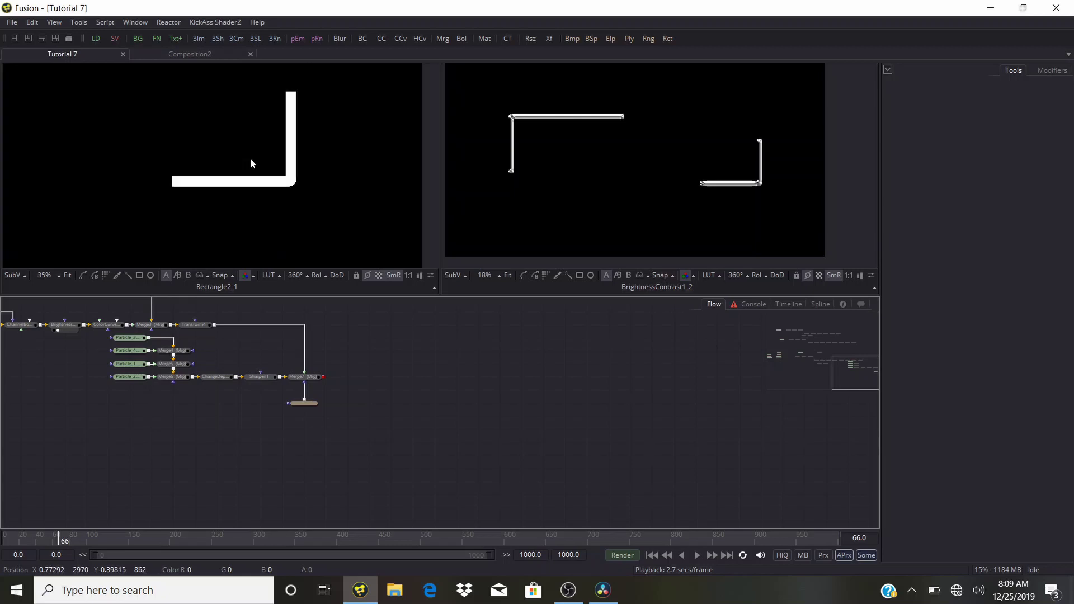
scroll(250, 159, "down", 3)
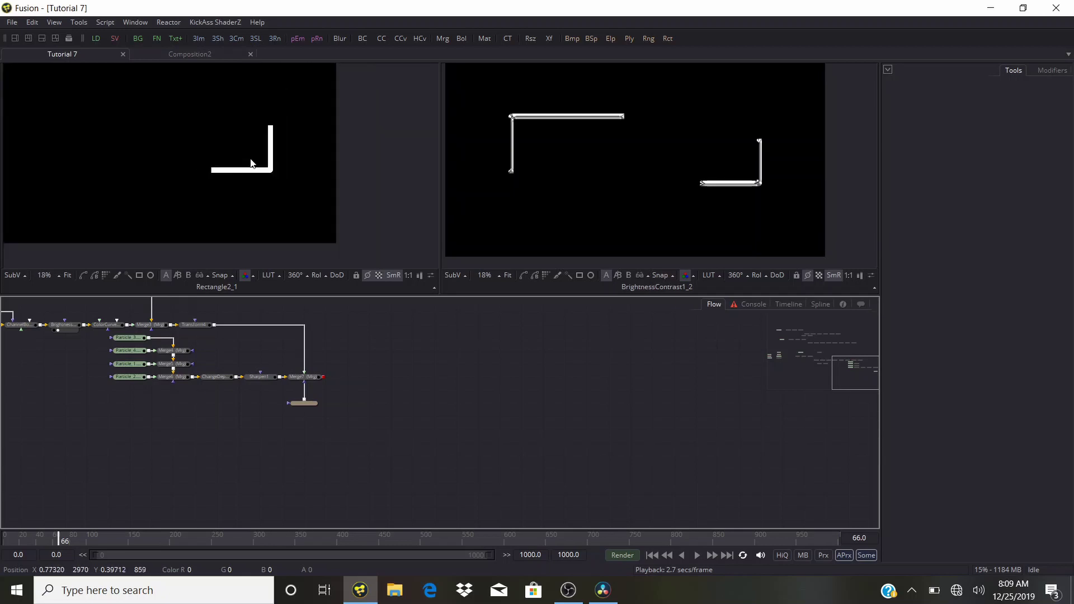
left_click(158, 122)
left_click_drag(157, 122, 165, 137)
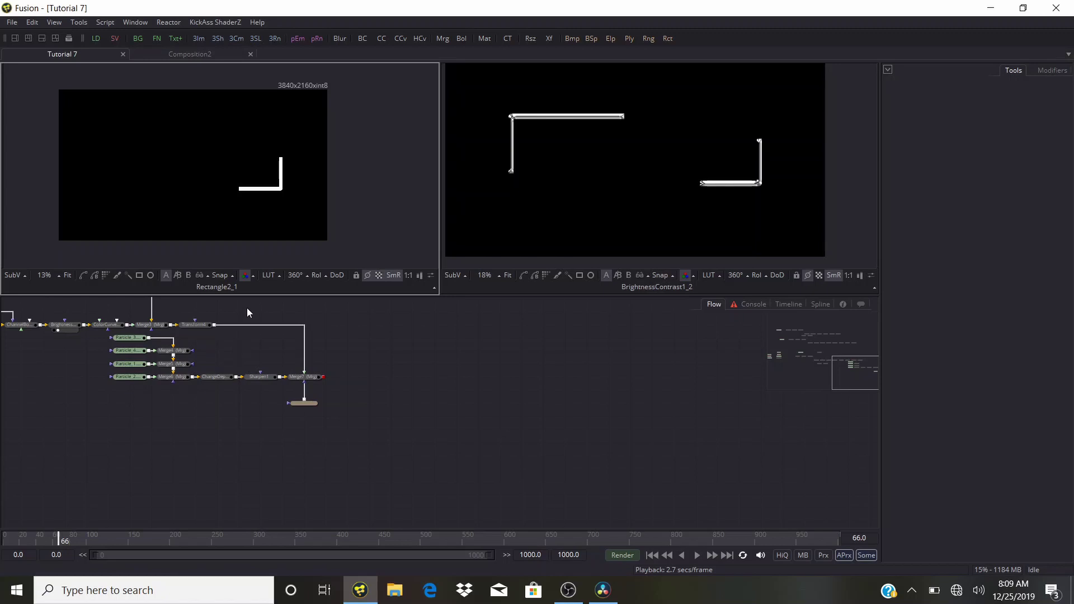
left_click_drag(265, 317, 338, 350)
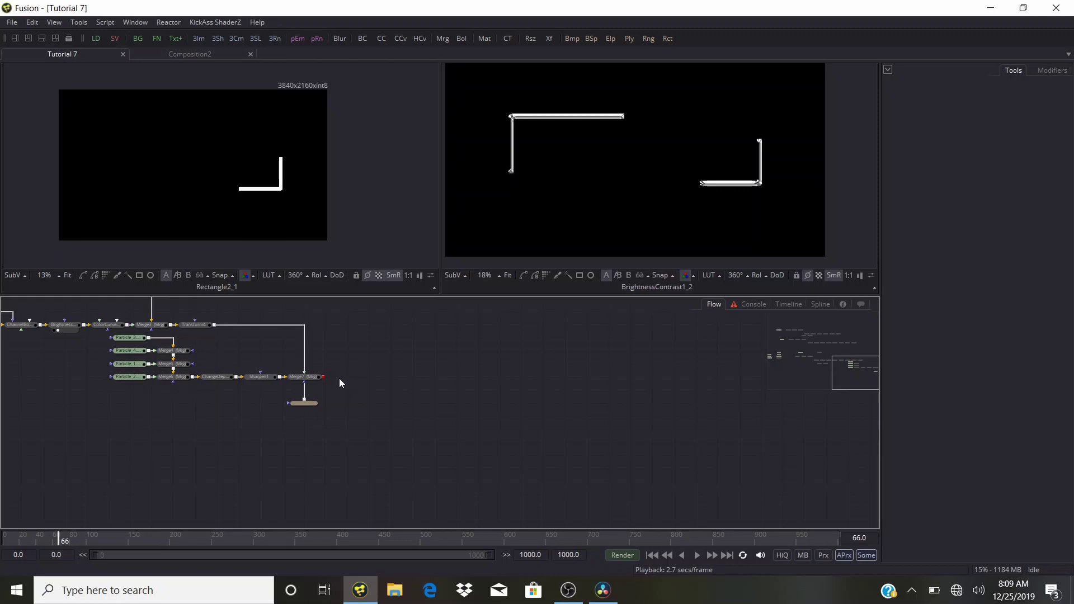
scroll(756, 177, "up", 3)
scroll(756, 176, "down", 3)
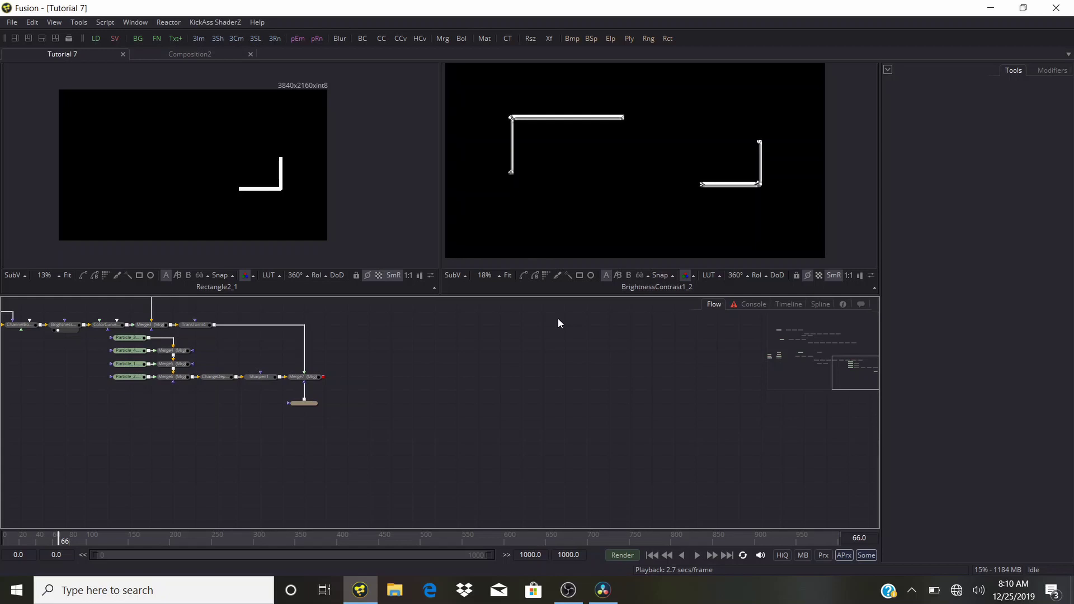
Insert a Transform node after the Reflection Map loader, display it in the second viewer and set its edges to Mirror.
mouse_move(396, 375)
left_mouse_down()
mouse_move(633, 441)
mouse_move(834, 444)
left_mouse_up()
left_click_drag(335, 448, 471, 465)
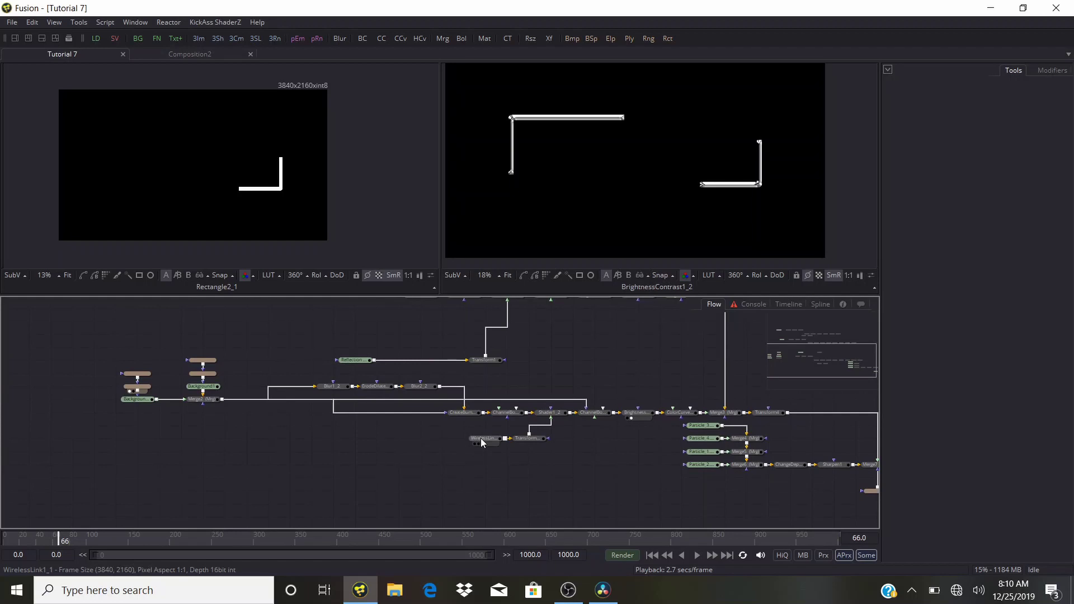
left_click(353, 362)
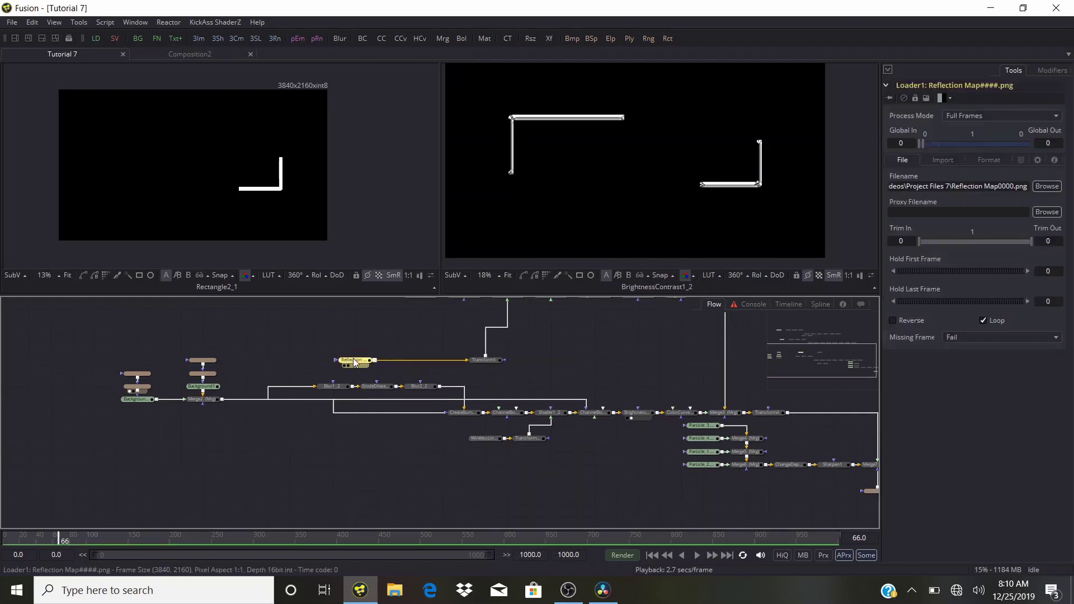
left_click(546, 40)
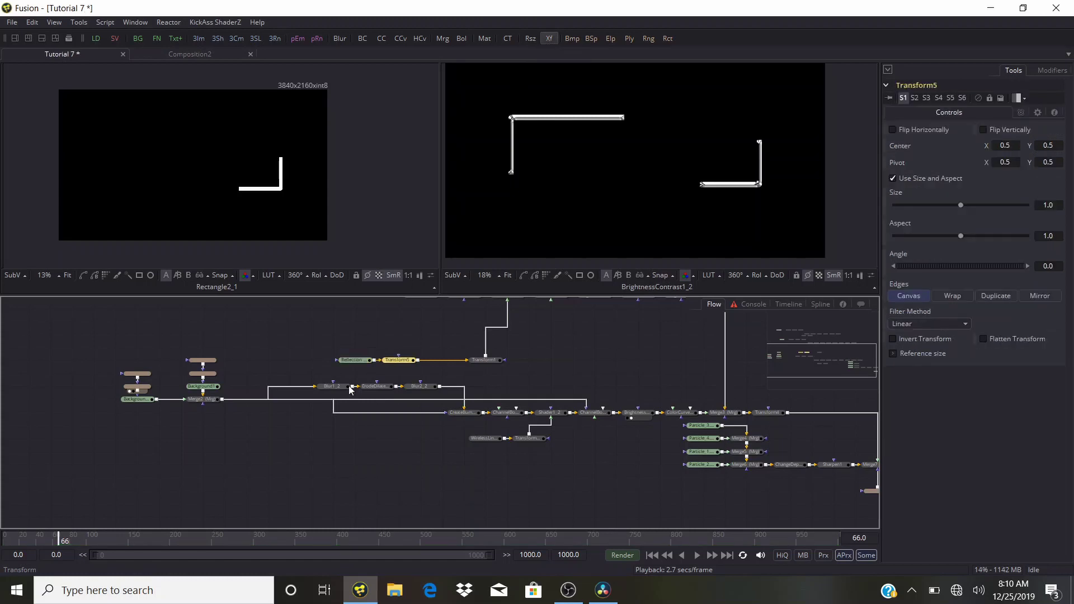
left_click(396, 363)
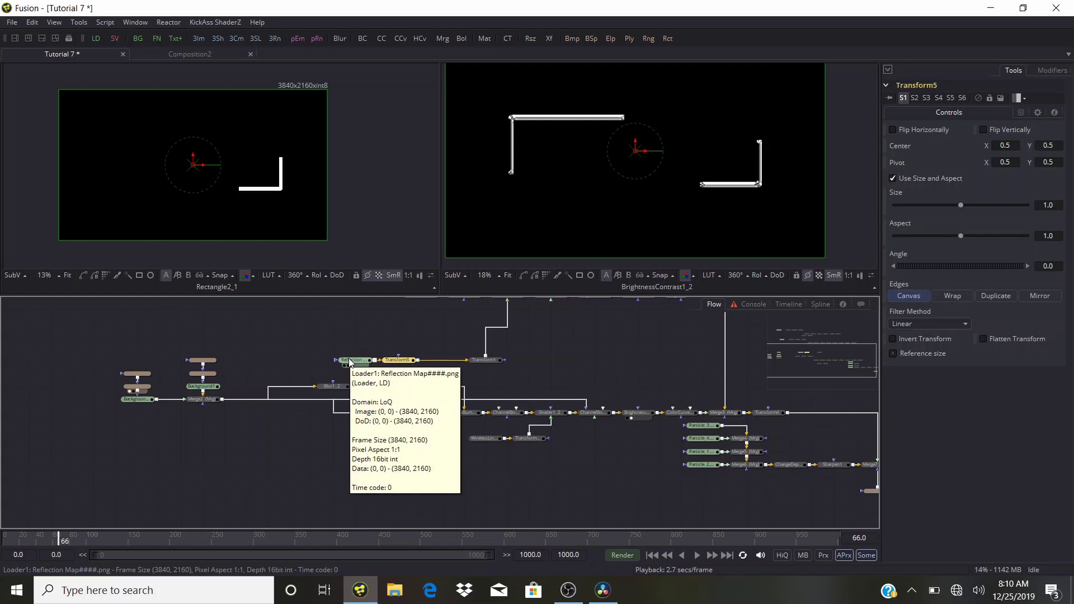
left_click_drag(386, 369, 563, 247)
left_click(1040, 296)
Animate the Transform5 center from X 0.5 at frame 0 to about X 1.2286 at frame 120, keeping Y at 0.5.
key("shift+Left")
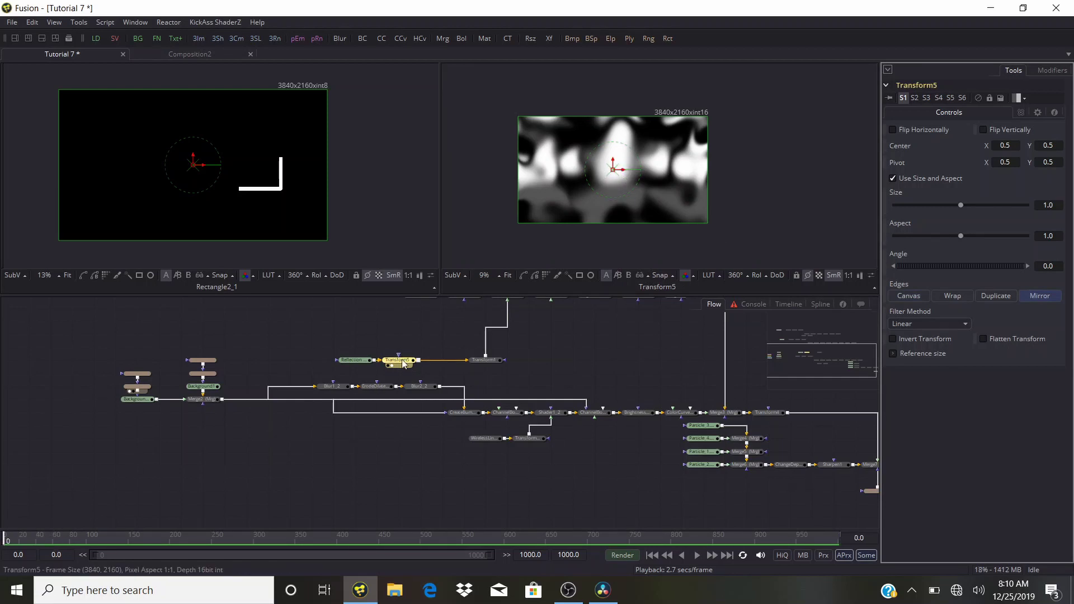
right_click(914, 146)
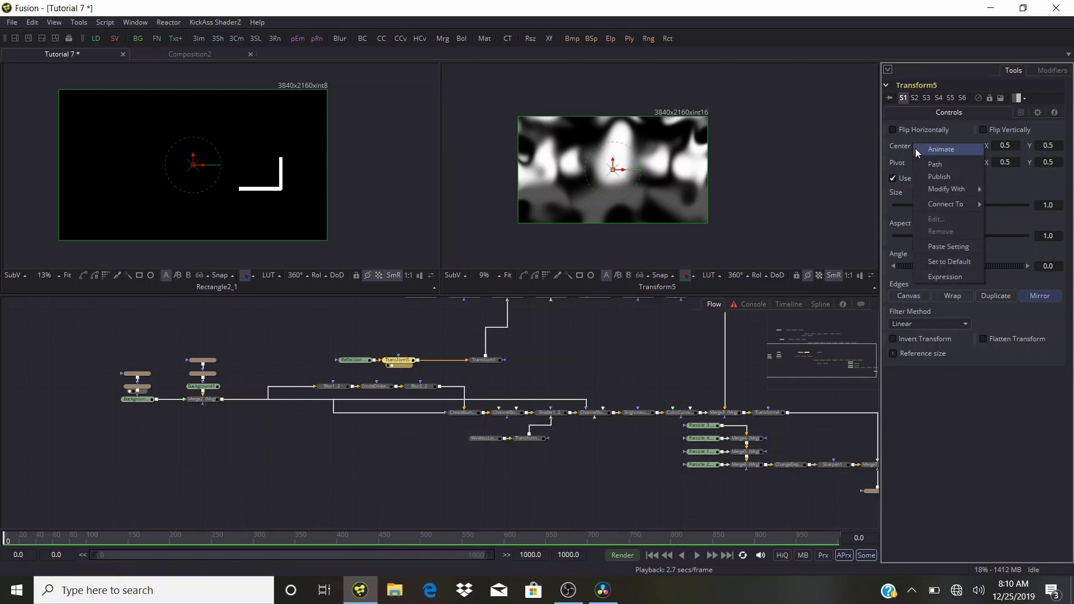
left_click(932, 151)
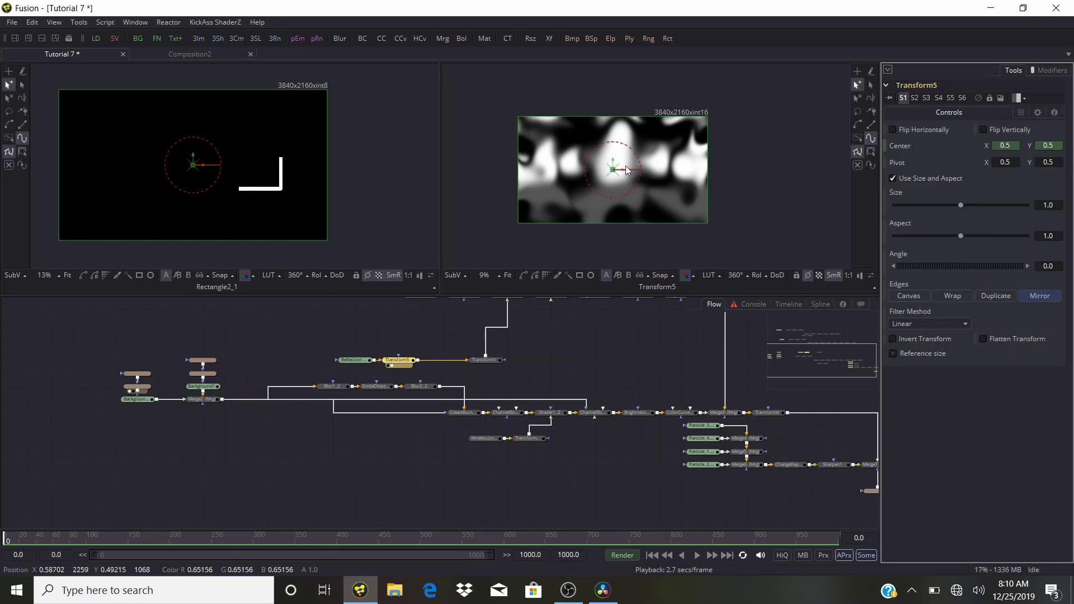
left_click(130, 536)
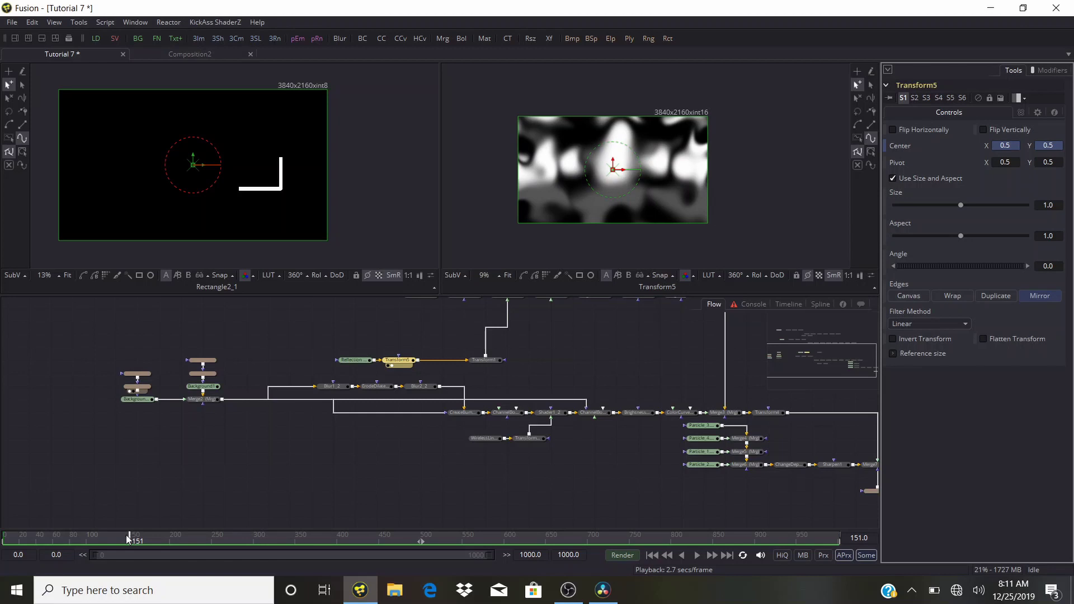
left_click(104, 536)
left_click(666, 555)
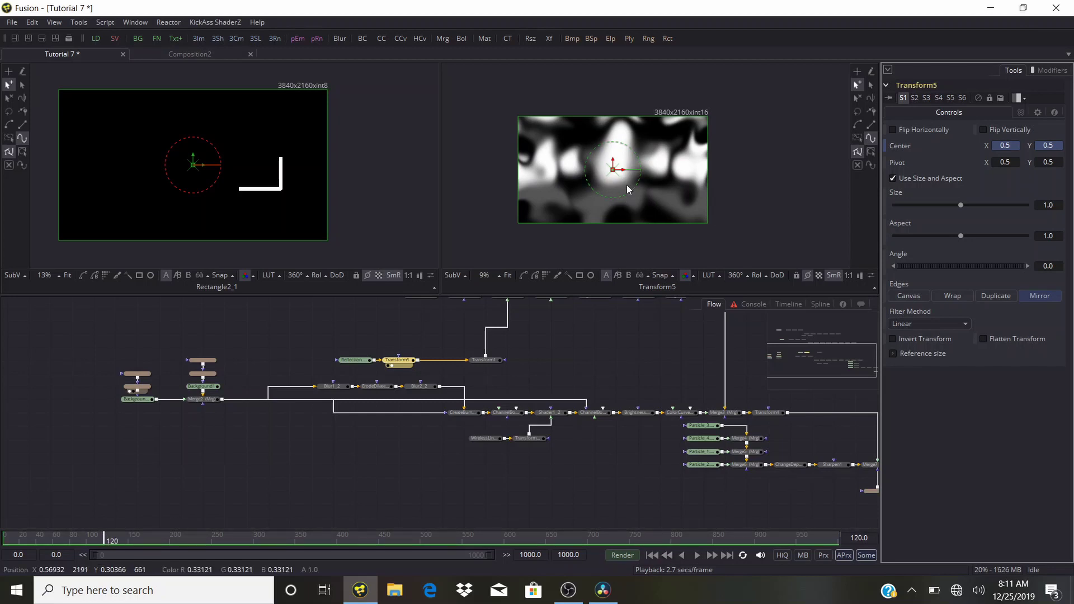
left_click_drag(630, 169, 747, 191)
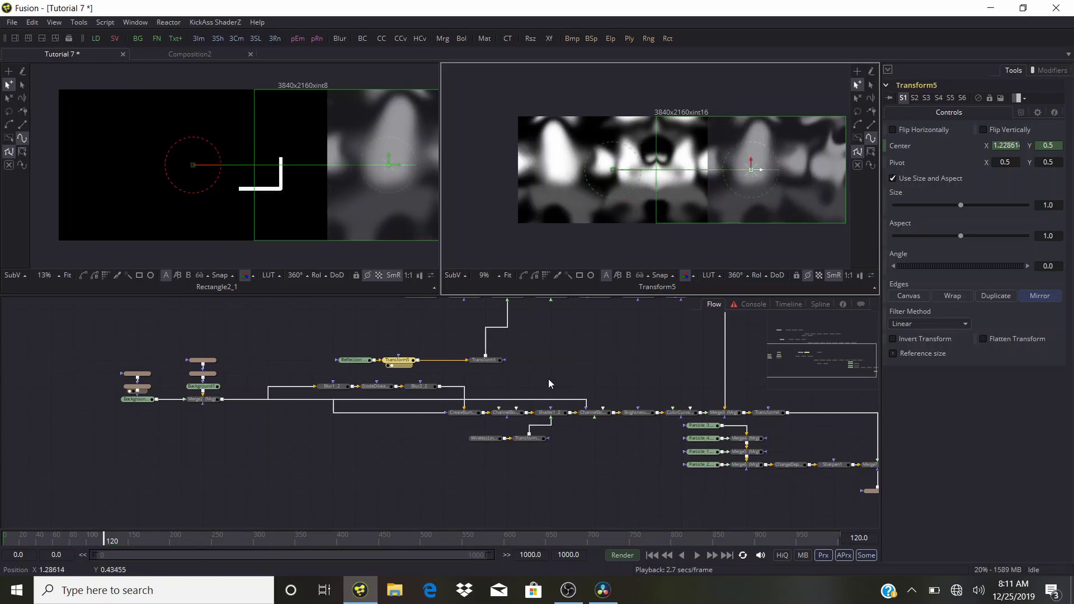
Relink the inputs of WirelessLink1_1 and WirelessLink1 to Transform5.
left_click_drag(583, 365, 423, 357)
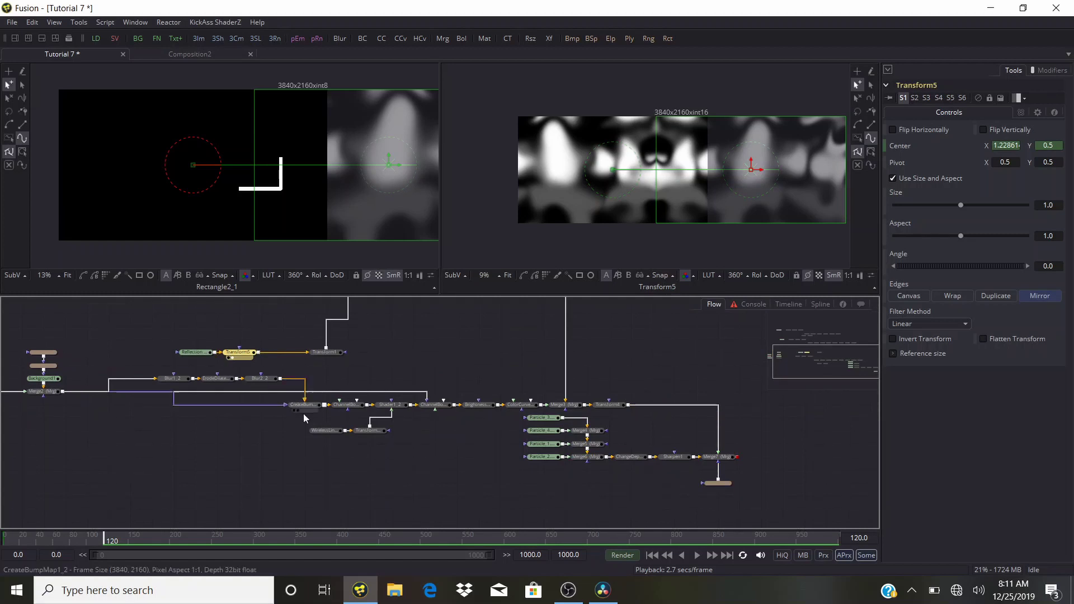
left_click(322, 432)
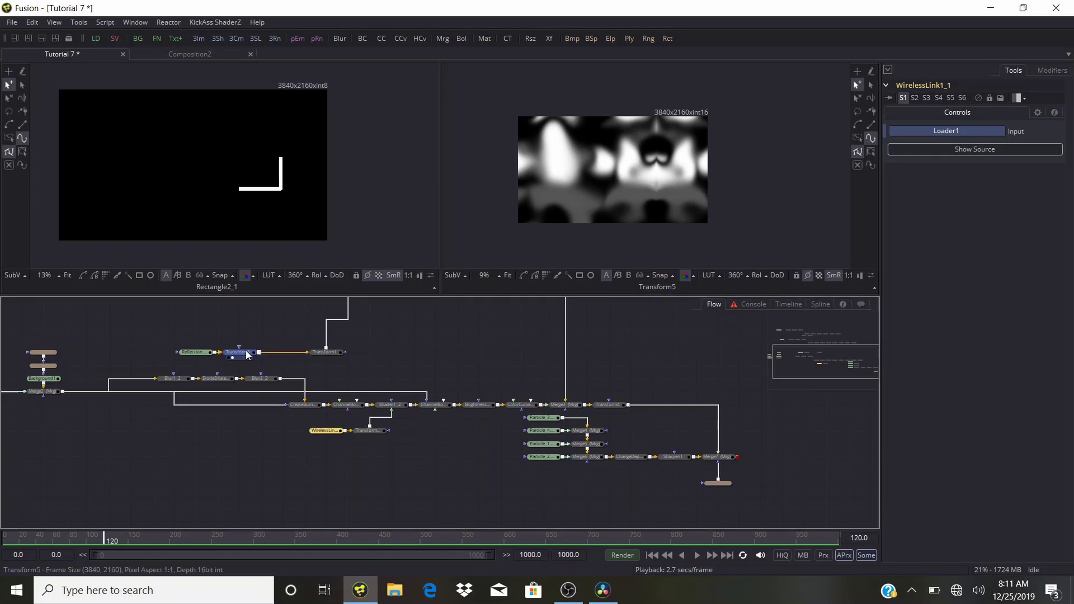
left_click_drag(239, 352, 936, 130)
left_click_drag(420, 336, 458, 473)
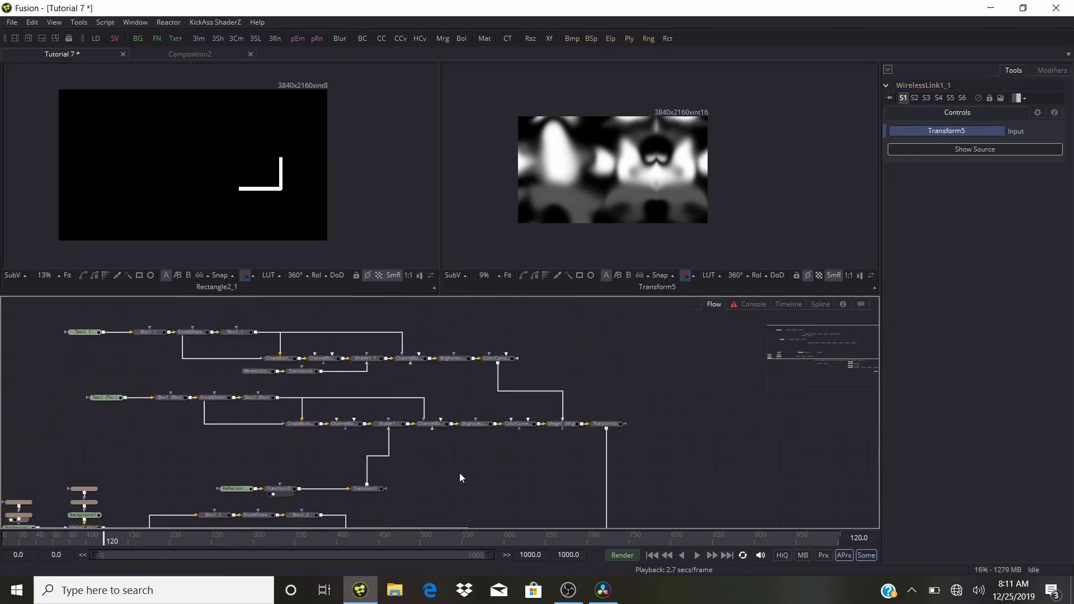
left_click(256, 373)
left_click_drag(278, 489, 982, 136)
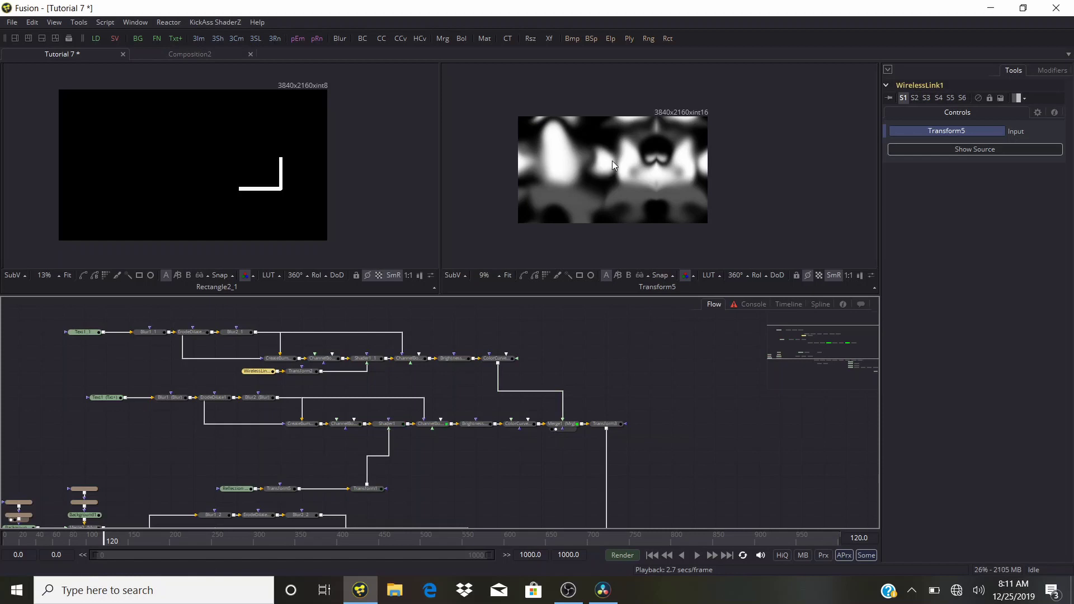
Display the gold DAVINCI text from ColorCurves1 in the second viewer and play its moving reflections from frame 18 to 27.
left_click(562, 425)
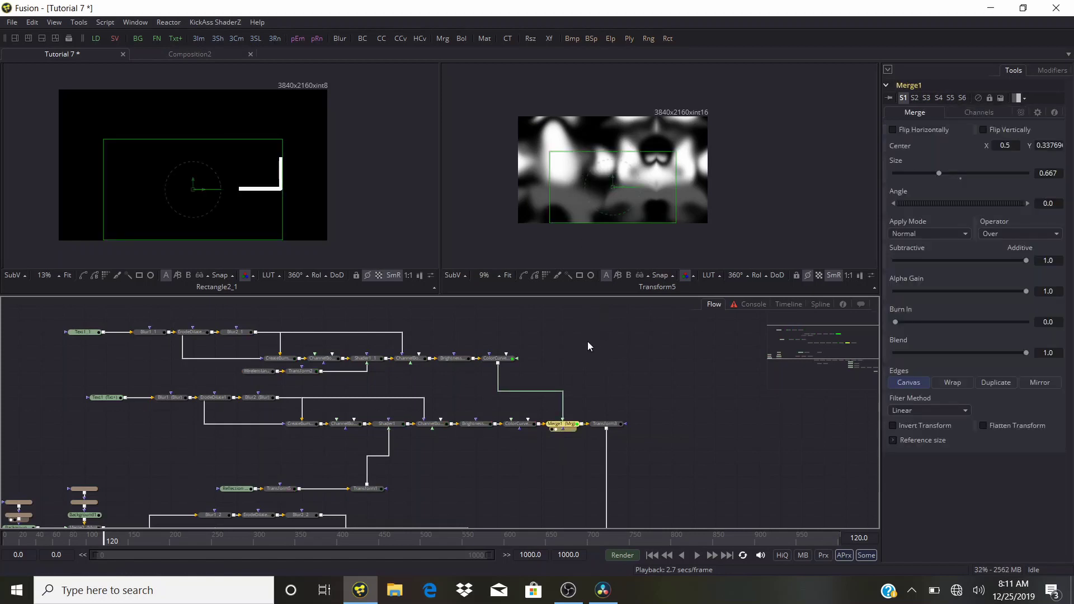
left_click(518, 427)
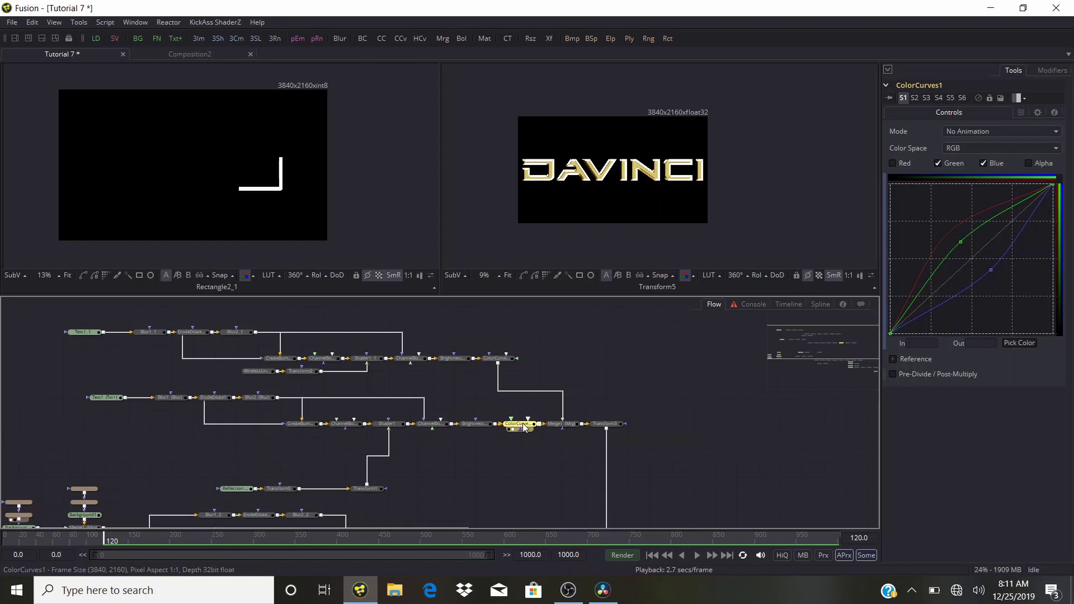
scroll(572, 172, "up", 3)
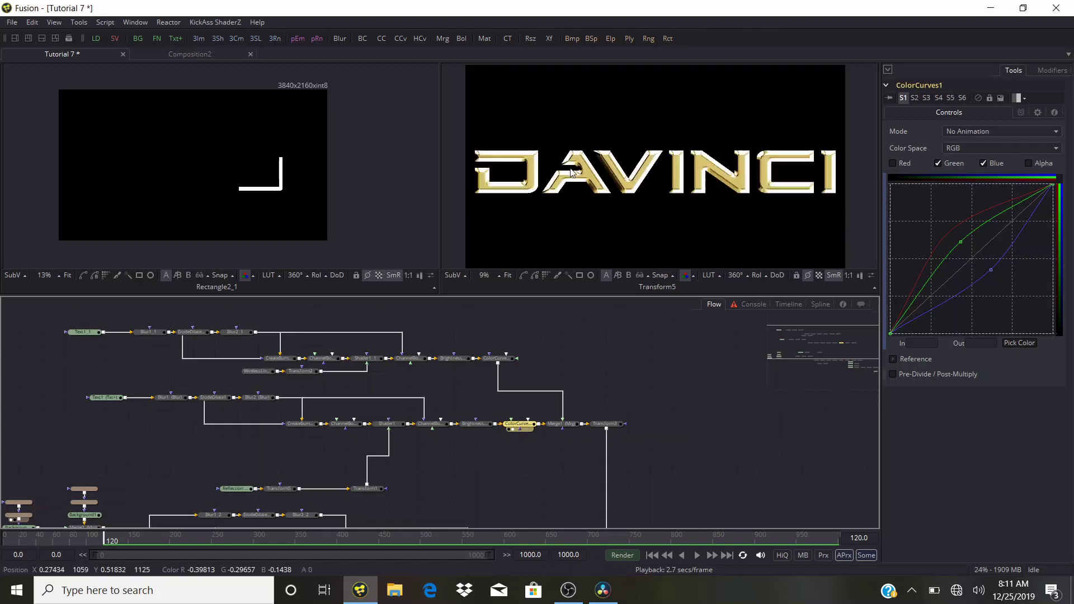
scroll(572, 172, "down", 3)
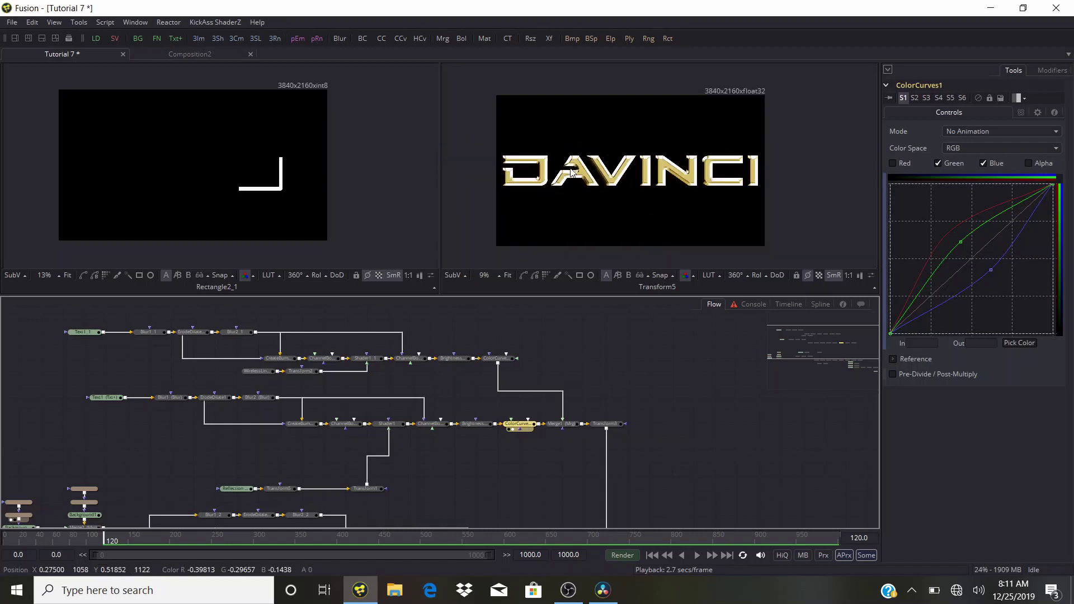
left_click(20, 539)
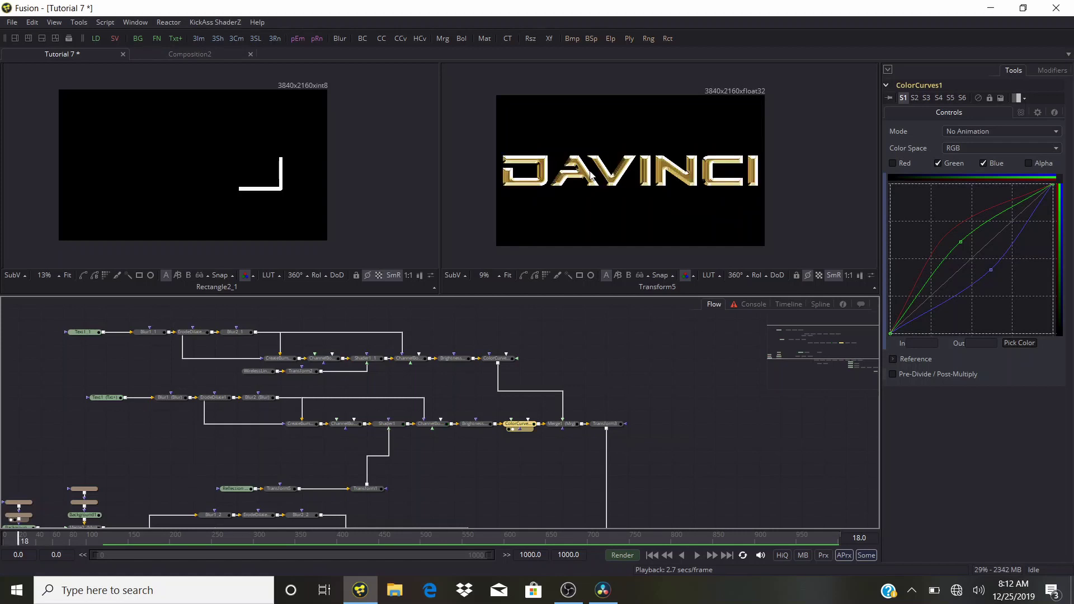
key("space")
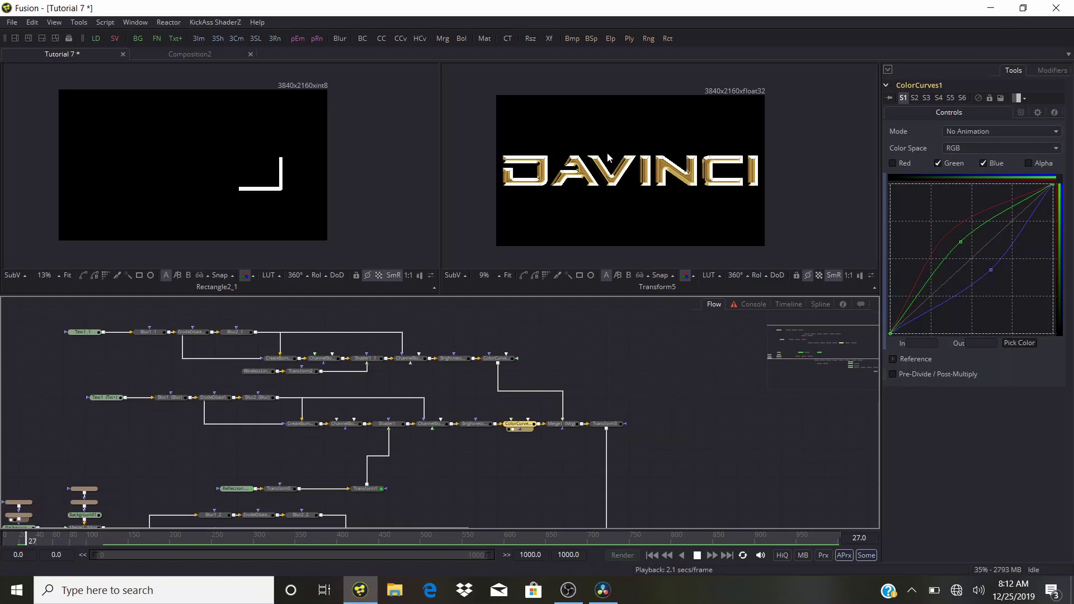
key("space")
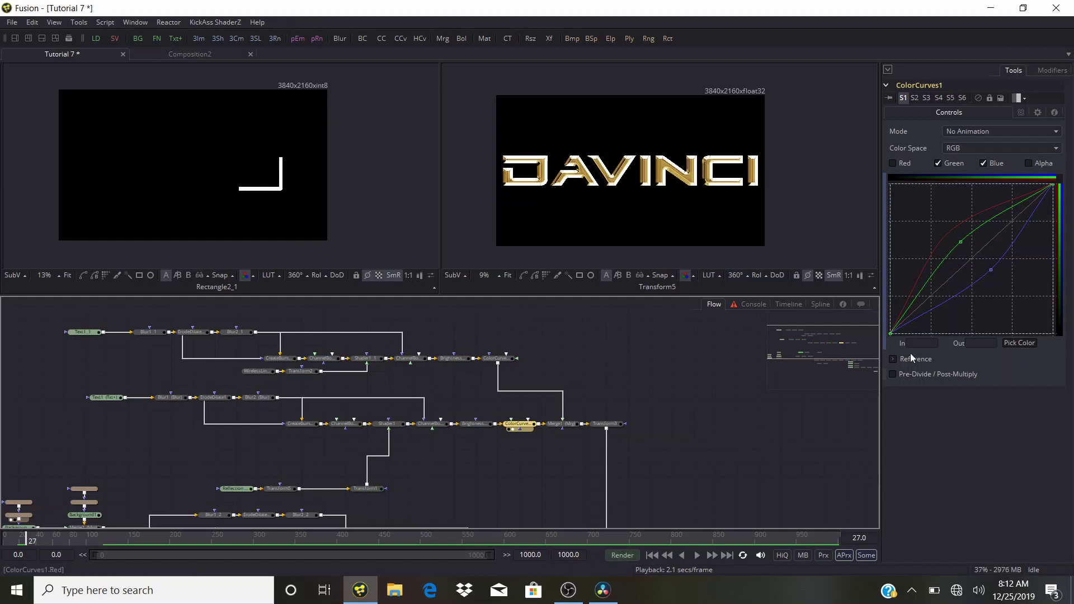
Return to the end of the node chain around Merge7 and its polygon mask.
left_click_drag(667, 431, 455, 288)
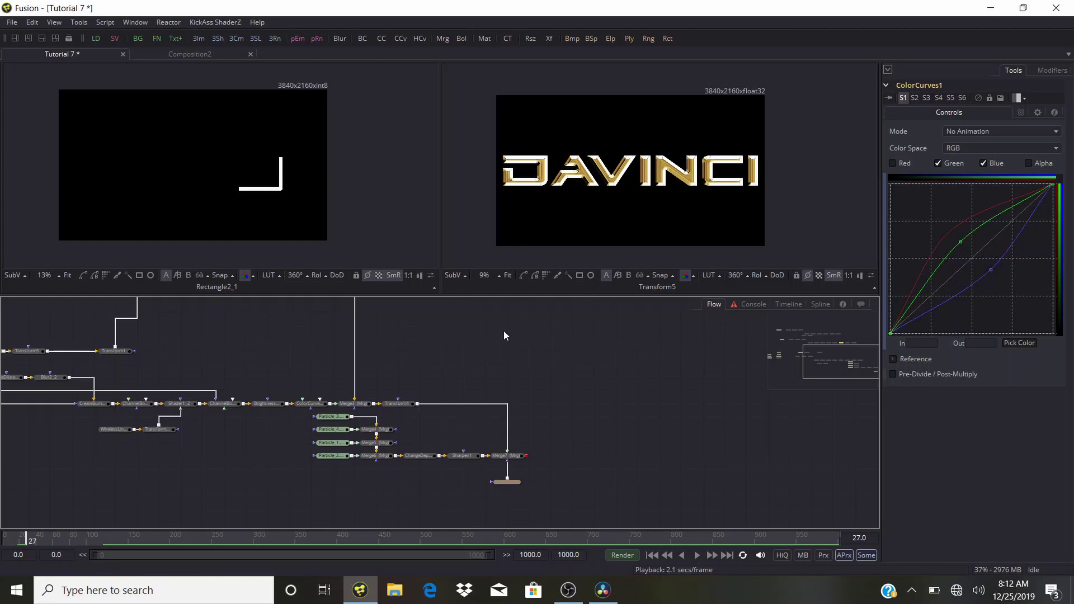
left_click_drag(568, 411, 400, 394)
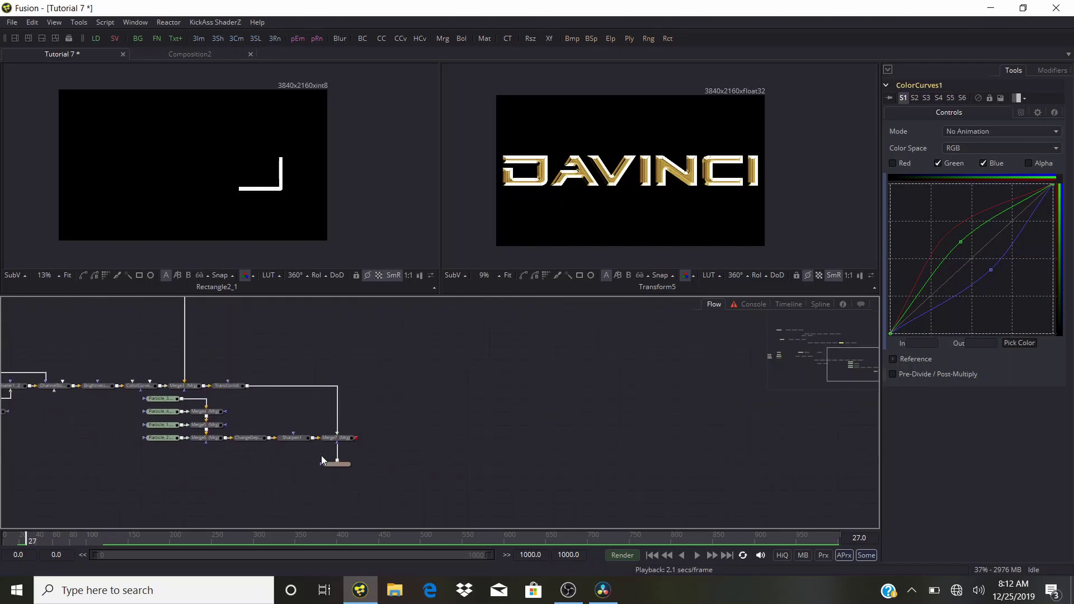